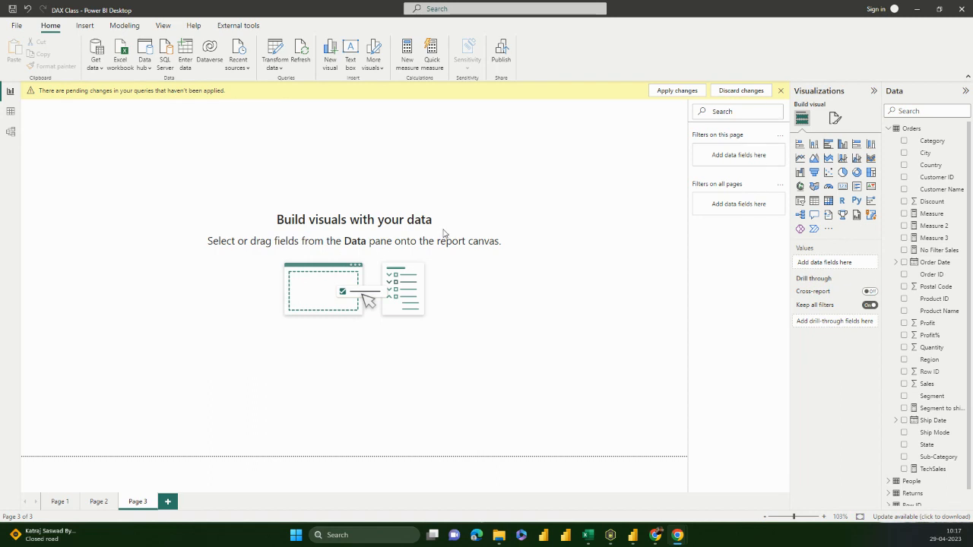
Dismiss the pending-changes notice and start a new numeric range parameter named Additional Discount
click(781, 91)
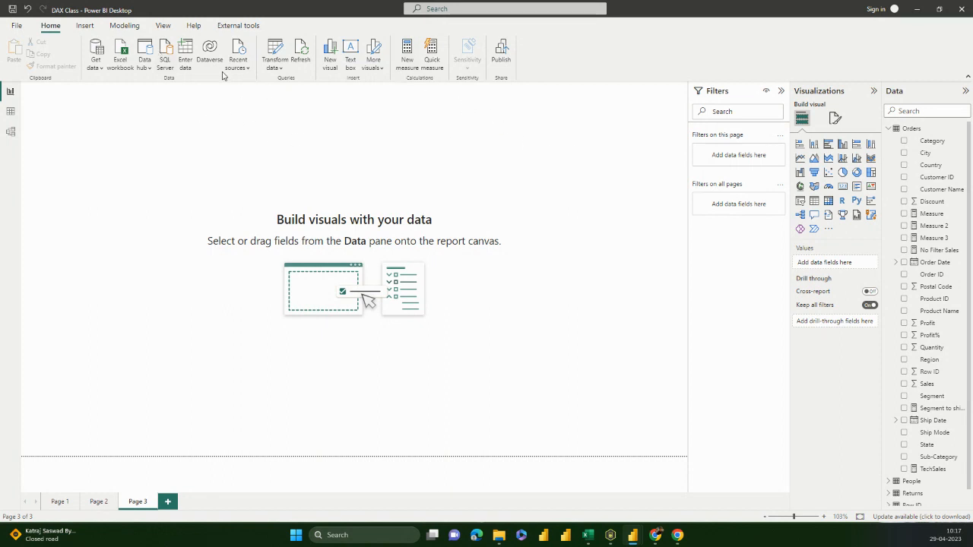
click(125, 25)
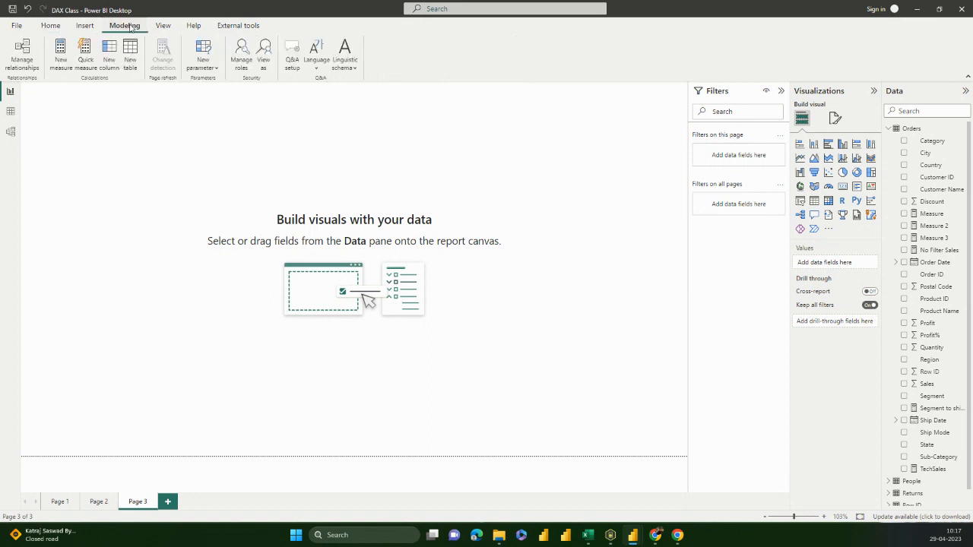
click(200, 69)
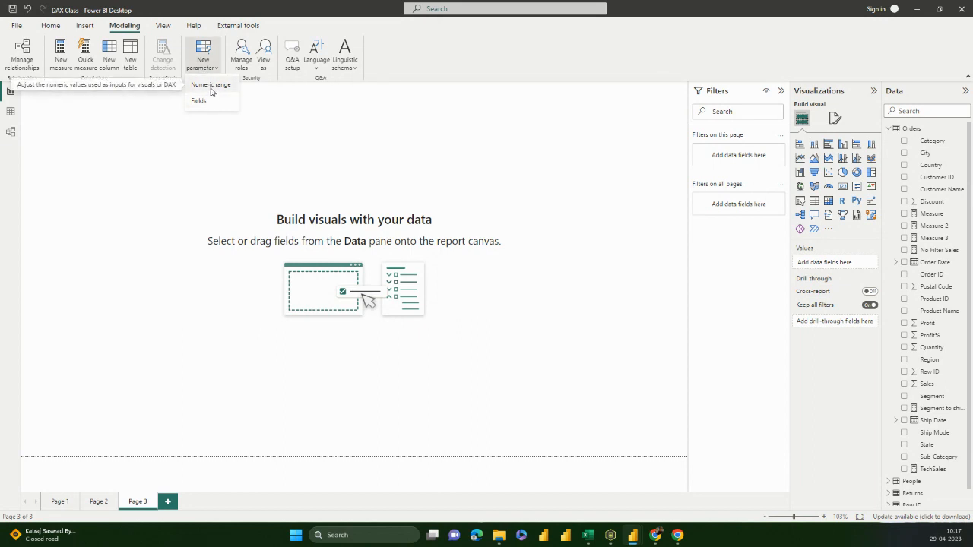
click(212, 89)
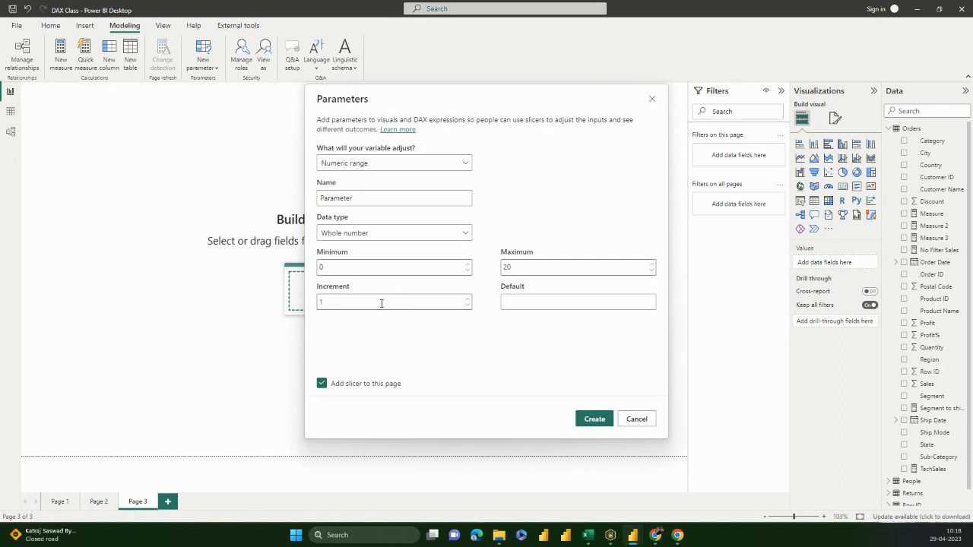
double_click(338, 198)
text(DiscountAdditiona)
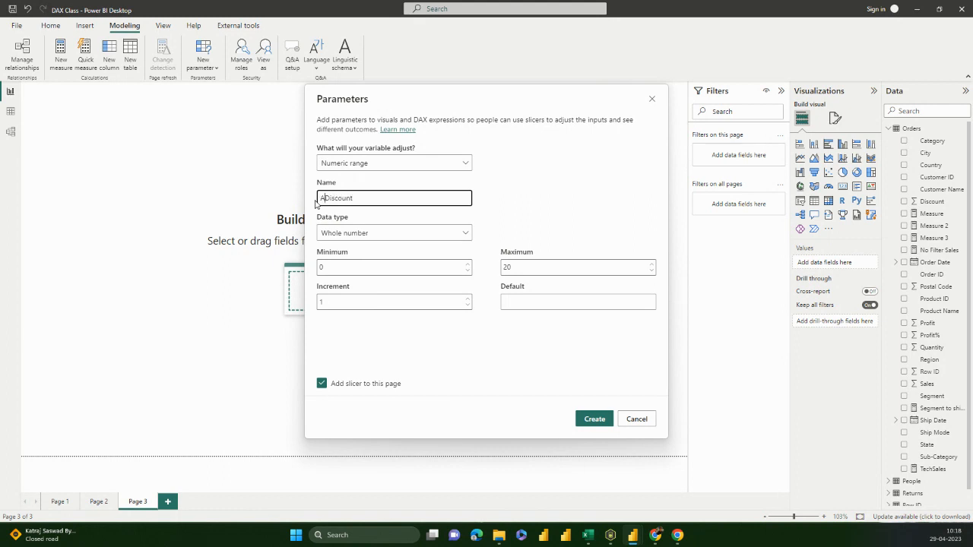
text(l)
Create the parameter as a decimal number with maximum 1, increment 0.1 and default 0.1, keeping its slicer on the page
click(421, 234)
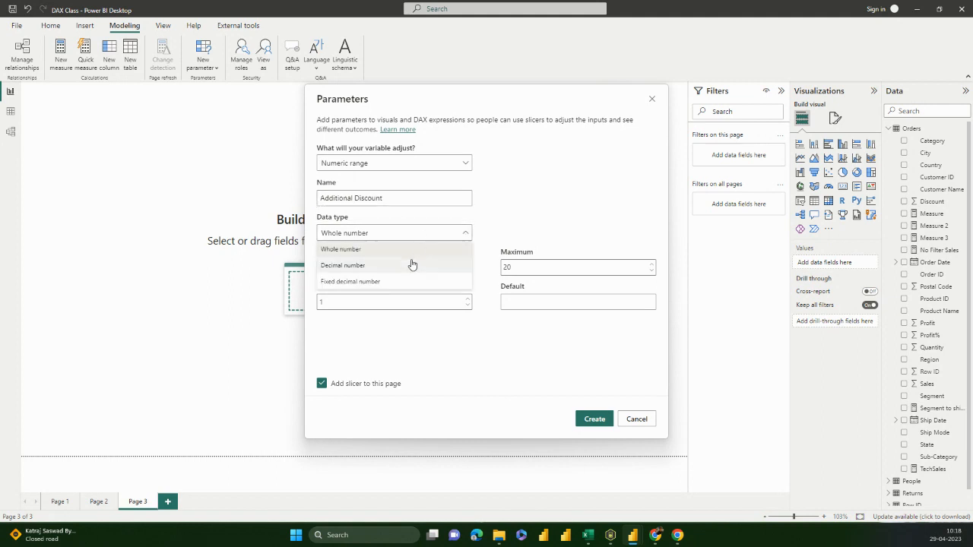
click(411, 265)
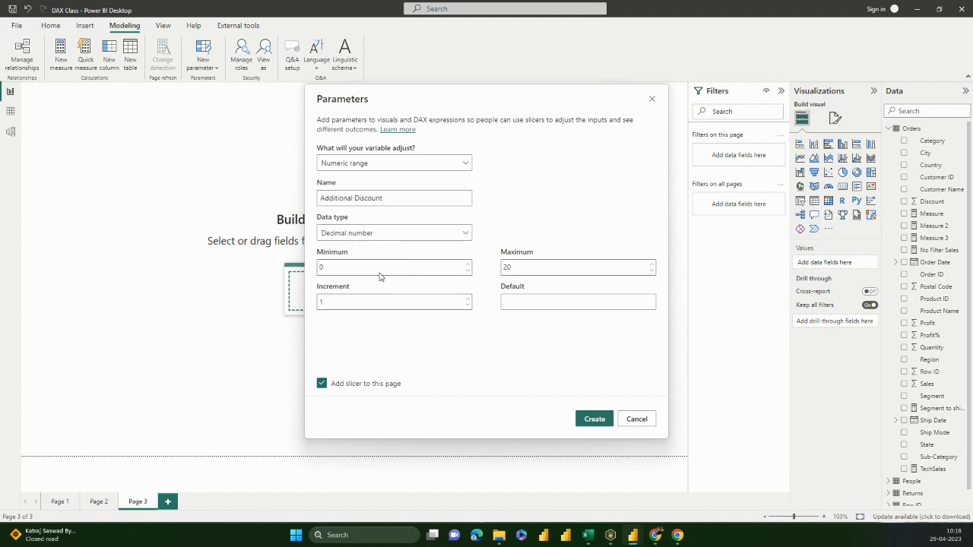
key(Tab)
text(1)
click(413, 303)
key(BackSpace)
text(0.1)
click(530, 304)
text(0.1)
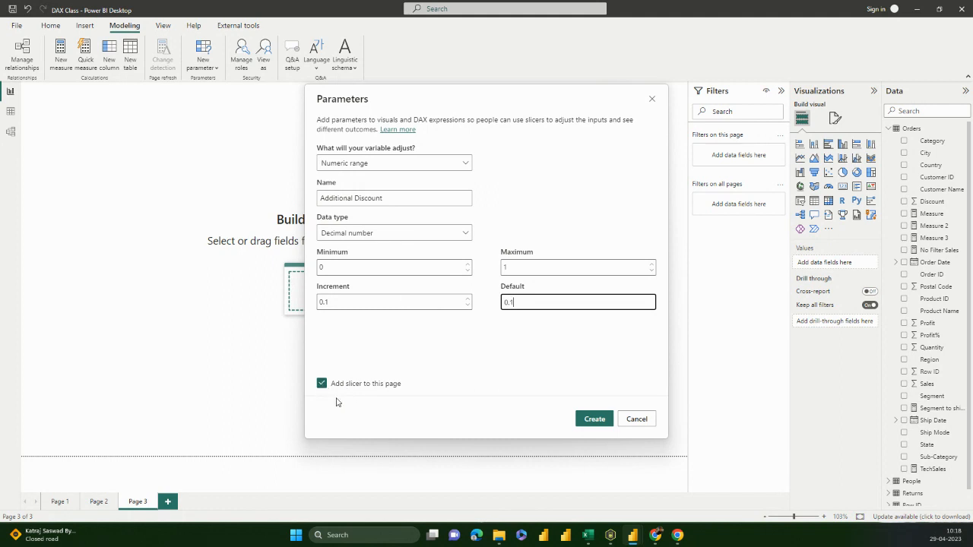
click(593, 421)
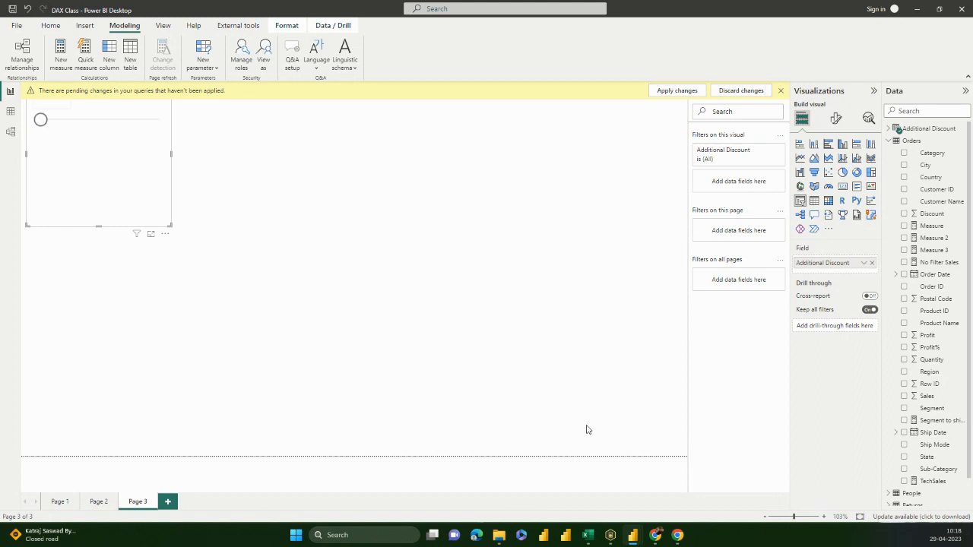
Examine the GENERATESERIES formula and its arguments behind the Additional Discount table
click(913, 131)
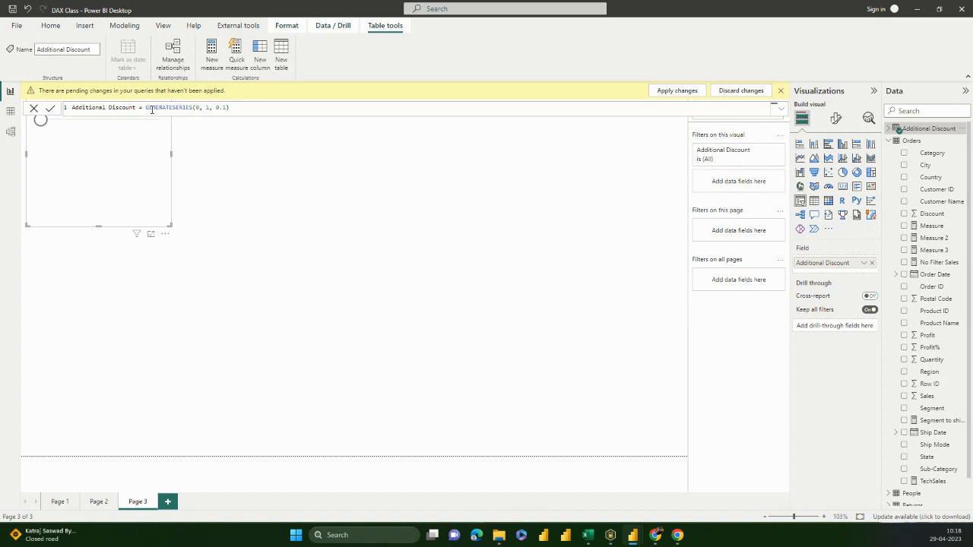
drag(146, 108, 194, 116)
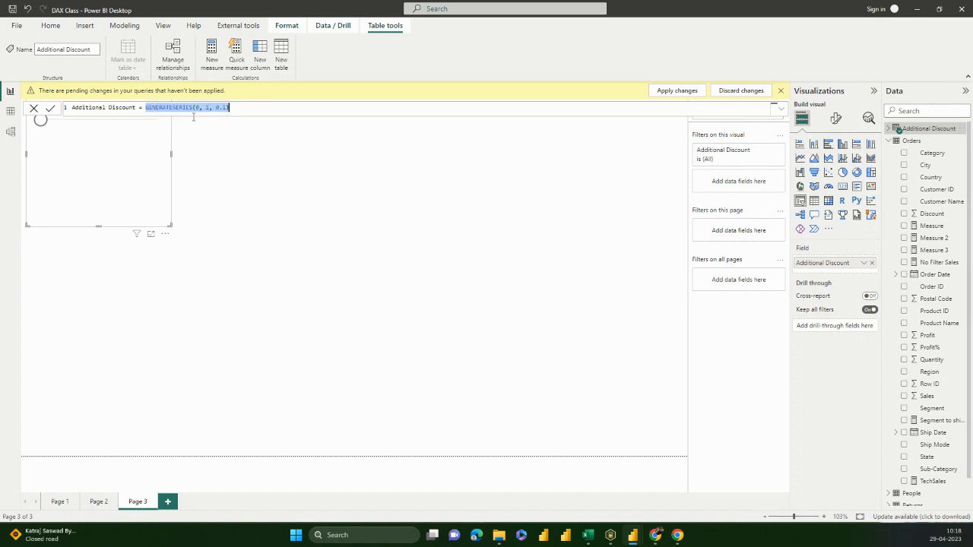
click(196, 109)
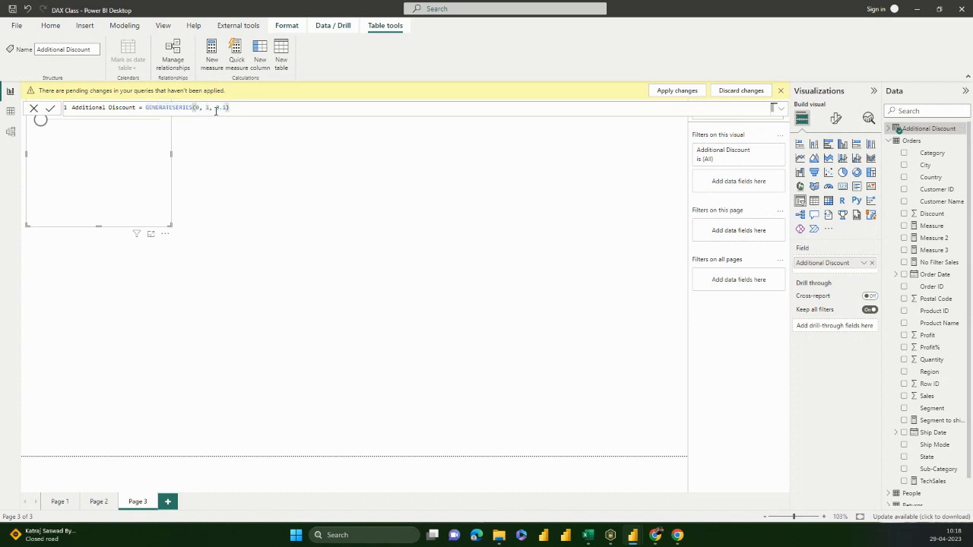
drag(228, 108, 215, 108)
click(219, 109)
Expand the Additional Discount table and examine the SELECTEDVALUE formula of its Additional Discount Value measure
click(889, 129)
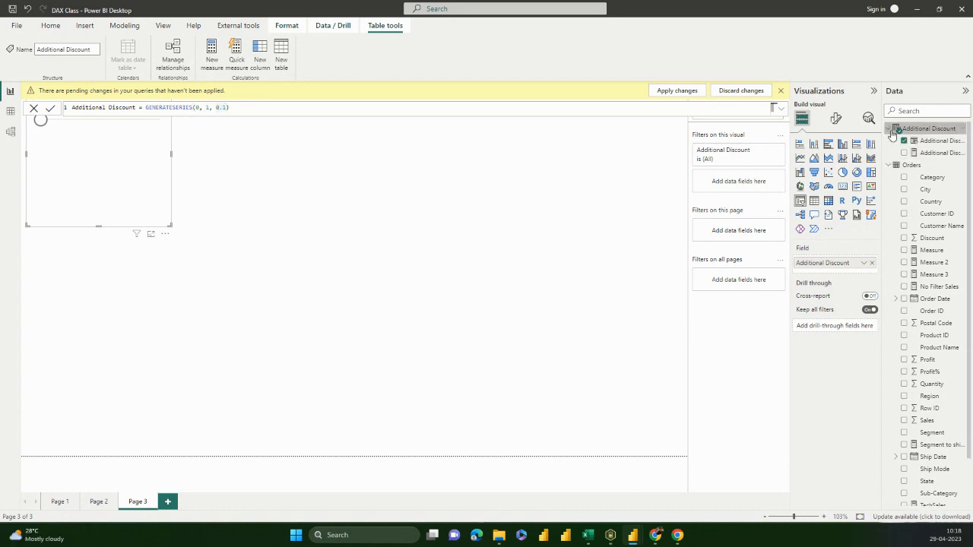
click(933, 154)
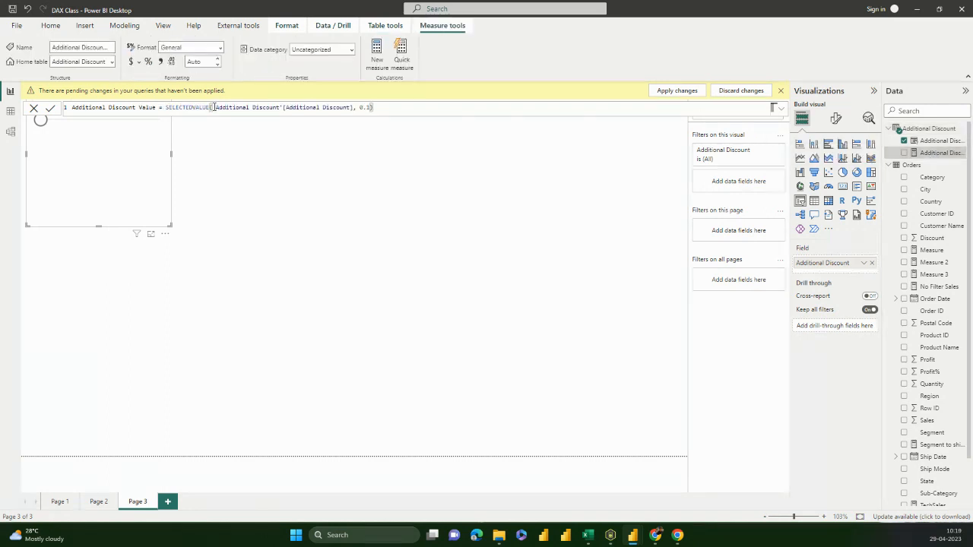
double_click(221, 107)
drag(261, 107, 352, 107)
click(359, 107)
Move the Additional Discount slicer away from the page's top-left corner and discard the pending query changes
drag(116, 169, 165, 247)
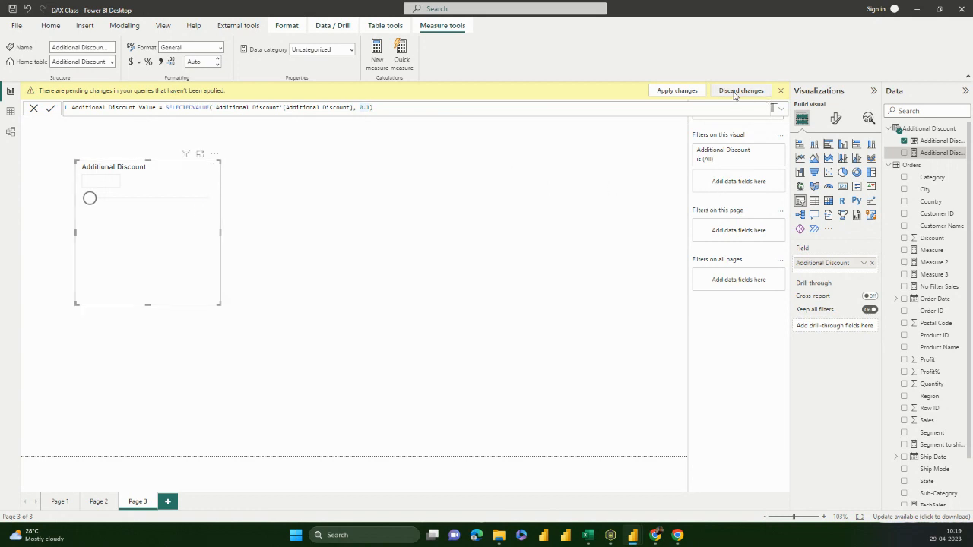
click(764, 94)
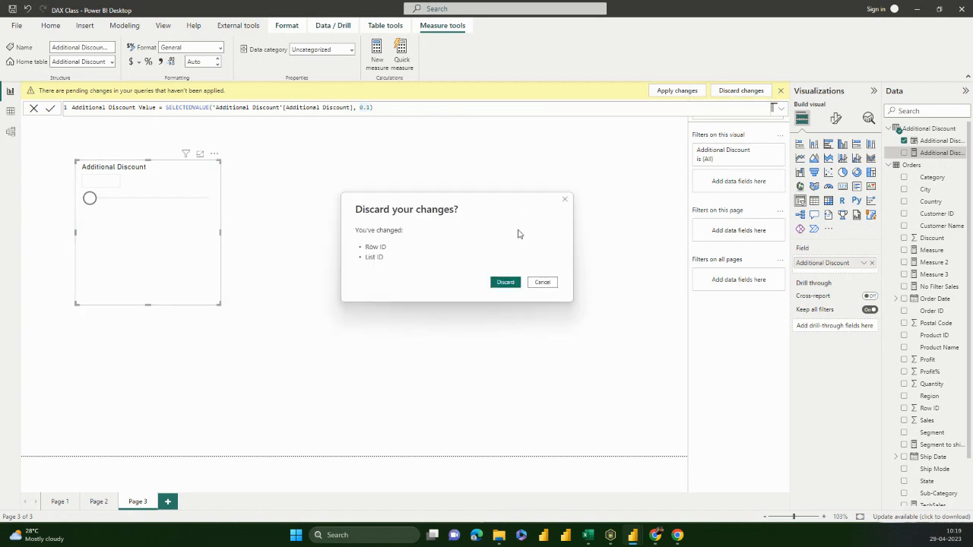
click(519, 287)
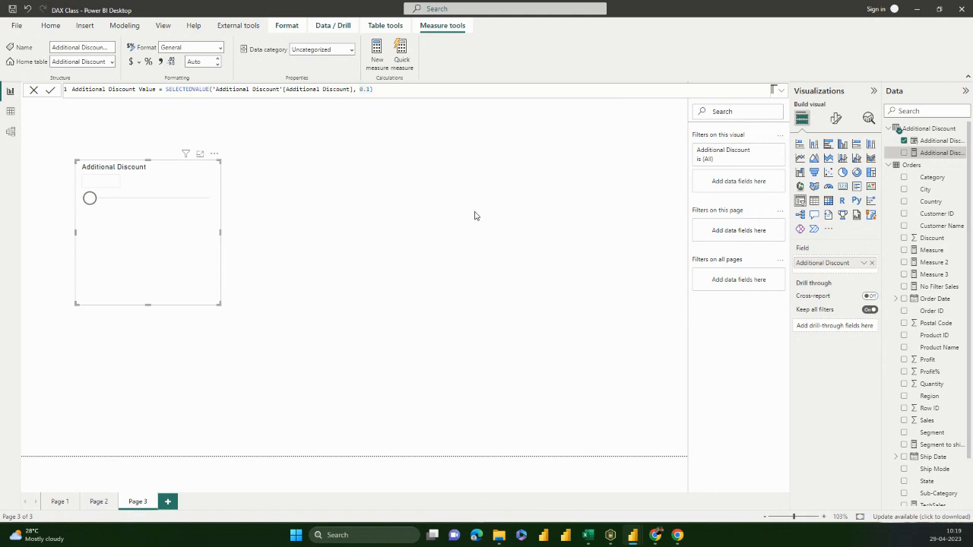
Set the Additional Discount slicer to 0.60 and resize it into a wider, shorter box
drag(94, 175, 157, 172)
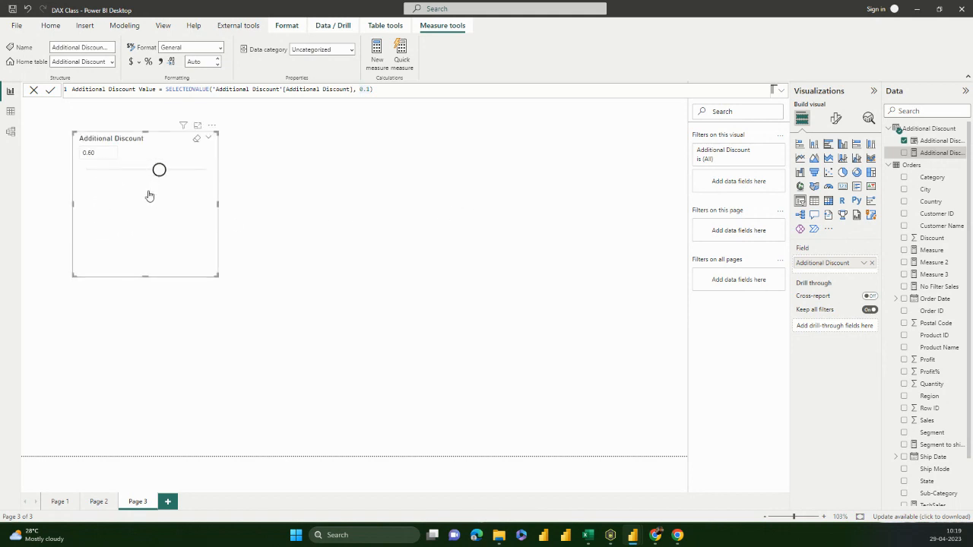
click(212, 279)
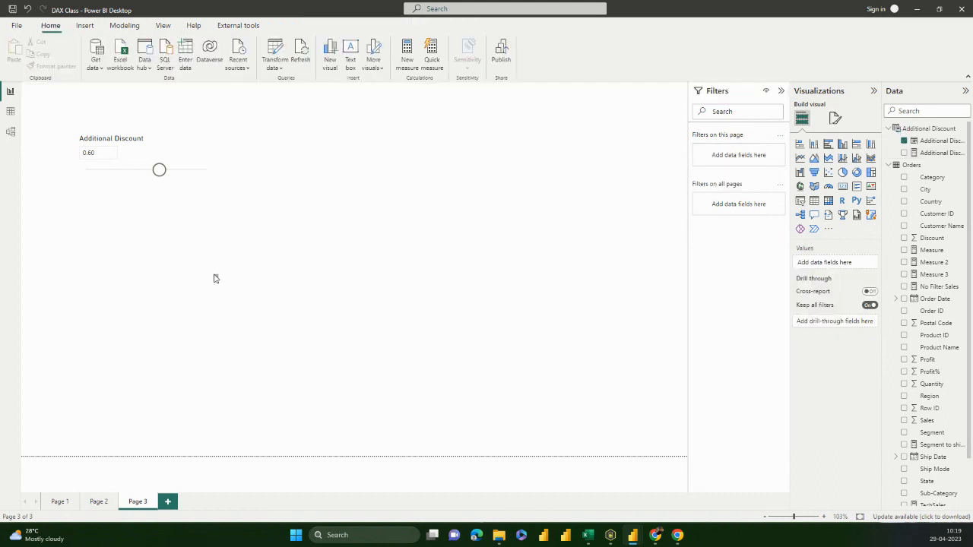
drag(217, 276, 246, 208)
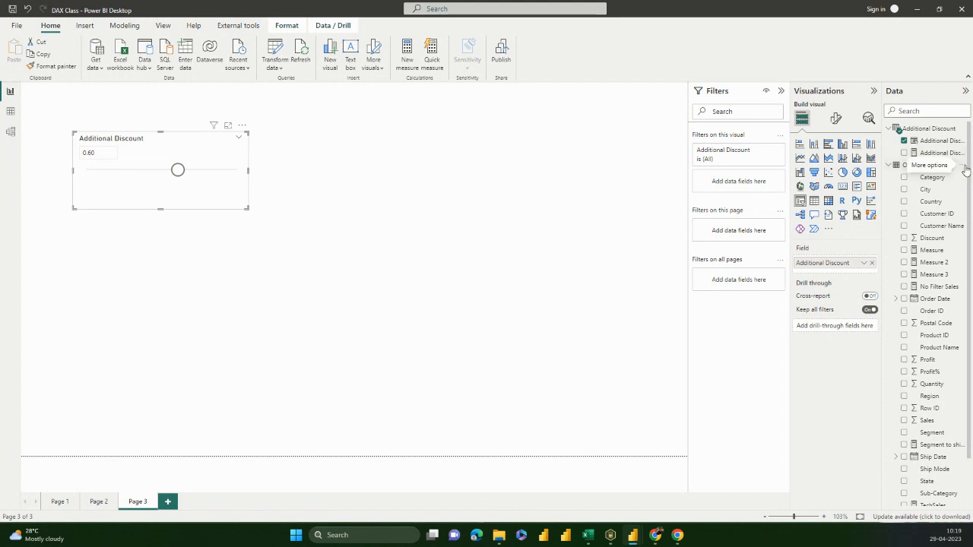
Add a new measure to the Orders table and begin its formula with SUM(Orders[Sales])
right_click(959, 168)
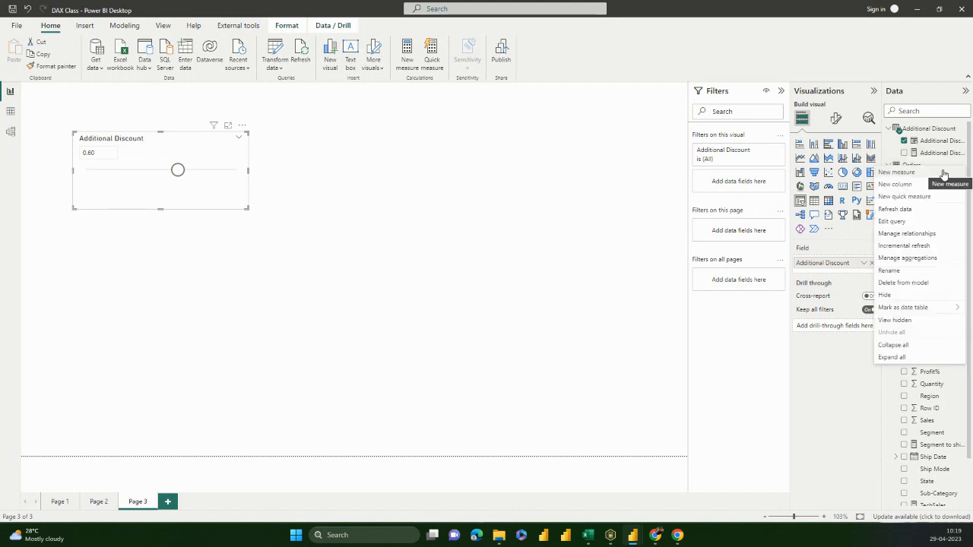
click(942, 174)
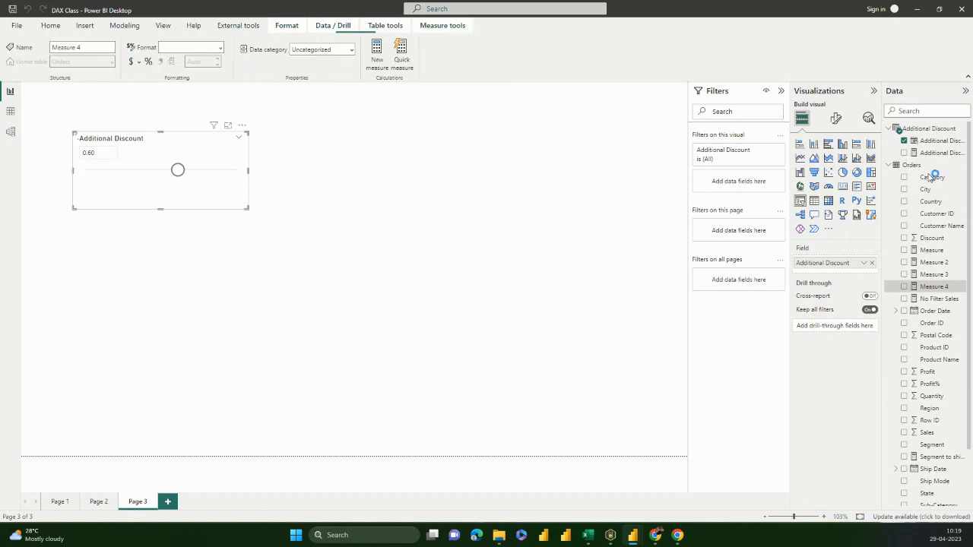
click(370, 93)
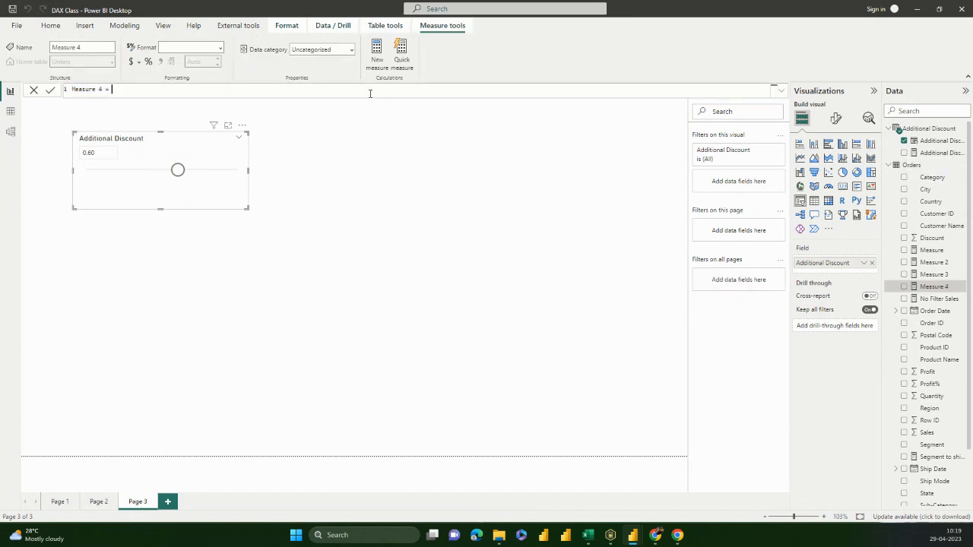
text(SUM(sa)
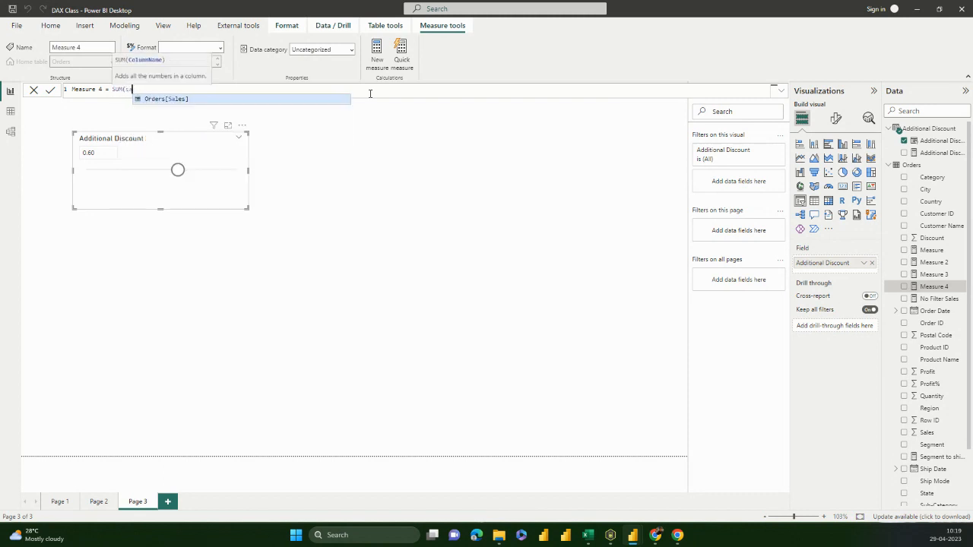
key(Tab)
text() )
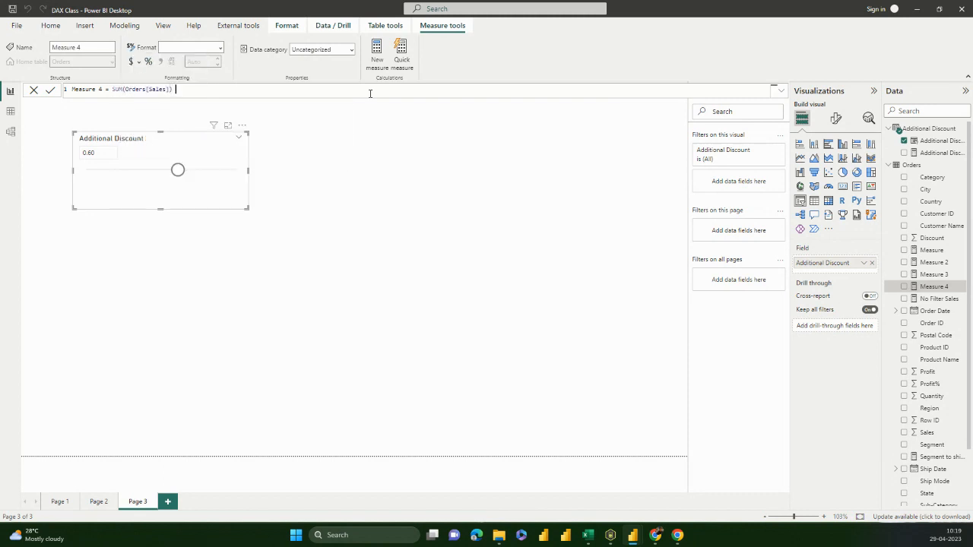
Extend the measure formula by subtracting SUM(Orders[Sales] * 'Additional Discount'[Additional Discount Value]
text(- SUM(sa)
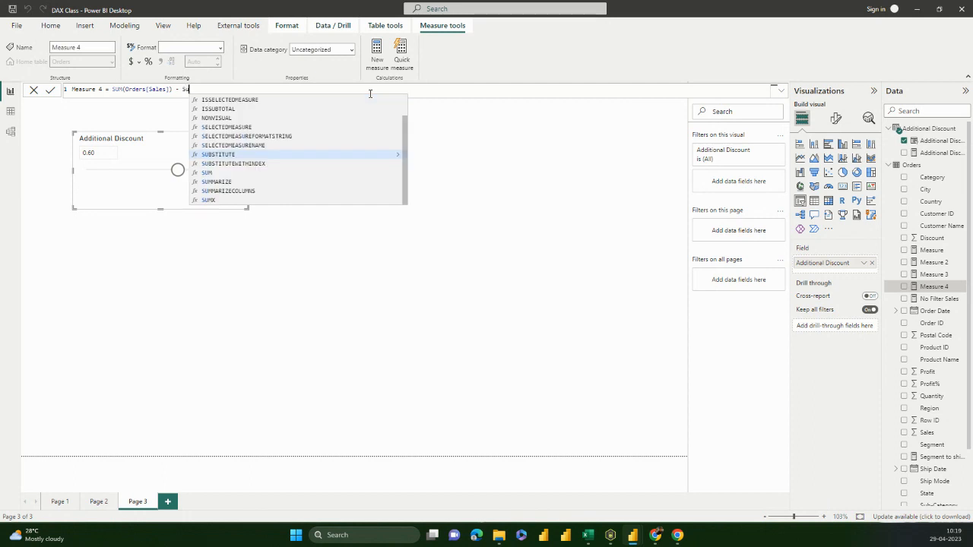
key(Tab)
text())
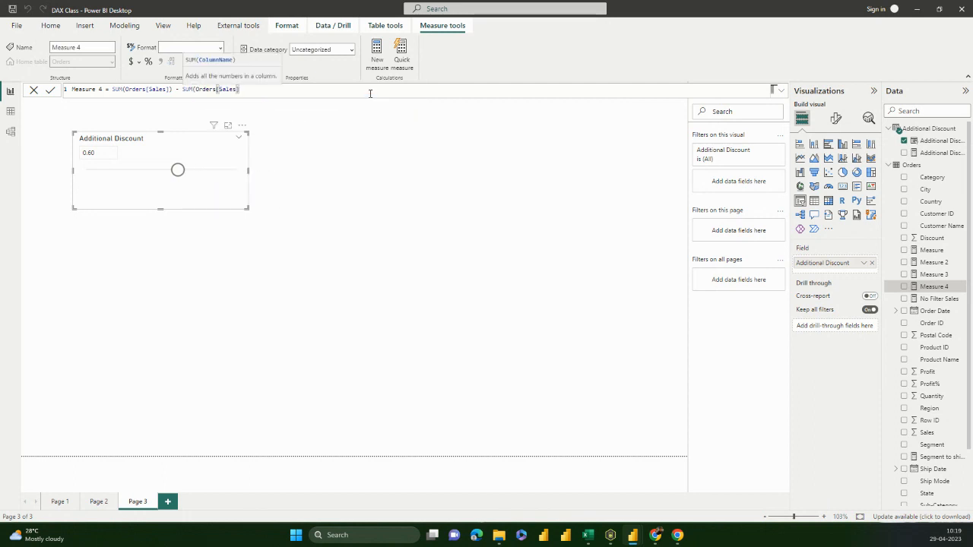
text( * add)
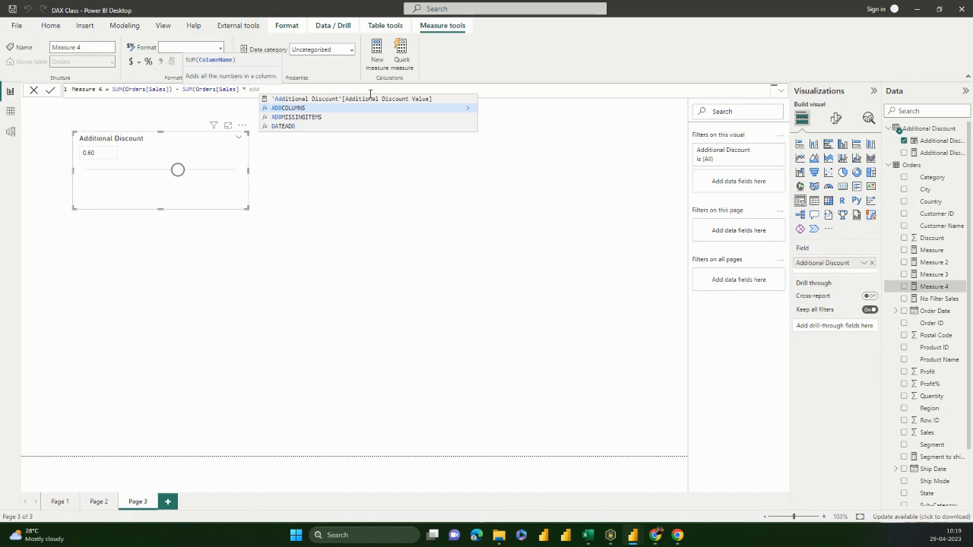
click(370, 95)
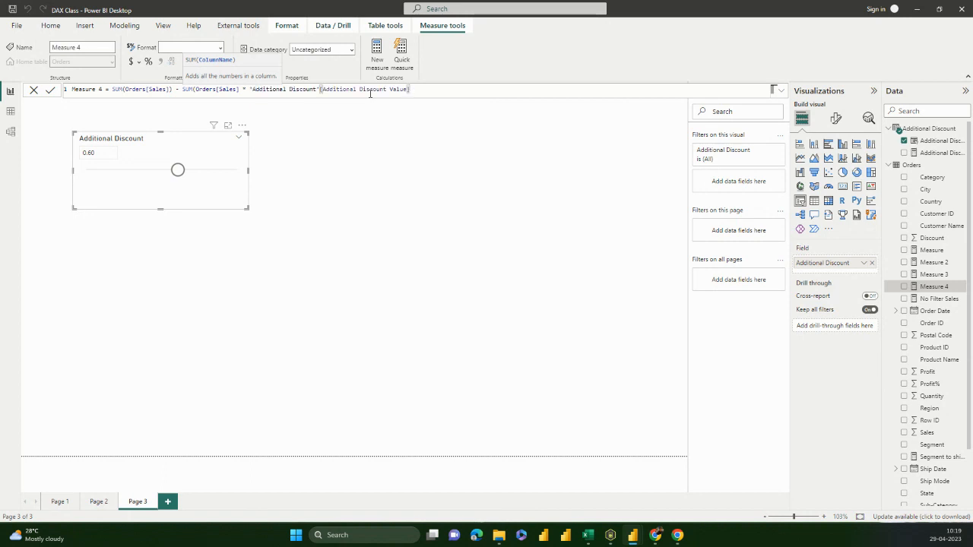
click(131, 90)
click(192, 89)
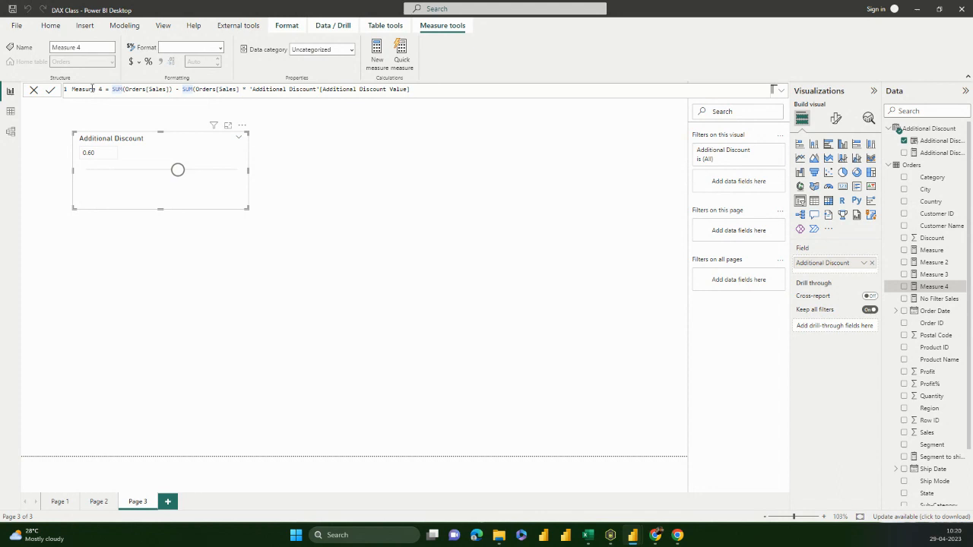
Rename the new measure in its formula as Corrected Sales
drag(101, 89, 66, 90)
text(Corrected)
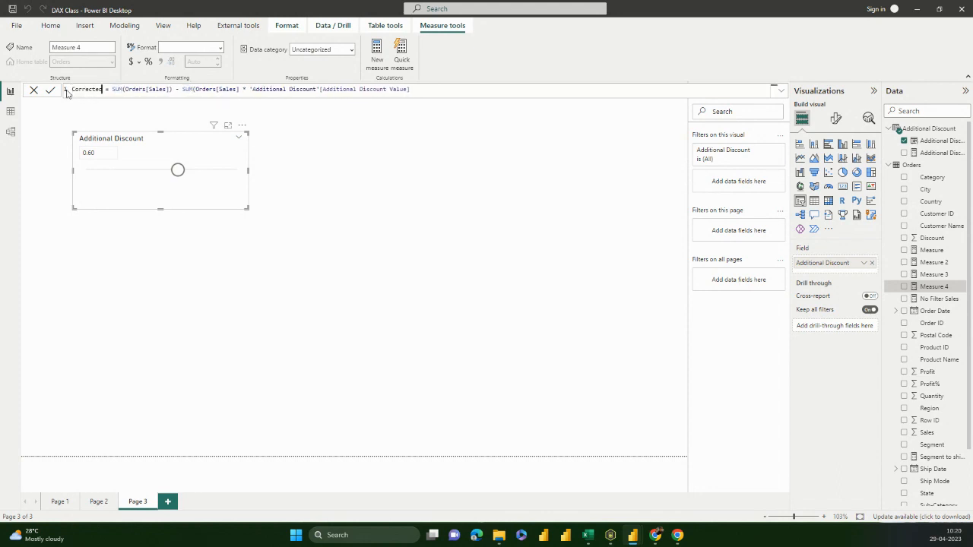
text( Sales)
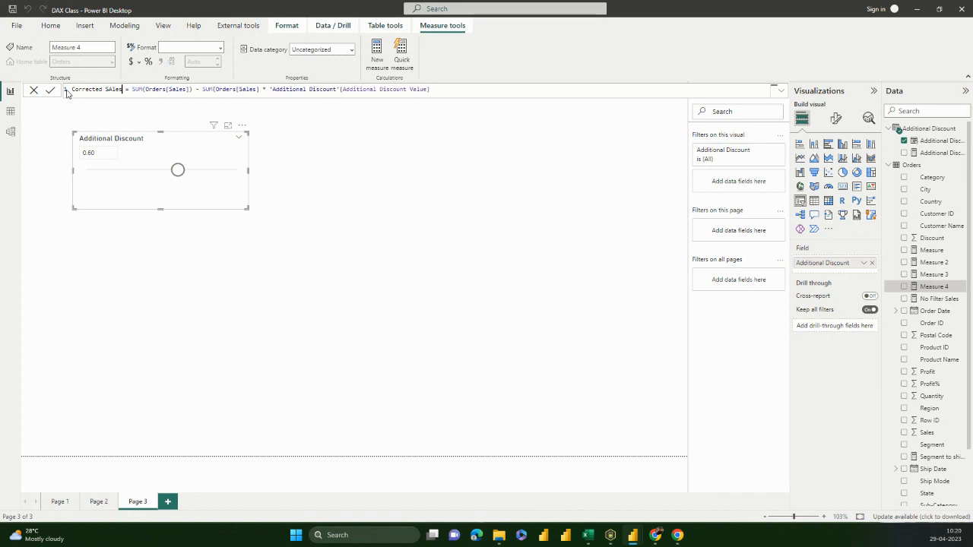
key(BackSpace)
text(a)
Add the missing closing parenthesis after Orders[Sales] in the second SUM of the Corrected Sales formula
key(Right)
key(Right)
key(Right)
key(Right)
key(Right)
key(Right)
key(Right)
key(Right)
key(Right)
key(Right)
key(Right)
key(Right)
key(Right)
key(Right)
key(Right)
key(Right)
key(Right)
key(Right)
key(Right)
key(Right)
key(Right)
key(Right)
key(Right)
key(Right)
key(Right)
key(Right)
text())
key(Left)
key(Left)
key(Left)
key(Left)
key(Left)
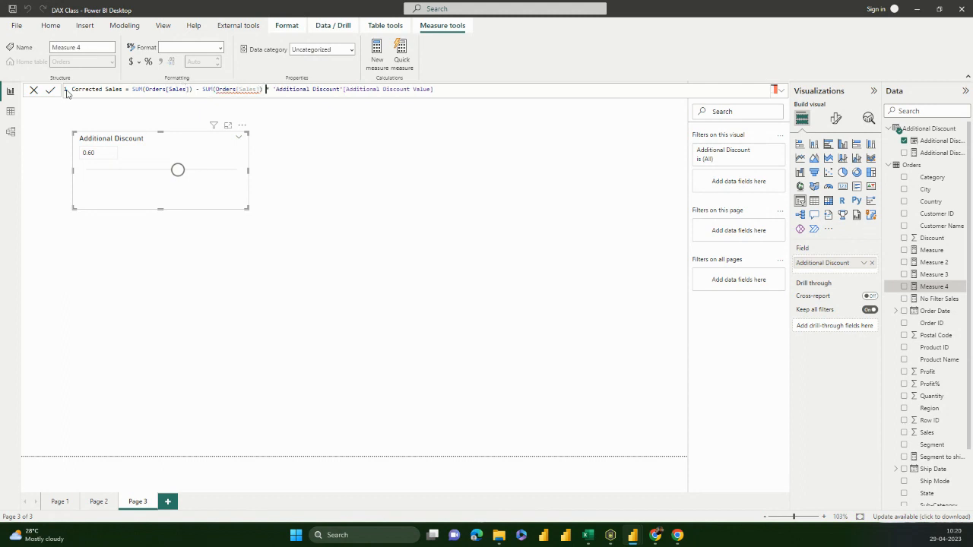
key(Left)
key(Left)
key(Left)
key(Left)
key(Left)
key(Left)
key(Left)
key(Left)
key(Left)
key(Left)
key(Left)
key(Left)
key(Left)
key(Left)
key(Left)
key(Left)
key(Right)
key(Right)
key(Right)
key(Right)
key(Right)
key(Left)
key(Left)
key(Left)
key(Left)
key(Left)
key(Left)
key(Left)
key(Left)
key(Left)
key(Left)
key(Left)
key(Left)
key(Left)
key(Left)
click(106, 90)
Remove the Sales column reference and closing brackets after Orders in the second SUM of the Corrected Sales formula
click(259, 90)
key(BackSpace)
key(BackSpace)
key(BackSpace)
key(BackSpace)
key(BackSpace)
key(BackSpace)
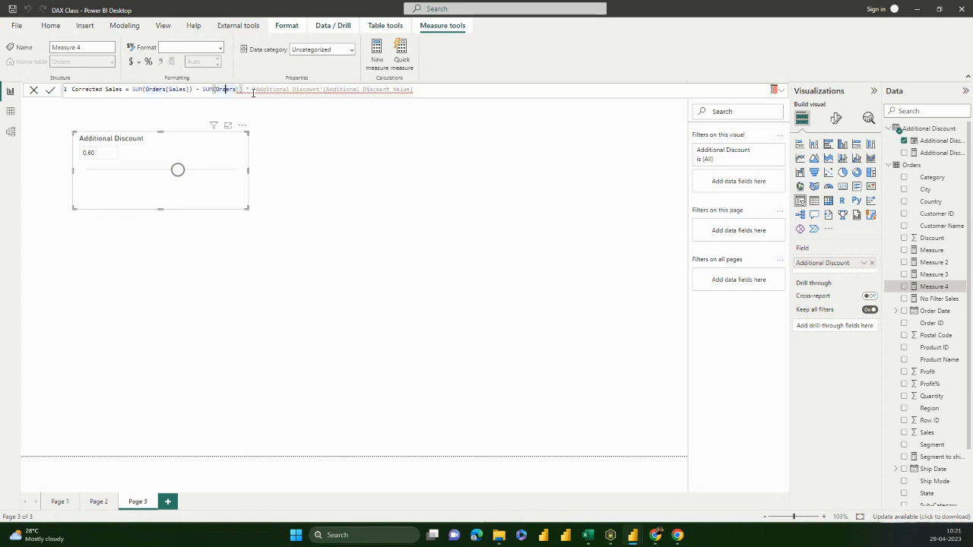
key(Right)
key(Right)
key(Right)
key(BackSpace)
key(BackSpace)
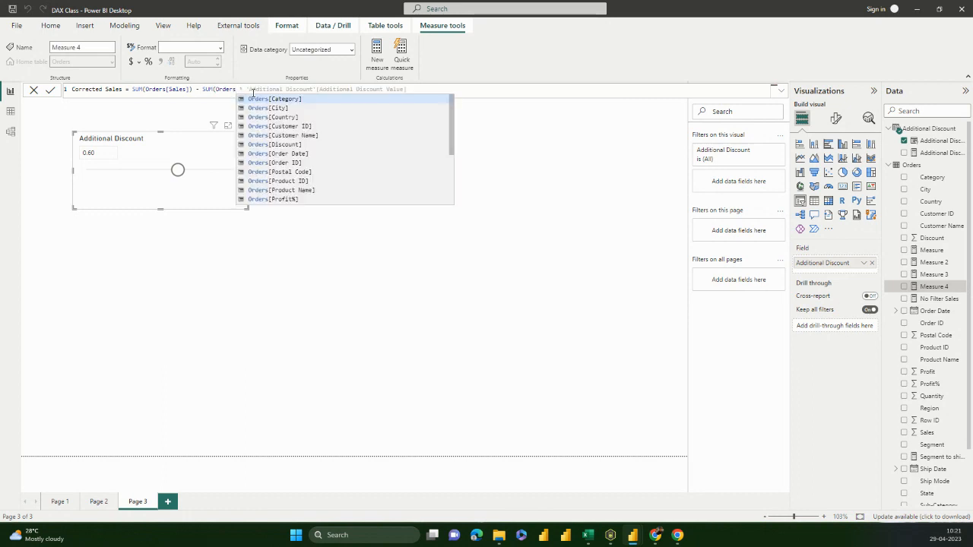
Complete the second SUM with Orders[Sales] and a closing parenthesis, and commit the Corrected Sales measure
key(Down)
key(Down)
key(Down)
key(Down)
key(Down)
key(Down)
key(Down)
key(Down)
key(Down)
key(Down)
key(Down)
key(Down)
key(Down)
key(Down)
key(Down)
key(Down)
key(Tab)
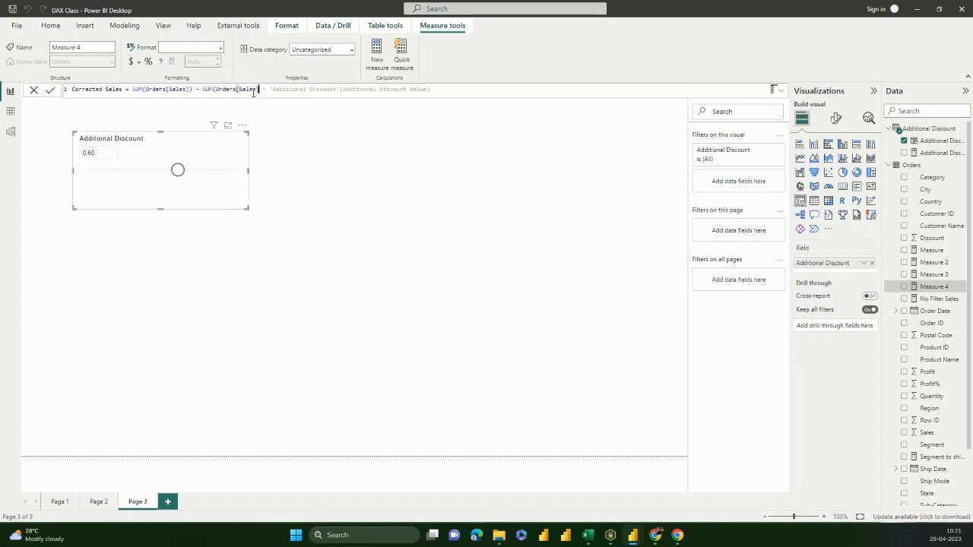
text())
key(Right)
key(Right)
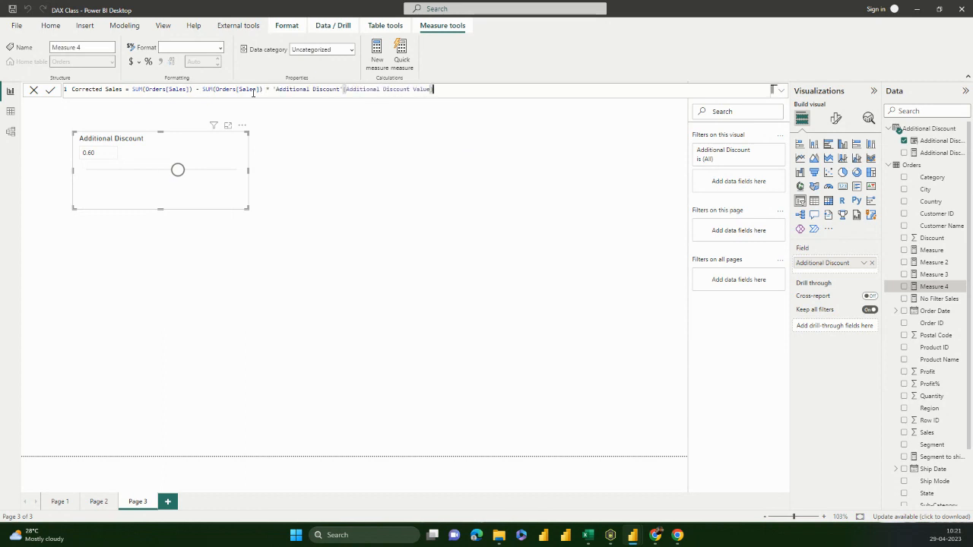
key(Return)
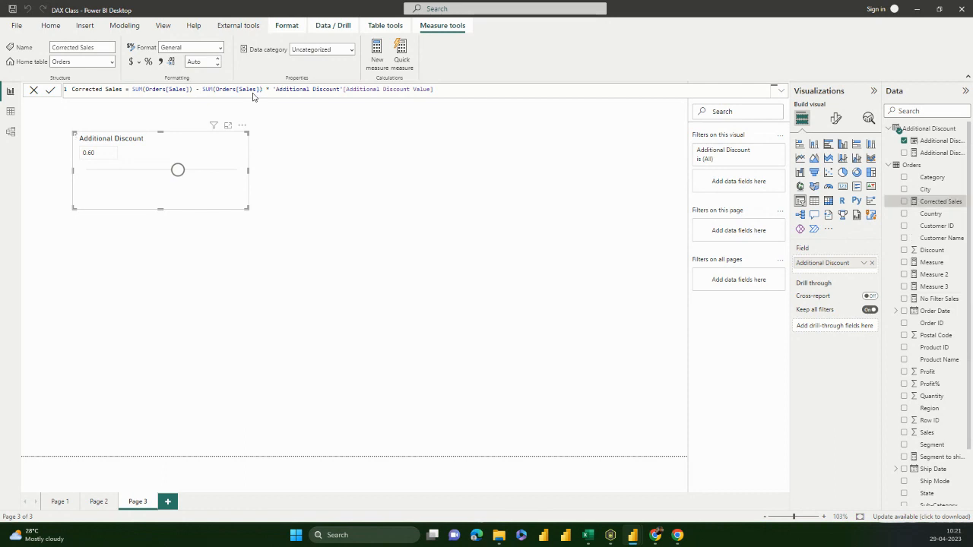
Move the Additional Discount slicer slightly upward on Page 3 and deselect it
click(335, 159)
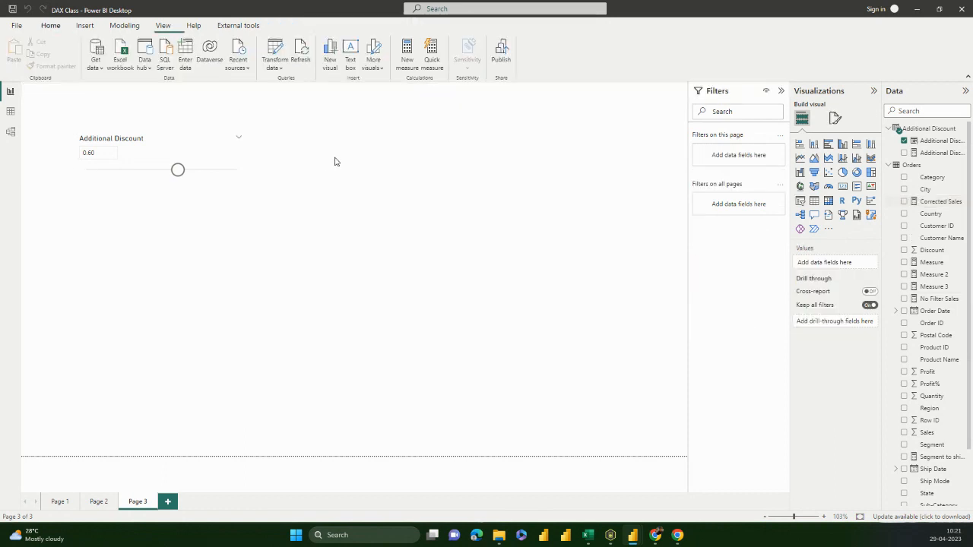
drag(207, 194, 201, 167)
click(457, 182)
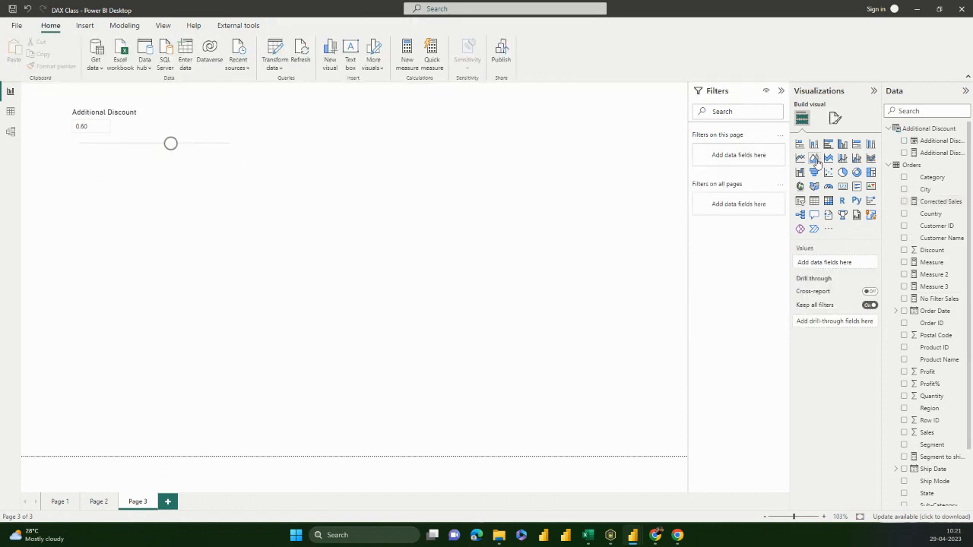
Add a table visual below the slicer with Category, Sales and Corrected Sales, and enlarge it
click(815, 202)
drag(213, 246, 218, 263)
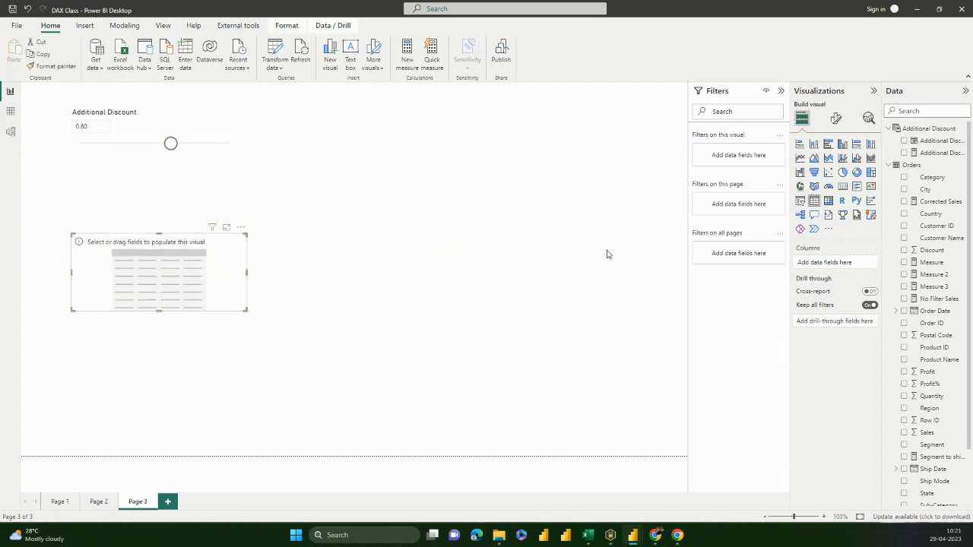
click(904, 177)
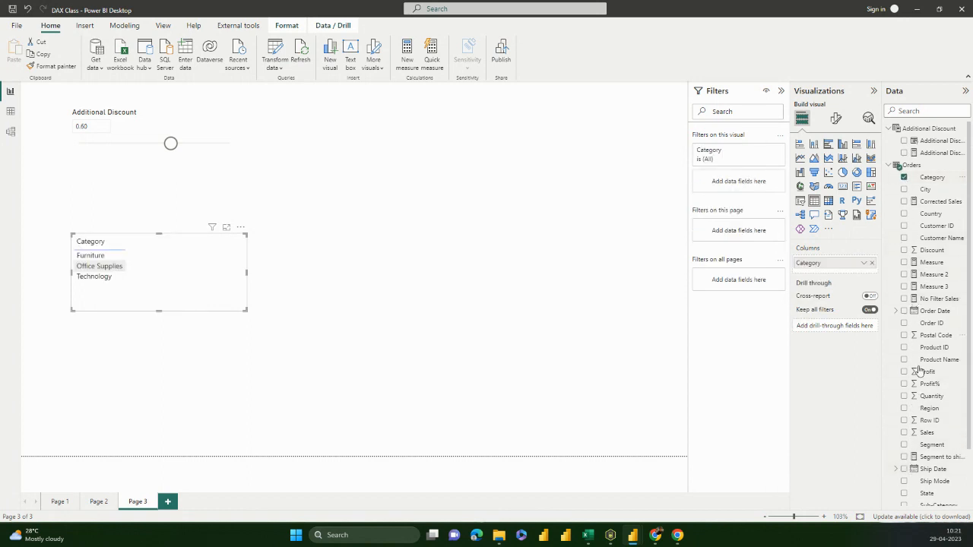
click(905, 432)
drag(245, 309, 271, 361)
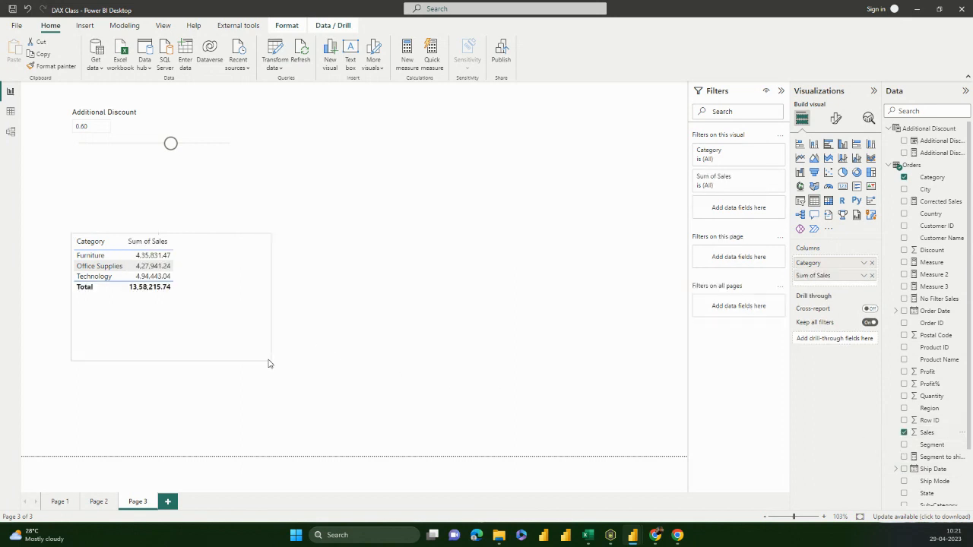
click(904, 201)
Try discounts of 0.30 and 0.2 in the Additional Discount slicer and finish by setting it to 0.4
drag(171, 145, 125, 147)
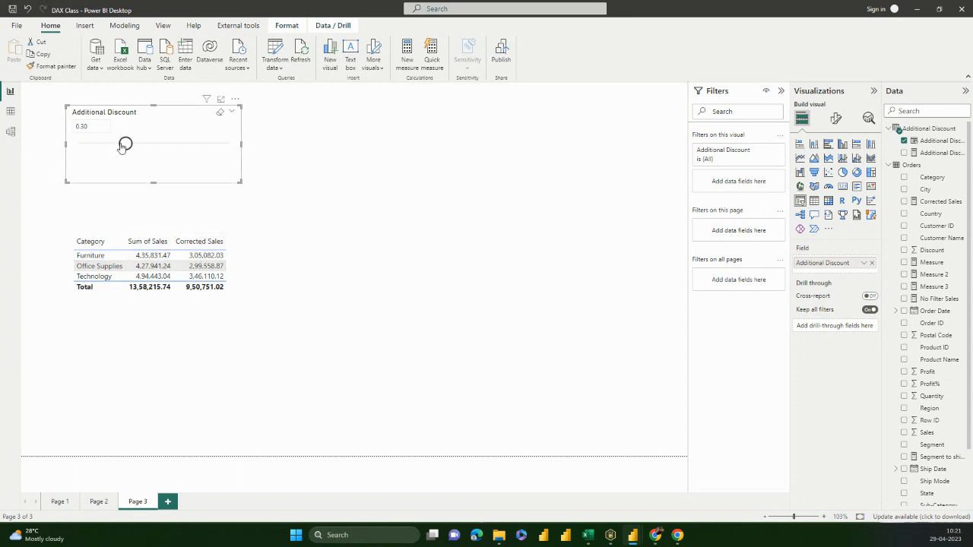
drag(116, 149, 110, 146)
double_click(95, 128)
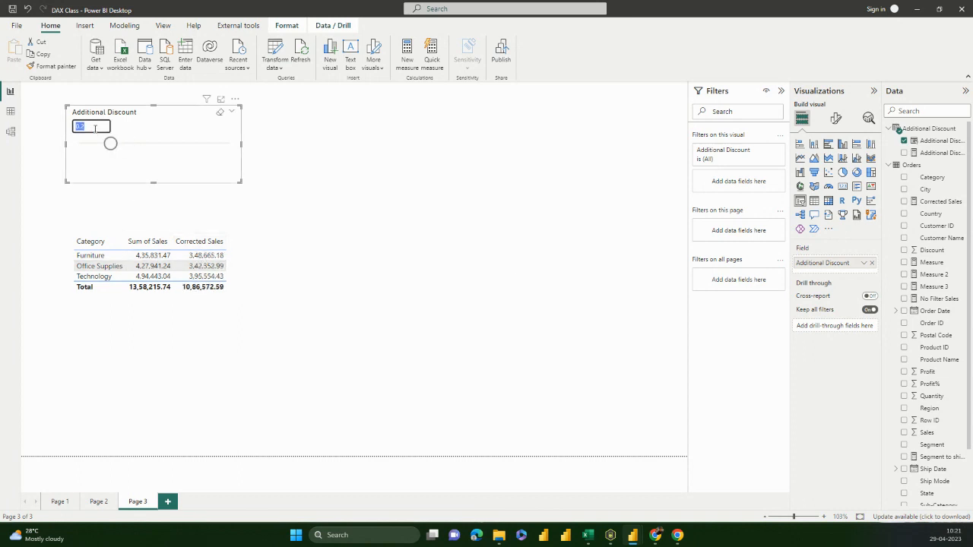
text(0.4)
key(Return)
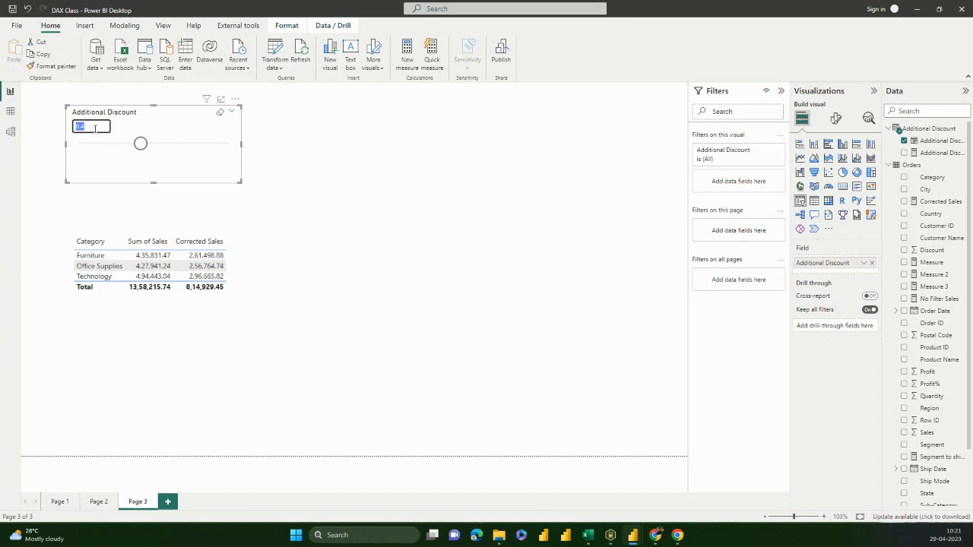
Duplicate the Category sales table and place the copy to the right of the original
click(232, 307)
key(ctrl+c)
key(ctrl+v)
drag(228, 313, 443, 307)
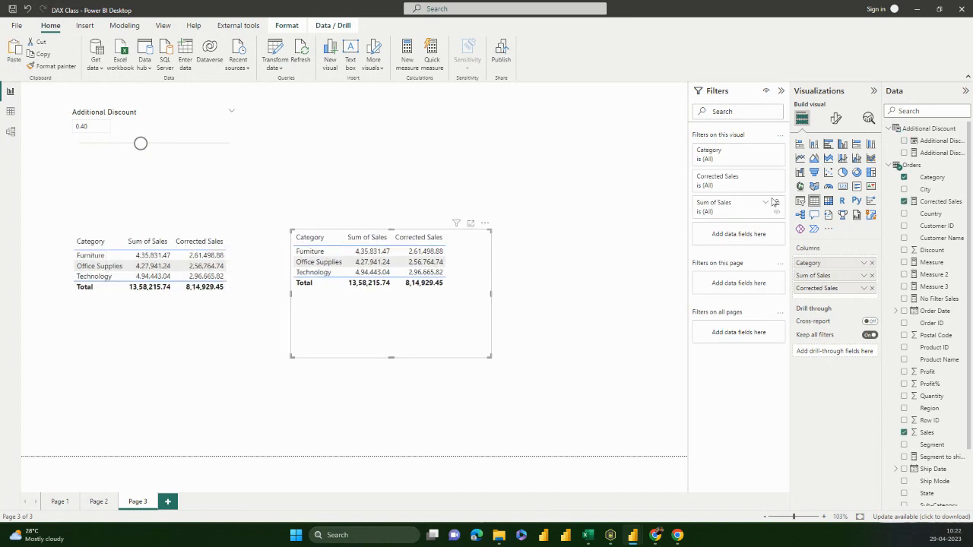
Convert the copied table to a line chart and enlarge it in width and height
click(800, 159)
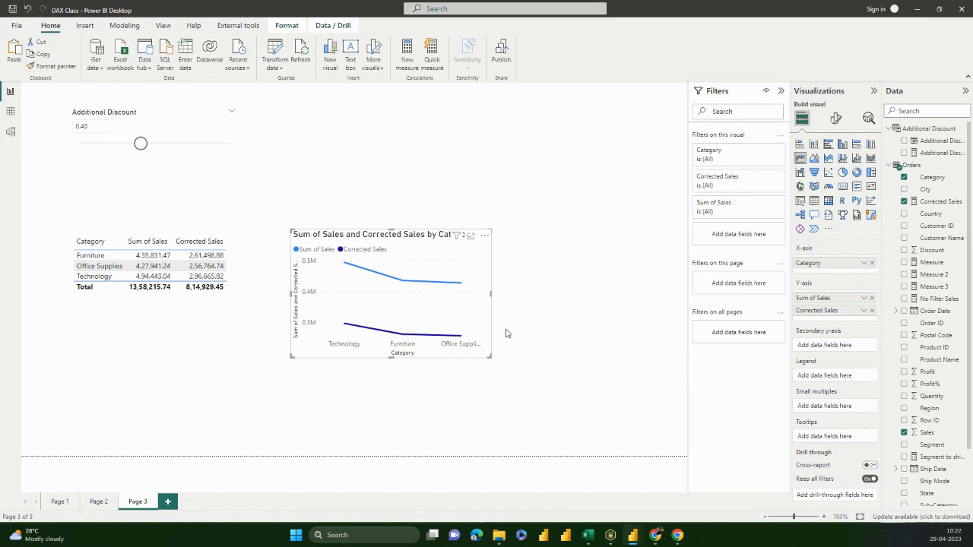
drag(492, 294, 612, 294)
drag(454, 356, 456, 404)
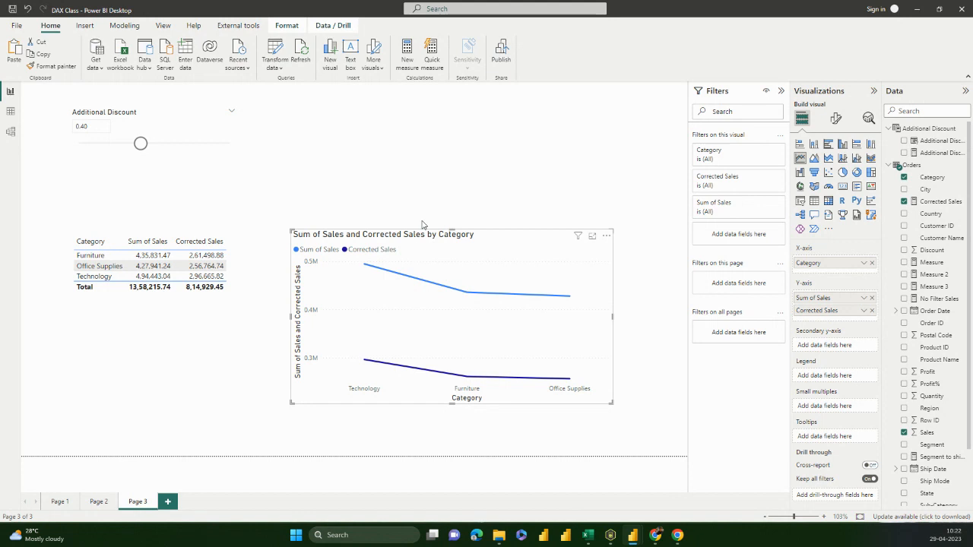
click(406, 180)
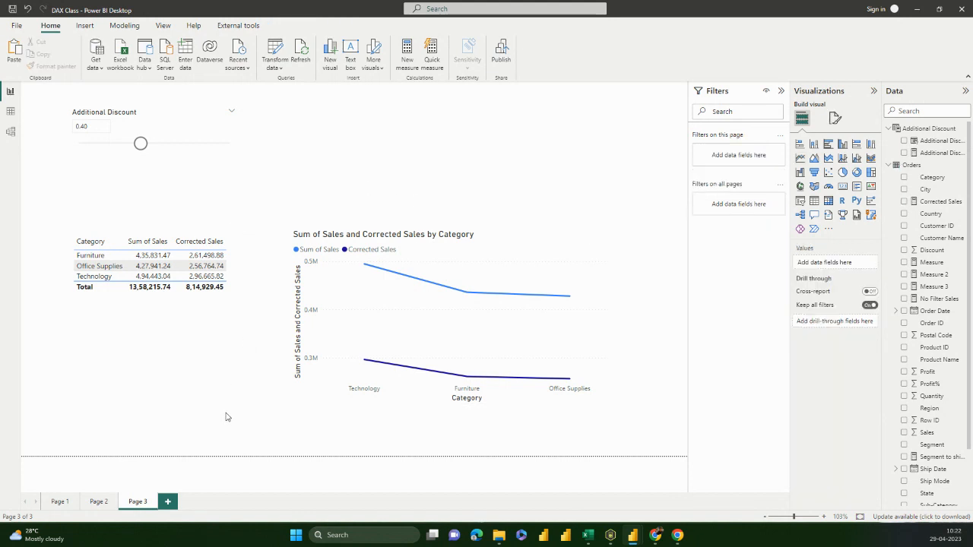
Add a new report page and create a fields parameter from Category and Segment of the Orders table, with its slicer on the page
click(168, 502)
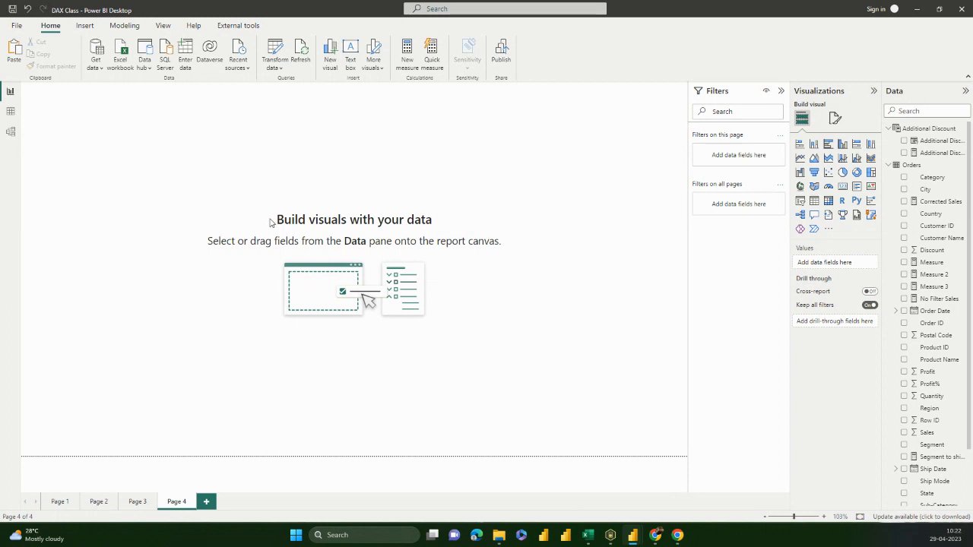
click(125, 25)
click(203, 67)
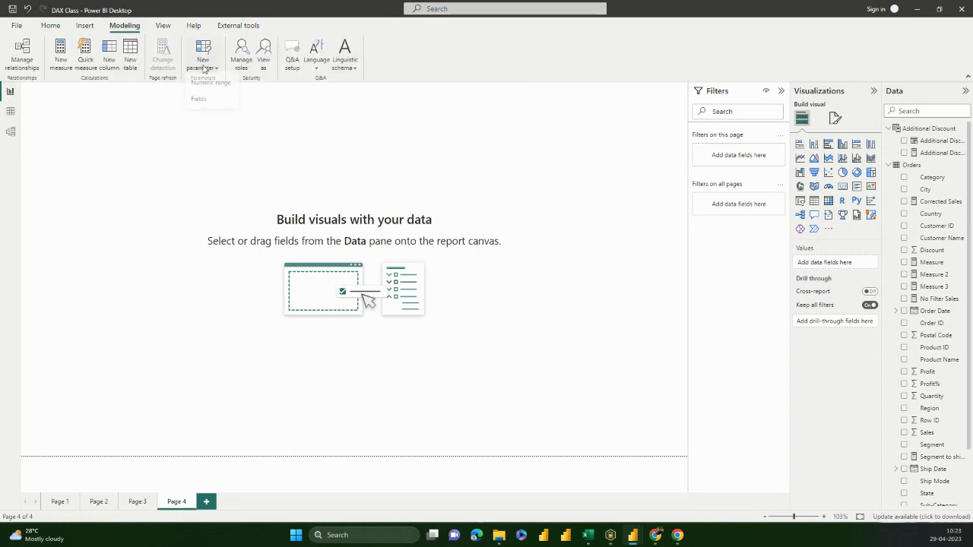
click(213, 99)
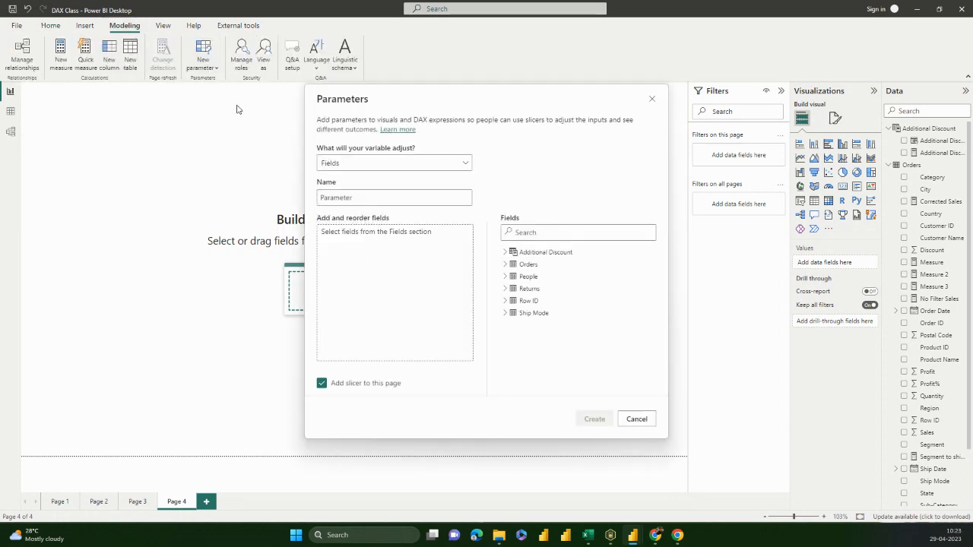
click(504, 265)
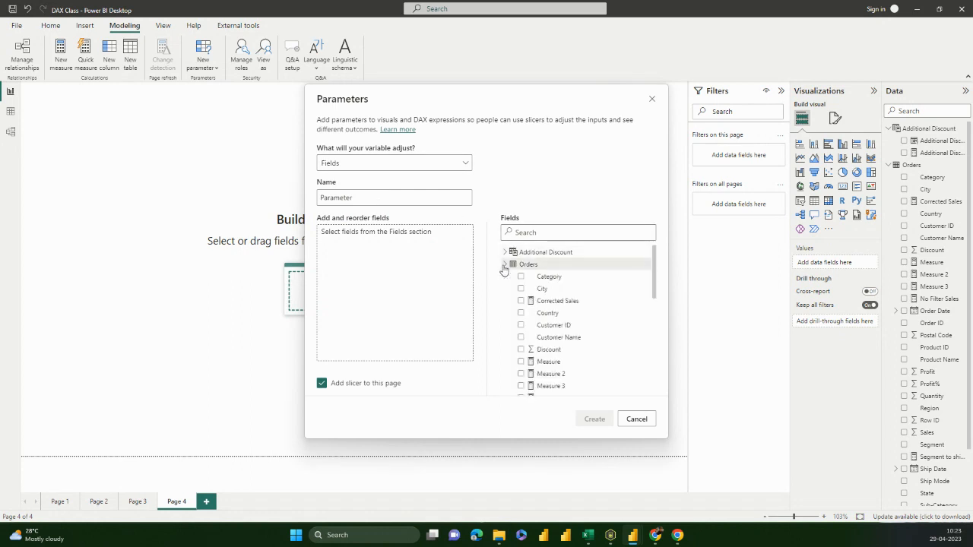
click(521, 277)
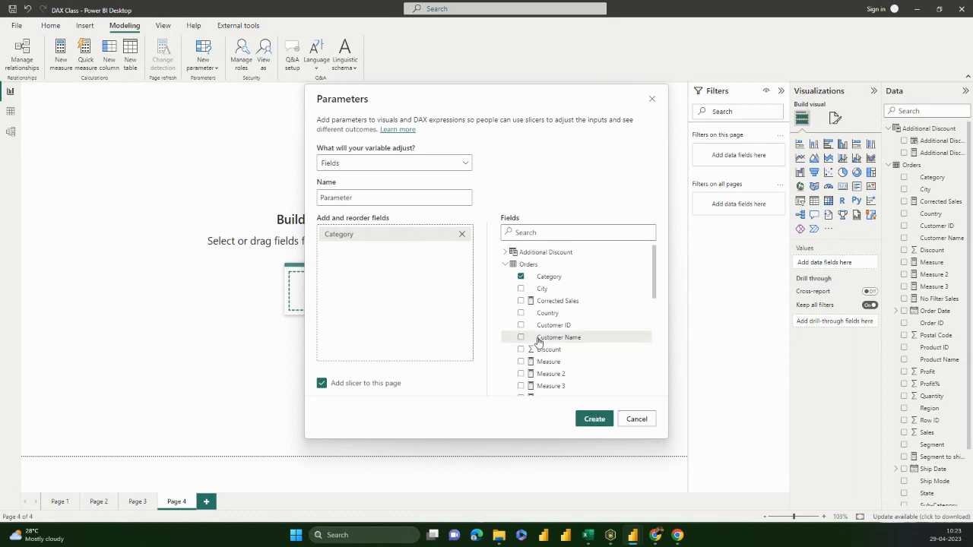
scroll(525, 326, down, 5)
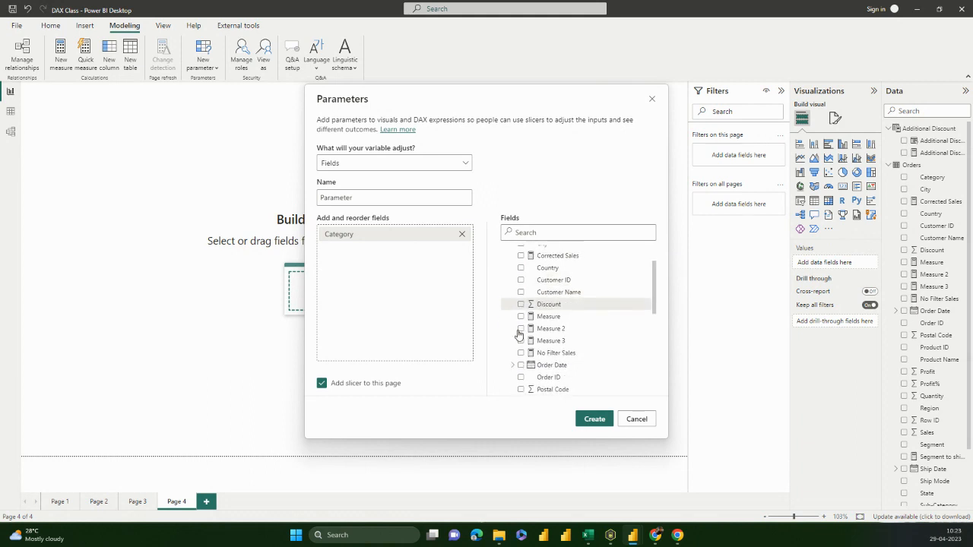
click(521, 364)
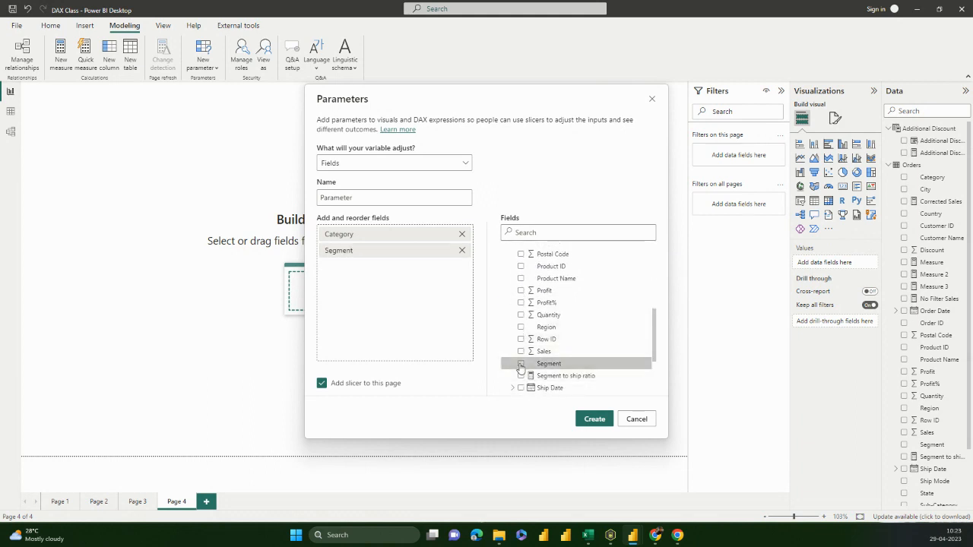
click(594, 419)
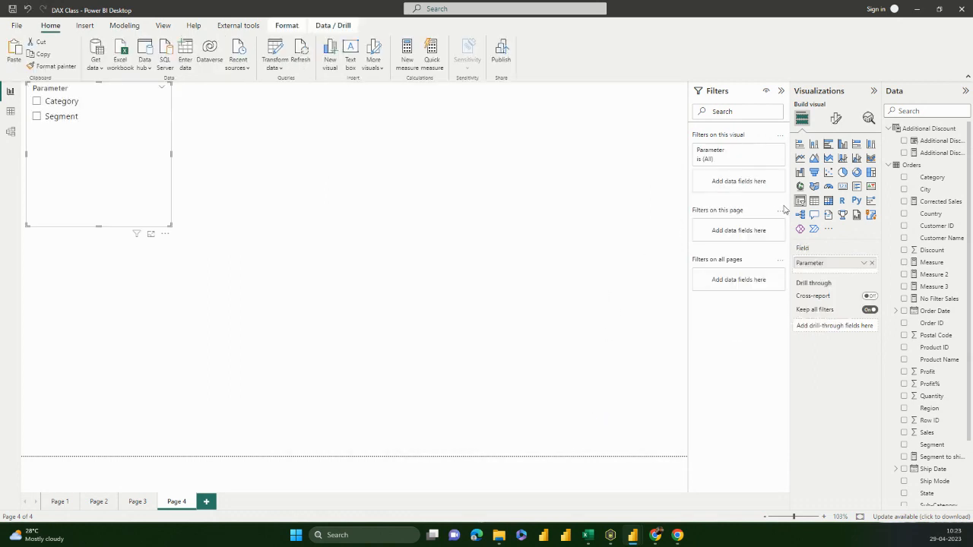
Try Category in the Parameter slicer, switch the selection to Segment, and collapse the Additional Discount and Orders tables in the field list
click(890, 129)
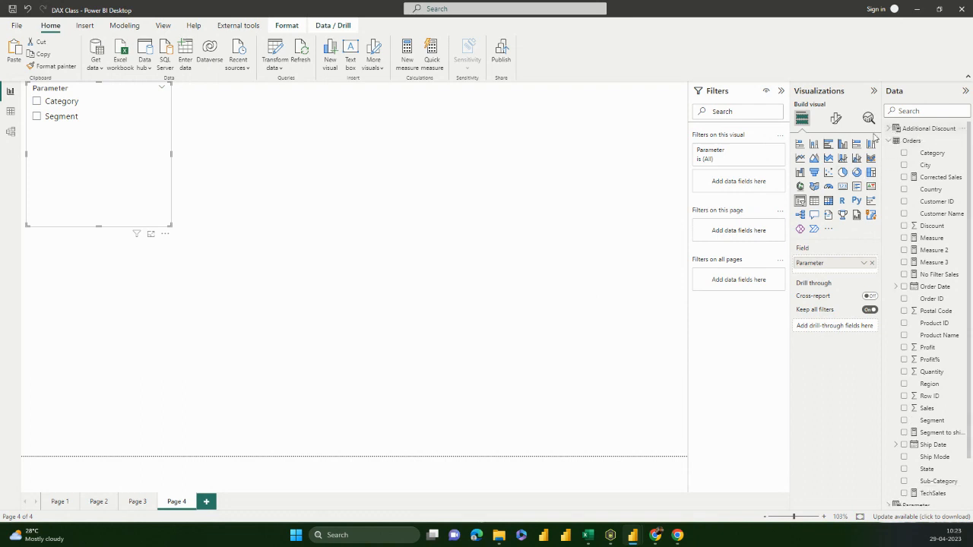
click(37, 101)
click(37, 116)
click(889, 141)
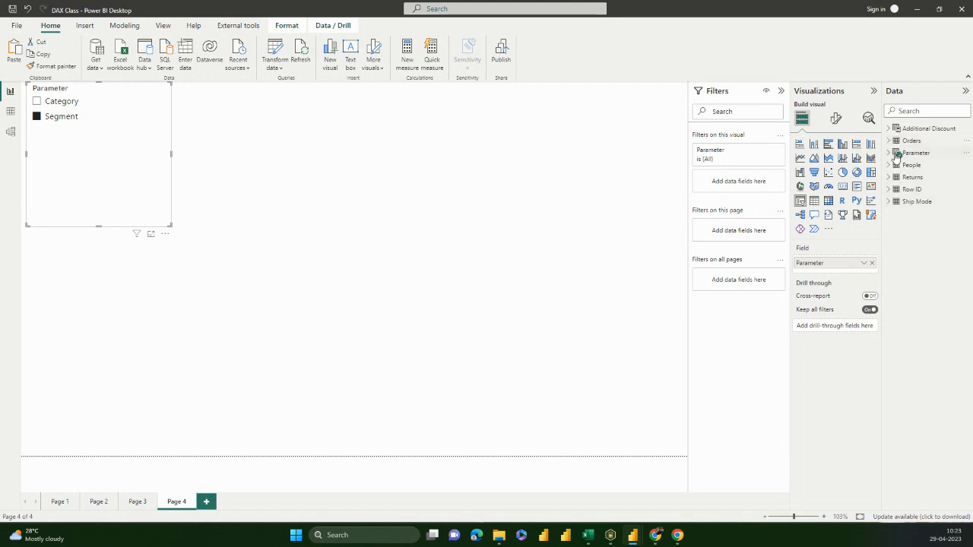
Display the Parameter table's formula and move the Parameter slicer down, clear of the formula
click(905, 154)
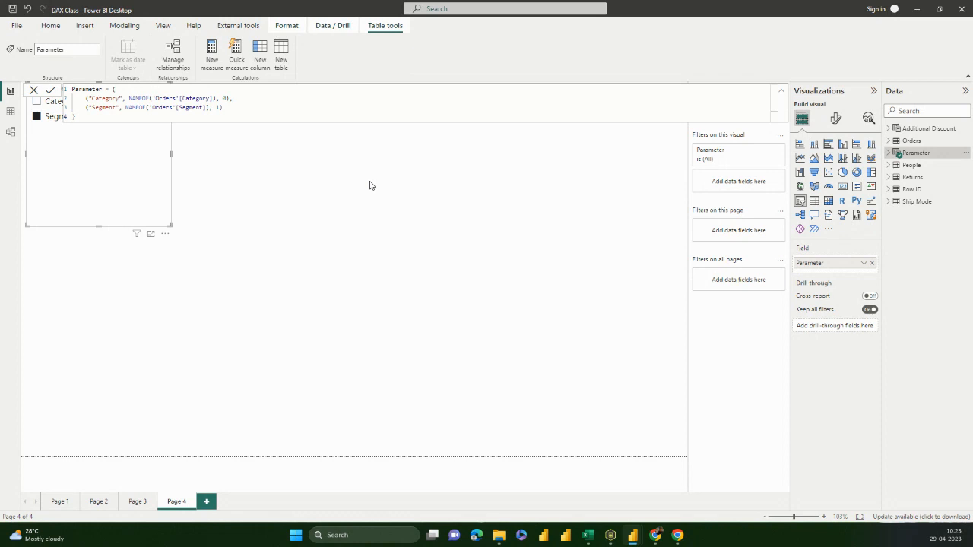
drag(114, 191, 126, 239)
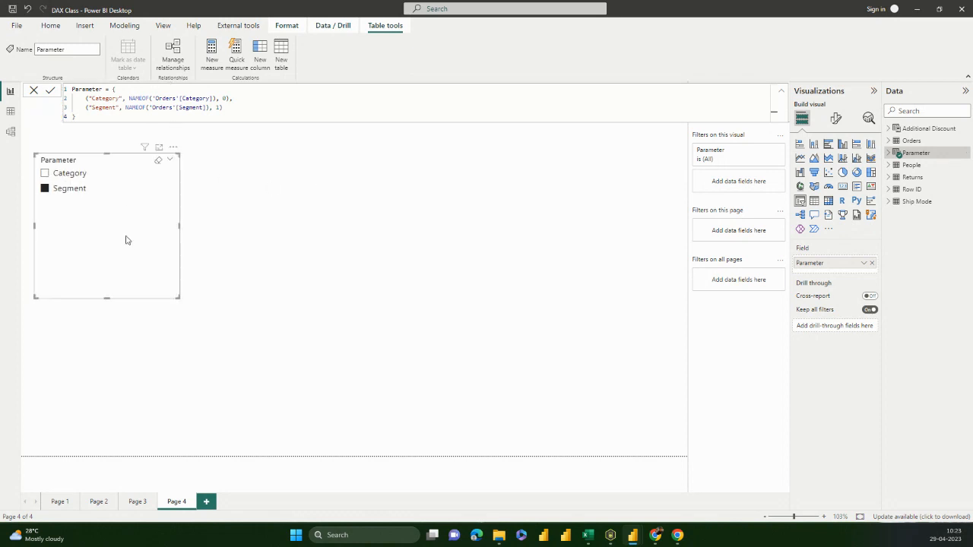
click(592, 230)
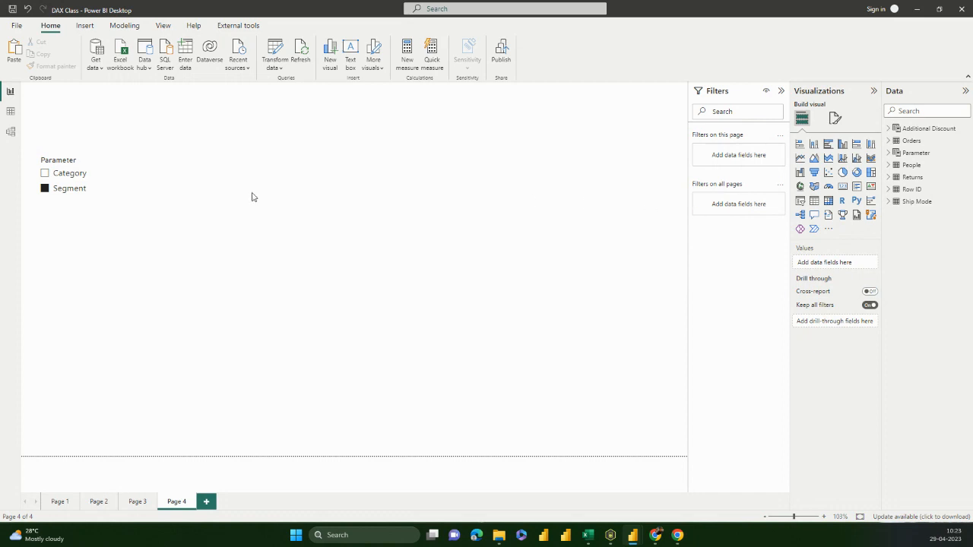
Expand the Parameter table and inspect the definition of its Parameter field
click(893, 154)
click(917, 166)
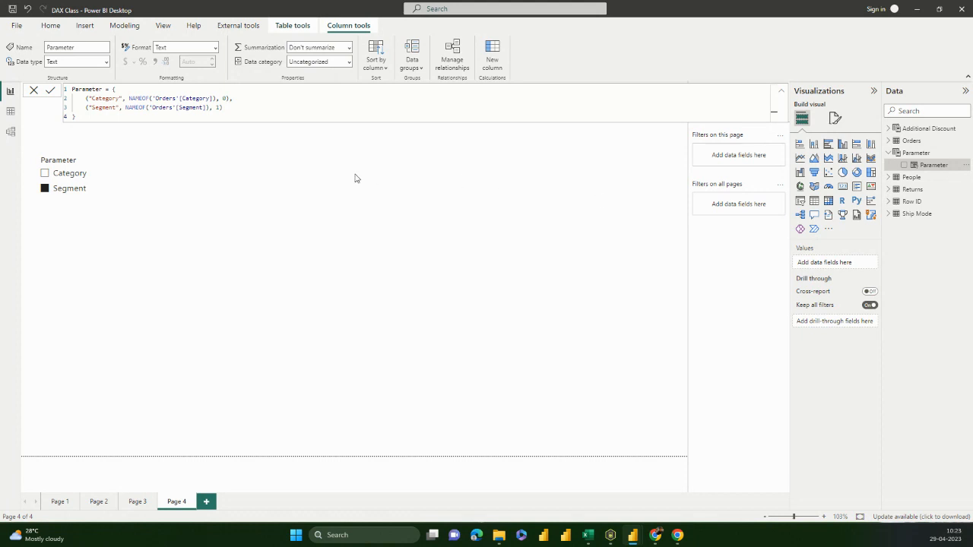
click(381, 175)
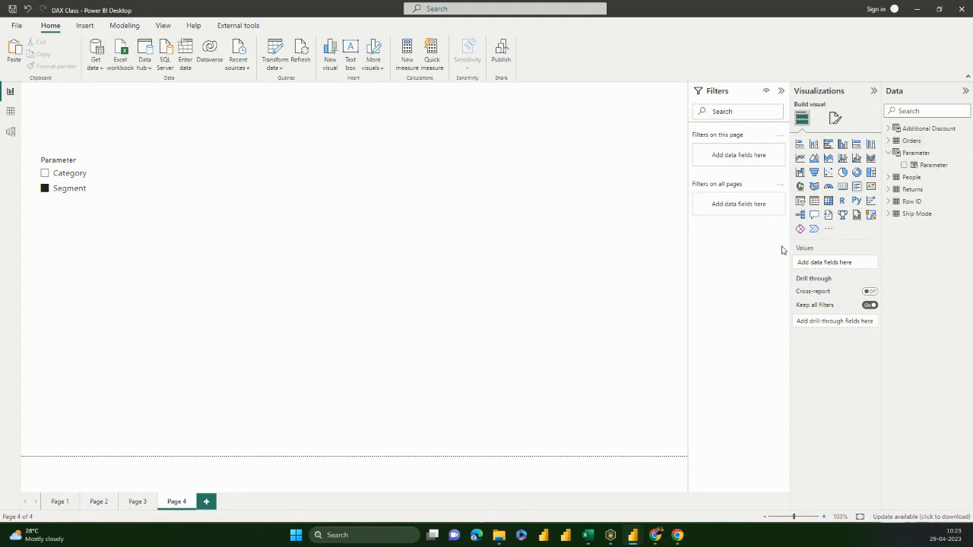
Add a table visual below the Parameter slicer with the Parameter field and Sales from Orders
click(814, 201)
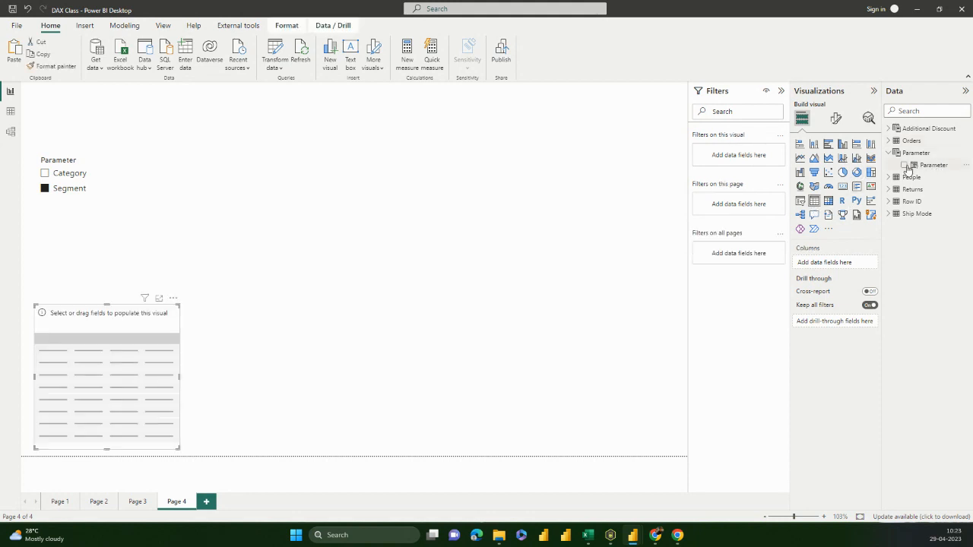
click(903, 165)
click(889, 141)
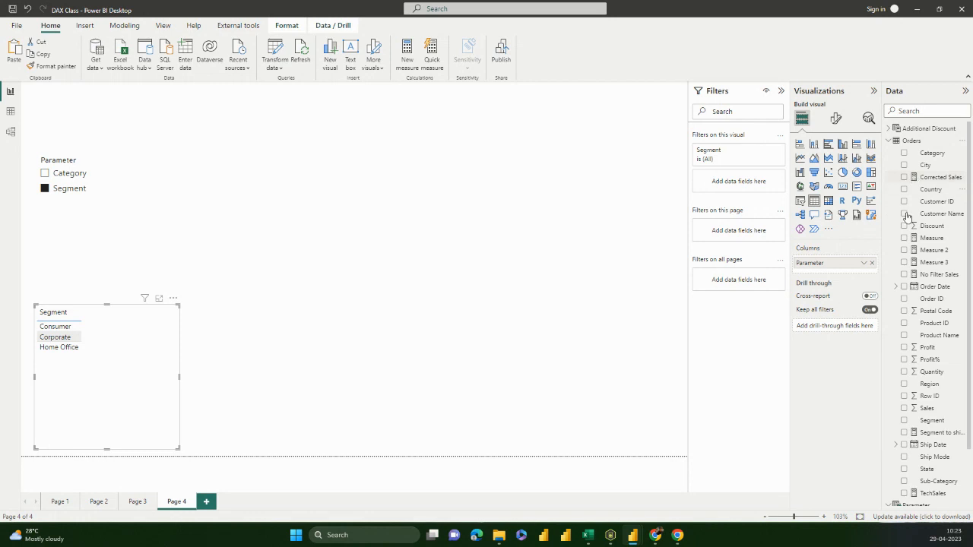
click(904, 409)
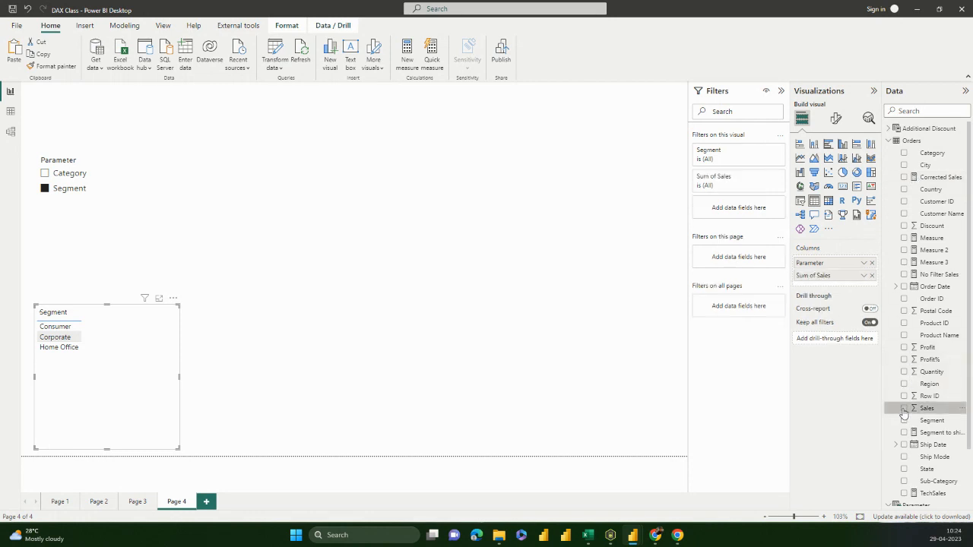
Switch the Parameter slicer repeatedly between Category and Segment, ending on Segment, to check how the sales table responds
click(66, 174)
click(68, 188)
click(70, 190)
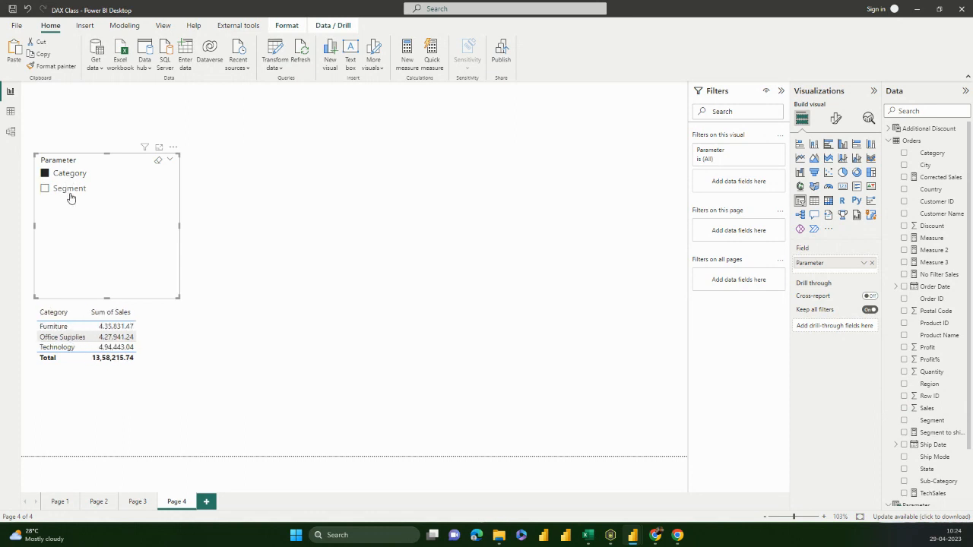
click(69, 190)
click(64, 176)
click(65, 191)
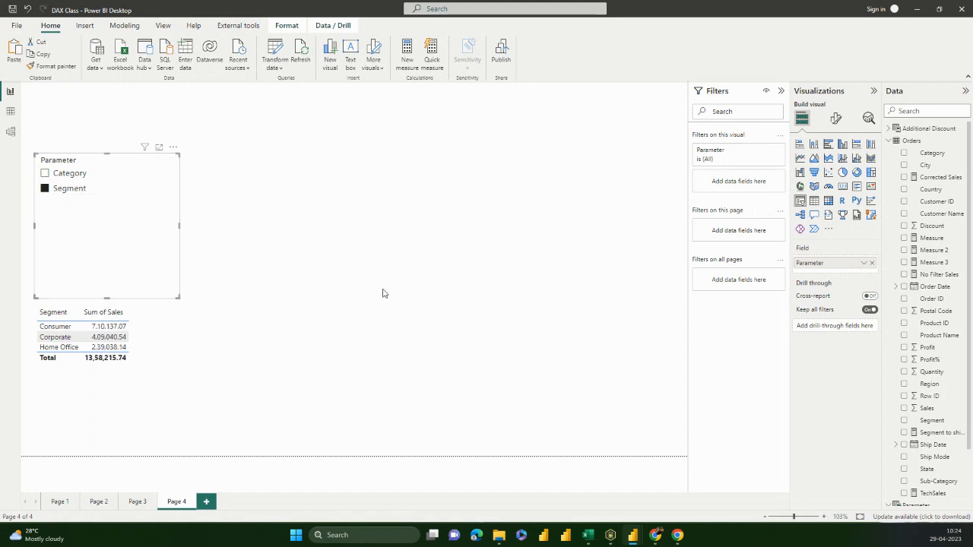
Move the Parameter slicer up, away from the sales table, and alternate its selection between Segment and Category, ending on Category
drag(84, 195, 114, 139)
click(96, 119)
click(92, 136)
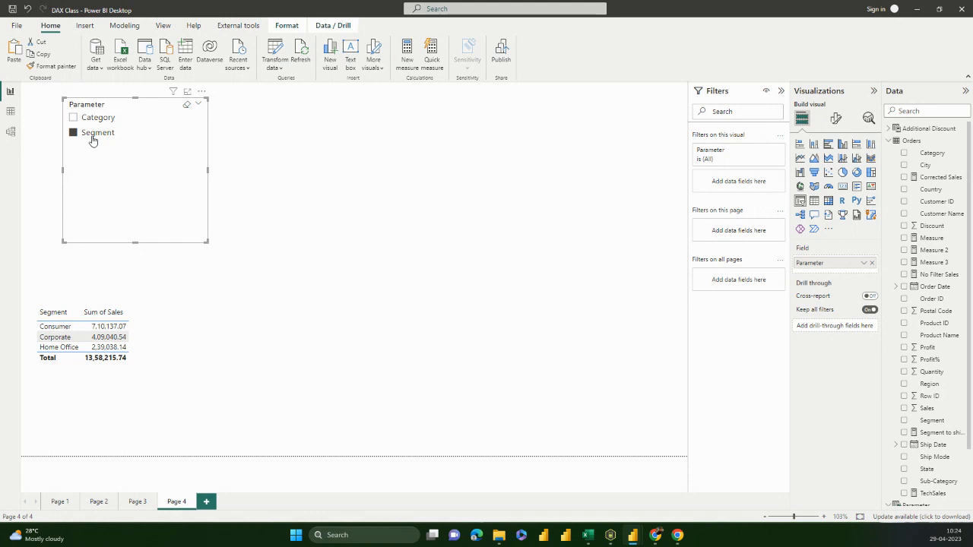
click(90, 120)
click(101, 137)
click(85, 119)
click(90, 133)
click(92, 121)
click(98, 134)
click(163, 299)
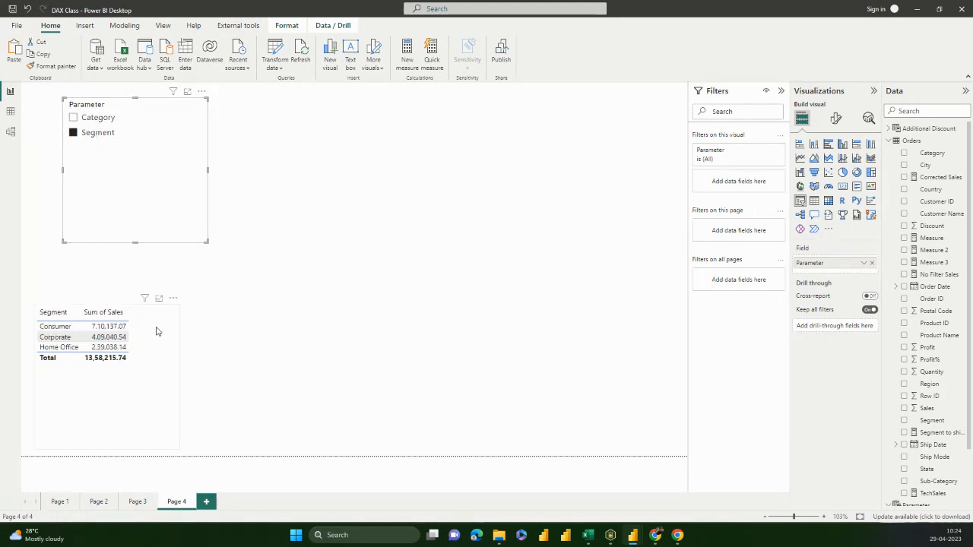
click(96, 119)
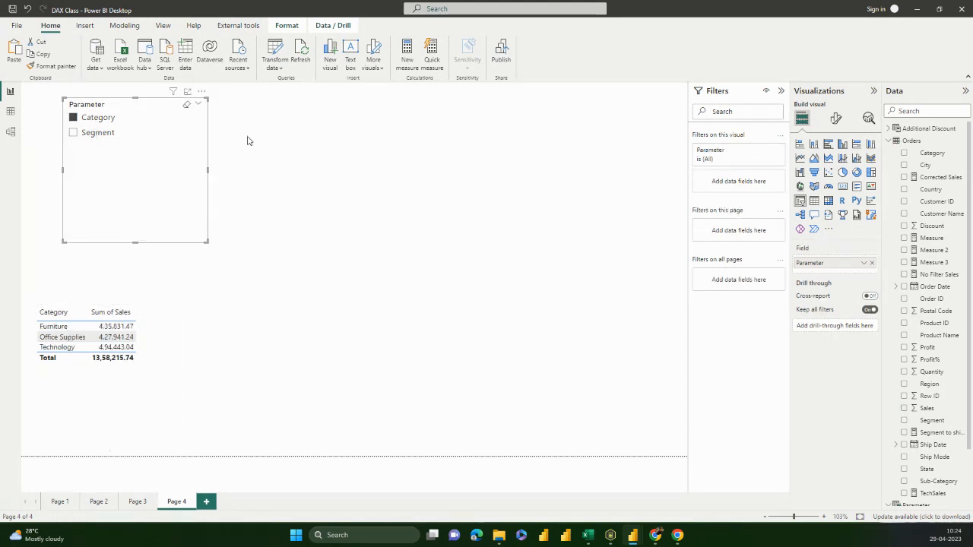
Collapse the Orders table in the field list and inspect the Parameter table's formula around its Segment entry
click(888, 141)
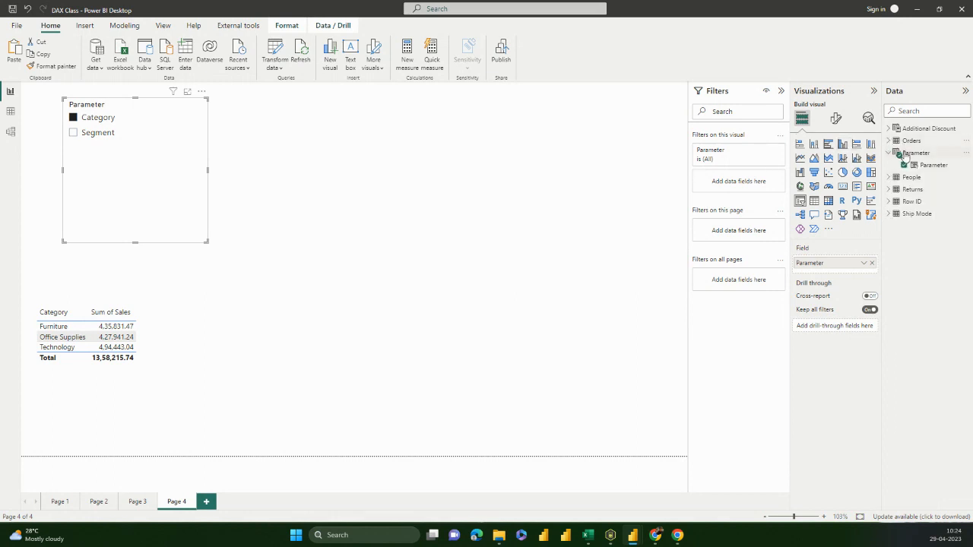
click(912, 153)
click(365, 105)
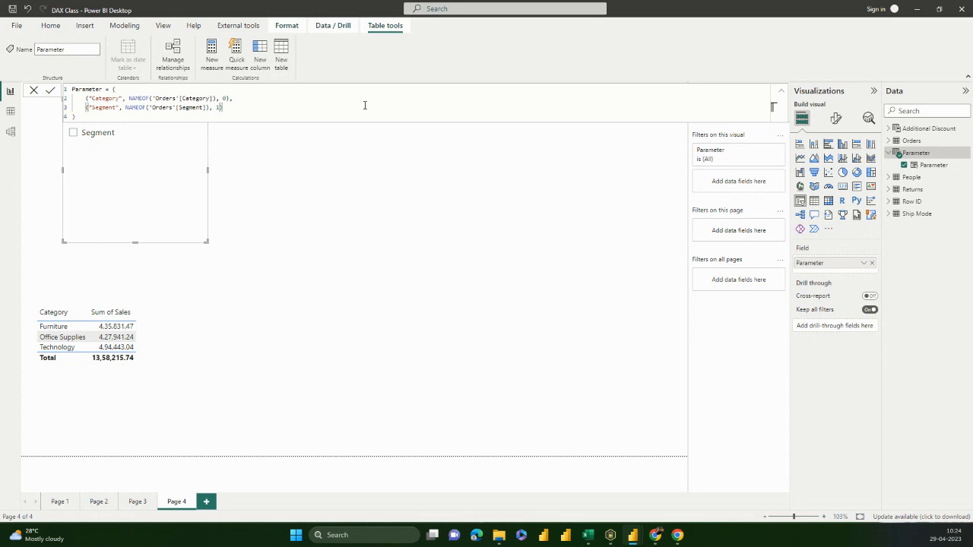
text(,)
key(BackSpace)
click(278, 175)
Clear the selection in the Parameter slicer and shift the slicer slightly to the right along the page's upper edge
click(101, 137)
click(98, 119)
click(99, 133)
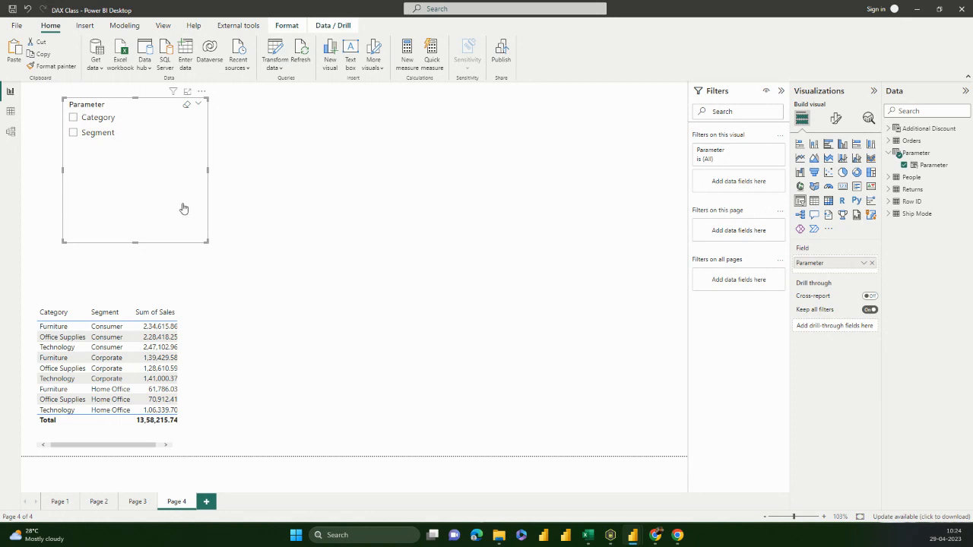
drag(185, 208, 298, 210)
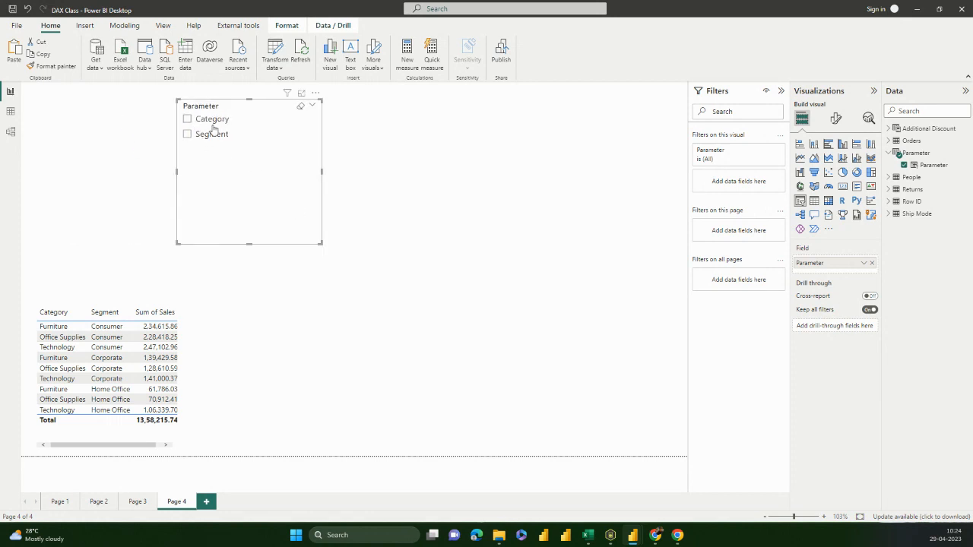
drag(238, 168, 186, 164)
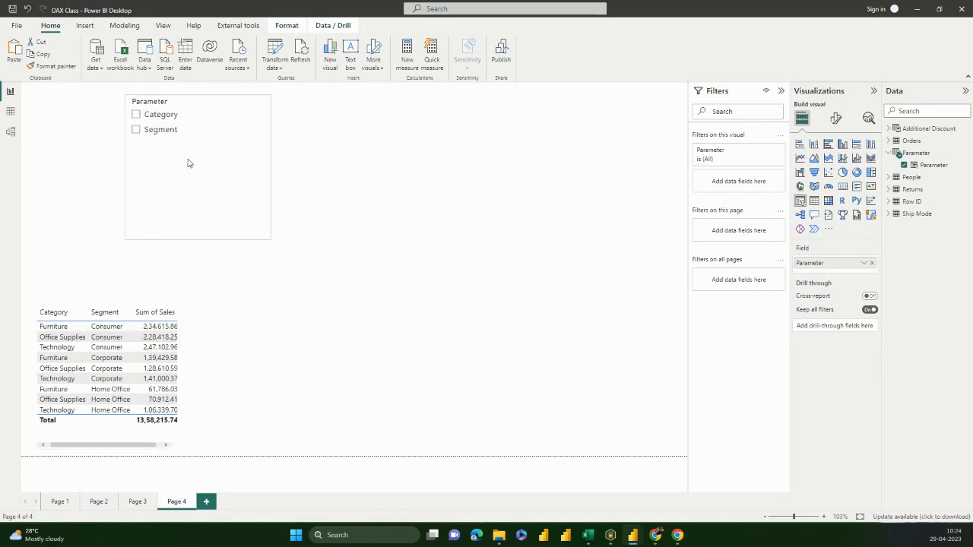
click(250, 88)
Add a slicer for Category from Orders and place it near the page's upper-right corner
click(800, 200)
click(888, 141)
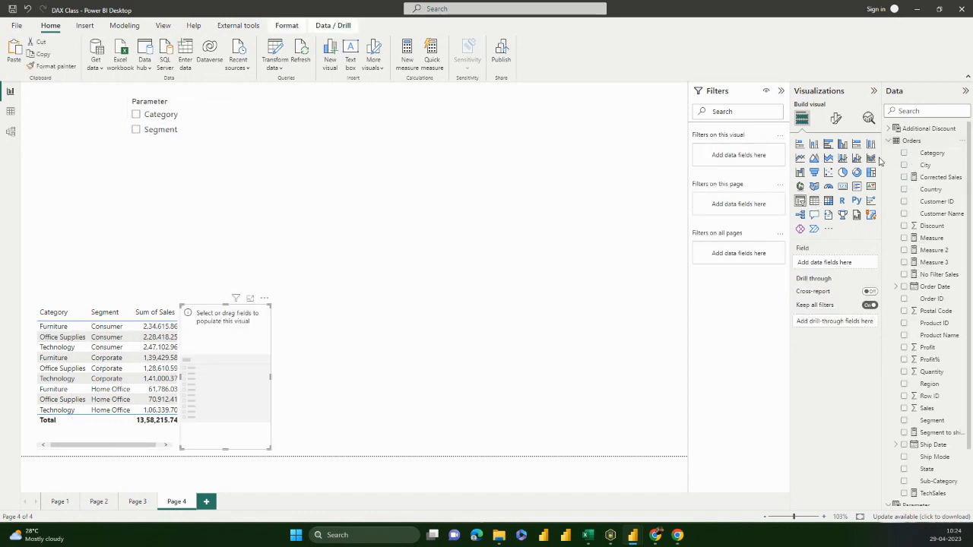
click(904, 153)
drag(245, 385, 554, 130)
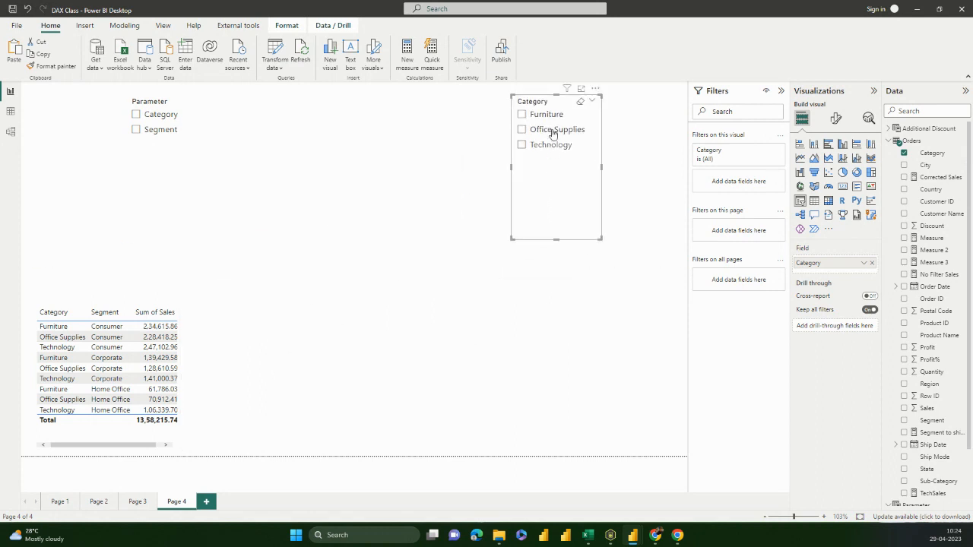
Alternate the Parameter slicer between Category and Segment beside the new Category slicer, leaving Category selected
click(140, 116)
click(144, 131)
click(144, 115)
click(145, 130)
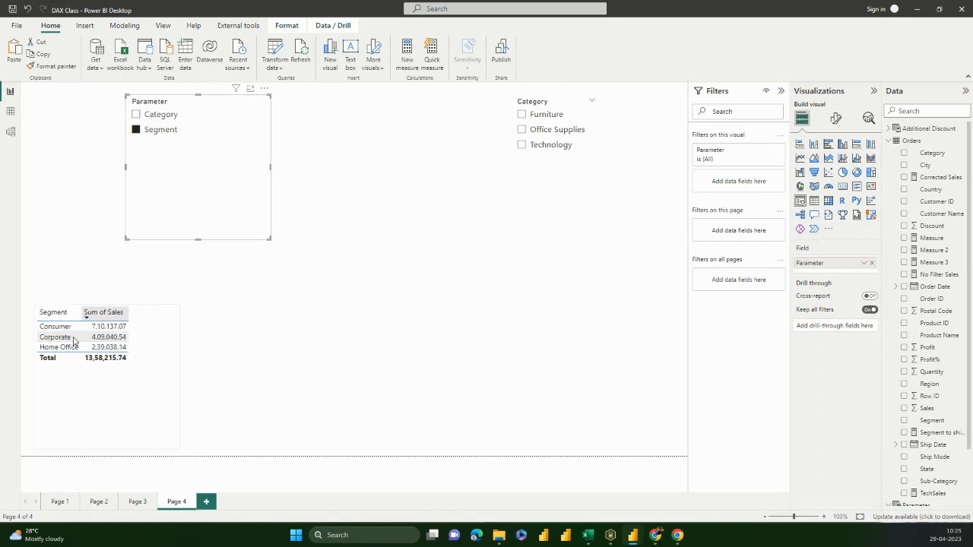
click(145, 115)
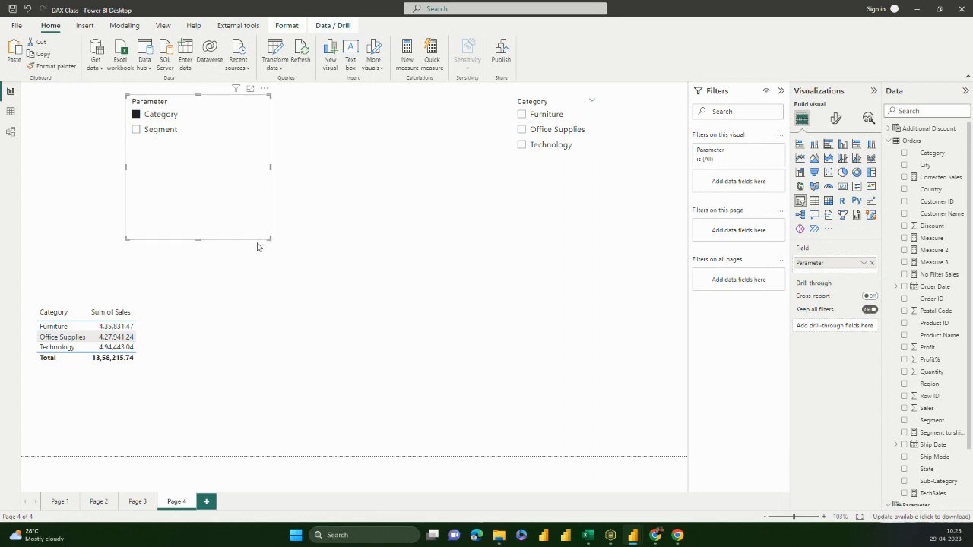
click(357, 250)
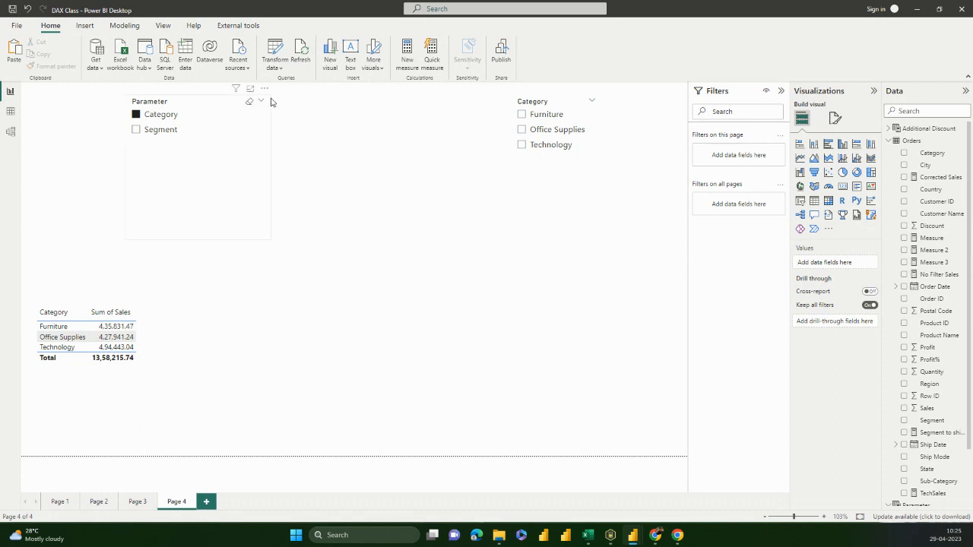
Open the Power Query Editor for the report's data, maximize it and display the Orders query
click(274, 67)
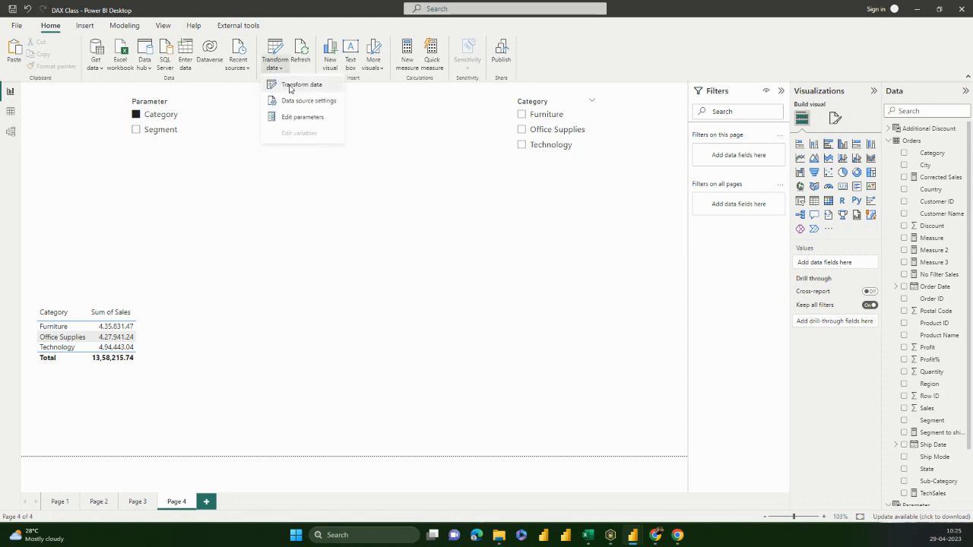
click(292, 88)
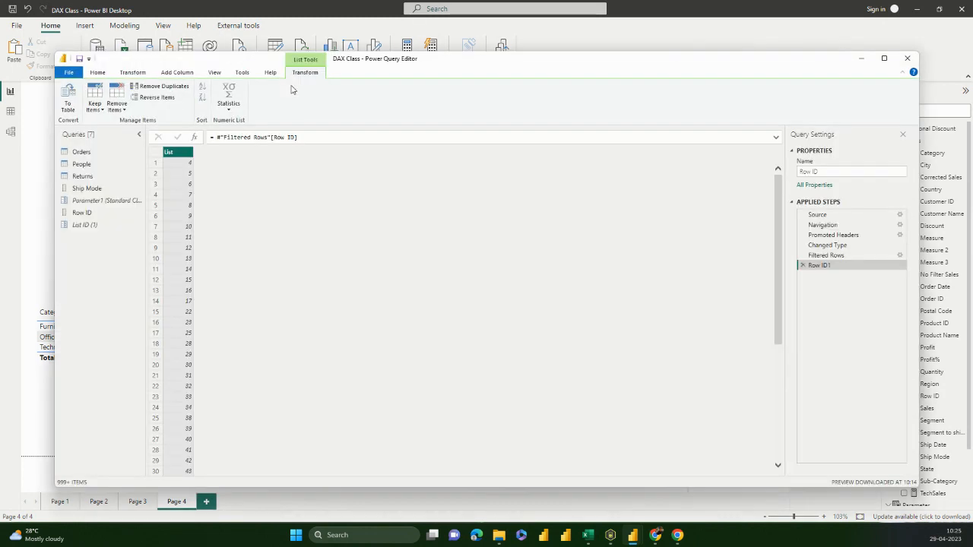
click(886, 61)
click(44, 99)
click(53, 120)
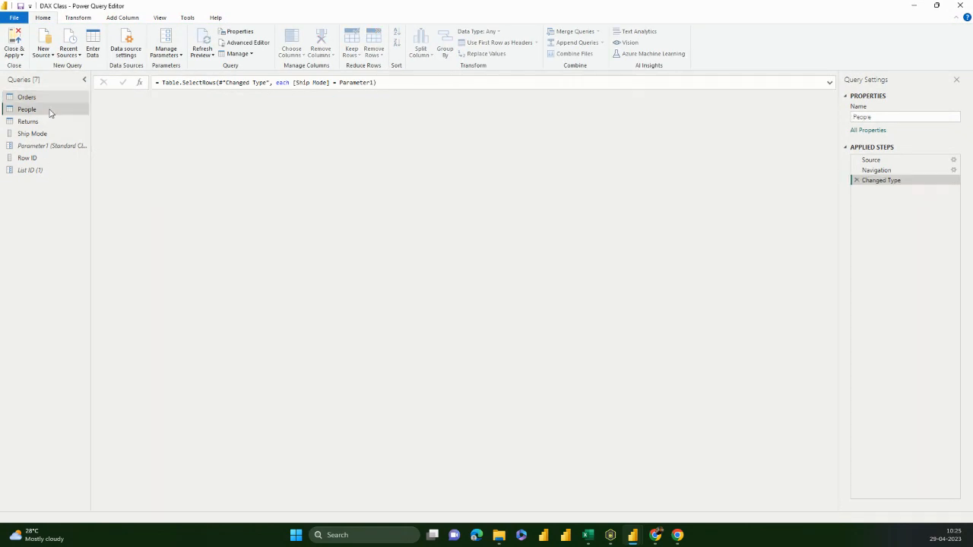
click(56, 97)
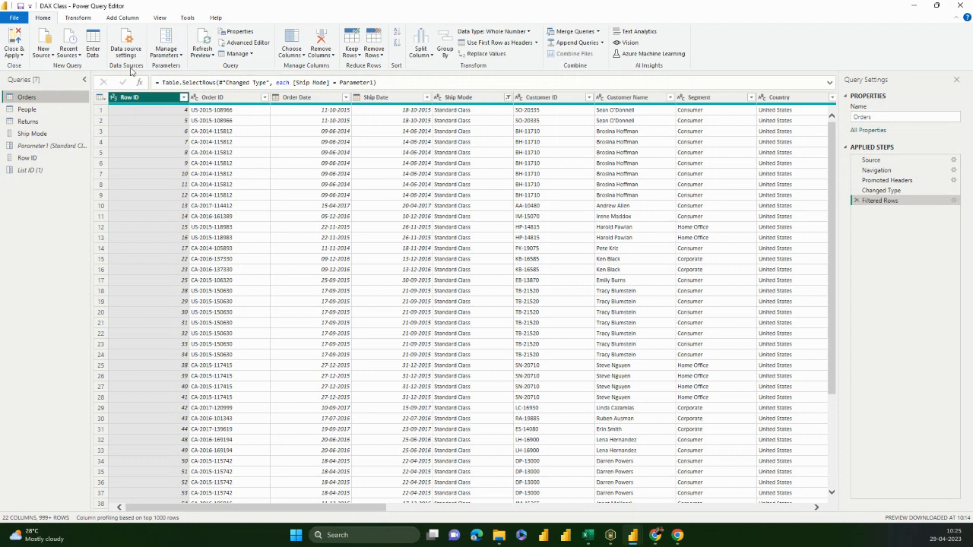
Add the Category column of Orders as a new list query and remove the duplicates from the list
drag(337, 508, 576, 516)
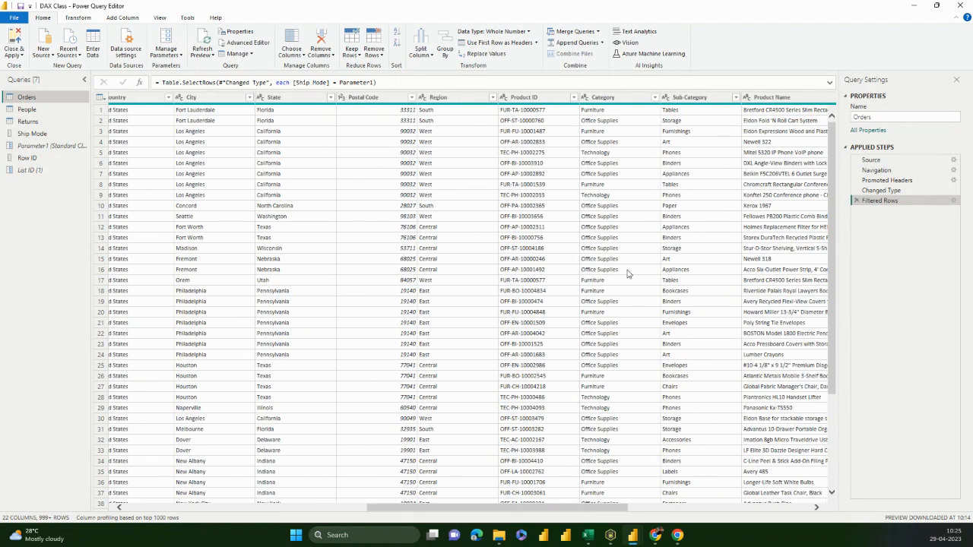
click(604, 98)
right_click(604, 101)
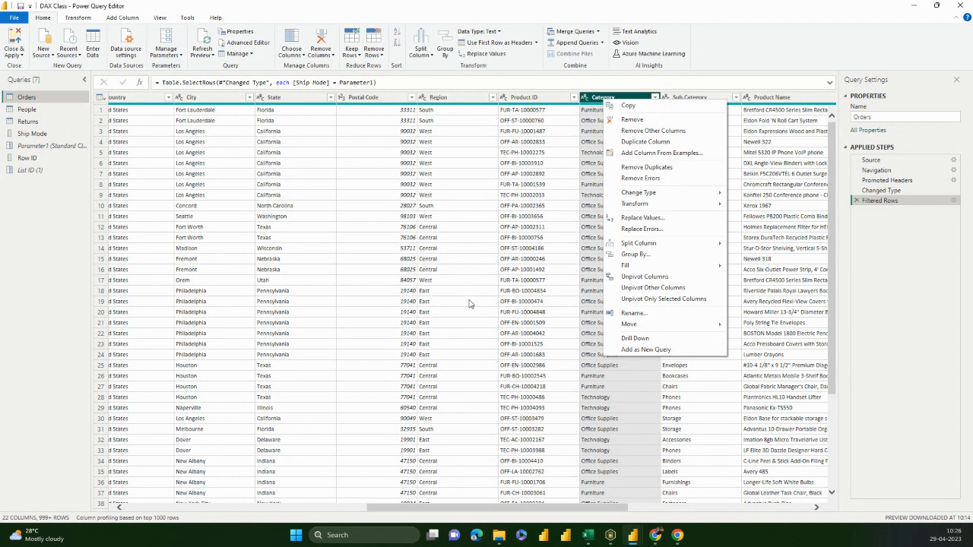
click(646, 350)
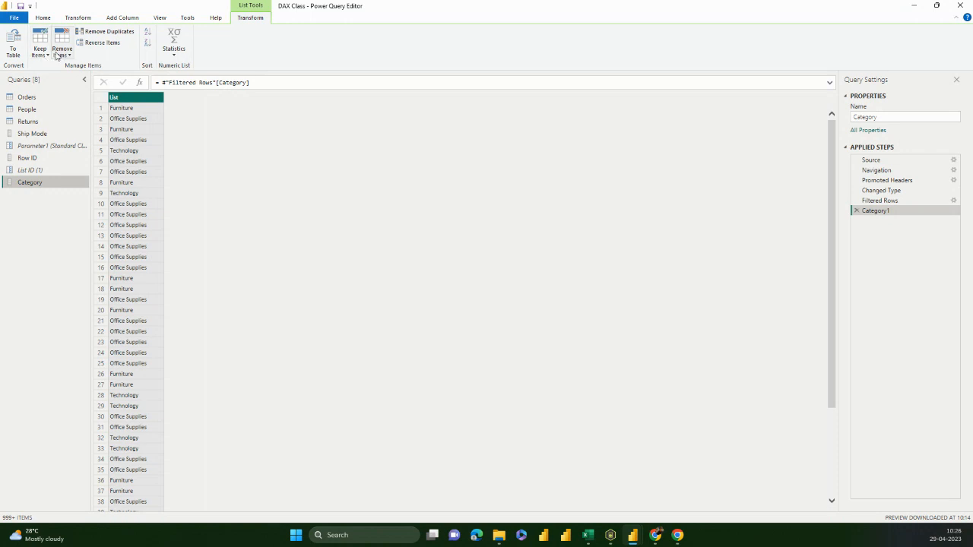
click(105, 31)
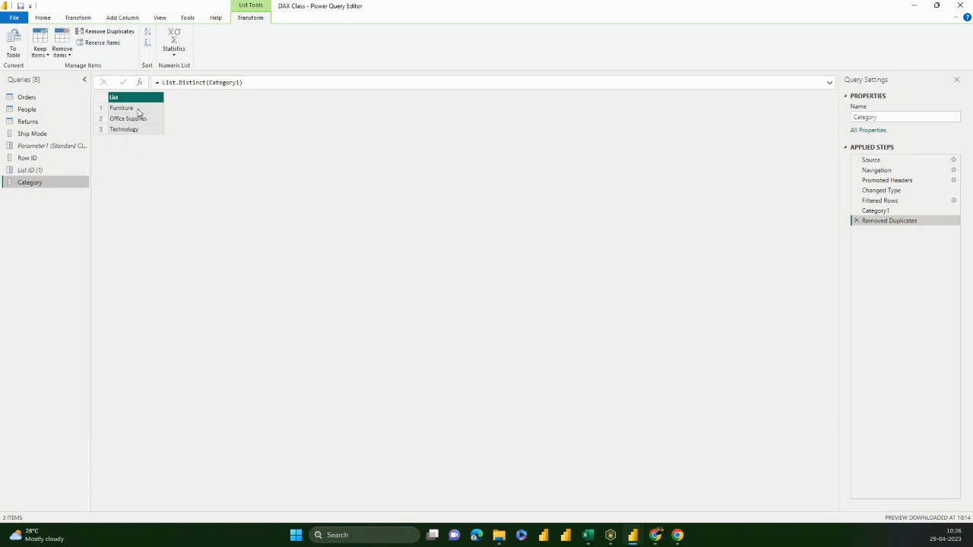
Return to the Orders query, create a new query parameter and name it Cat1
click(38, 100)
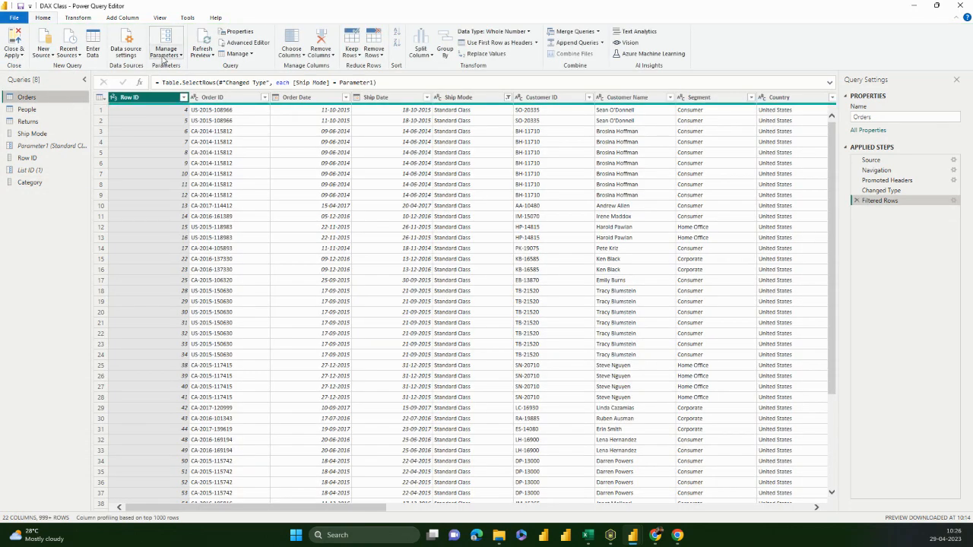
click(163, 57)
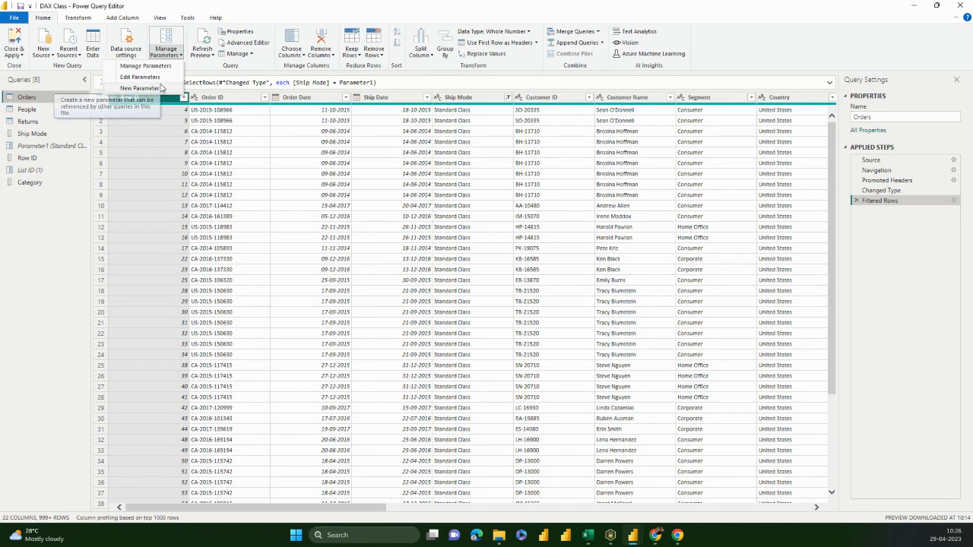
click(140, 88)
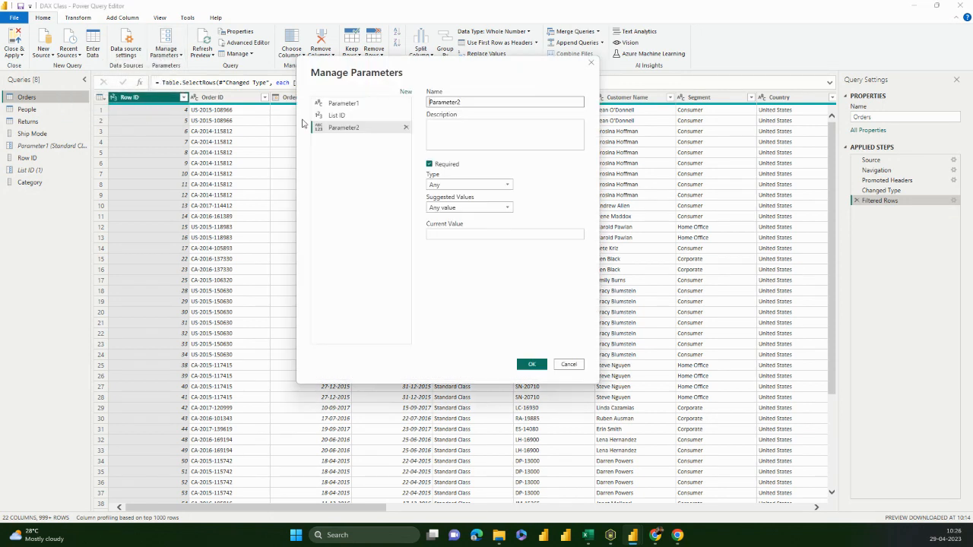
drag(473, 99, 424, 105)
text(Category)
click(447, 133)
click(541, 272)
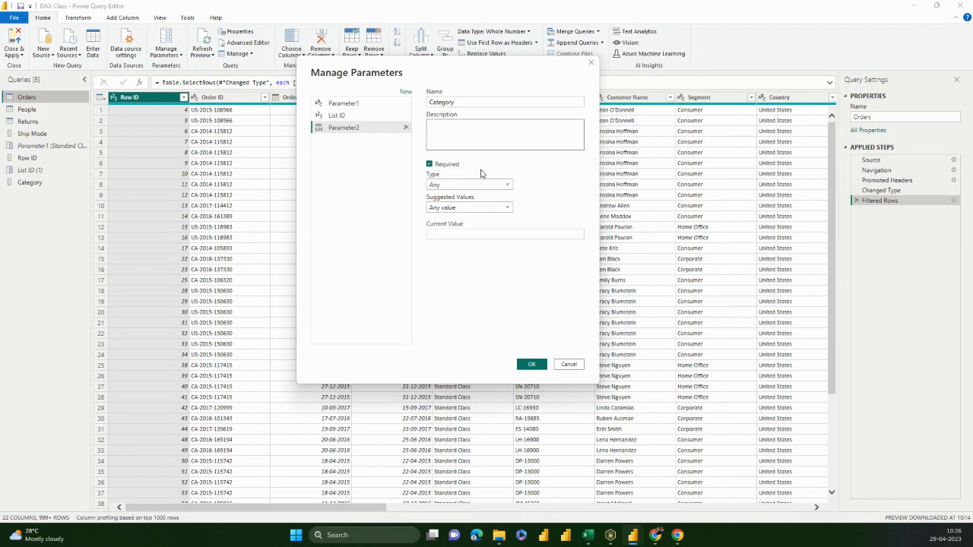
click(467, 102)
double_click(467, 102)
text(Cat1)
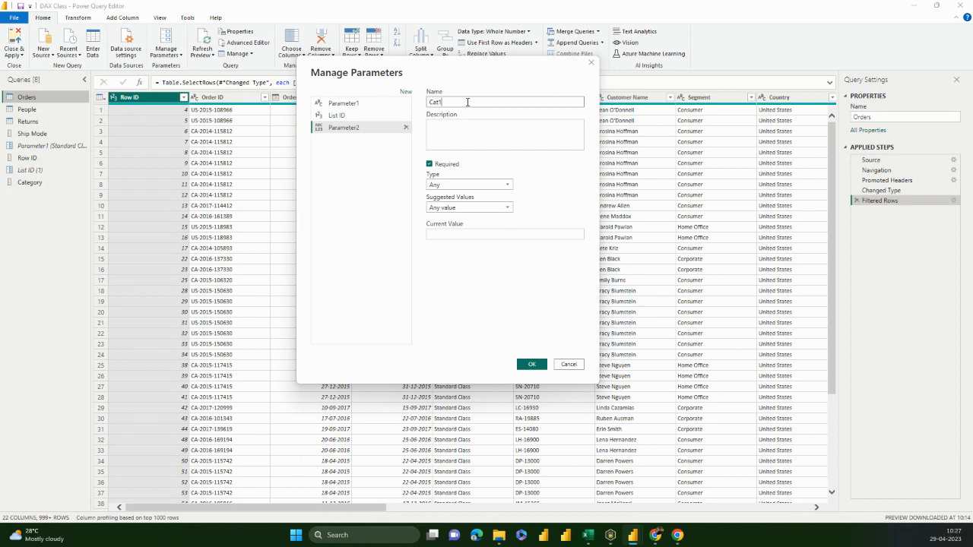
click(463, 135)
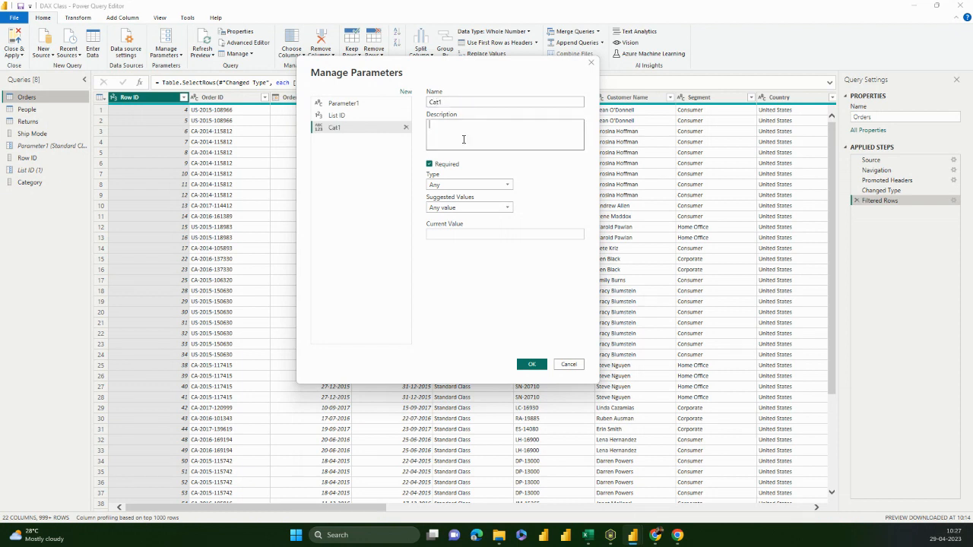
Keep the Cat1 parameter's type as Any and set its suggested values to Query
click(449, 187)
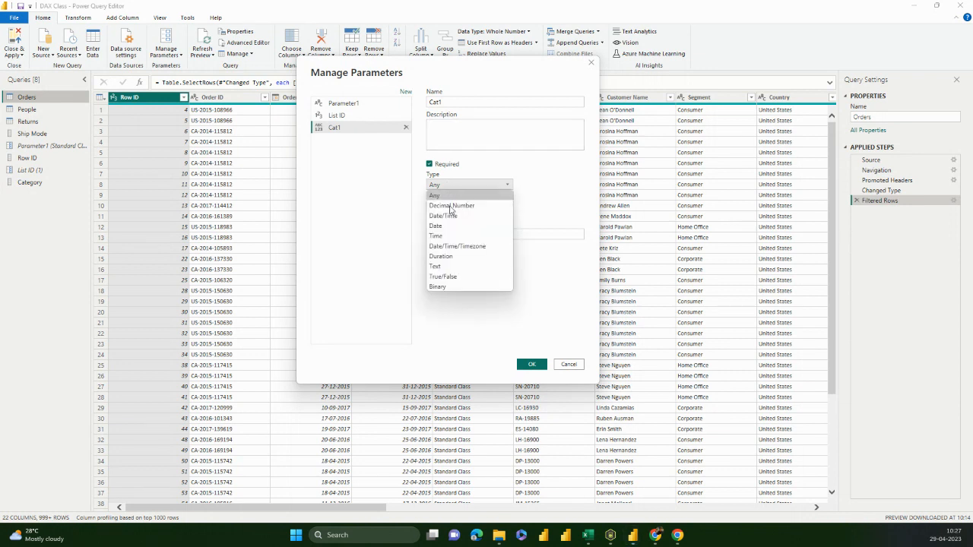
click(518, 175)
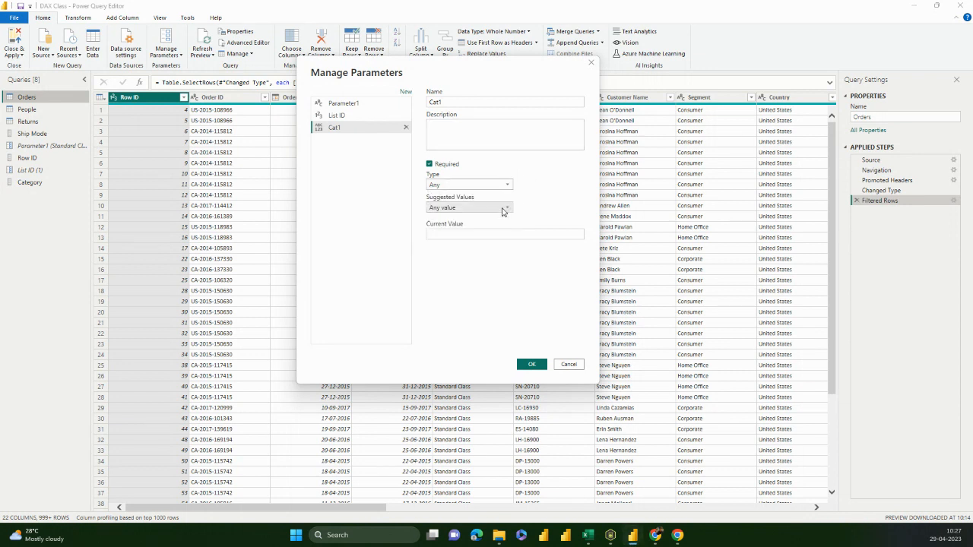
click(501, 210)
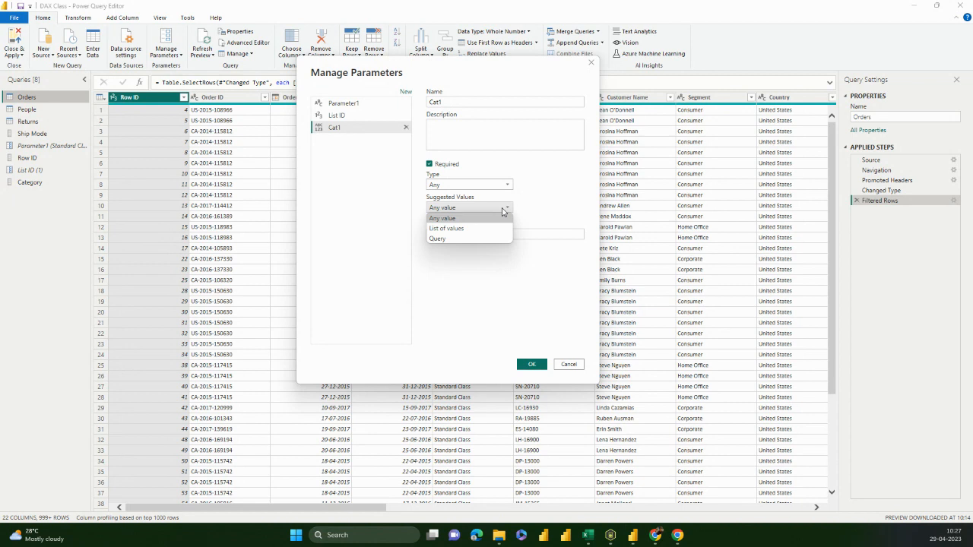
click(486, 228)
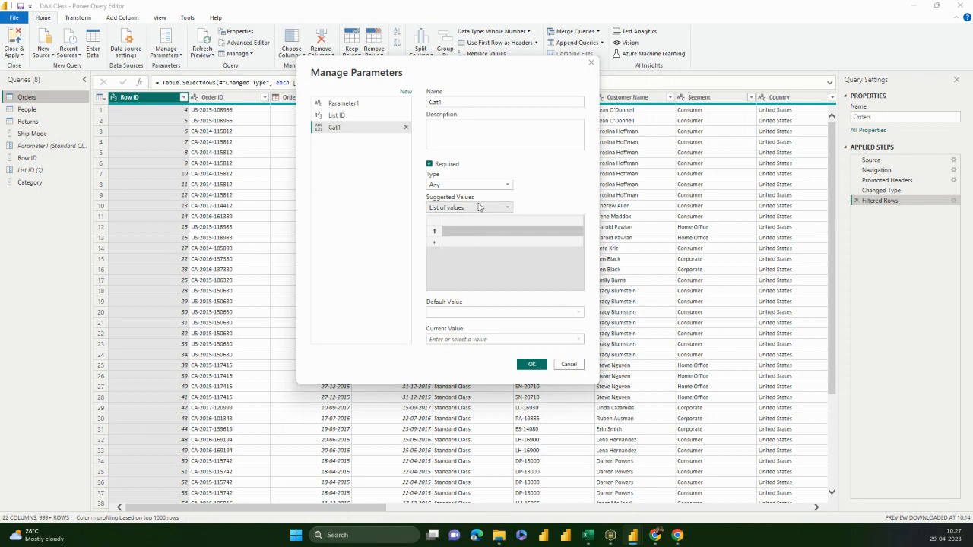
click(479, 207)
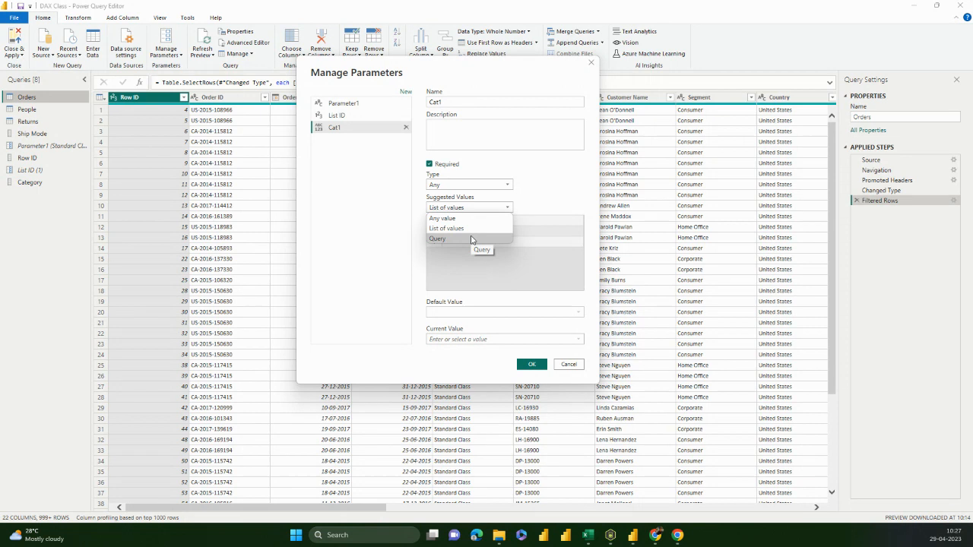
click(469, 239)
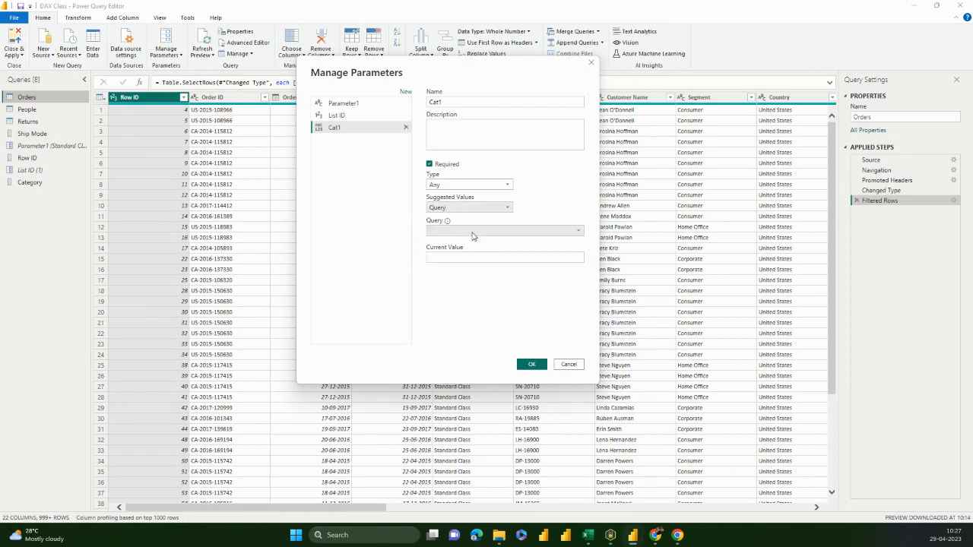
Use the Category query for Cat1's suggested values, set its current value to Office Supplies and save the parameter
click(475, 231)
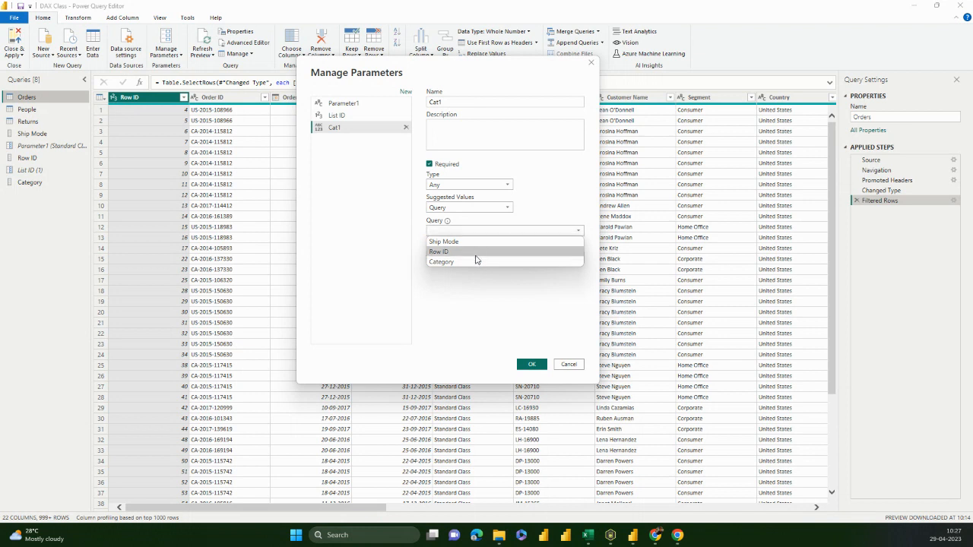
click(476, 263)
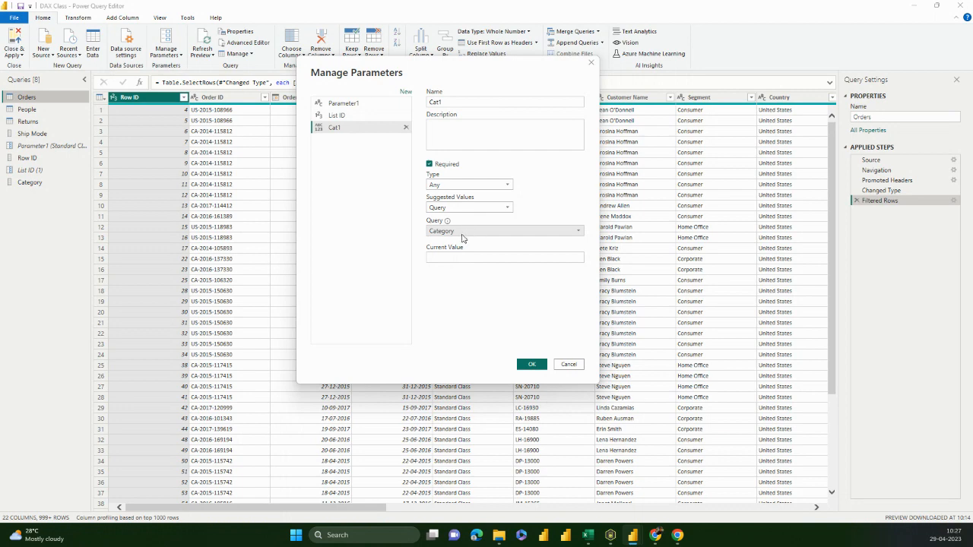
click(449, 256)
click(530, 366)
click(498, 258)
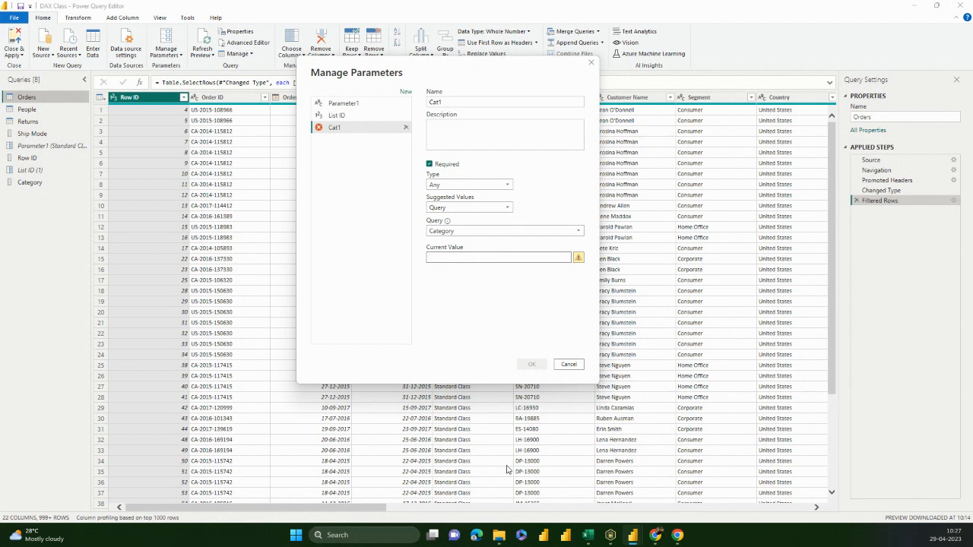
mouse_move(639, 536)
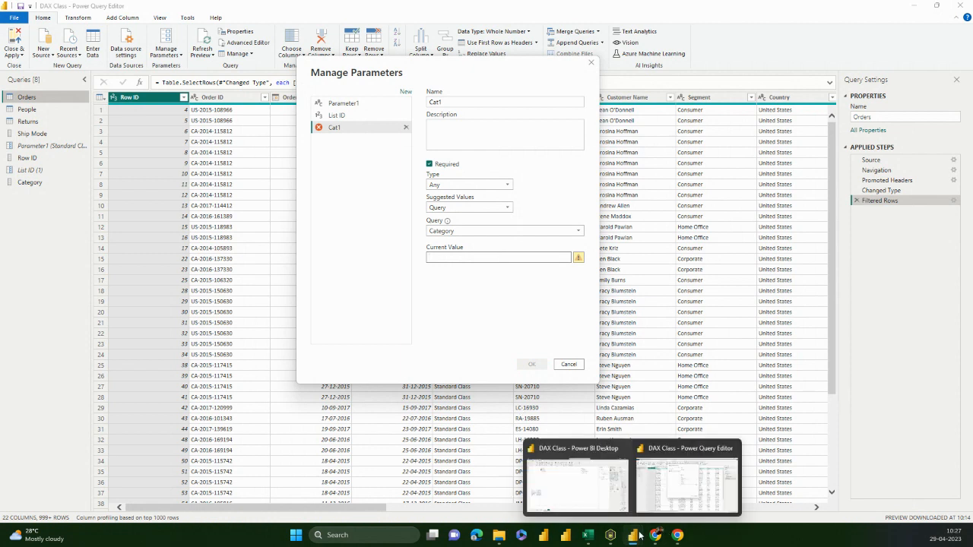
click(503, 257)
text(O)
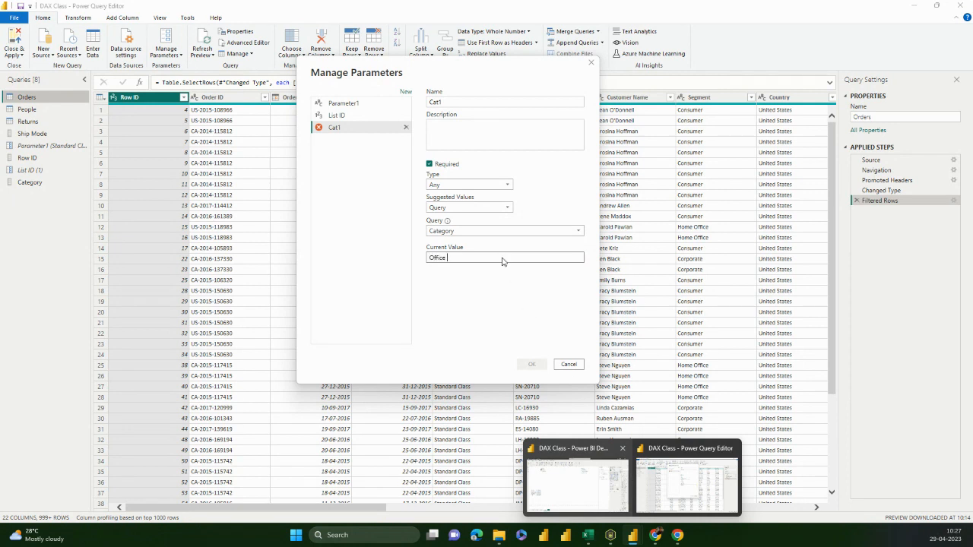
text(ffice Supplies)
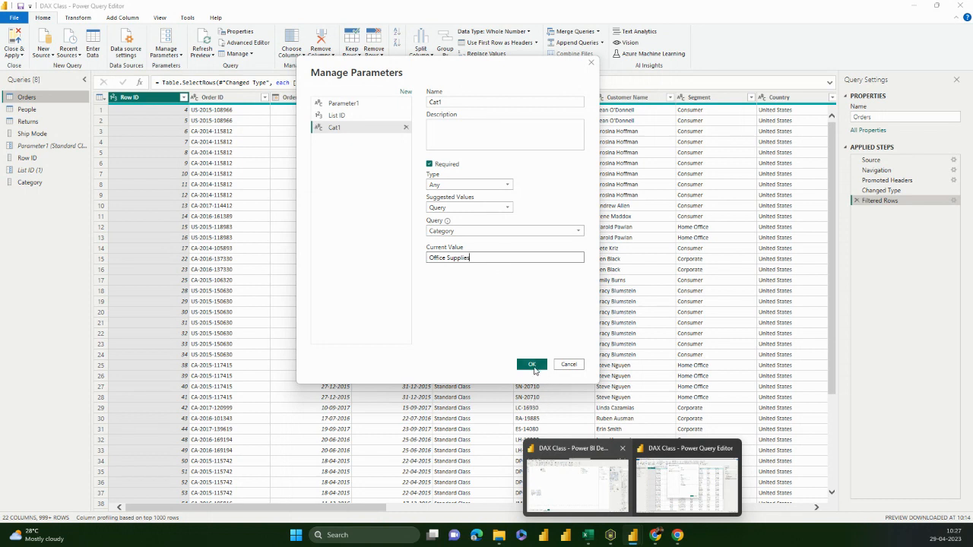
click(534, 368)
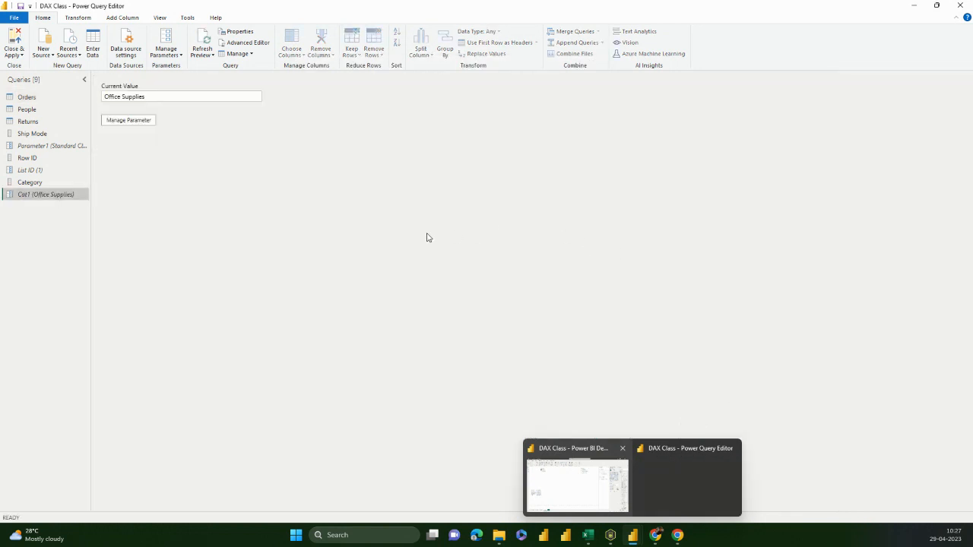
Filter the Orders query to keep rows where Category equals the Cat1 parameter
click(54, 97)
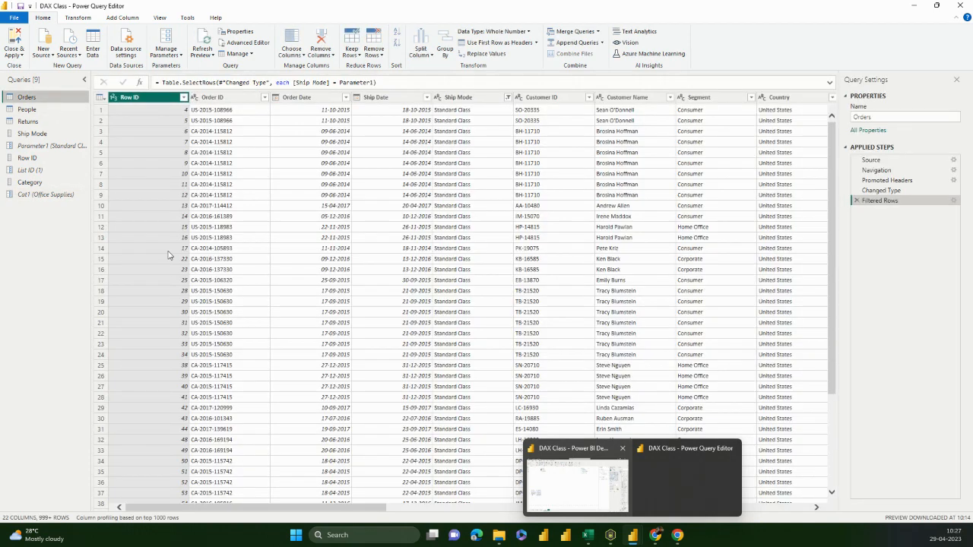
click(609, 269)
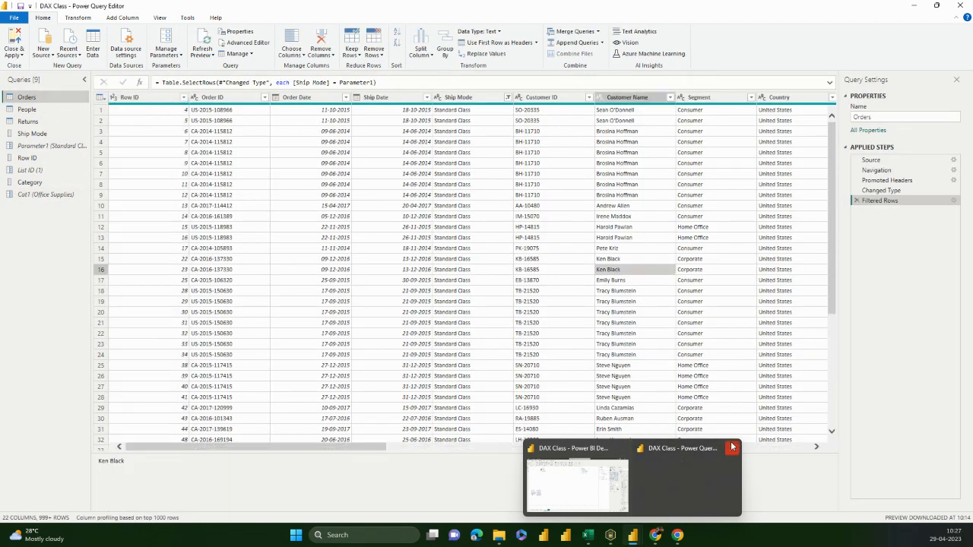
click(718, 468)
drag(382, 447, 643, 455)
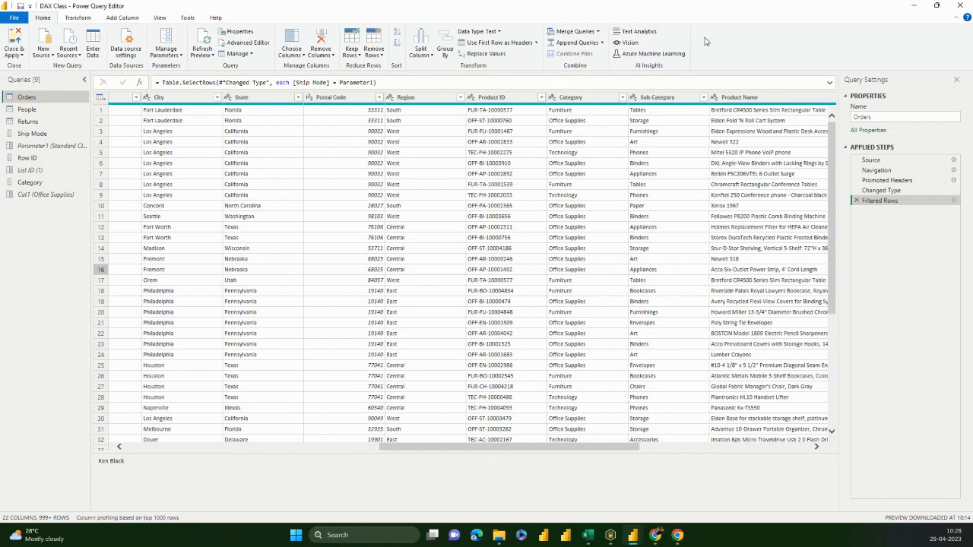
click(622, 98)
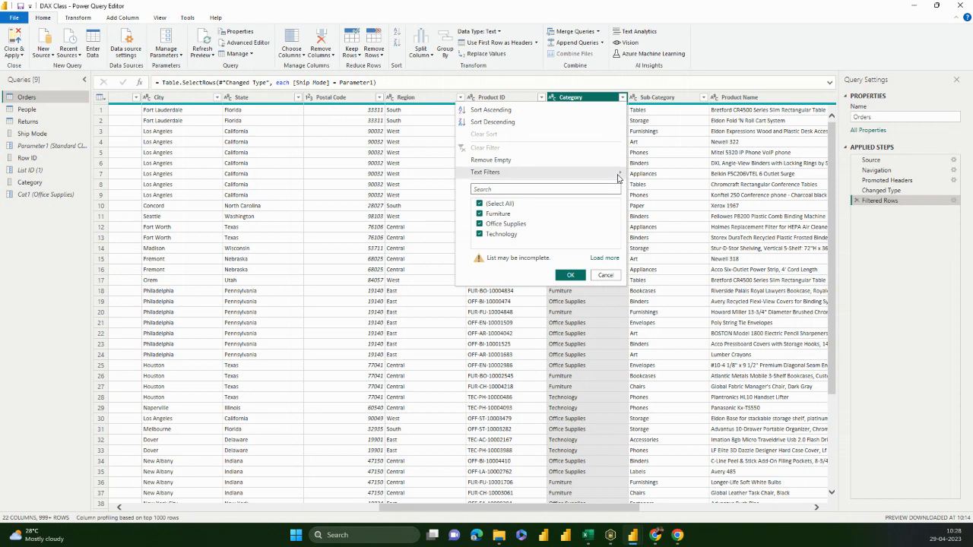
mouse_move(617, 175)
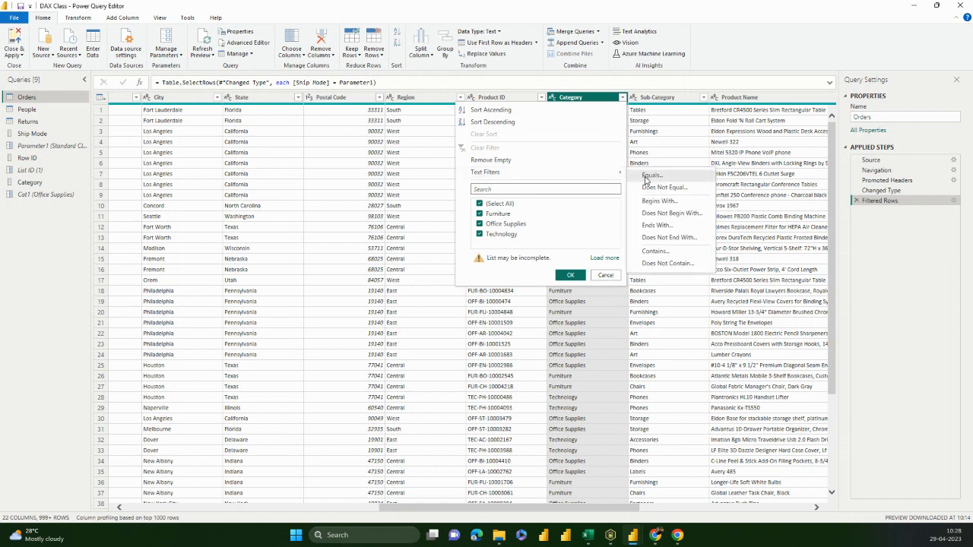
click(648, 176)
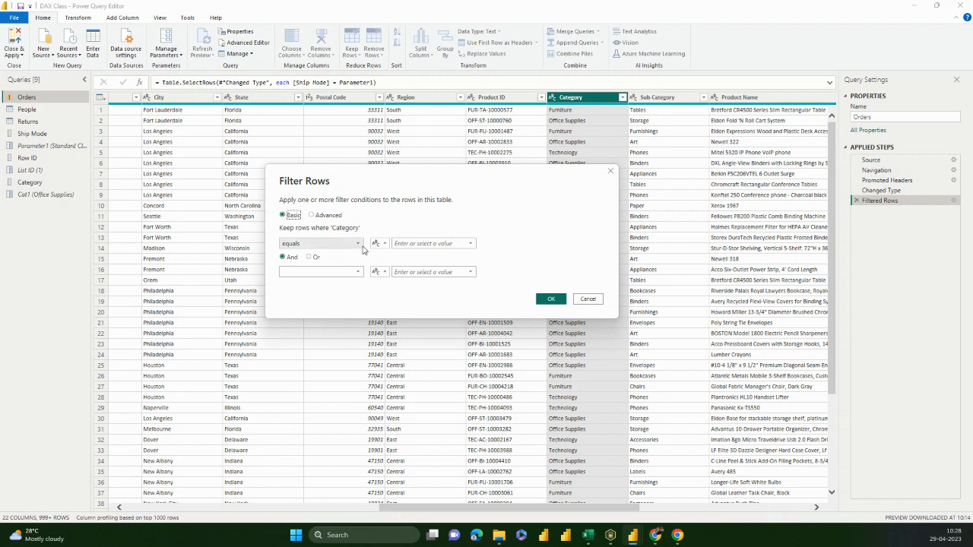
click(470, 244)
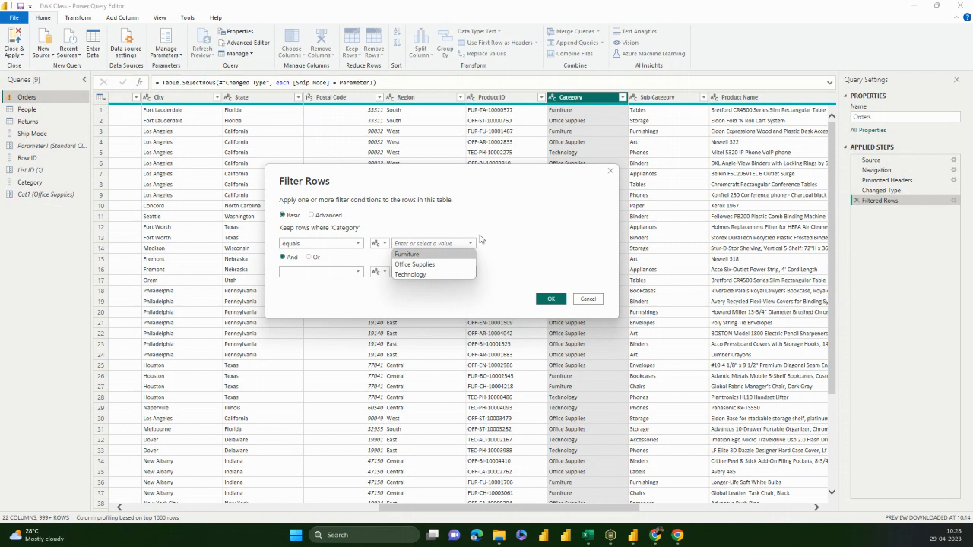
click(462, 223)
click(381, 244)
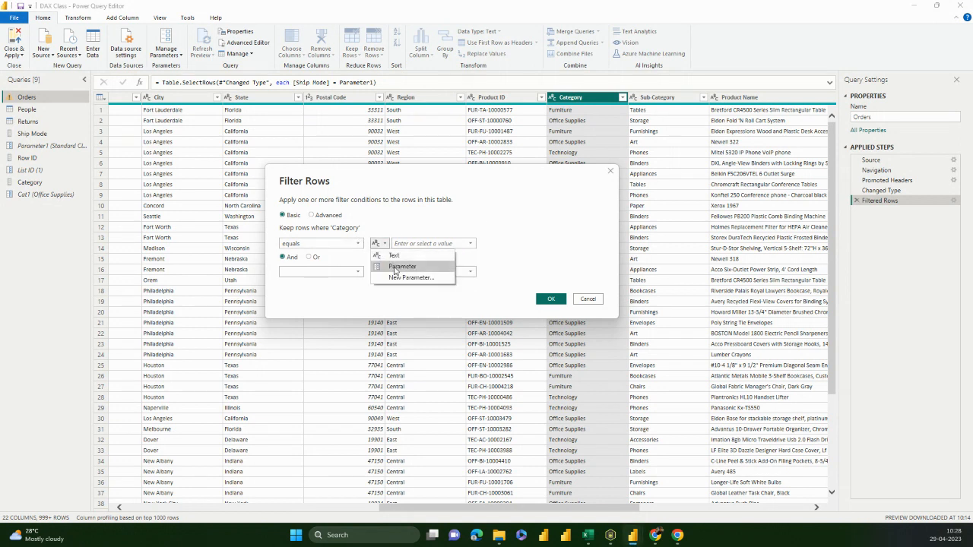
click(395, 268)
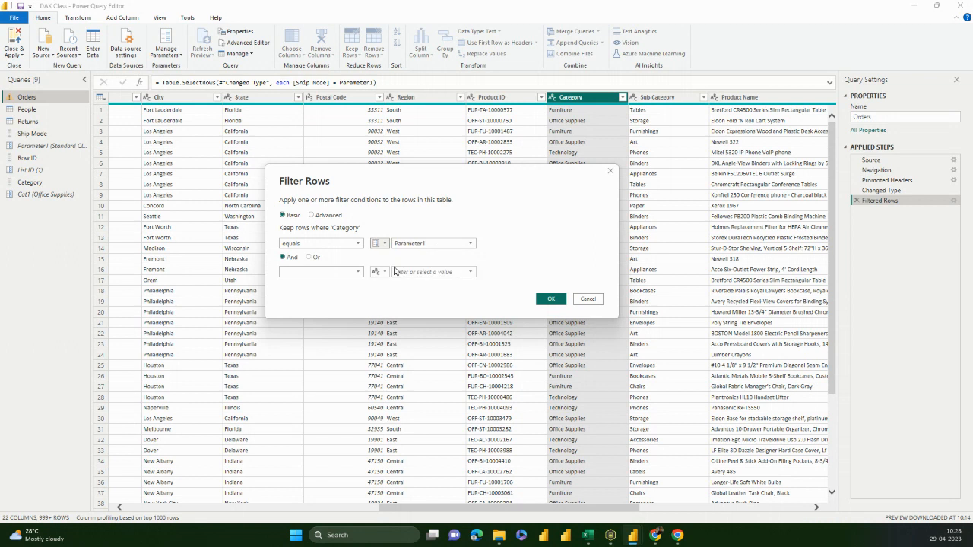
click(430, 244)
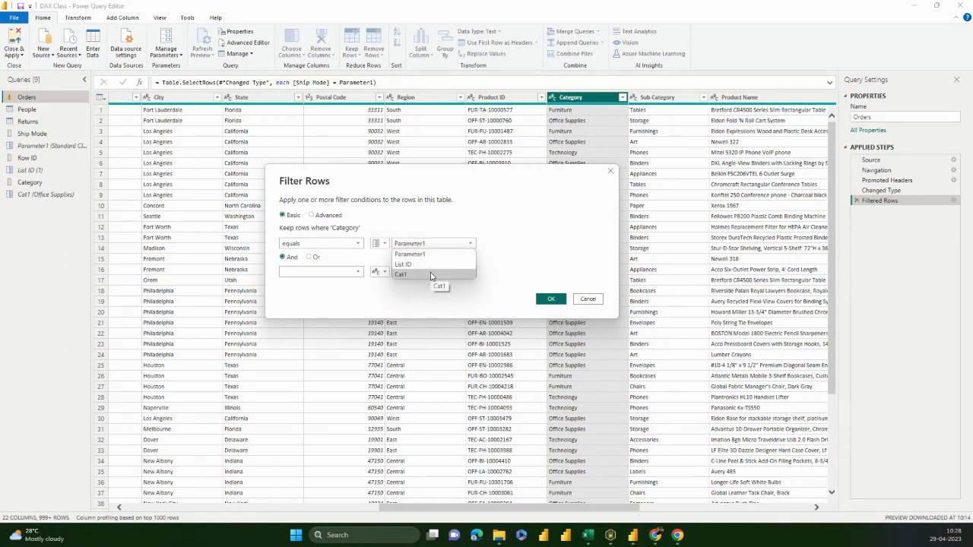
click(431, 275)
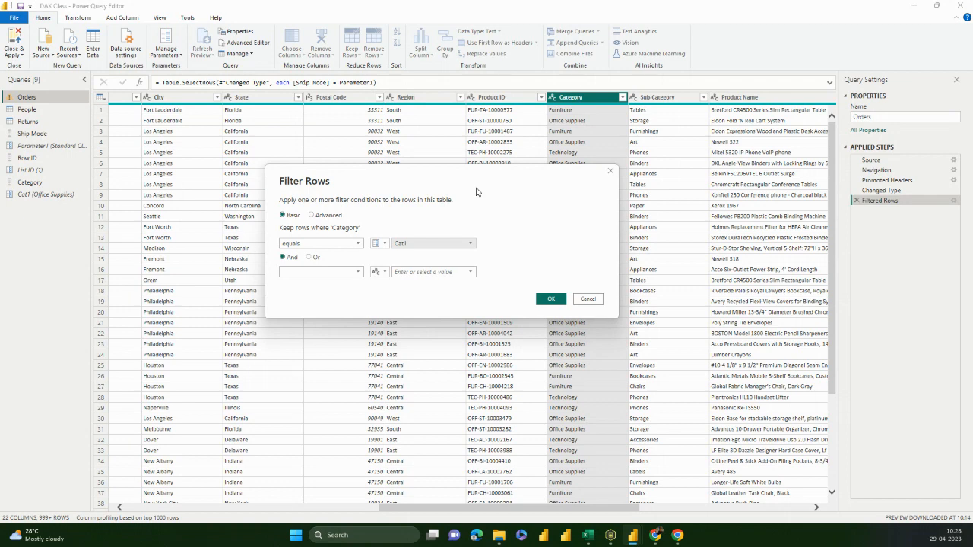
click(545, 301)
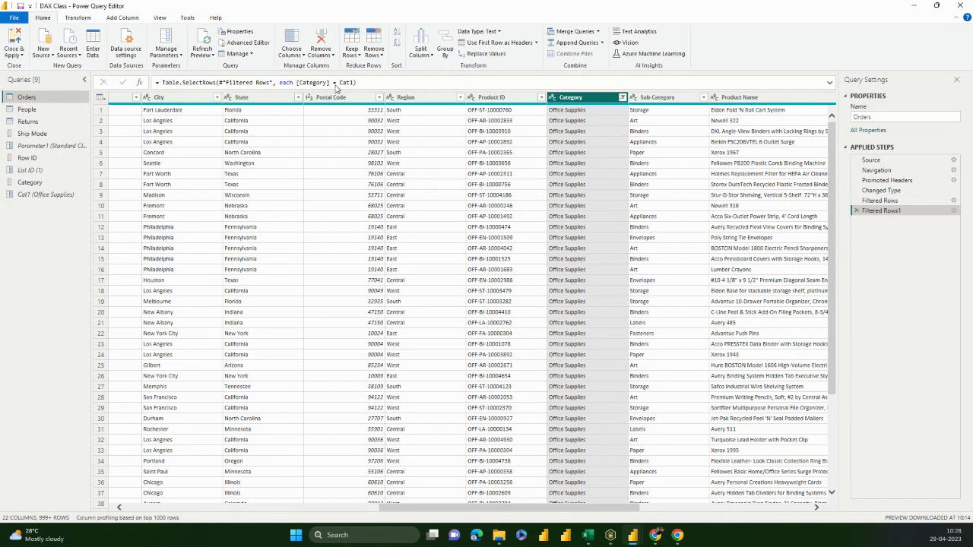
Close the Power Query Editor applying its changes, and add a new report page
click(15, 42)
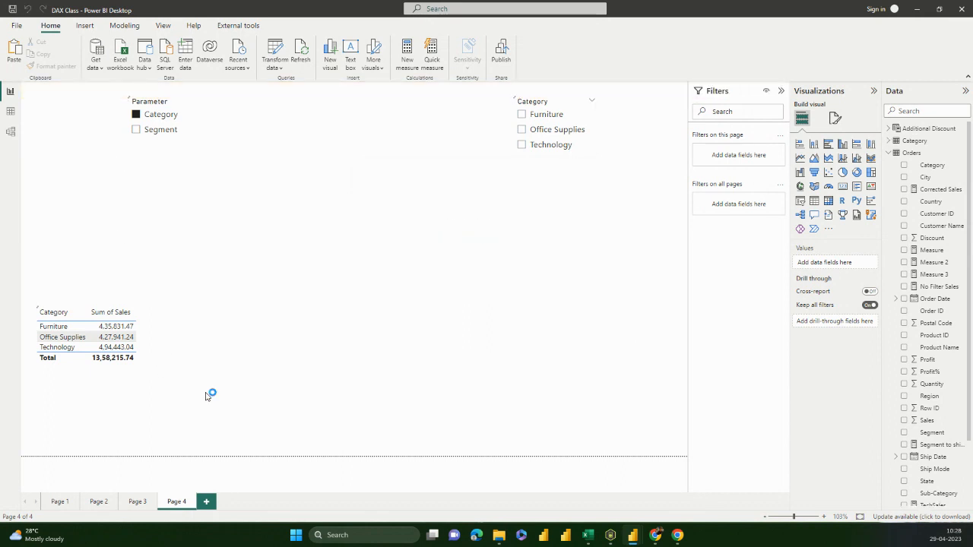
click(207, 501)
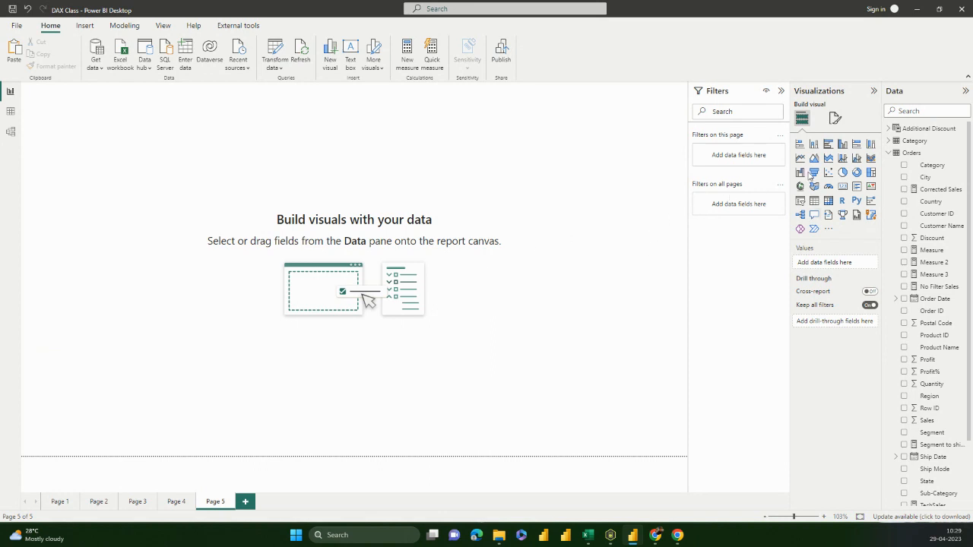
Insert an enlarged clustered bar chart of Sales by Region on the new page, with Category as its legend
click(800, 144)
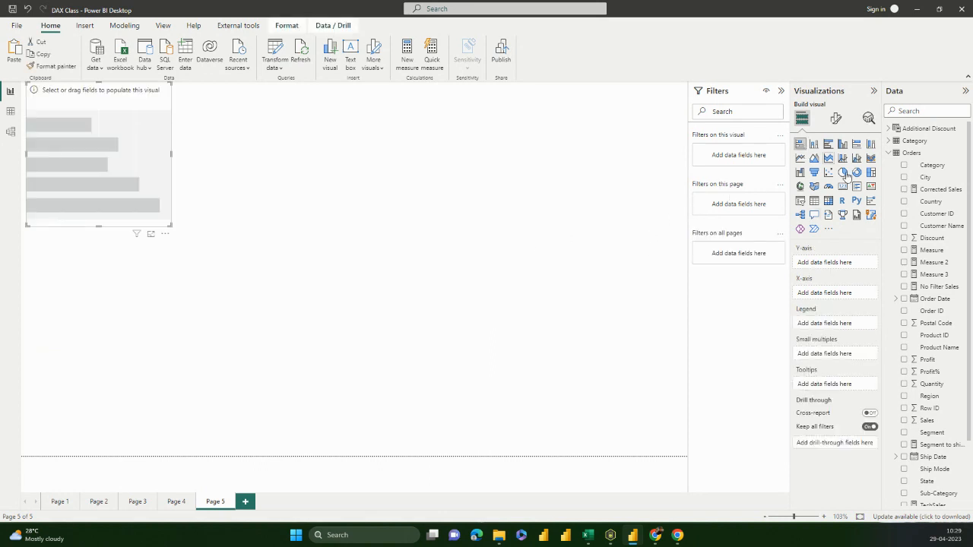
click(906, 166)
click(904, 397)
click(904, 421)
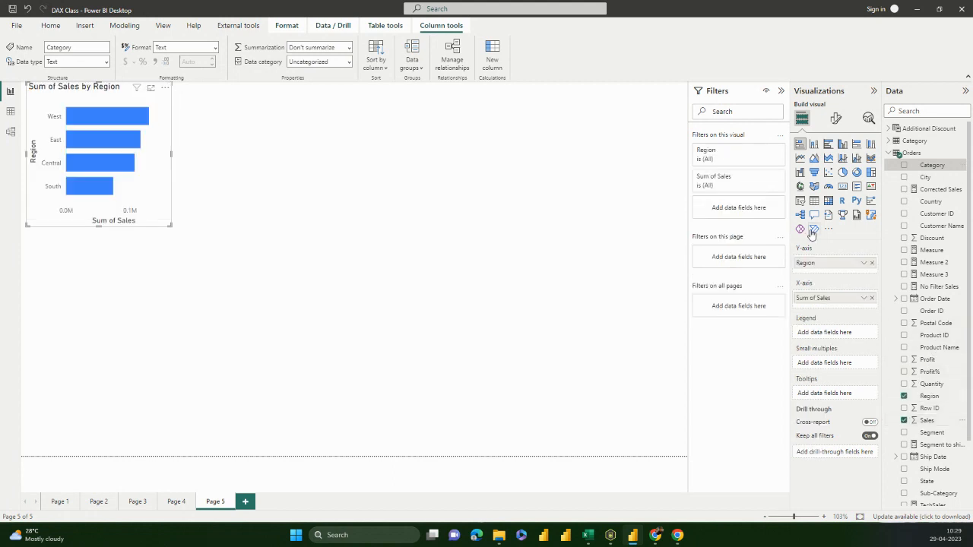
drag(170, 225, 264, 336)
drag(235, 305, 266, 312)
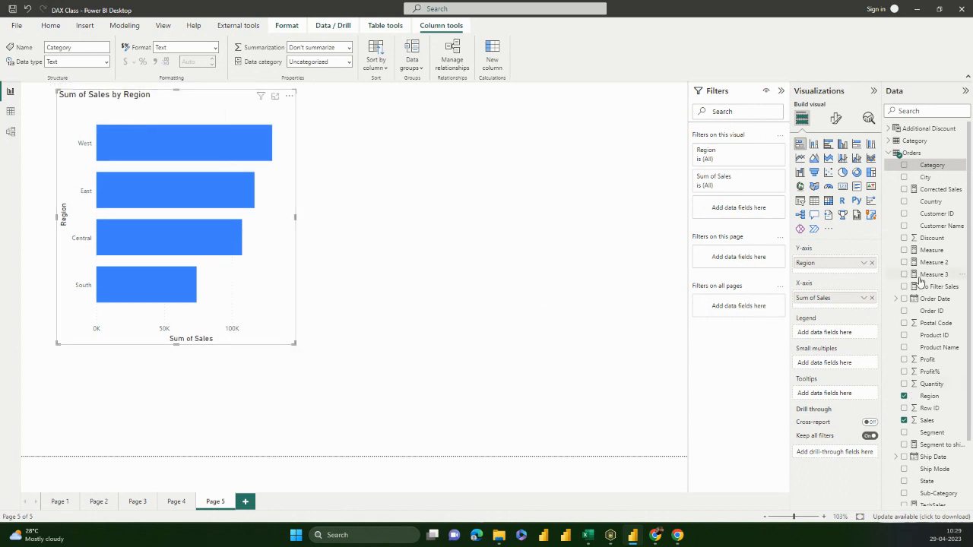
click(827, 145)
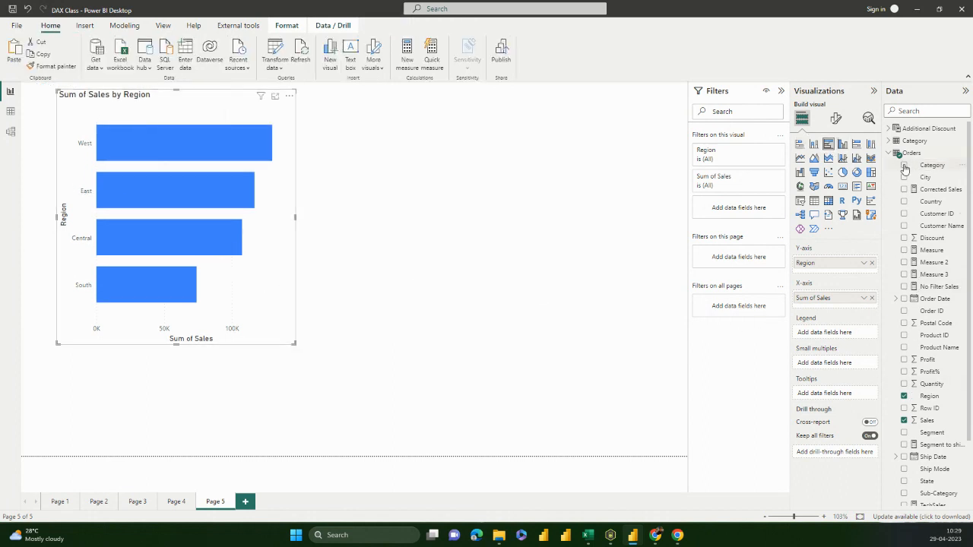
click(904, 165)
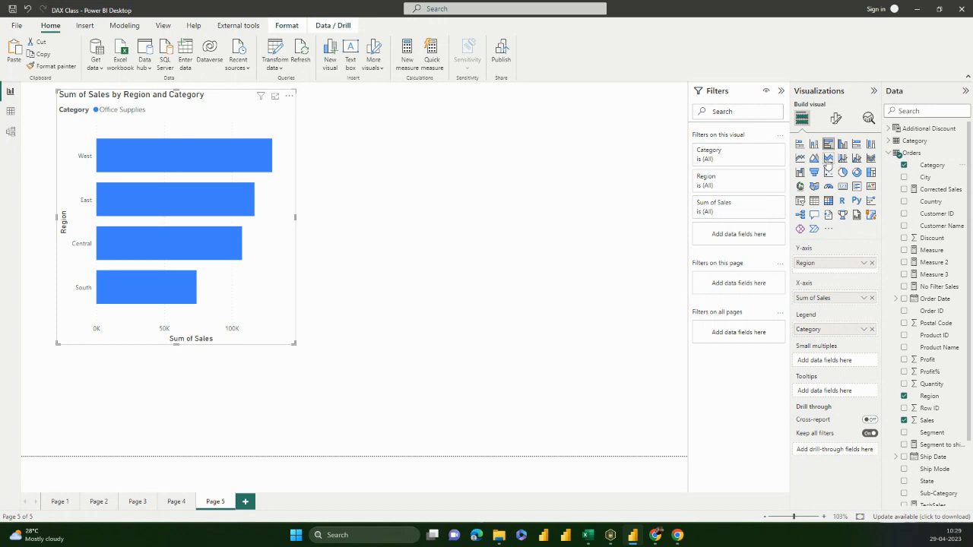
Convert the chart into a table of Region, Category and Sales, and shrink it into the page's upper left corner
click(842, 158)
drag(825, 361, 833, 268)
click(815, 201)
drag(296, 215, 358, 222)
drag(232, 276, 198, 276)
drag(323, 343, 180, 196)
Duplicate the table beside the original, convert the copy to a funnel chart and widen it
key(ctrl+c)
key(ctrl+v)
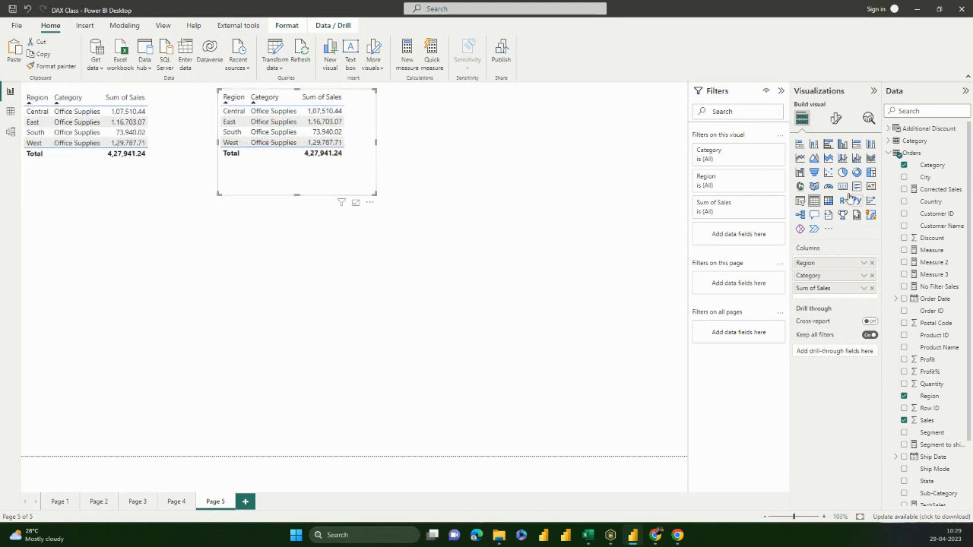
click(814, 172)
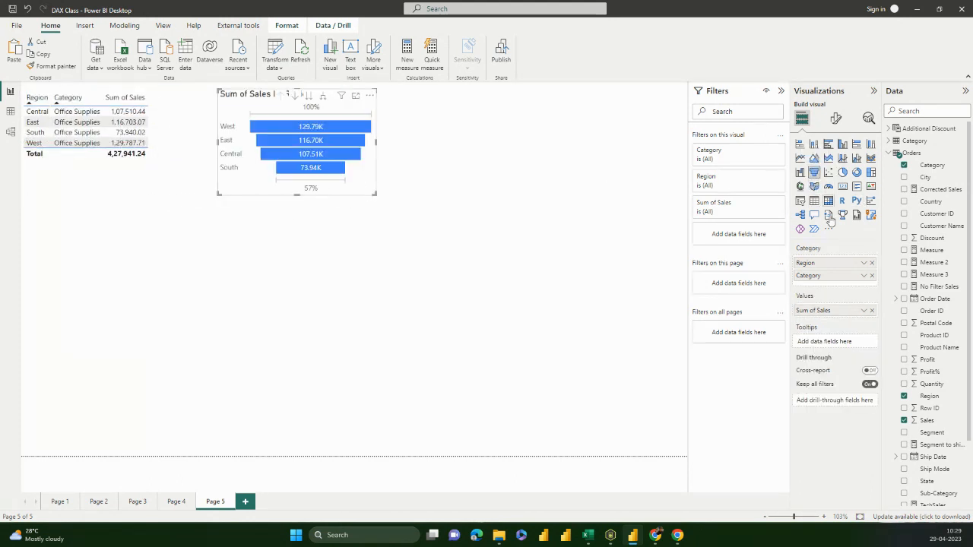
drag(374, 194, 467, 201)
click(414, 256)
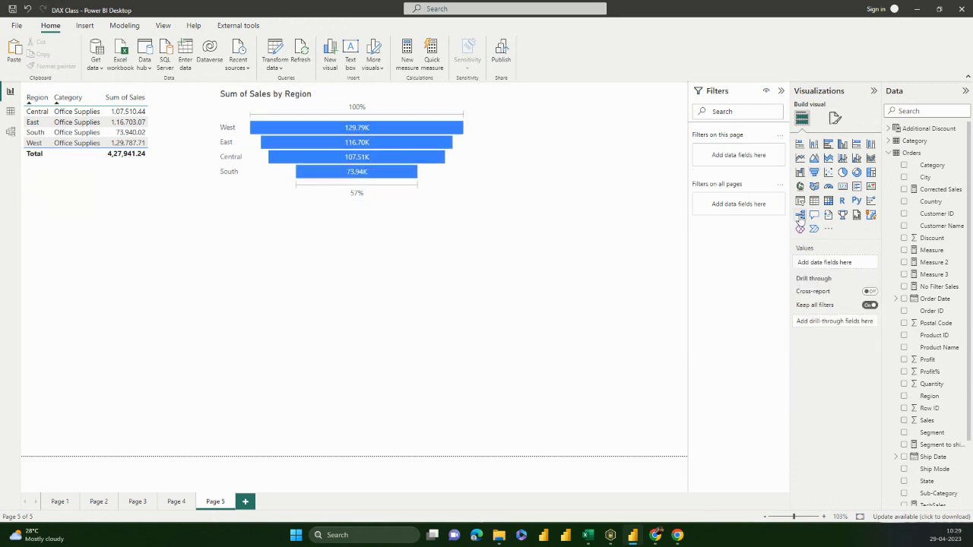
Insert a decomposition tree below the visuals that analyzes Profit, explained by Category and Region, and enlarge it
click(800, 218)
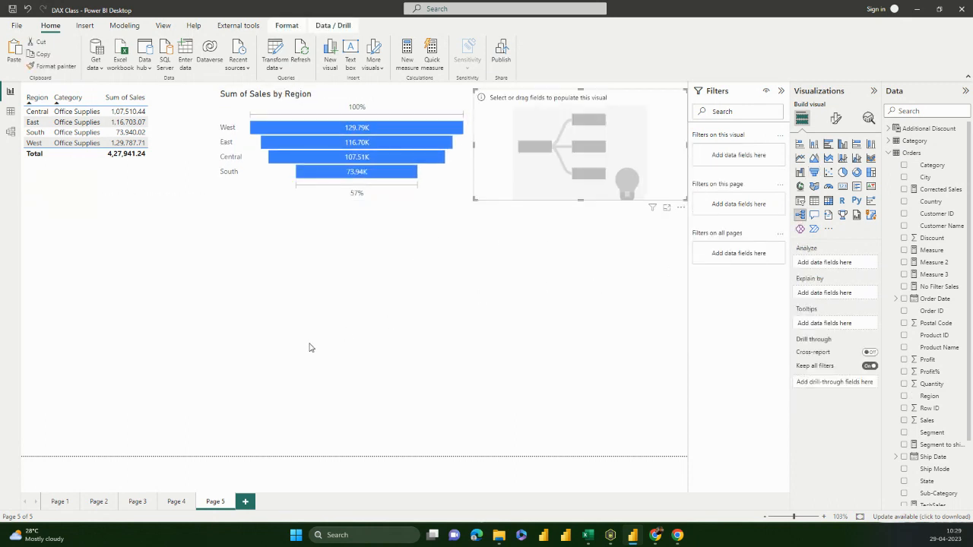
click(904, 165)
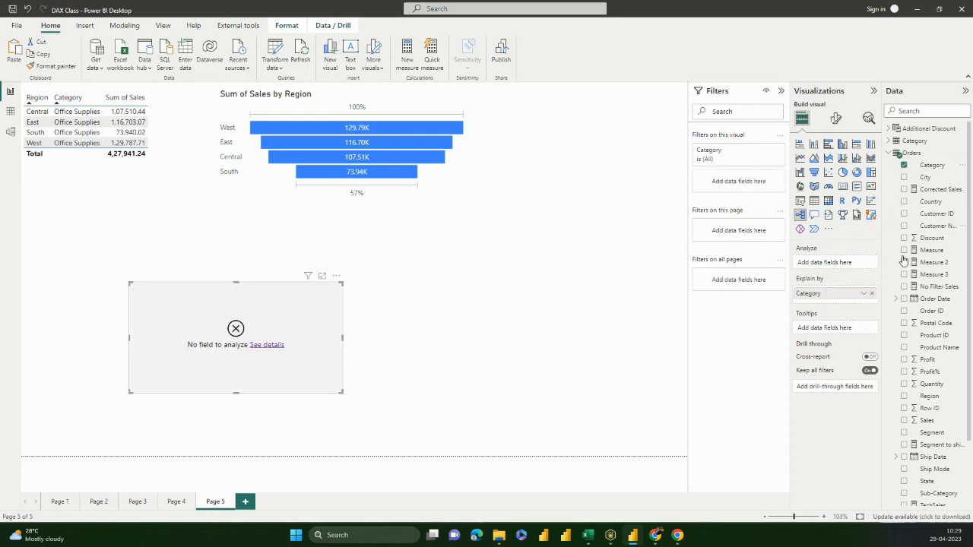
click(905, 396)
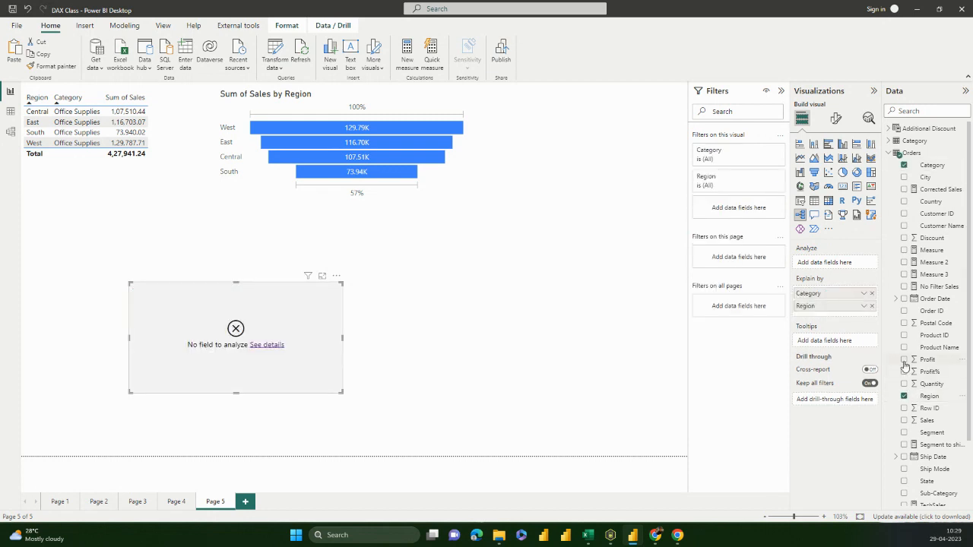
click(904, 360)
drag(341, 394, 448, 467)
Expand the decomposition tree from Sum of Profit by Category, and split the Office Supplies node by Region
click(219, 378)
click(238, 407)
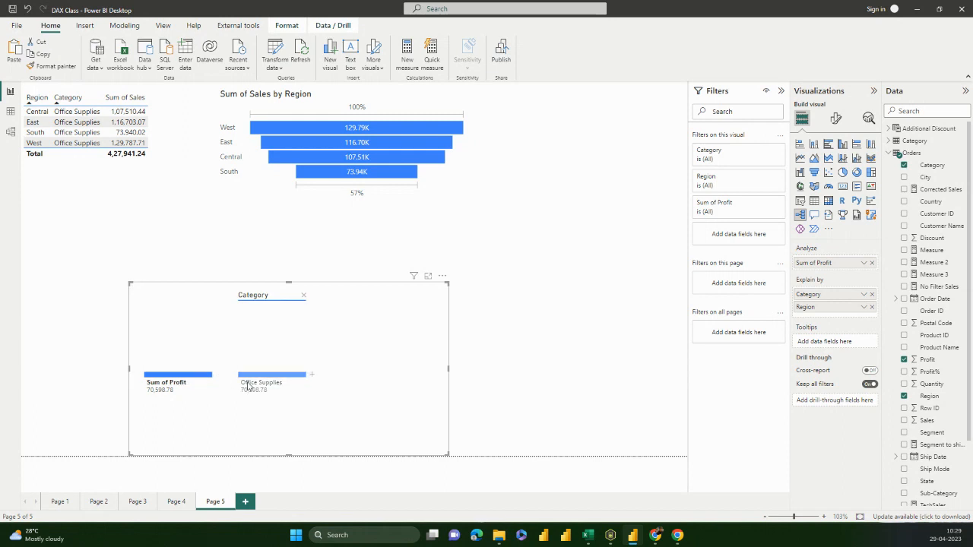
click(314, 376)
click(333, 409)
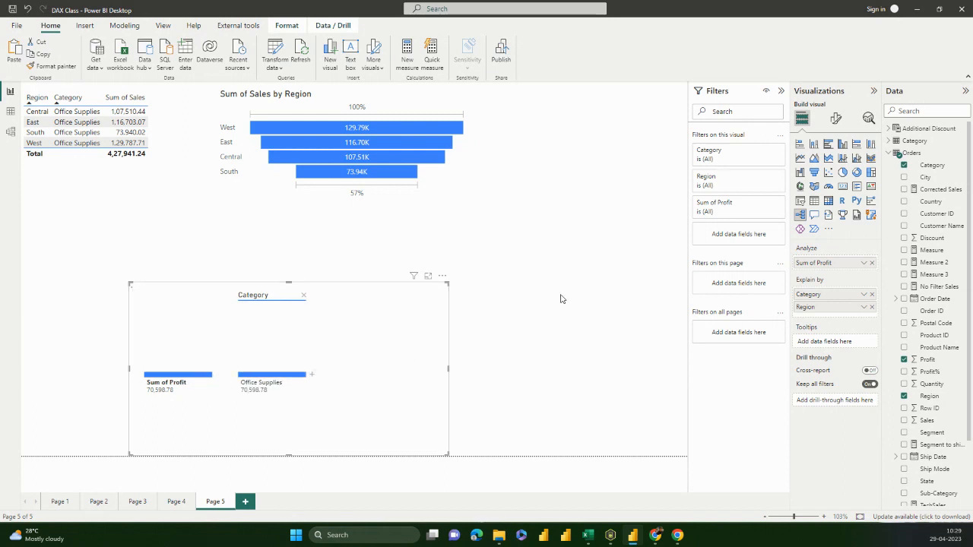
Set the Cat1 parameter to Furniture and apply the pending query changes to the report
click(275, 67)
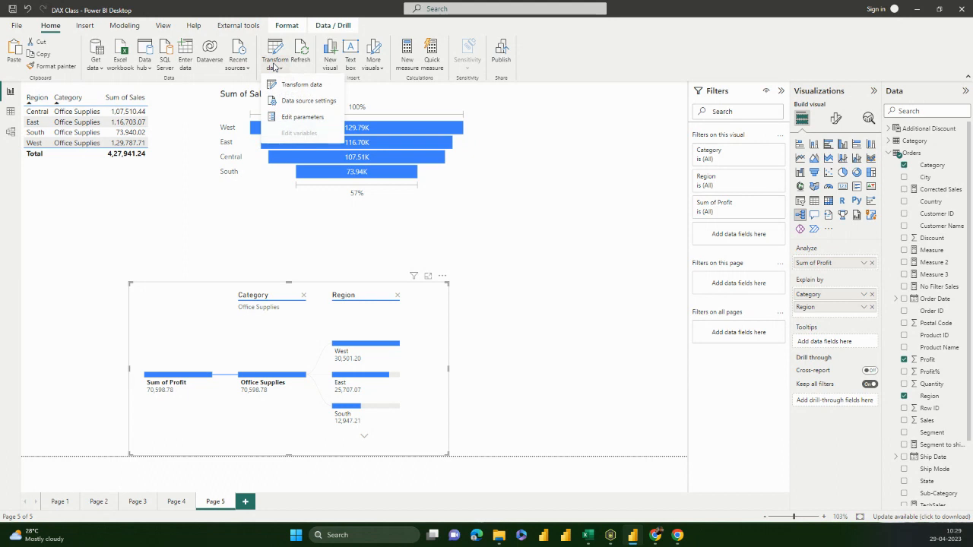
click(291, 123)
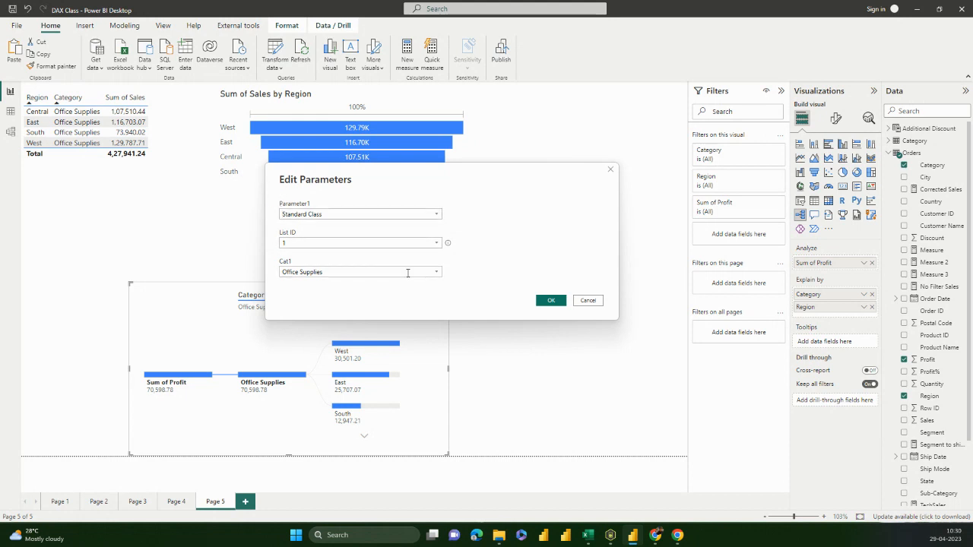
click(436, 273)
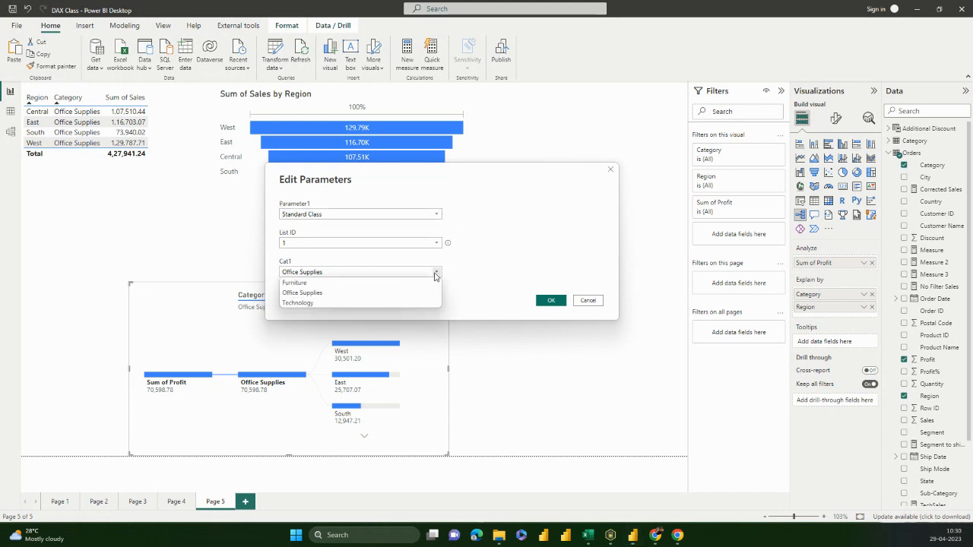
click(426, 282)
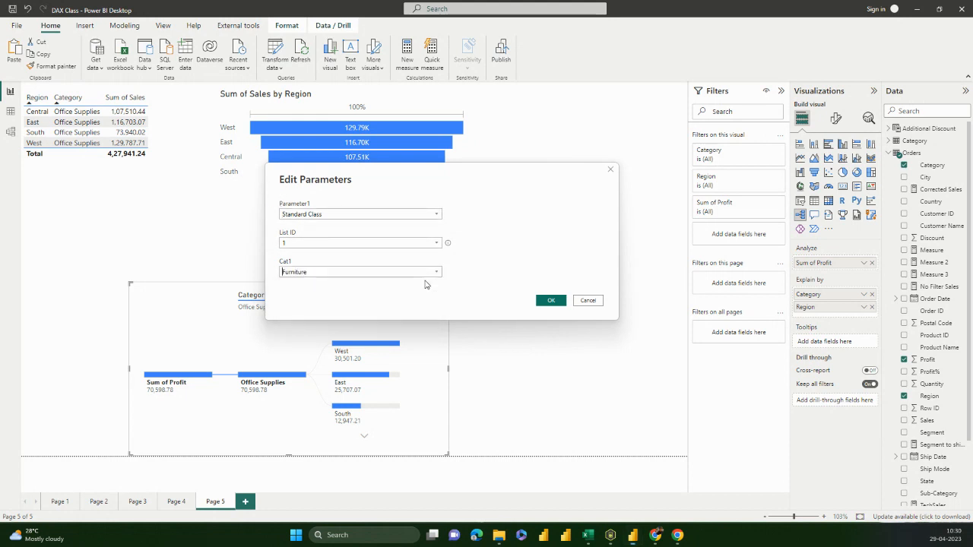
click(545, 301)
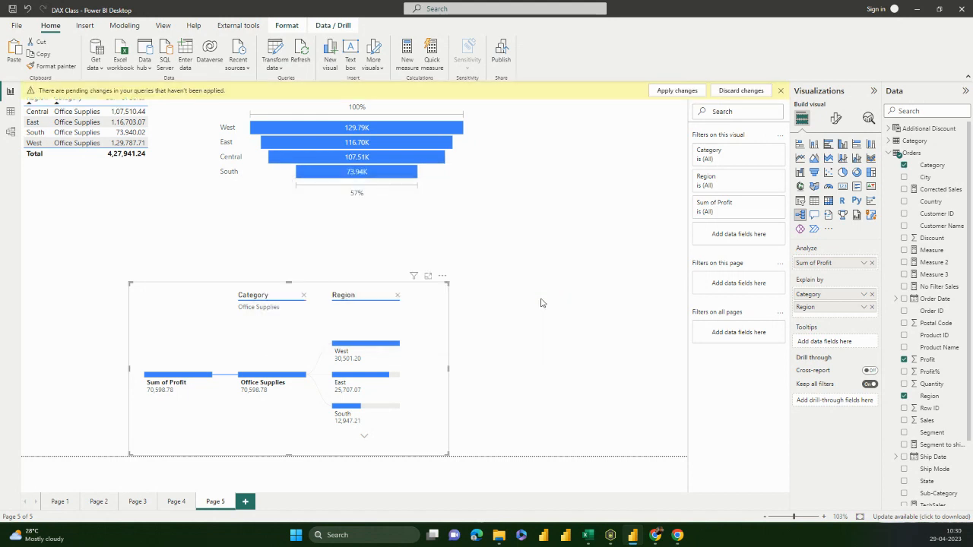
click(677, 90)
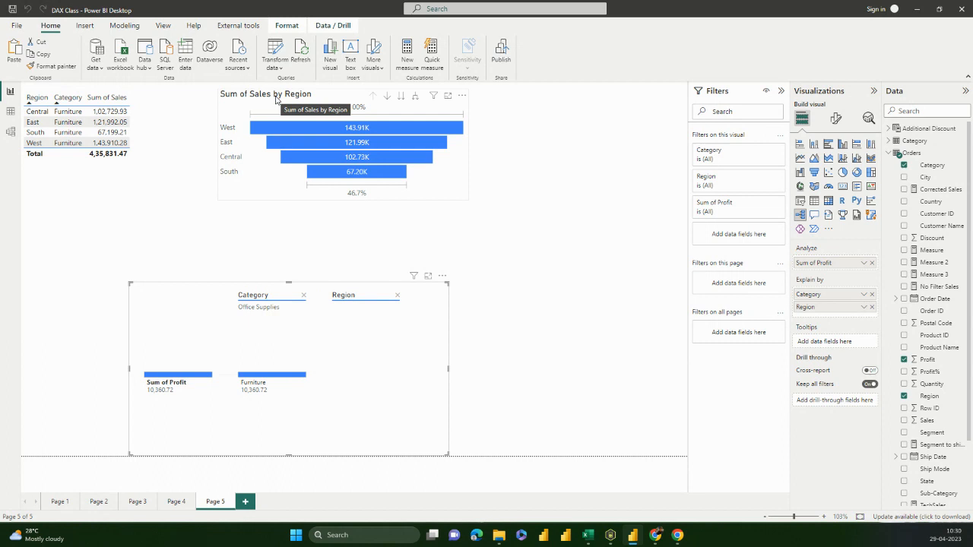
click(280, 70)
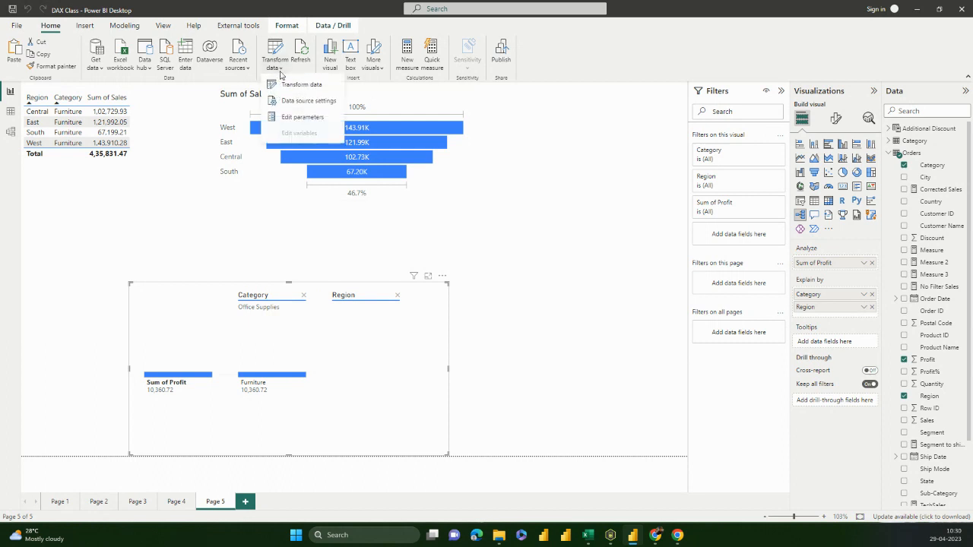
click(559, 177)
click(275, 68)
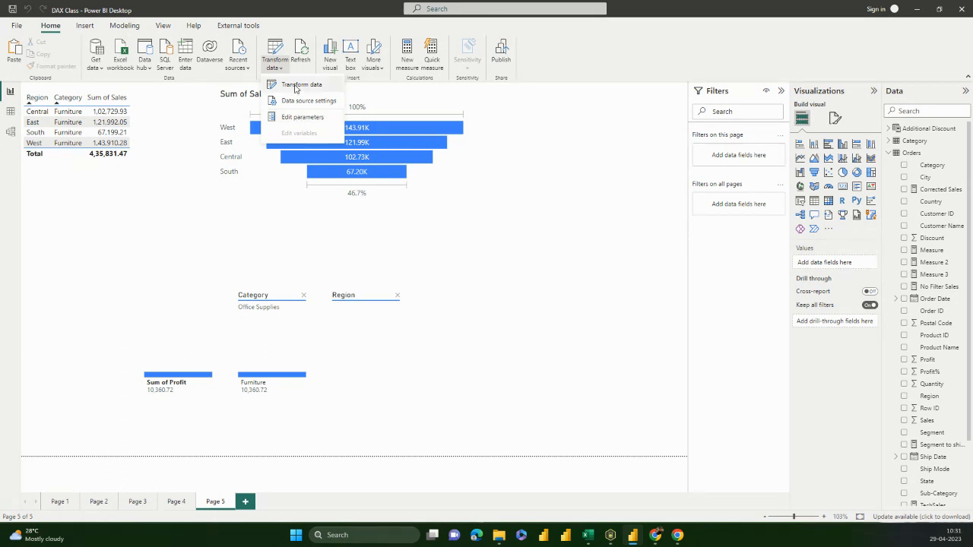
click(578, 218)
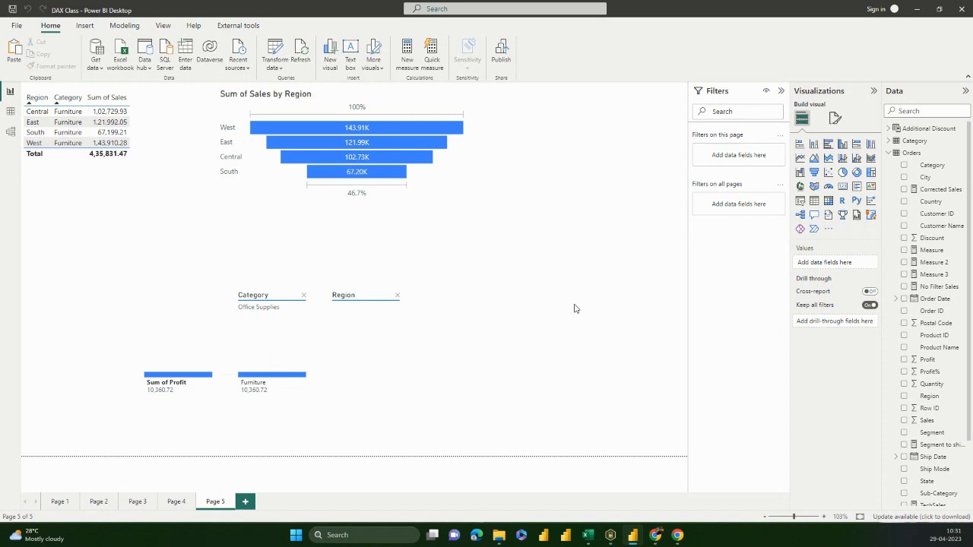
click(295, 368)
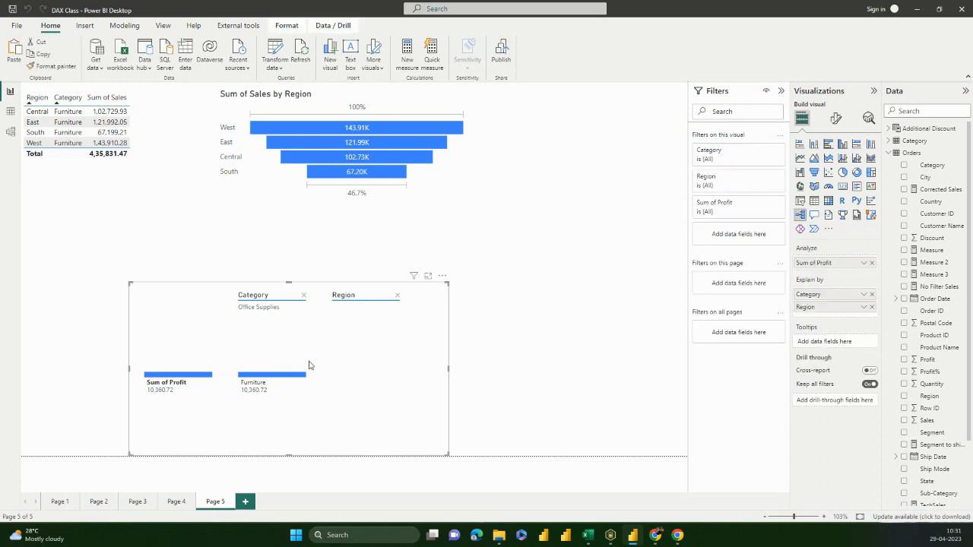
click(519, 303)
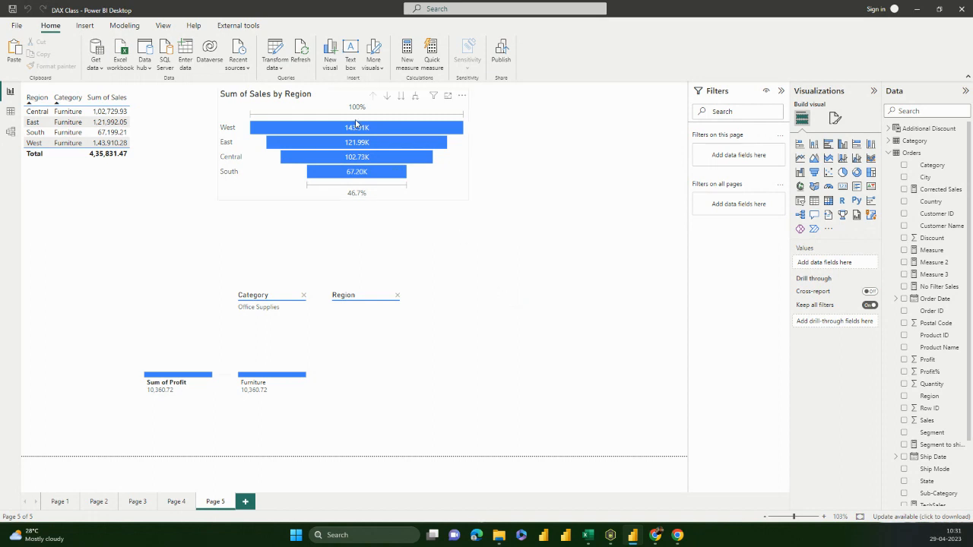
Check the current values of the report's query parameters without changing any of them
click(283, 68)
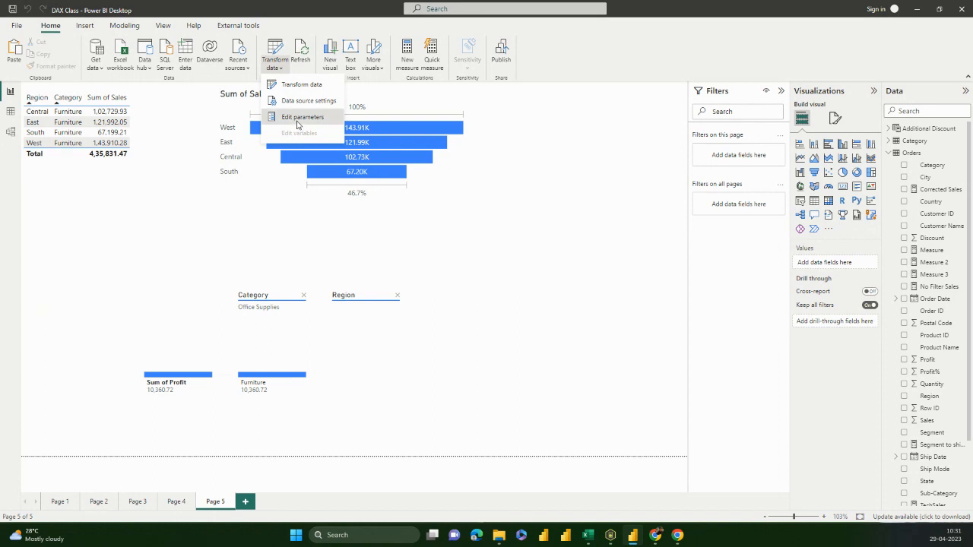
click(298, 119)
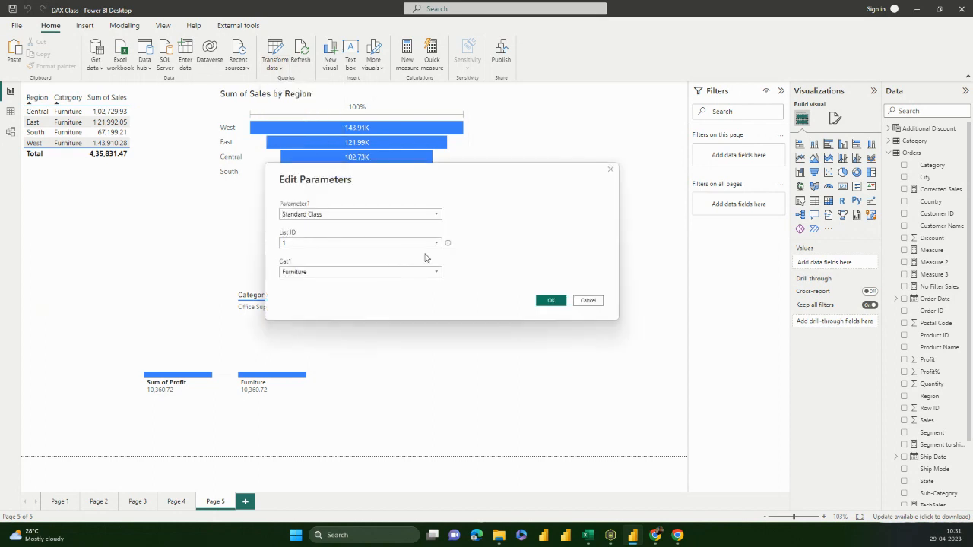
click(587, 301)
Open the Power Query Editor, look through the Ship Mode and Parameter1 query options, and return to the Orders query
click(275, 67)
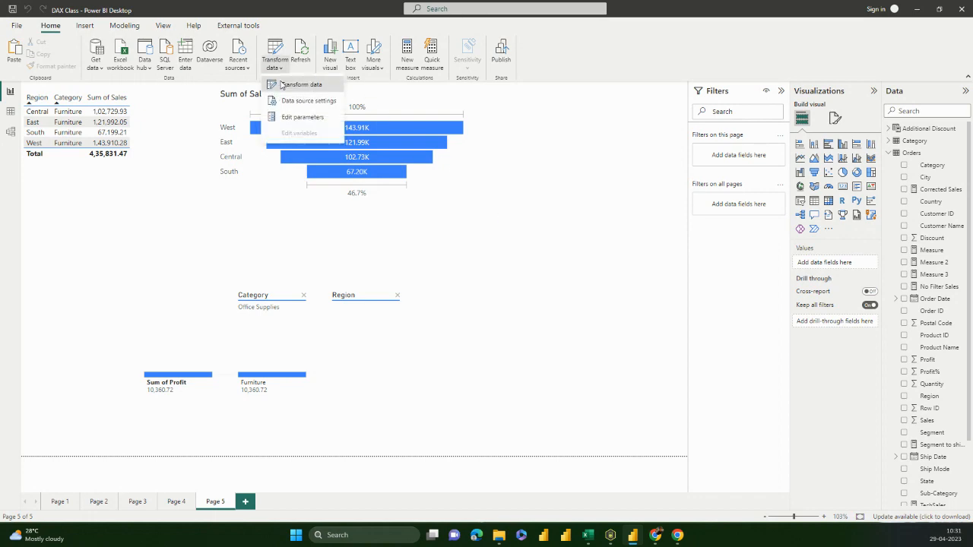
click(279, 81)
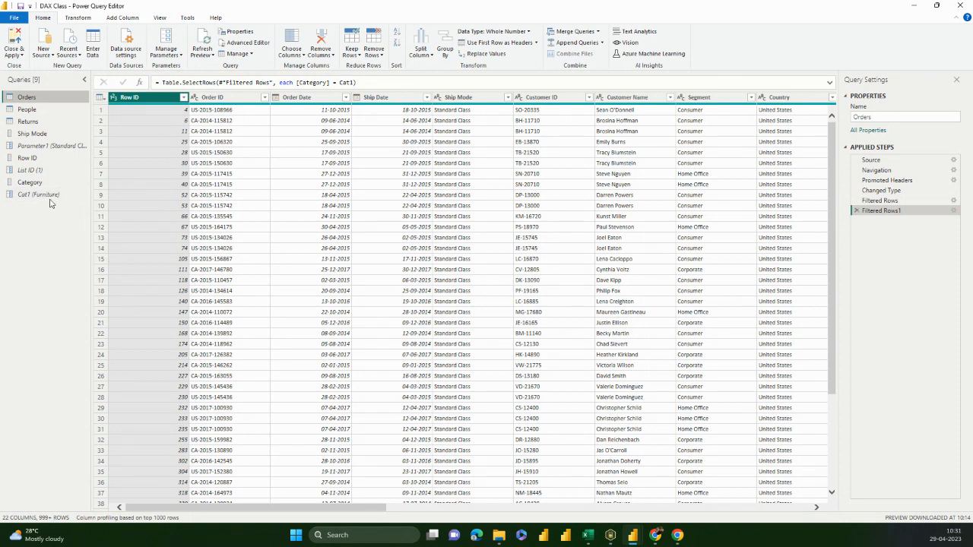
click(44, 145)
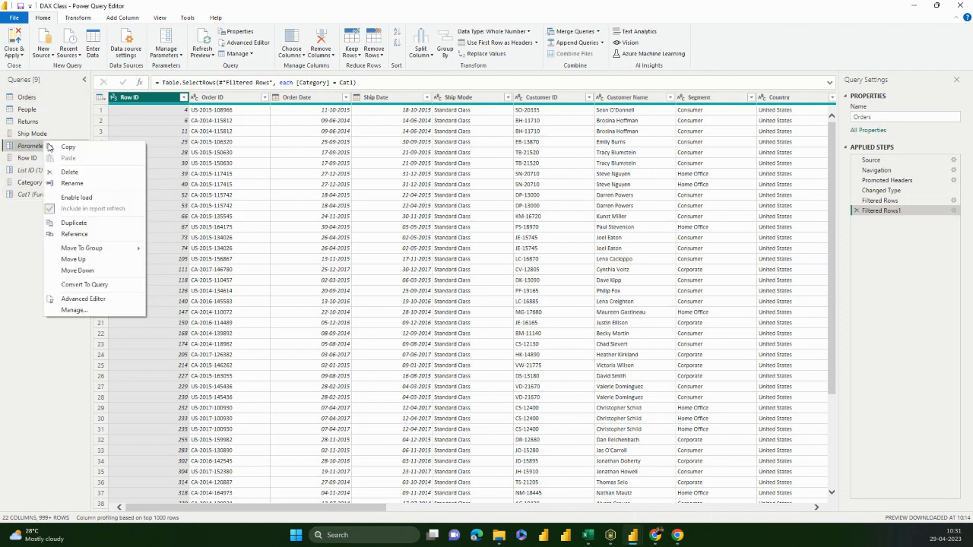
click(70, 133)
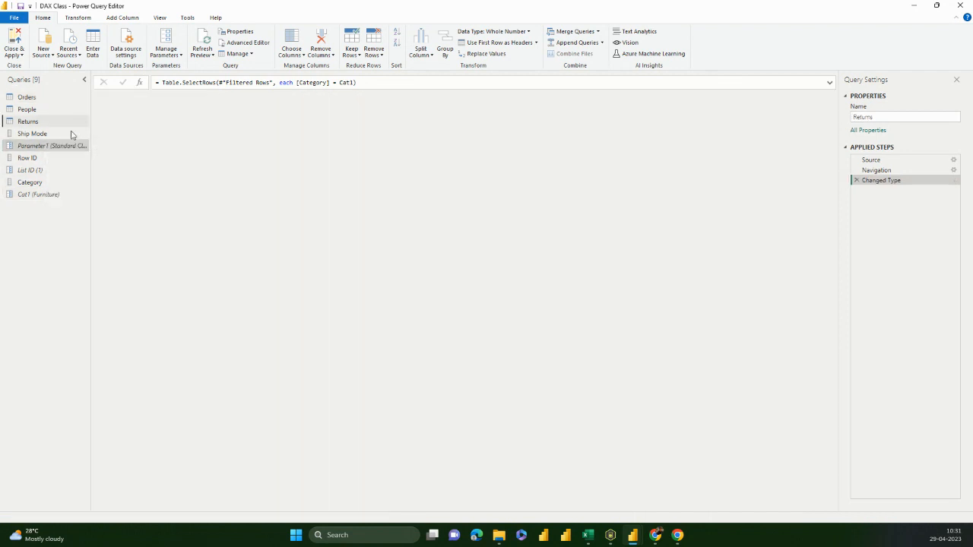
right_click(71, 136)
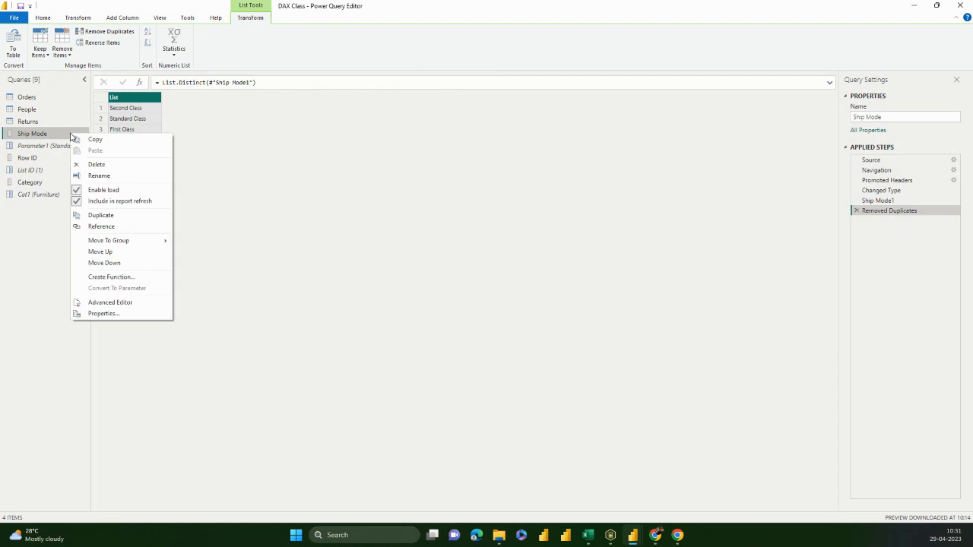
click(66, 98)
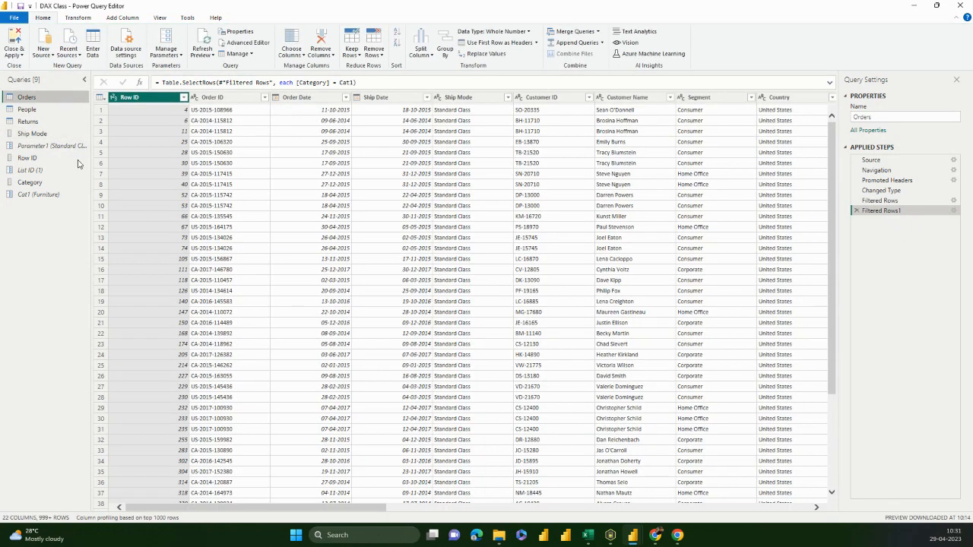
drag(295, 515, 336, 511)
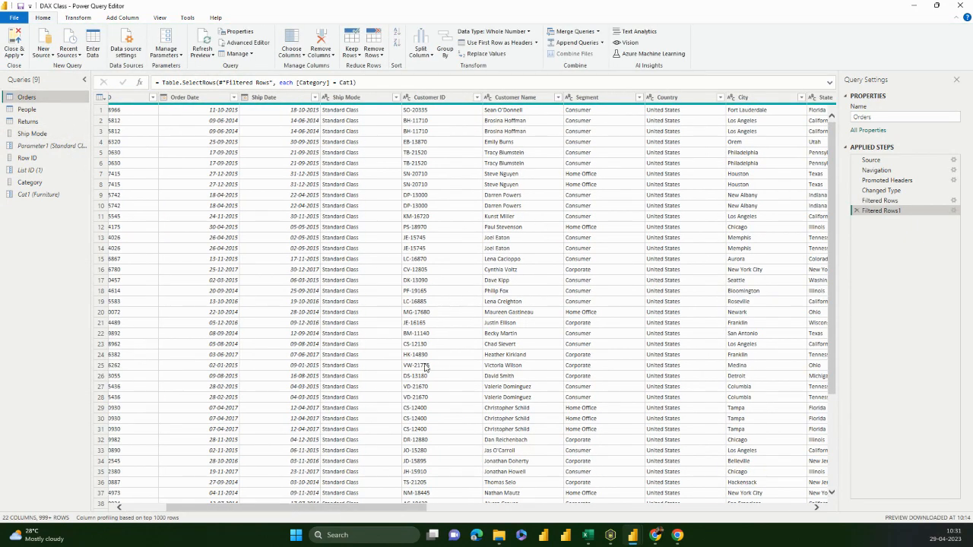
drag(402, 507, 434, 507)
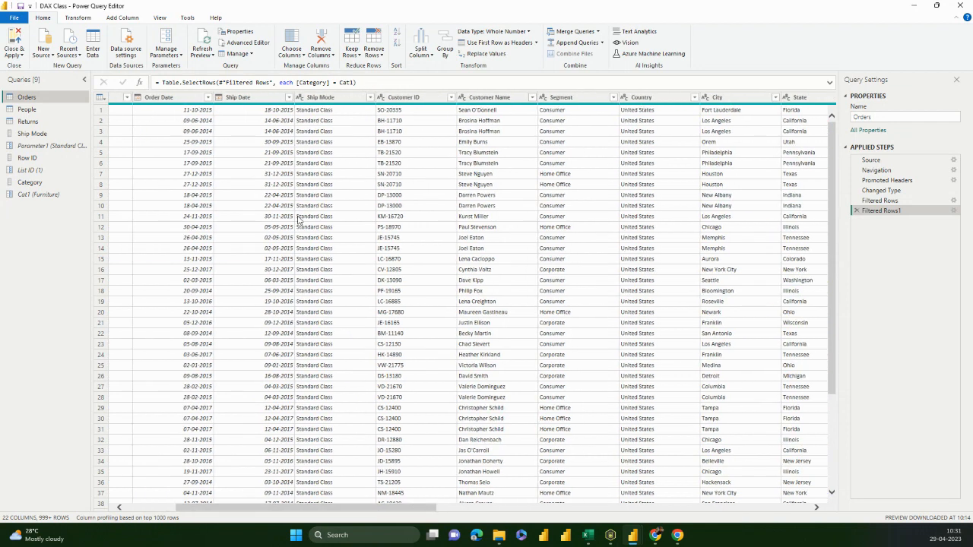
click(371, 97)
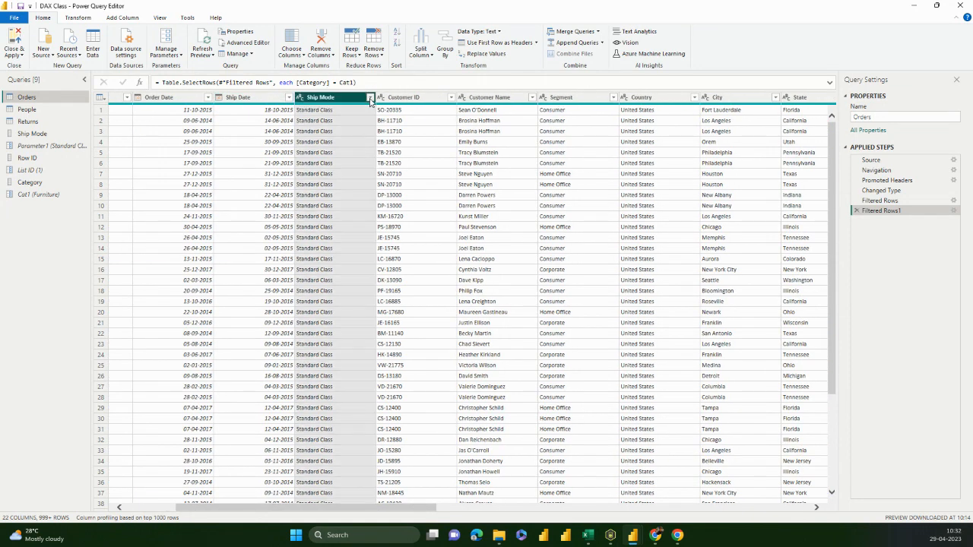
mouse_move(342, 173)
click(409, 179)
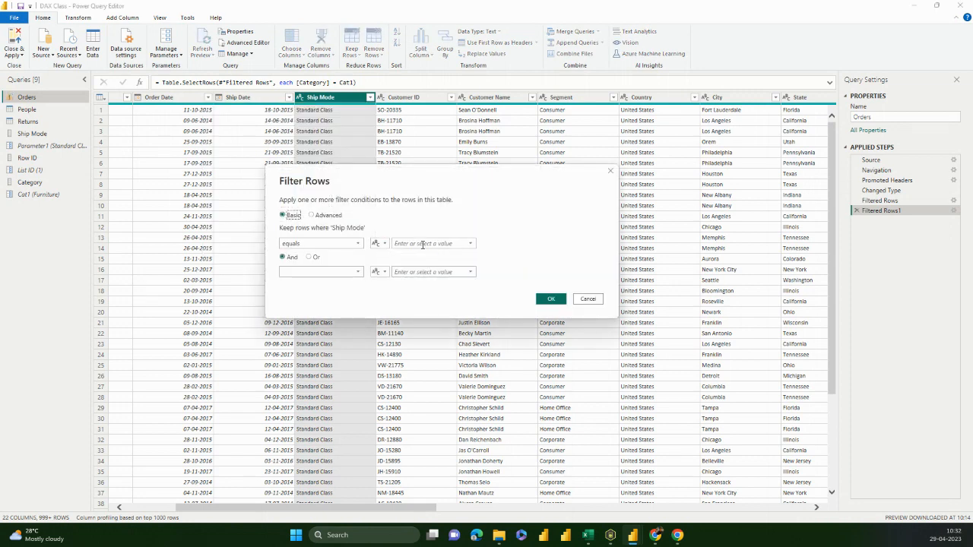
click(591, 299)
drag(332, 507, 399, 517)
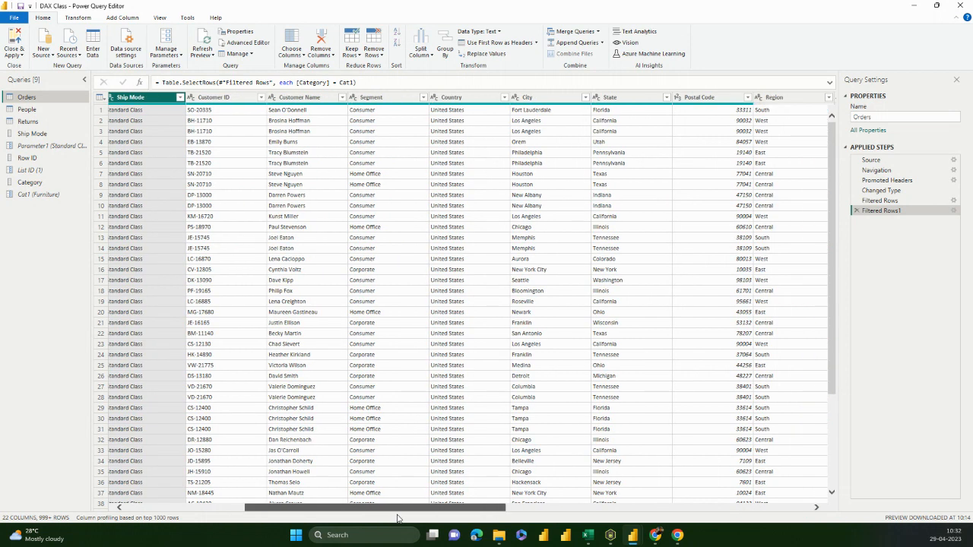
Try to delete the Ship Mode query and the Parameter1 parameter
right_click(53, 135)
click(78, 166)
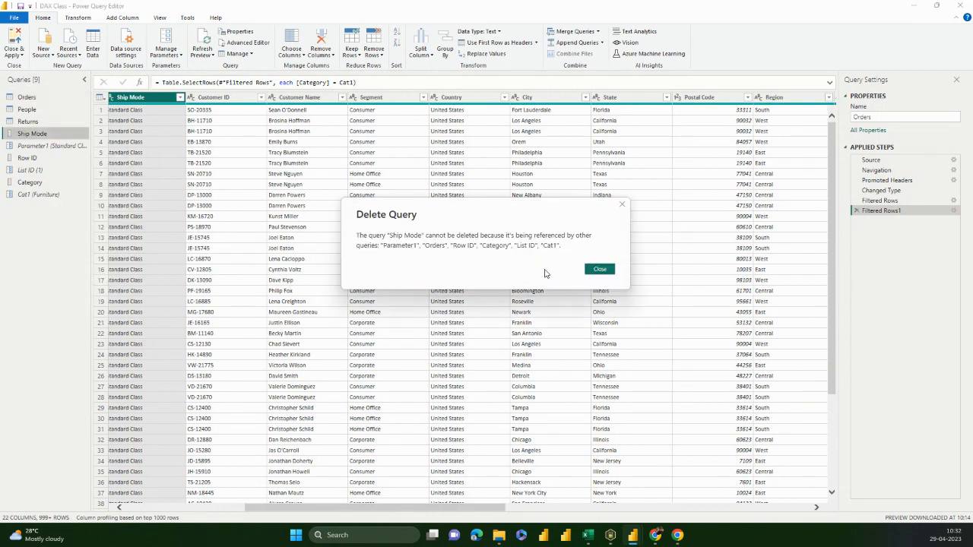
click(600, 269)
right_click(62, 146)
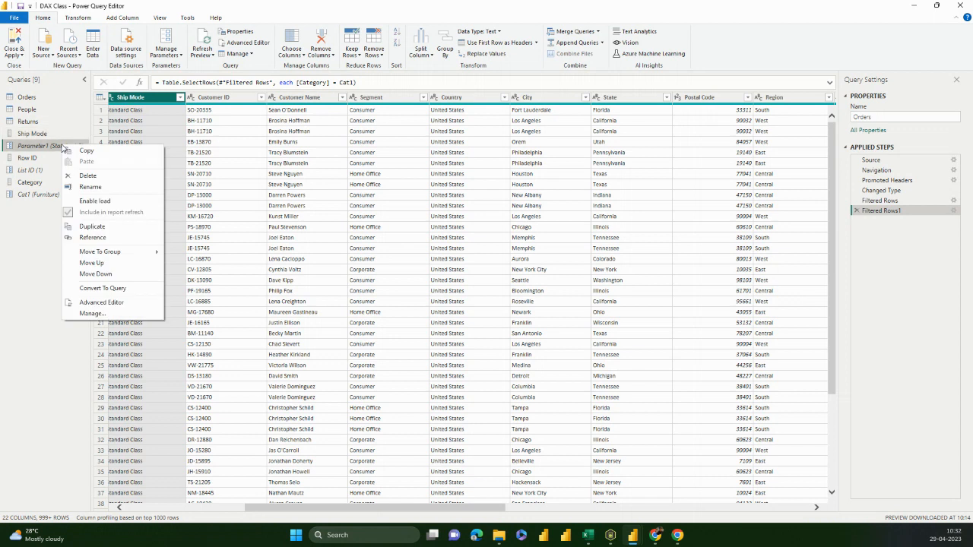
click(88, 176)
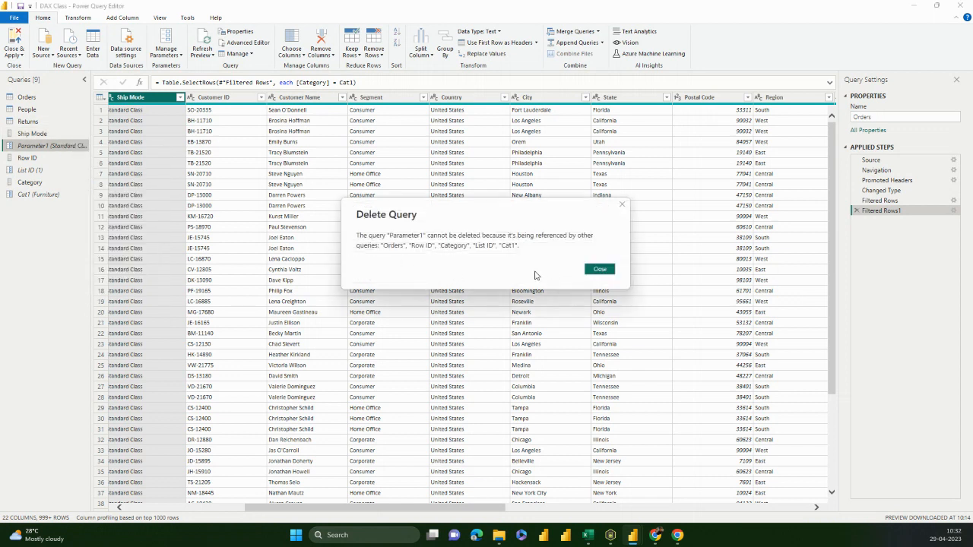
click(597, 271)
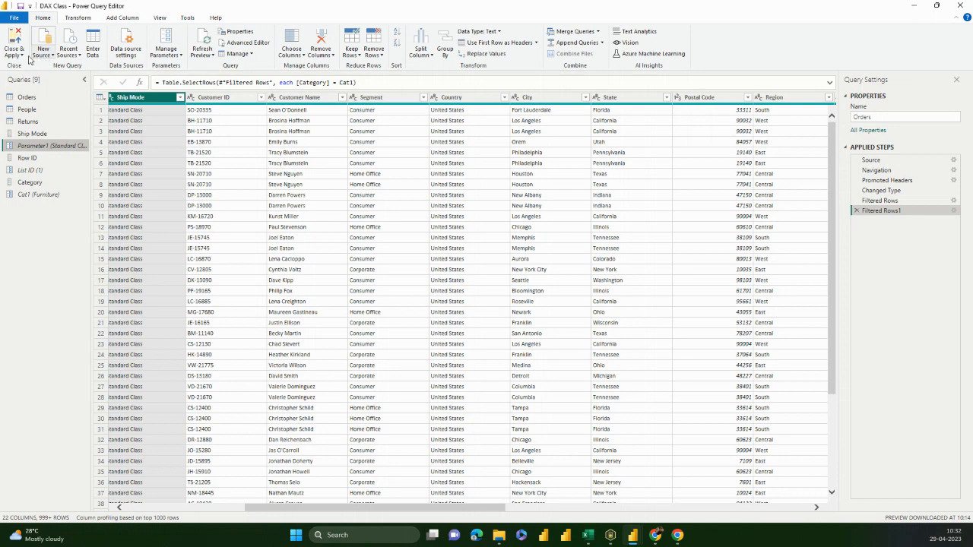
Minimize the Power Query Editor, create a new blank report and maximize its window
click(910, 5)
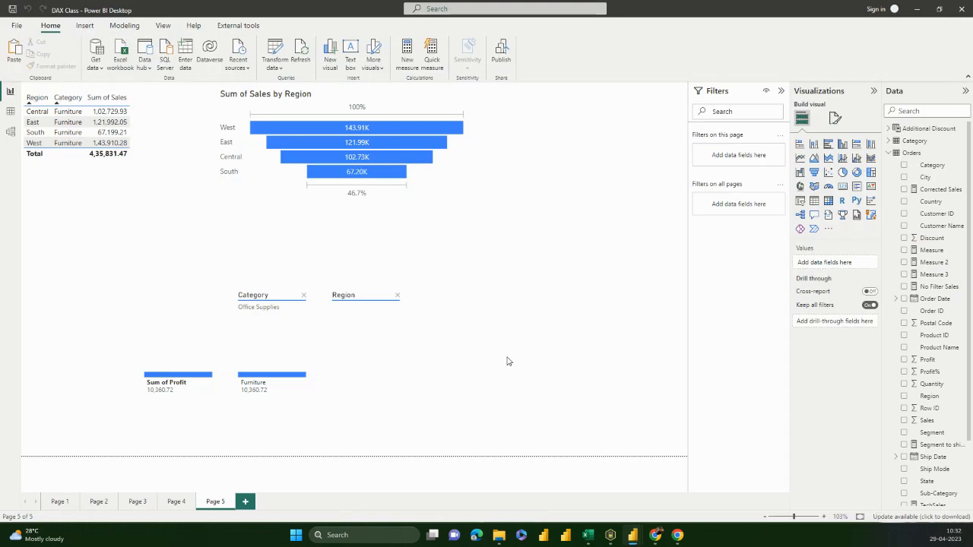
click(17, 25)
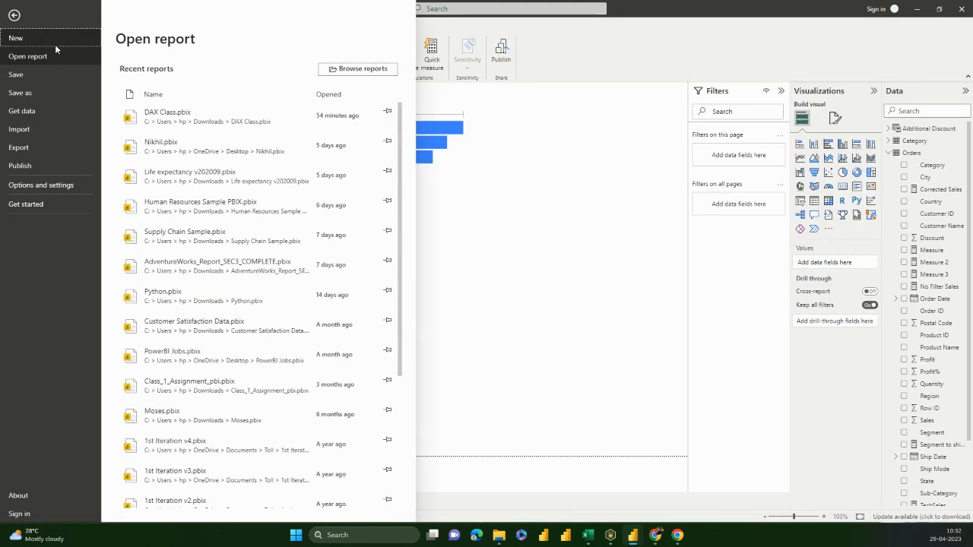
key(Escape)
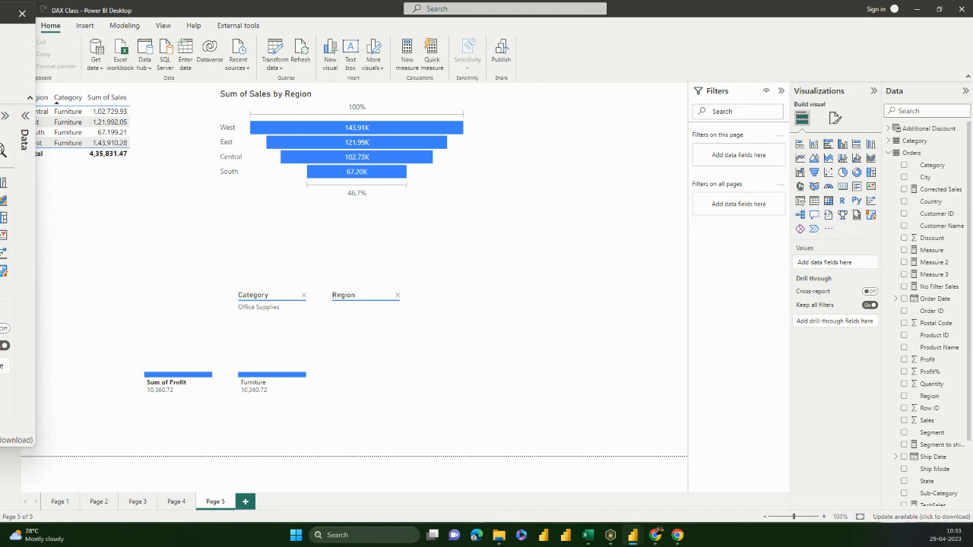
drag(0, 16, 513, 76)
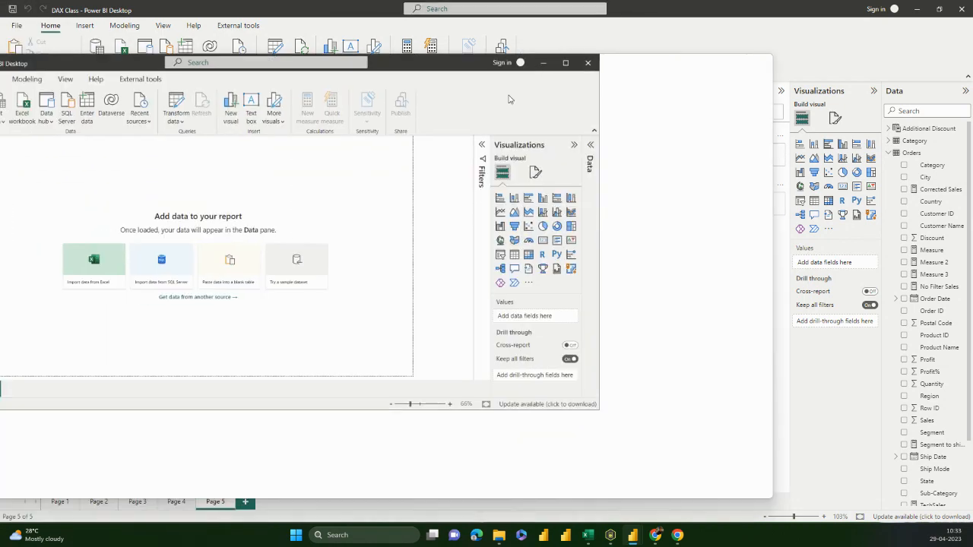
click(739, 63)
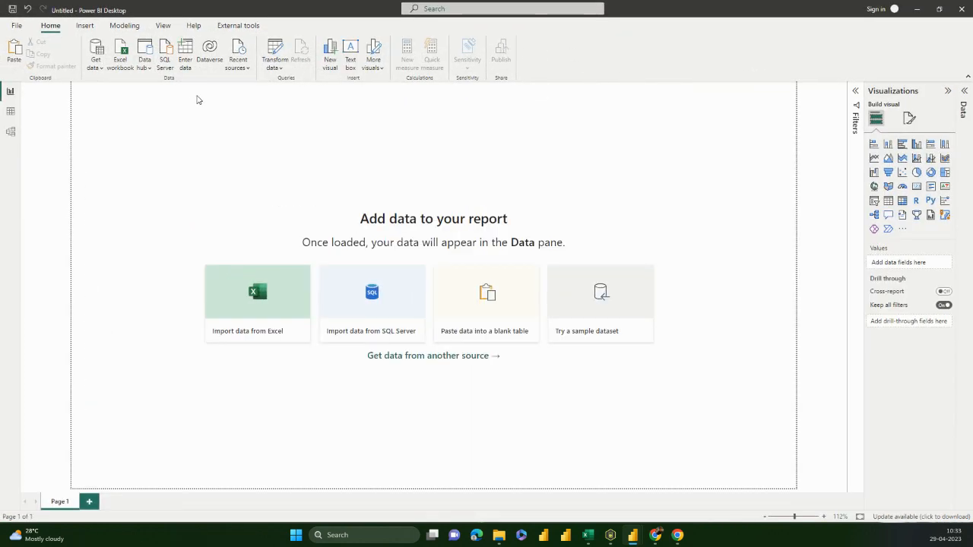
click(127, 65)
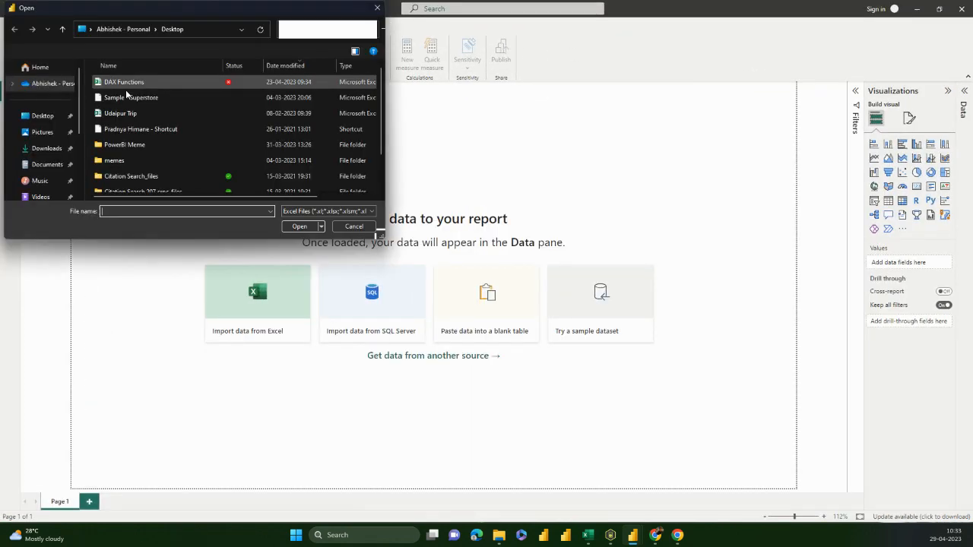
click(377, 8)
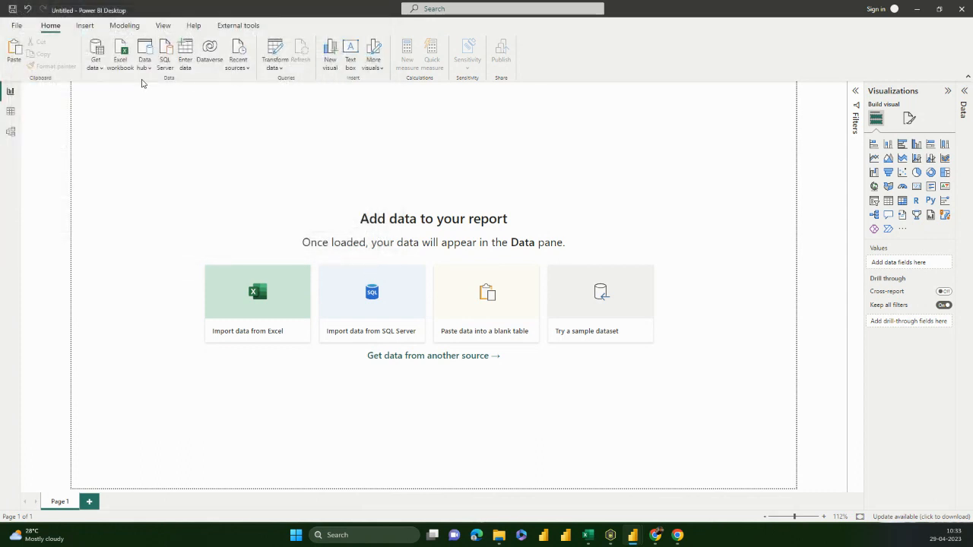
Try to import the Sample - Superstore Excel workbook from the Desktop folder
click(142, 68)
click(96, 62)
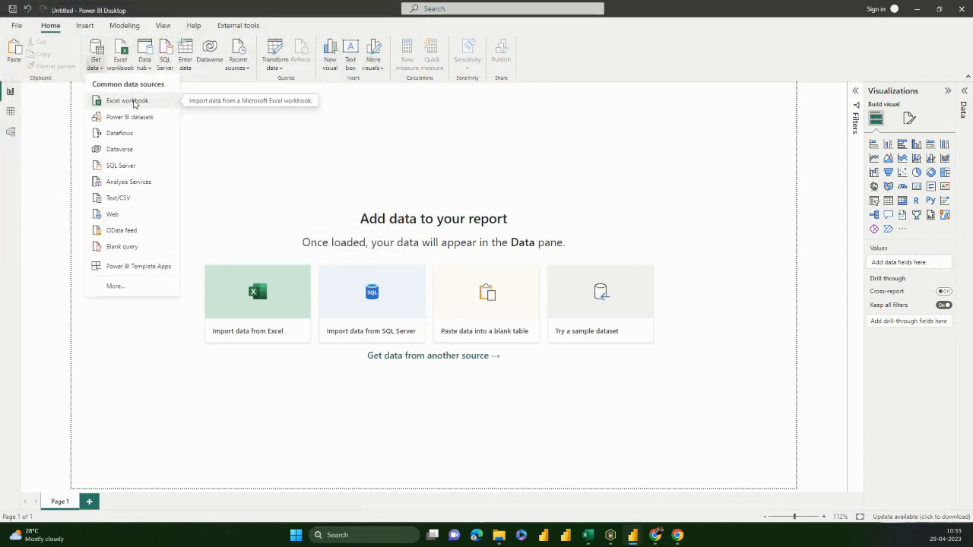
click(134, 103)
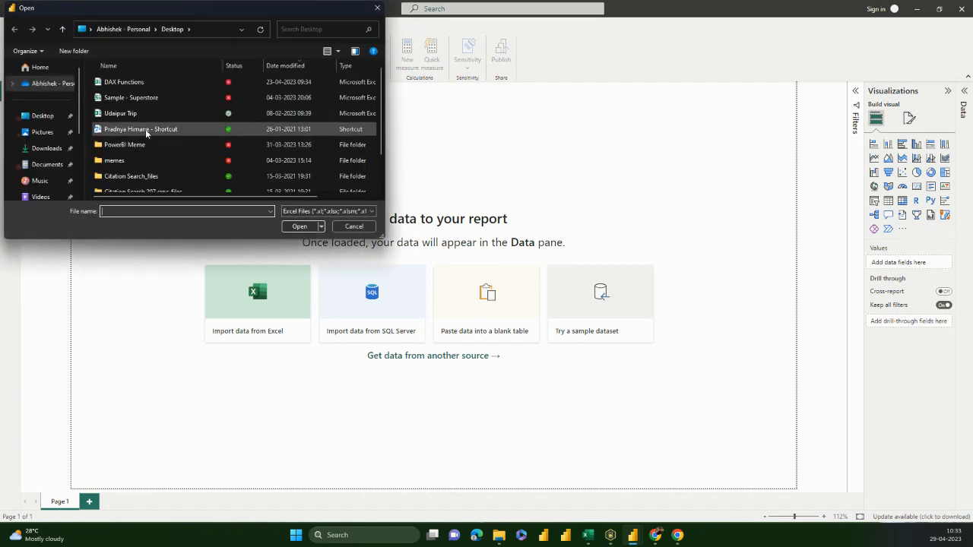
click(120, 97)
click(300, 226)
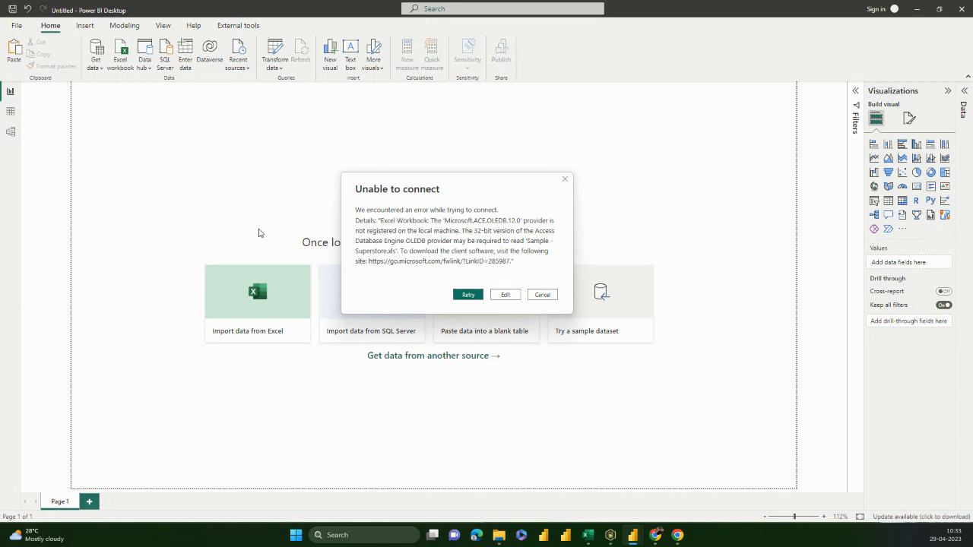
click(542, 294)
Connect to the Sample - Superstore Excel workbook in the Downloads folder
click(120, 72)
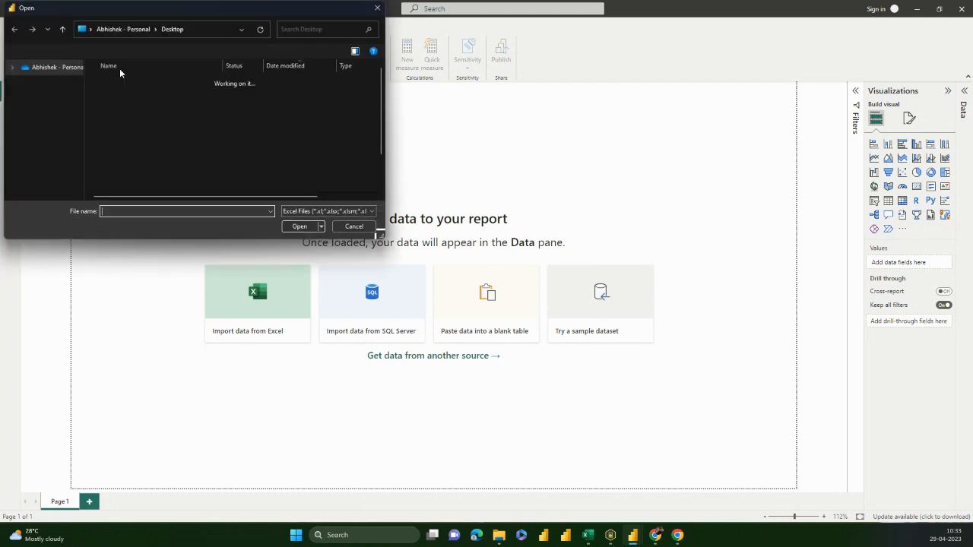
scroll(114, 128, down, 1)
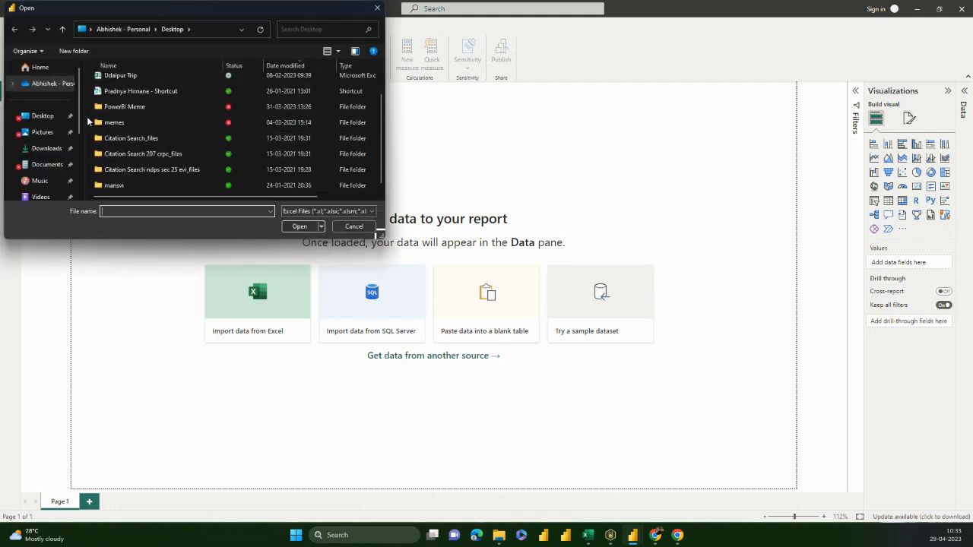
click(46, 148)
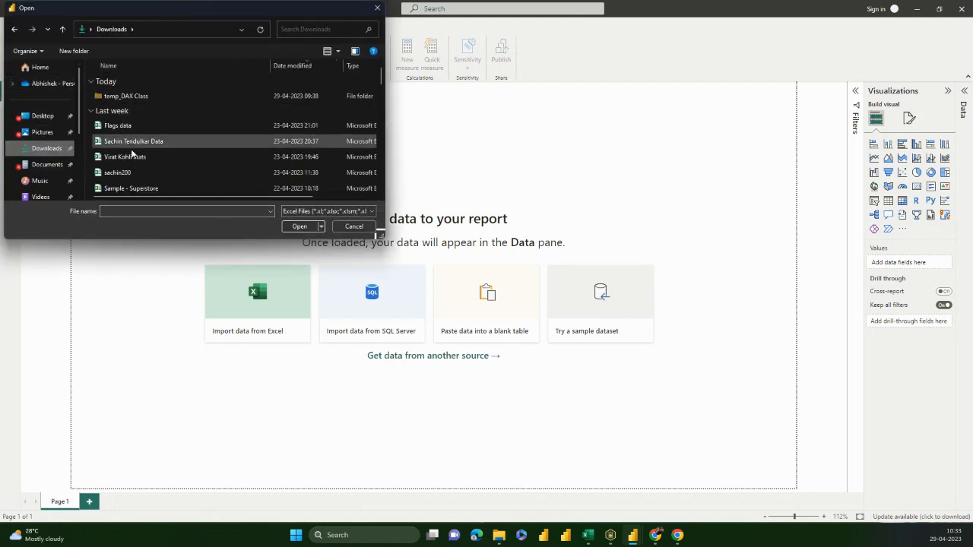
click(131, 188)
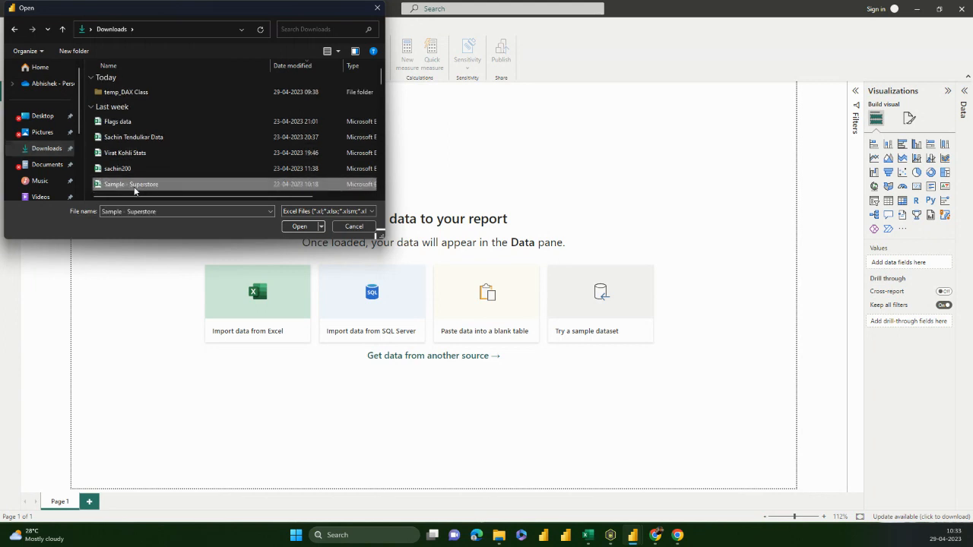
click(298, 226)
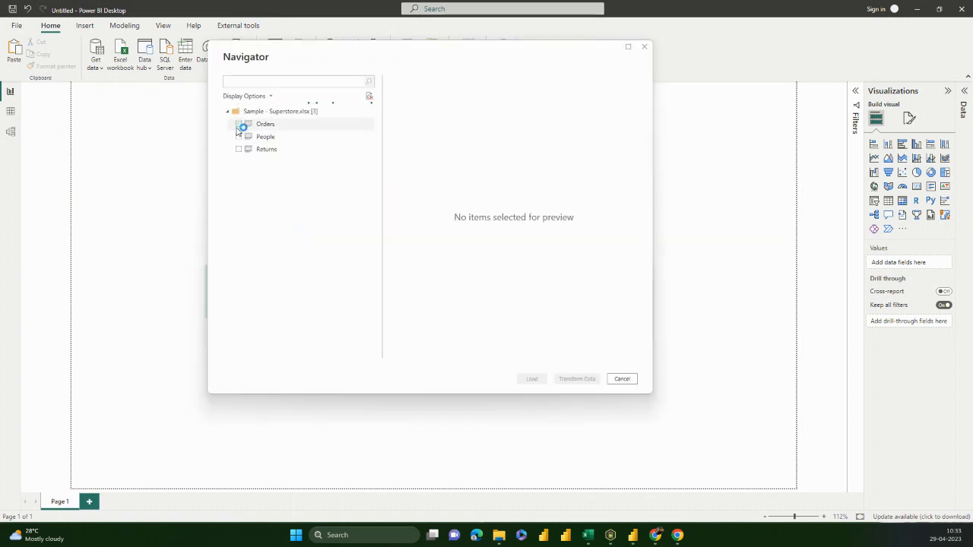
Load the Orders, People and Returns sheets from the workbook and open the Power Query Editor
click(239, 124)
click(238, 137)
click(238, 149)
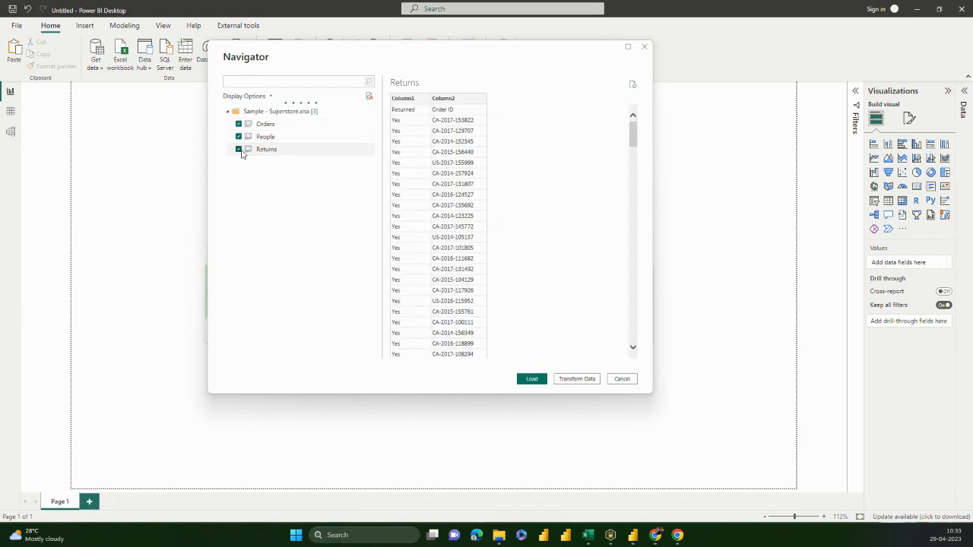
click(531, 379)
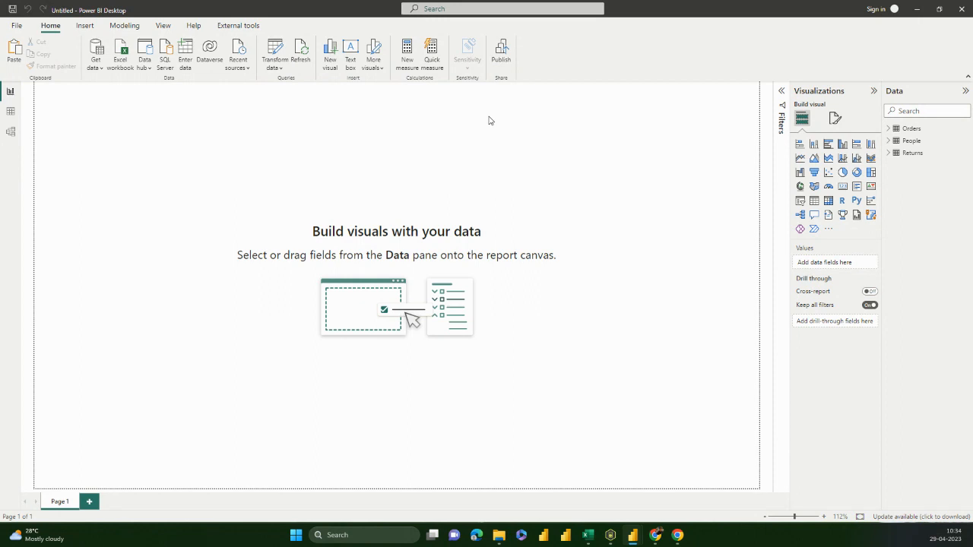
click(275, 67)
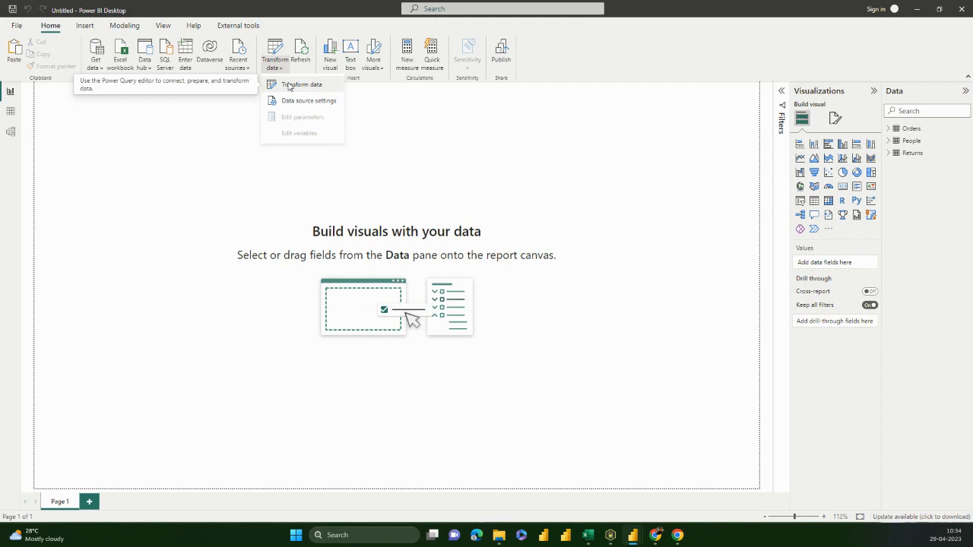
click(289, 86)
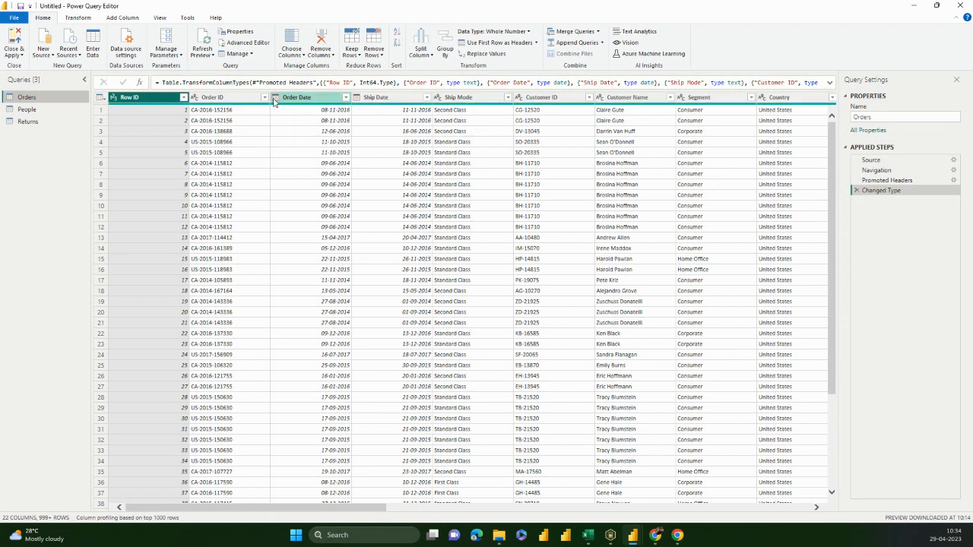
click(176, 56)
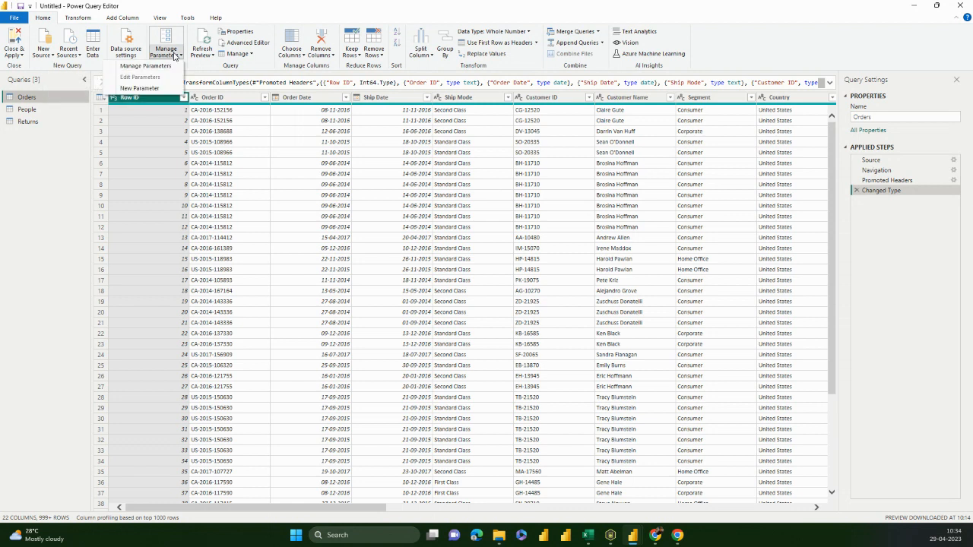
click(158, 88)
drag(477, 102, 428, 104)
text(Cat)
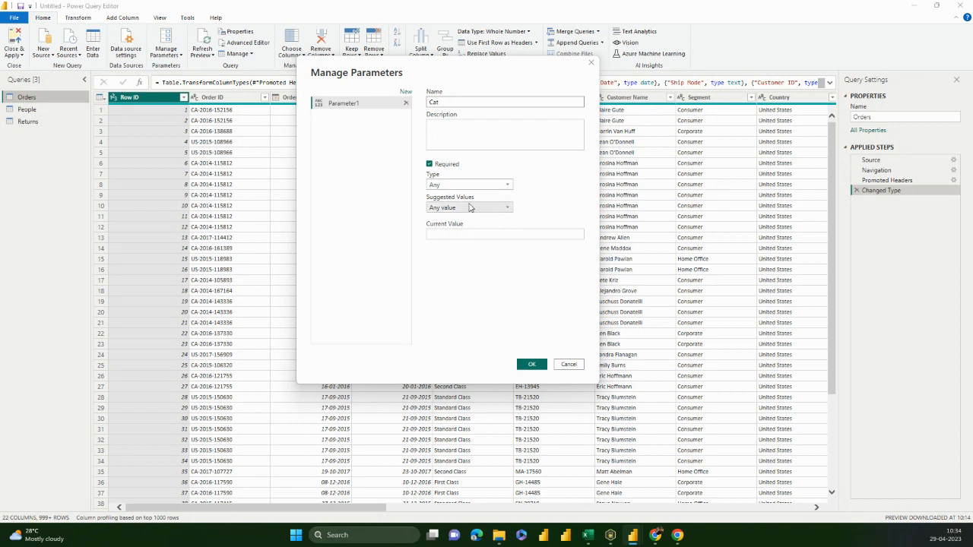
click(471, 209)
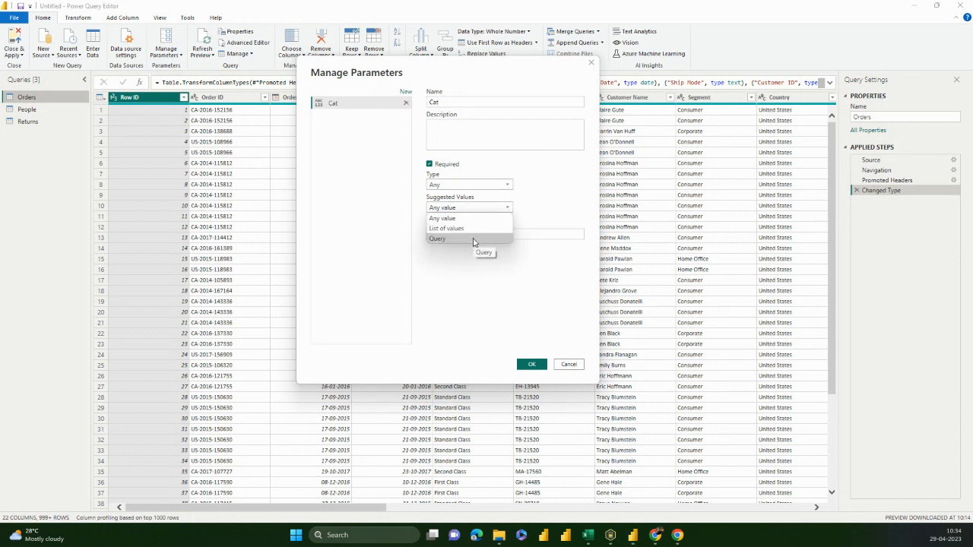
click(472, 239)
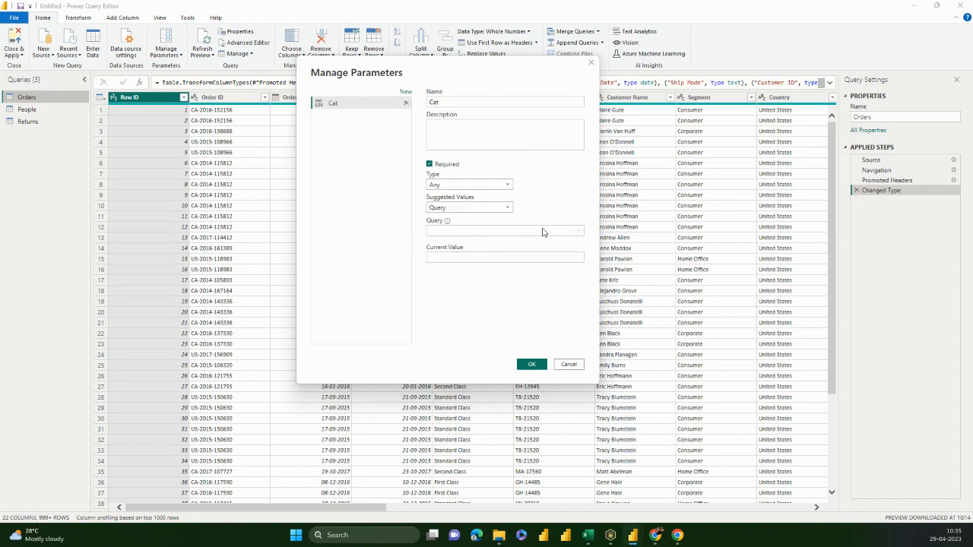
click(569, 364)
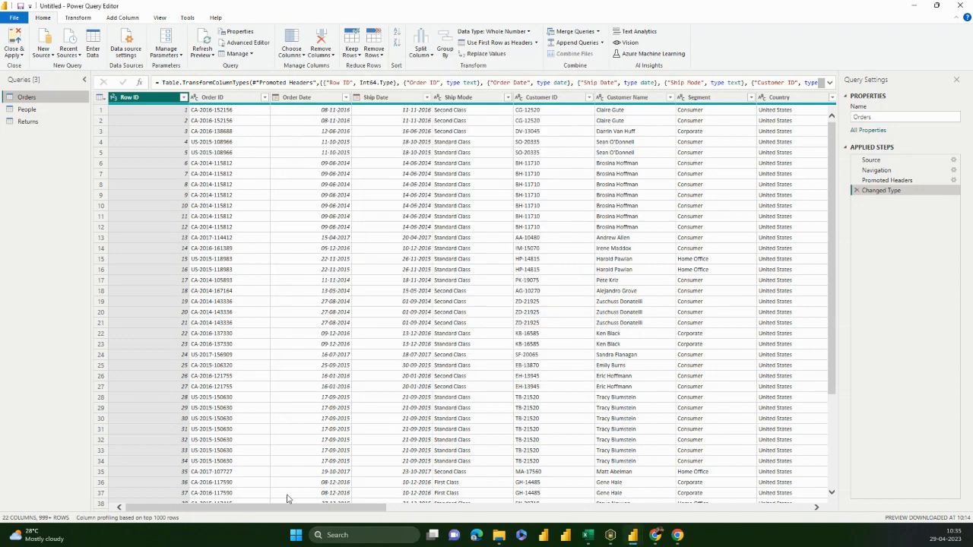
Add the Orders table's Segment column as a new list query and remove its duplicates
scroll(292, 508, right, 3)
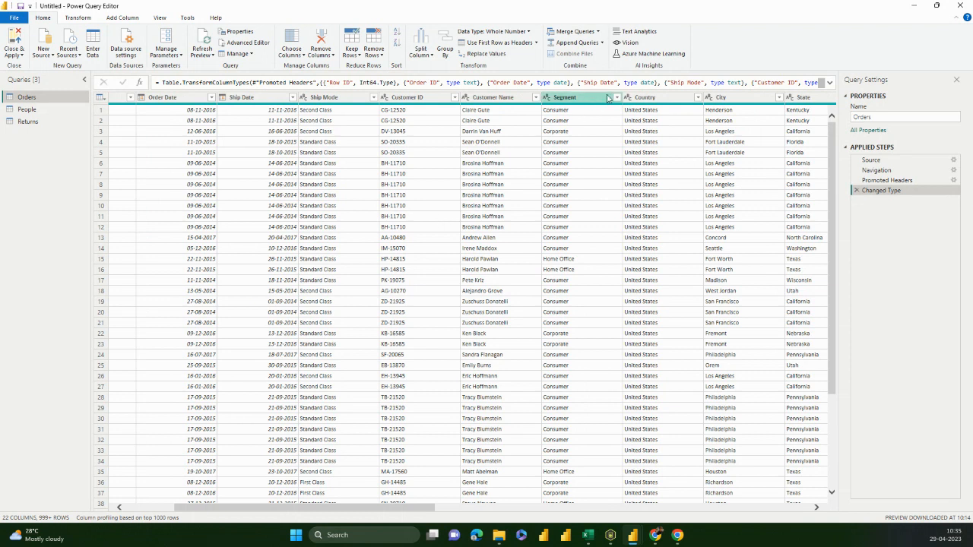
right_click(577, 100)
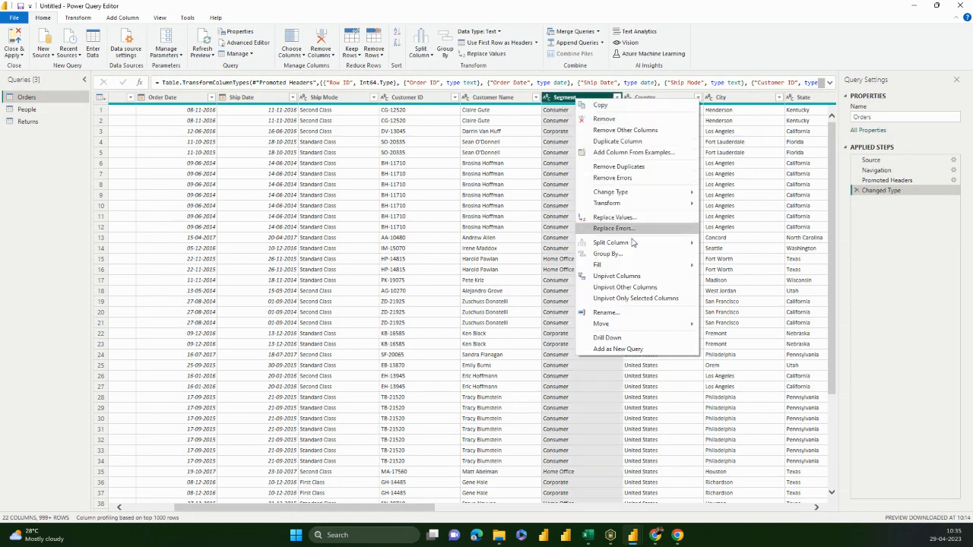
click(638, 349)
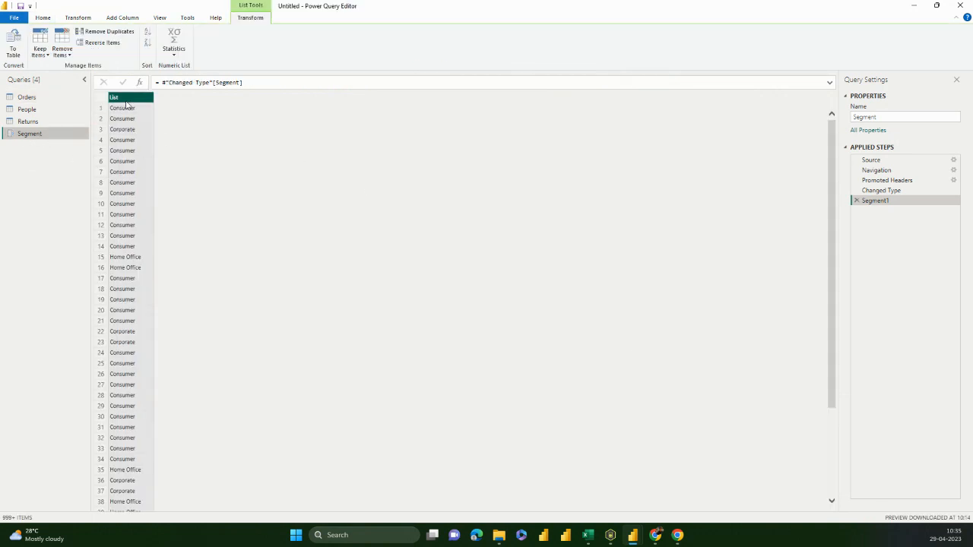
click(97, 34)
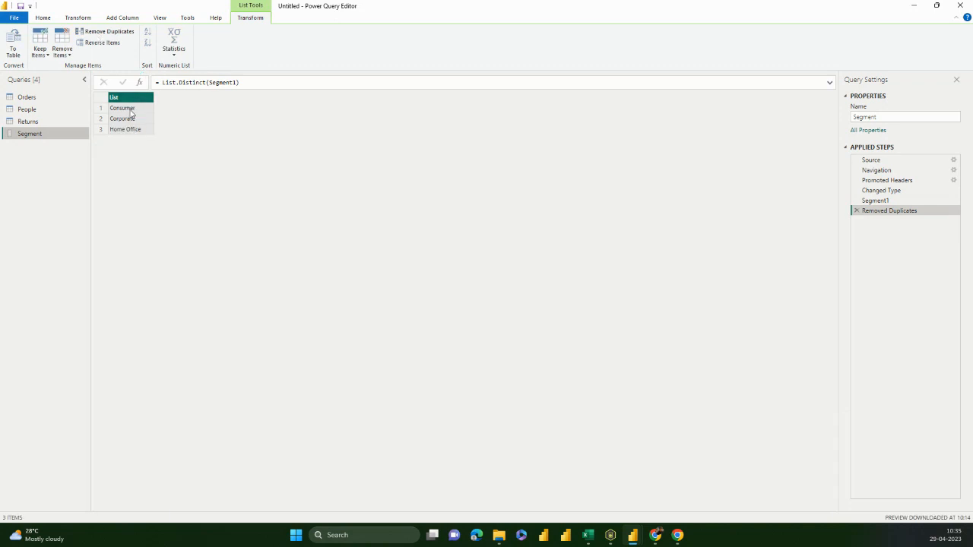
Create a parameter named Segment1 with suggested values from the Segment query and Corporate as its current value
click(56, 98)
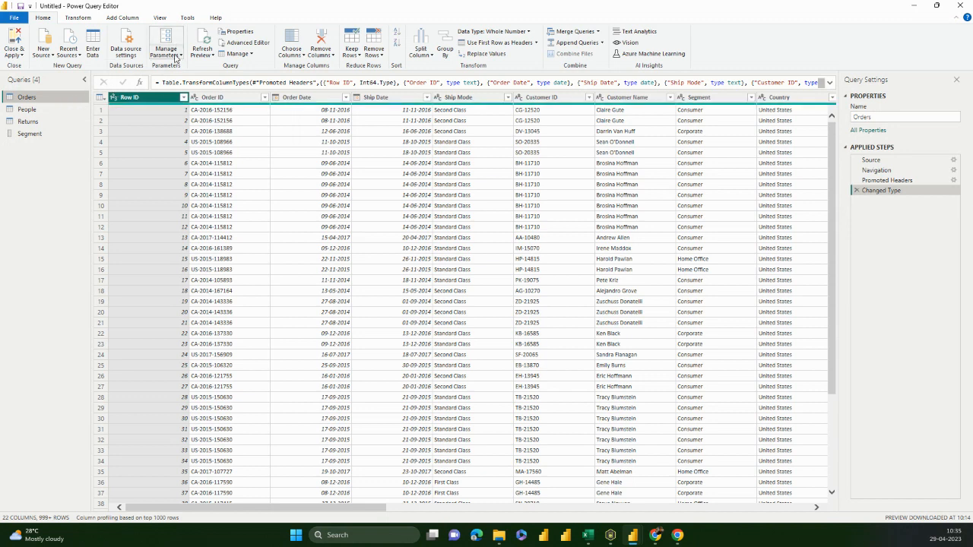
click(177, 58)
click(160, 87)
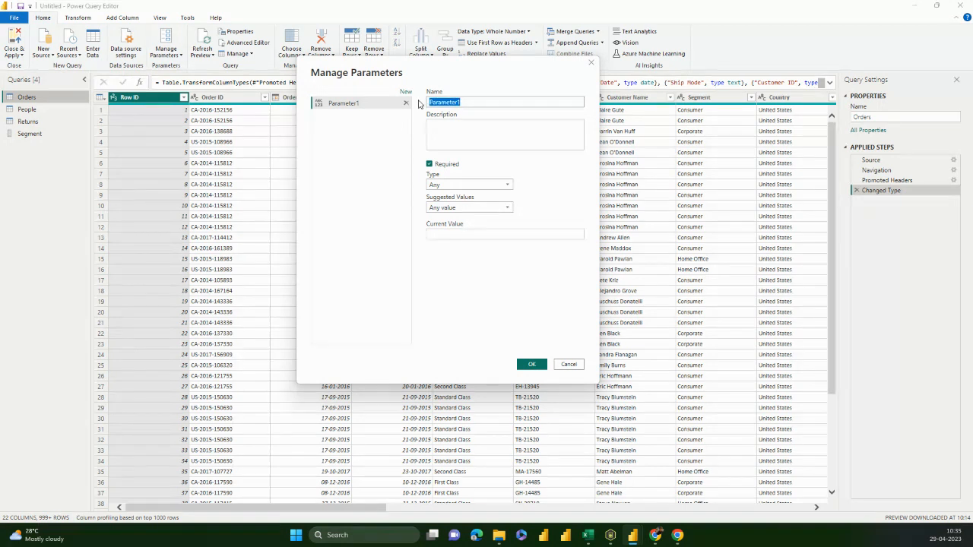
text(Segment1)
click(481, 207)
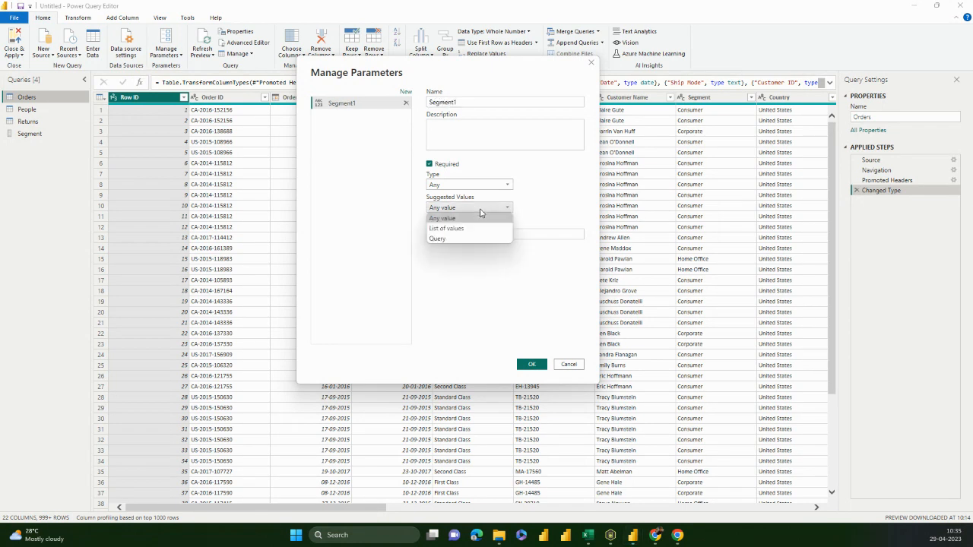
click(491, 238)
click(492, 231)
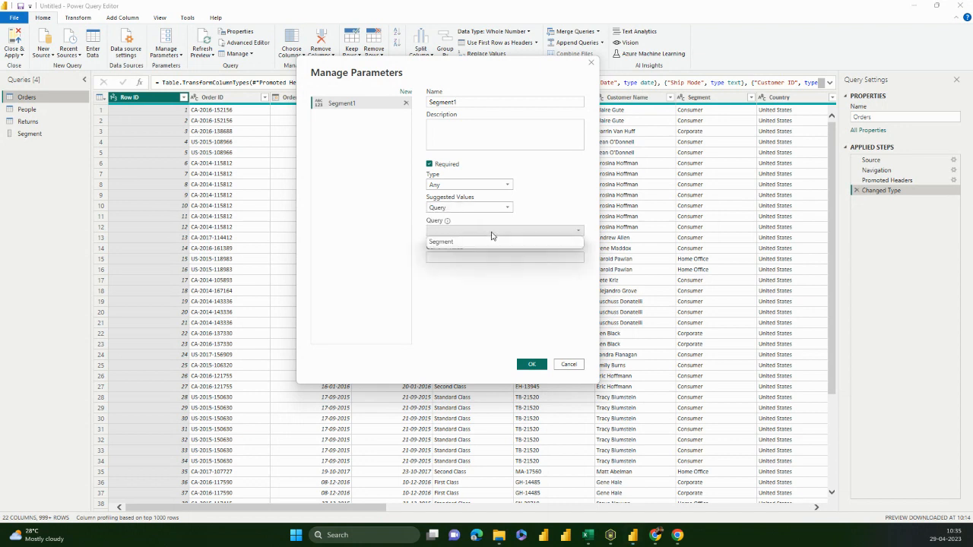
click(490, 242)
click(492, 257)
text(Corporate)
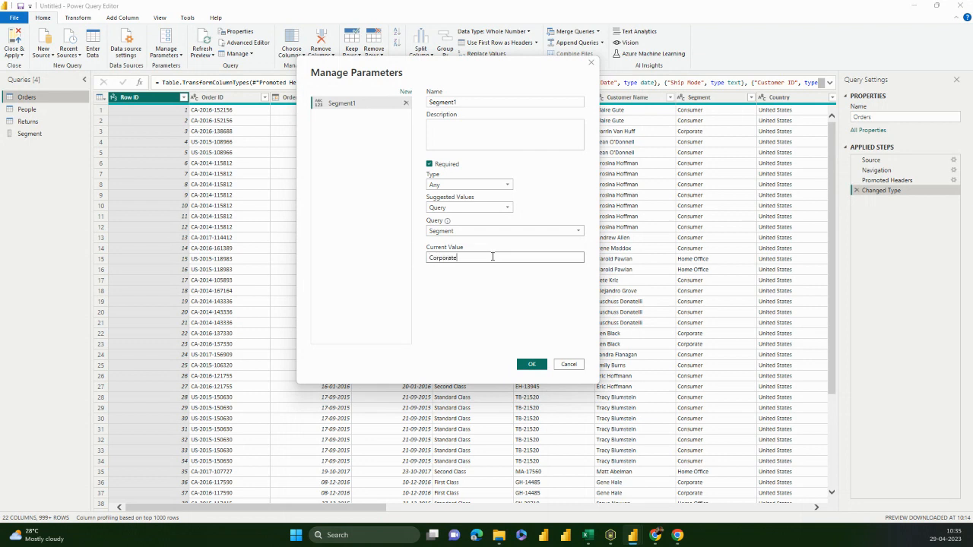
click(526, 364)
click(532, 365)
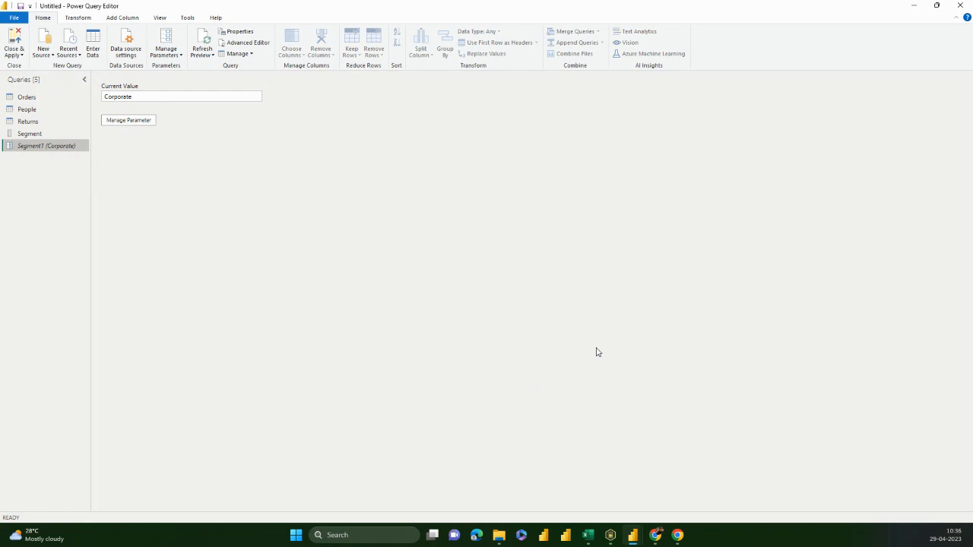
Compare the Segment list query with the Segment1 parameter
click(60, 134)
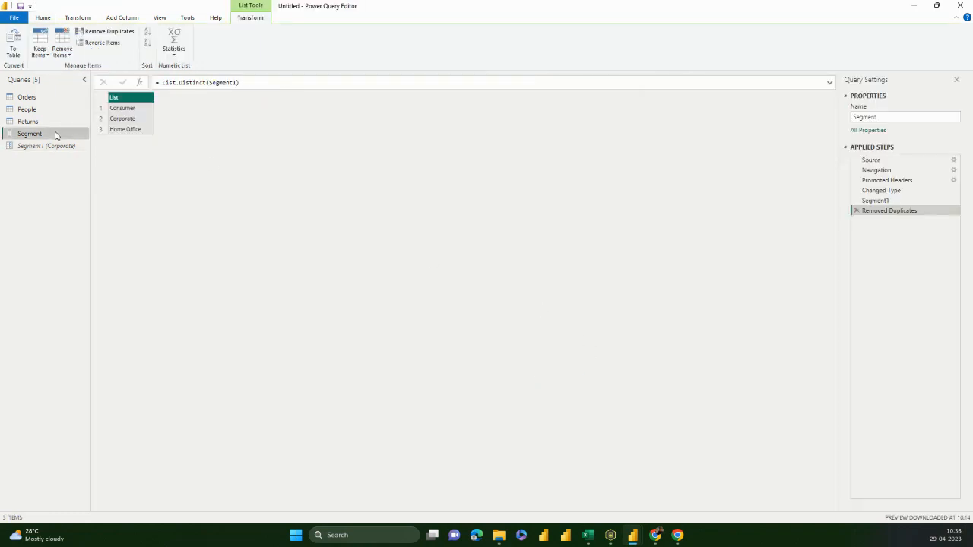
click(38, 147)
click(34, 137)
click(41, 146)
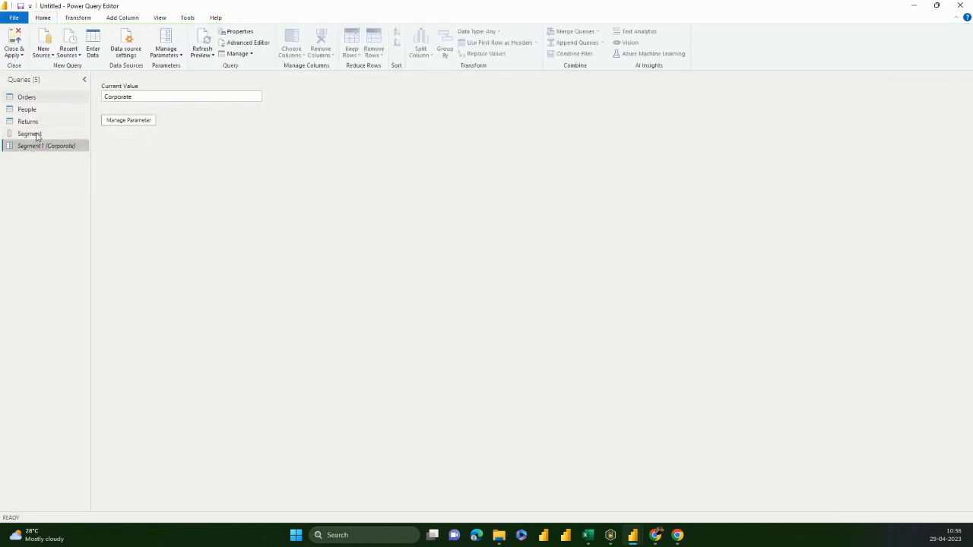
Filter the Orders query to rows where Segment equals the Segment1 parameter, and apply the queries to the report
click(39, 100)
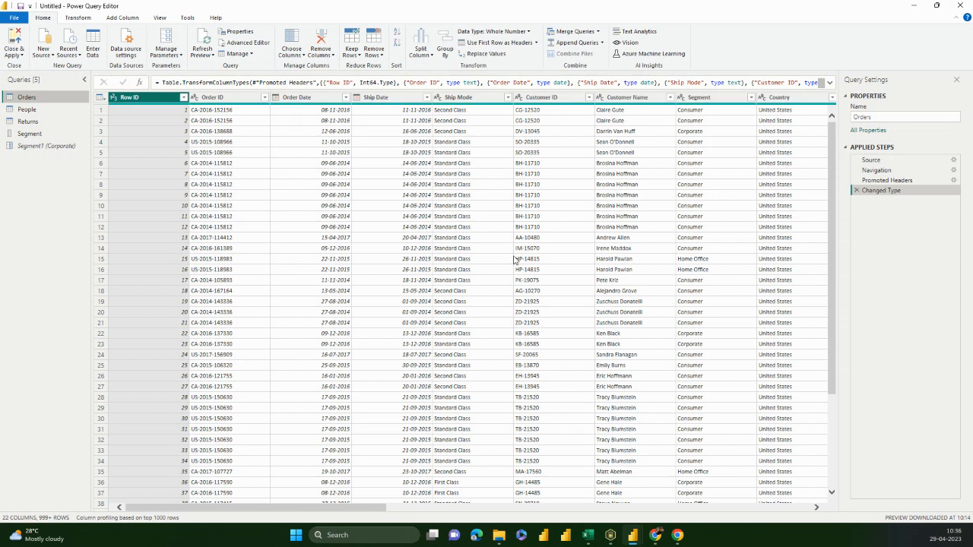
click(751, 99)
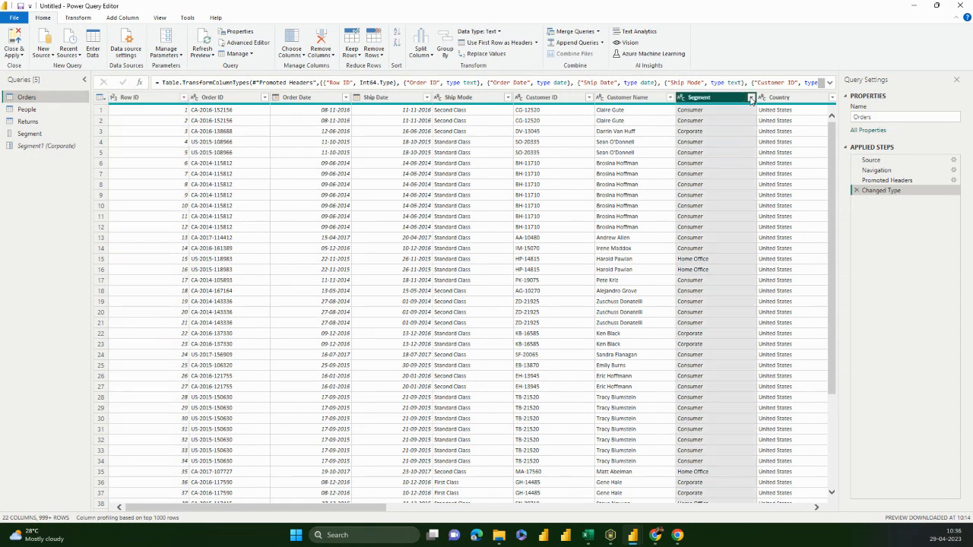
click(751, 100)
click(750, 98)
click(751, 99)
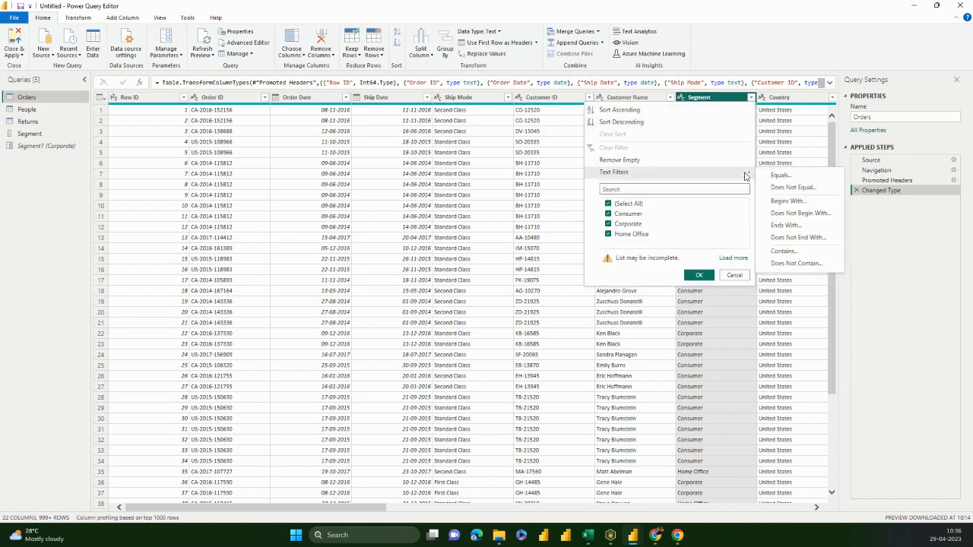
click(774, 177)
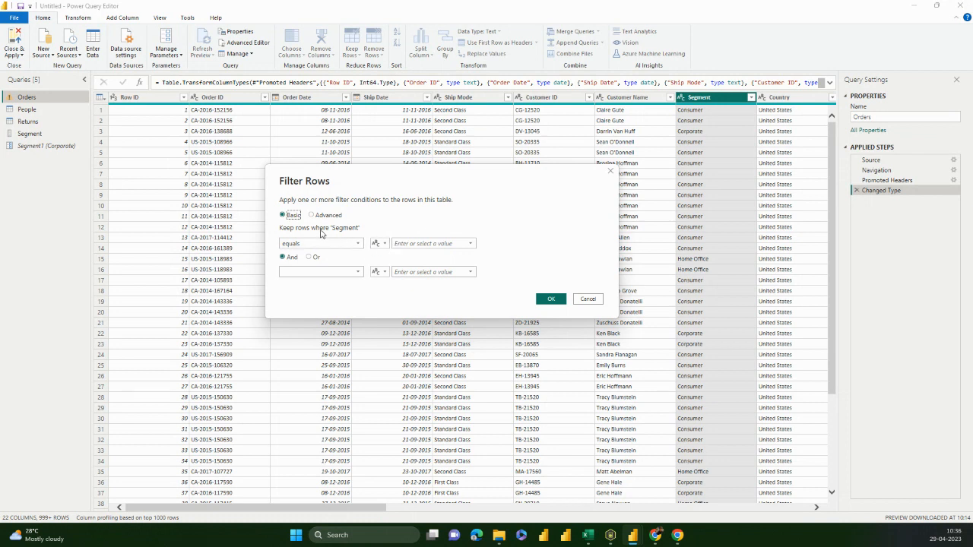
click(385, 244)
click(396, 265)
click(436, 245)
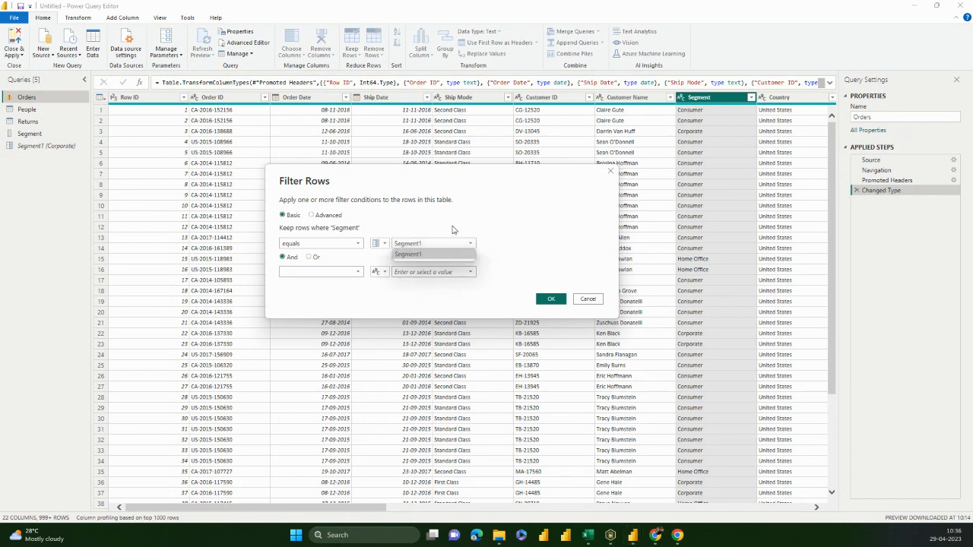
click(452, 230)
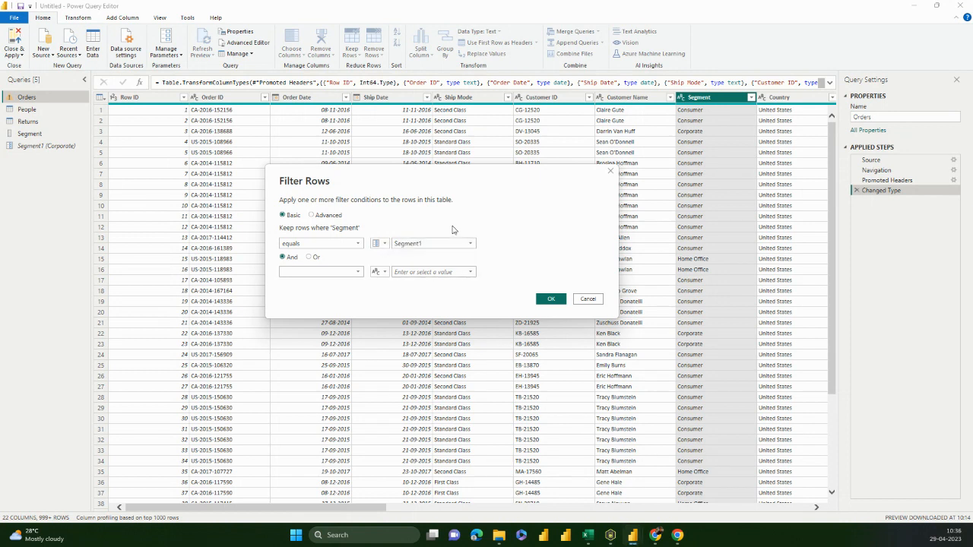
click(549, 301)
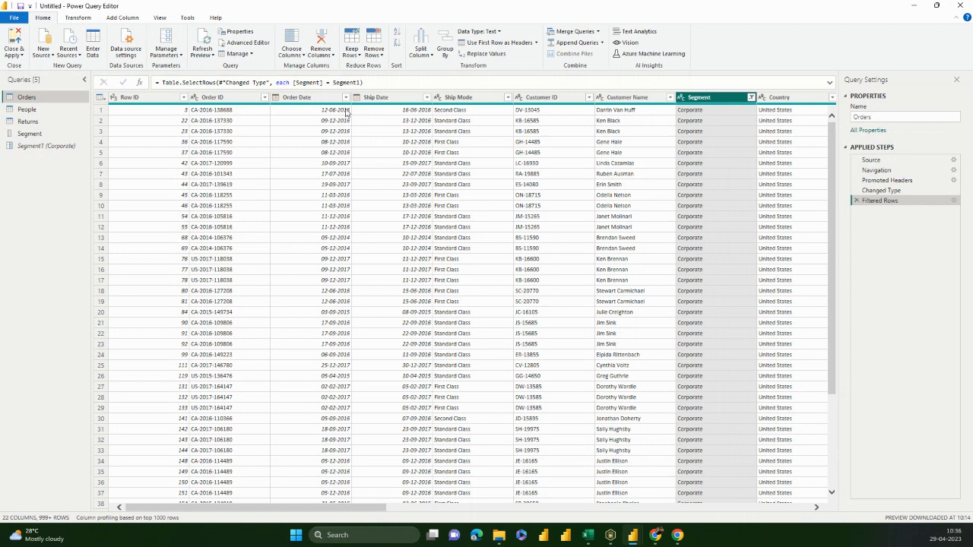
click(20, 38)
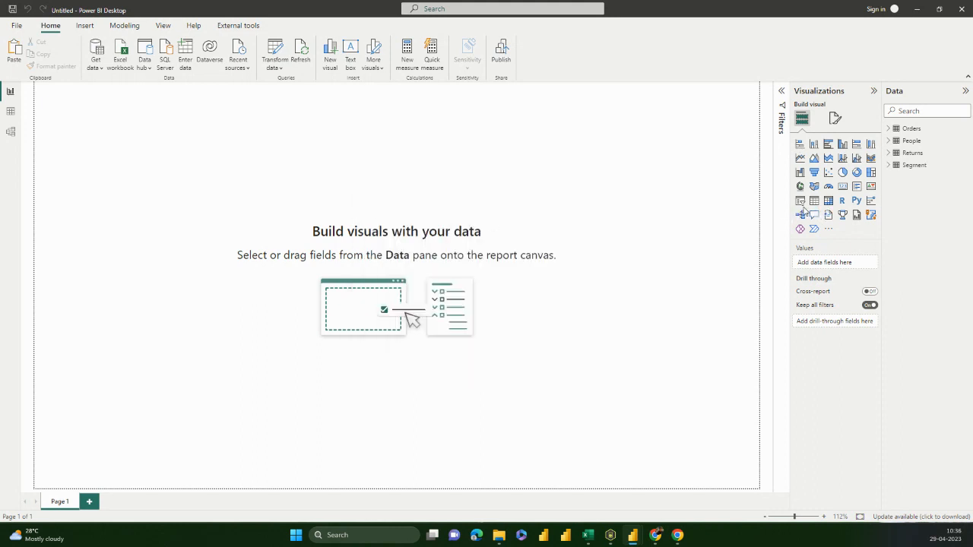
Add a table visual to the report page showing Category and Profit from Orders
click(814, 200)
click(889, 129)
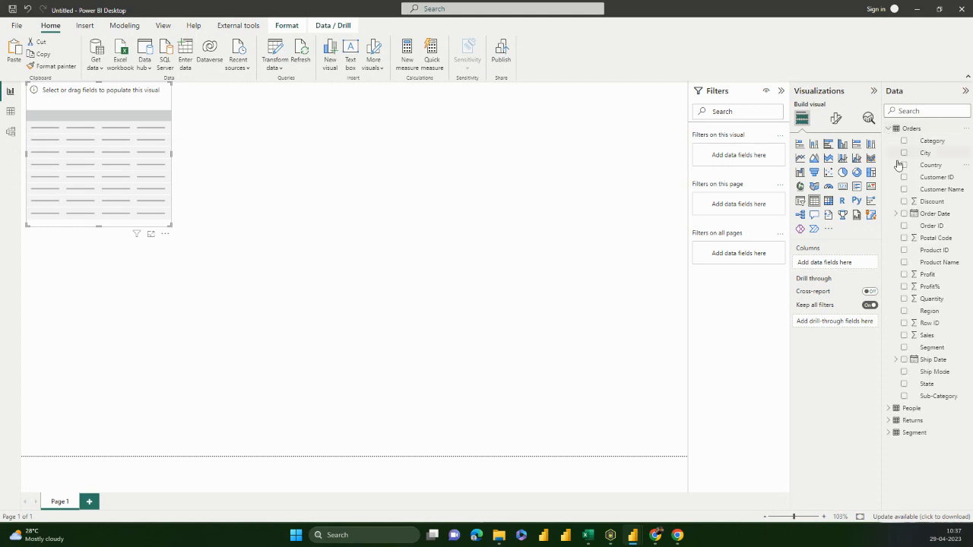
click(904, 140)
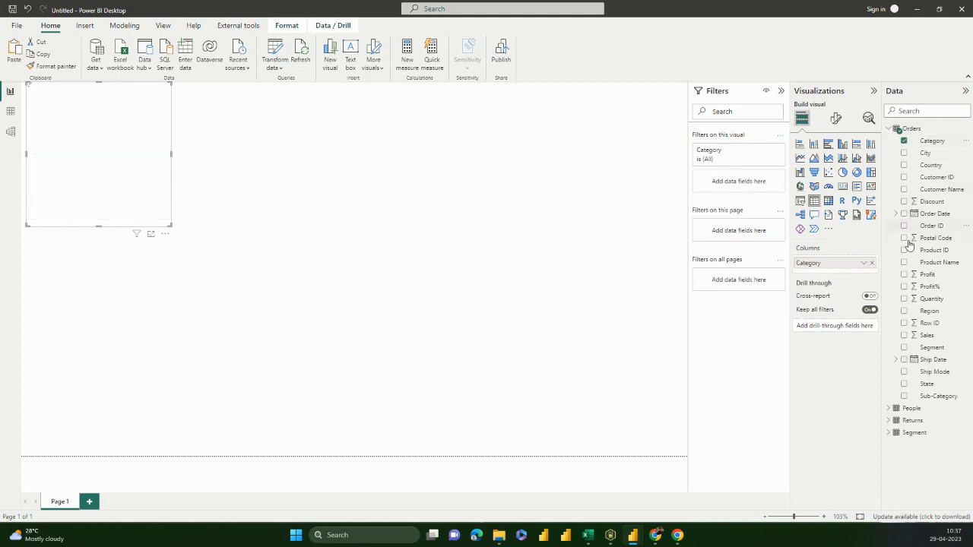
click(903, 274)
Duplicate the Category and Profit table beside the original and add Segment and Ship Mode to the copy
drag(139, 185, 335, 213)
key(ctrl+c)
key(ctrl+v)
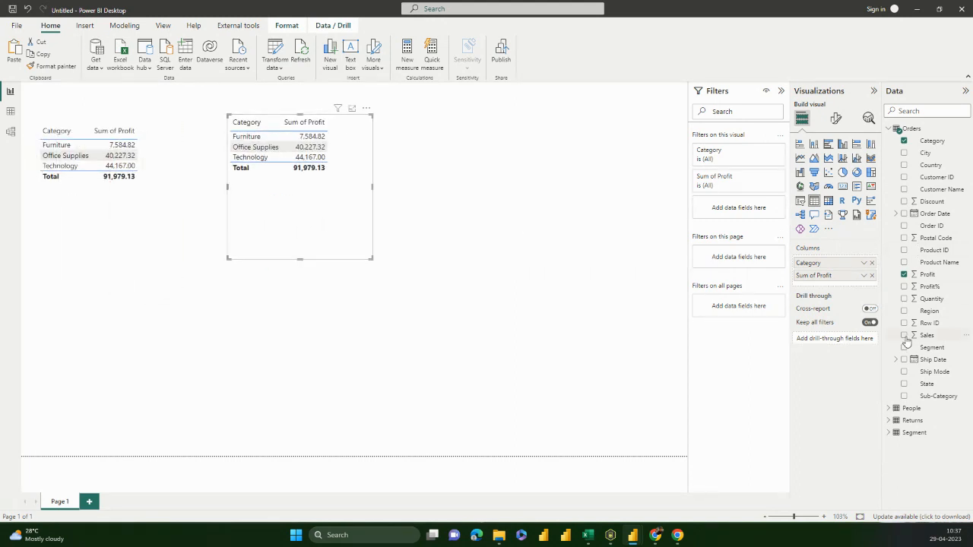
click(904, 348)
click(904, 372)
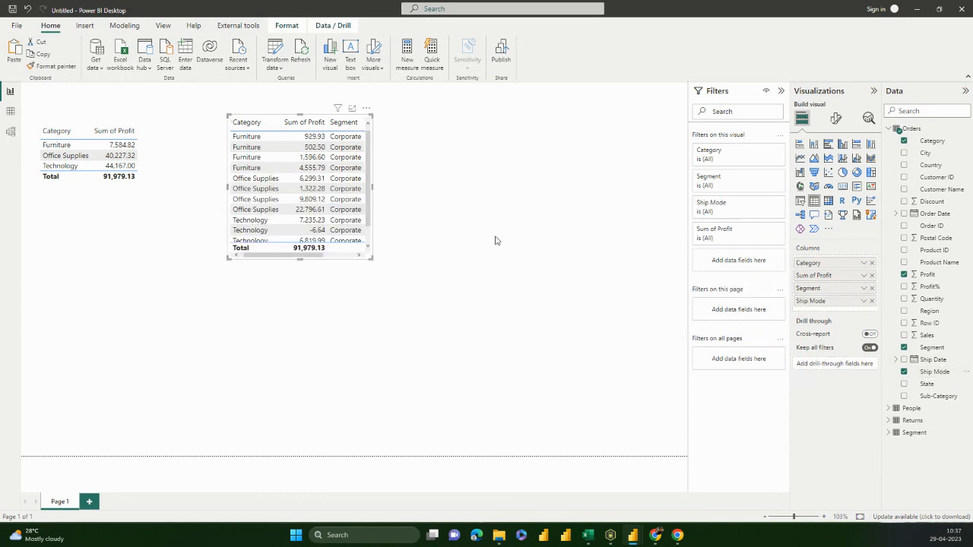
Enlarge the copied table to fit all its columns and rows, and align both tables side by side
drag(372, 261, 517, 339)
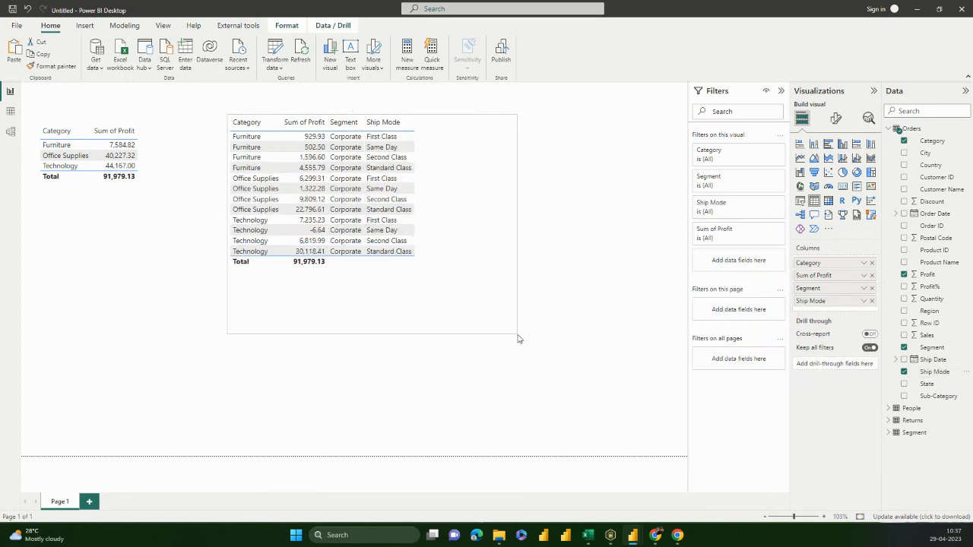
drag(449, 300, 393, 320)
drag(111, 193, 103, 241)
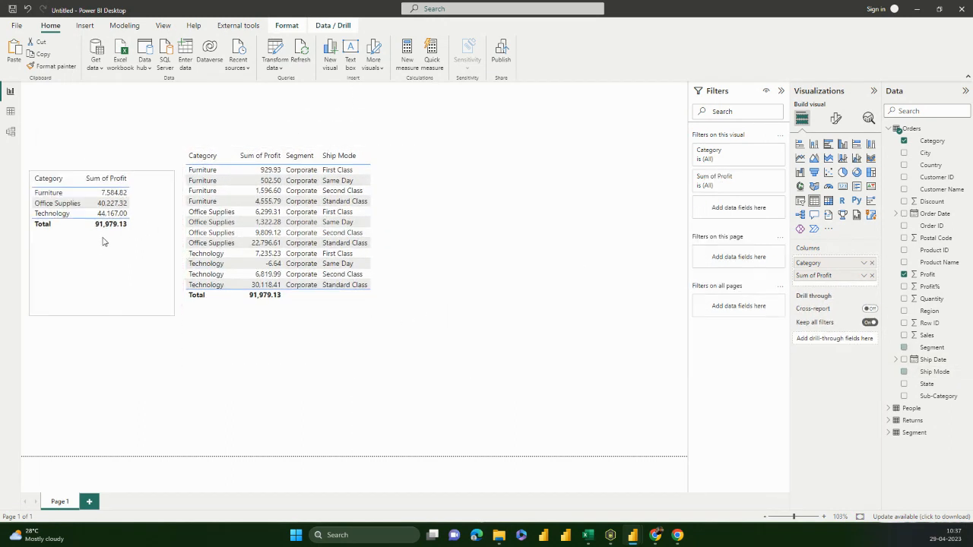
drag(406, 252, 409, 274)
click(373, 135)
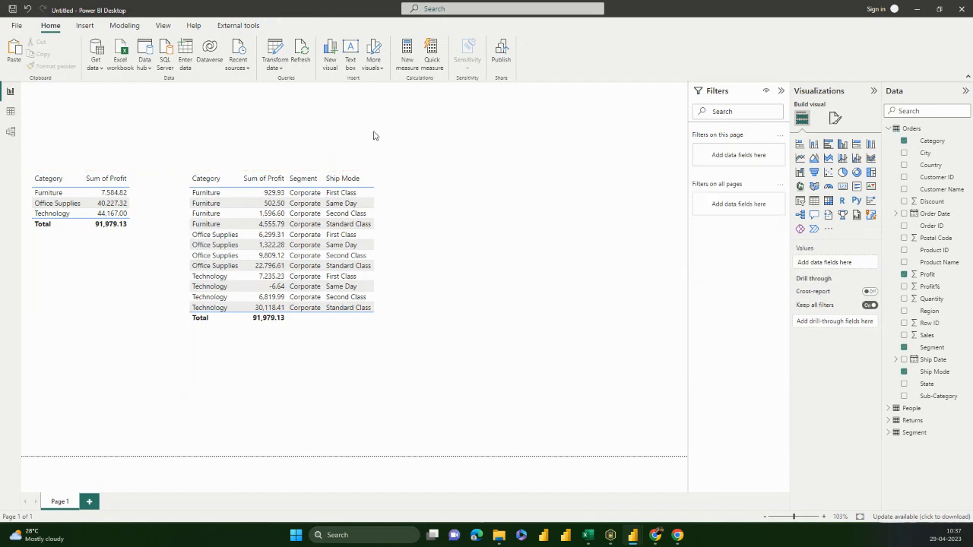
Set the Segment1 parameter to Home Office from the report and apply the pending query changes
click(276, 69)
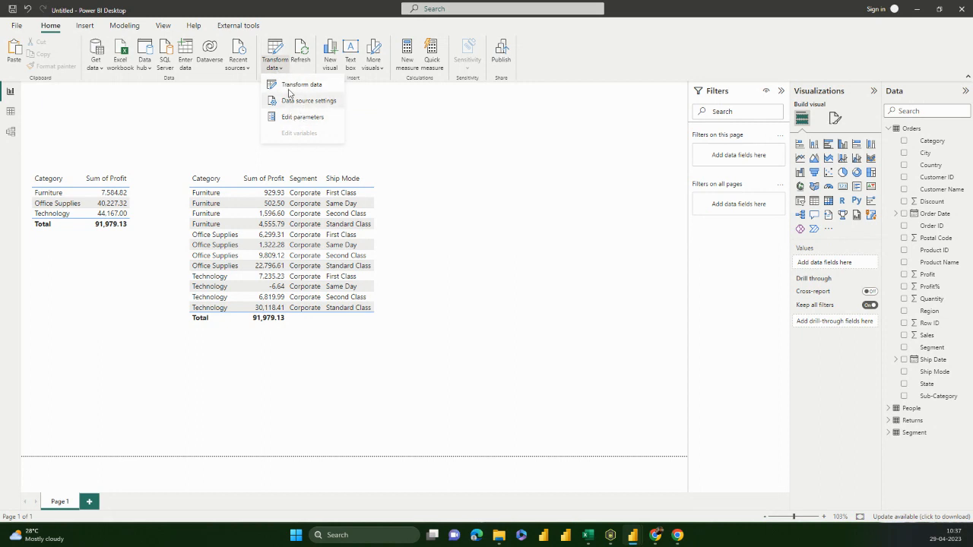
click(296, 116)
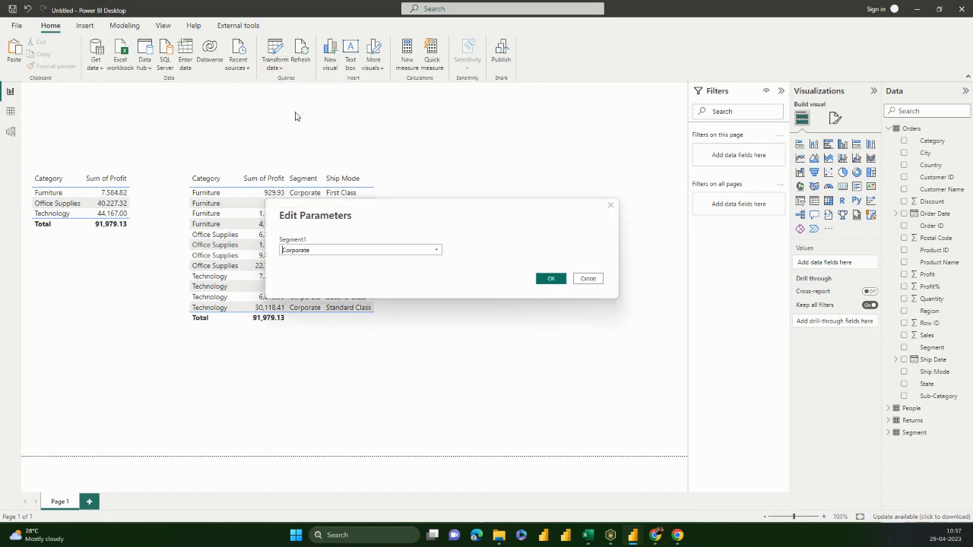
click(437, 249)
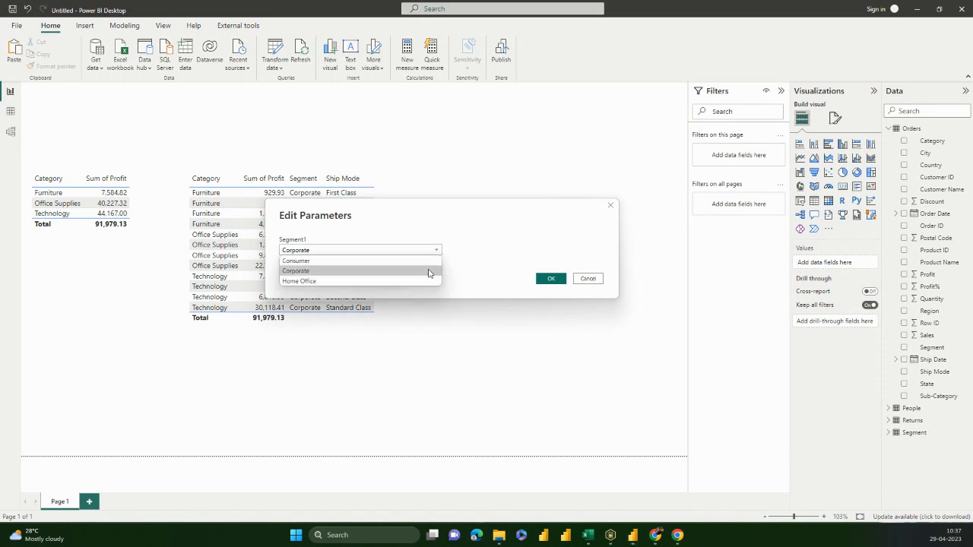
click(429, 271)
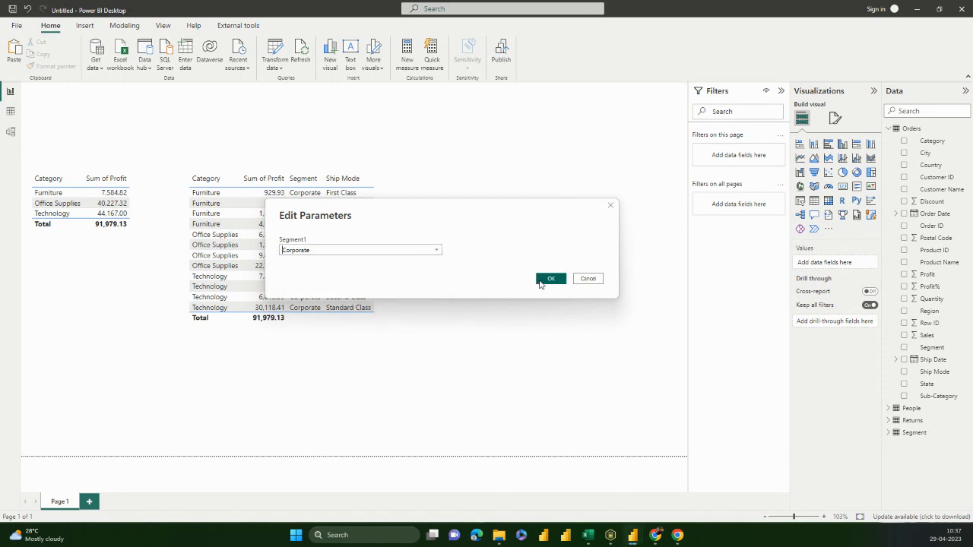
click(437, 250)
click(419, 281)
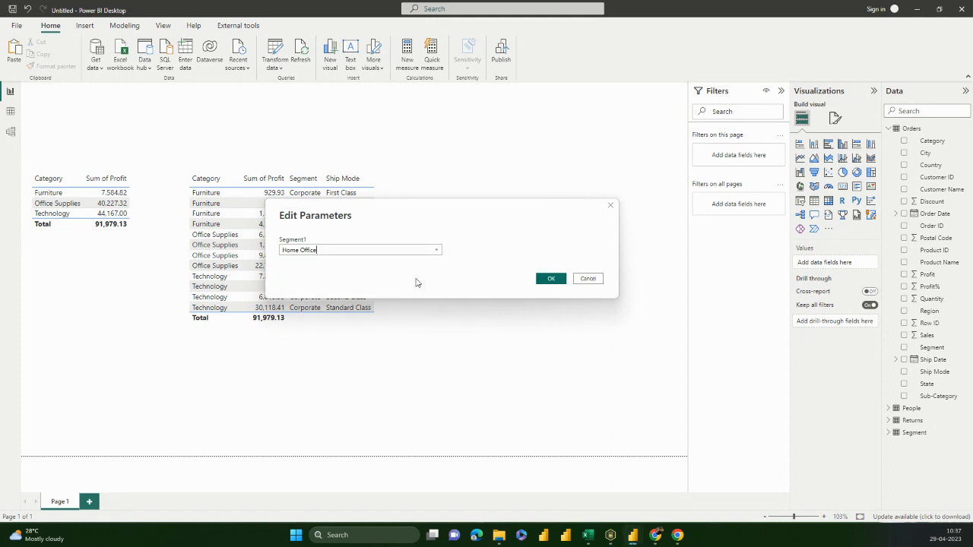
click(548, 280)
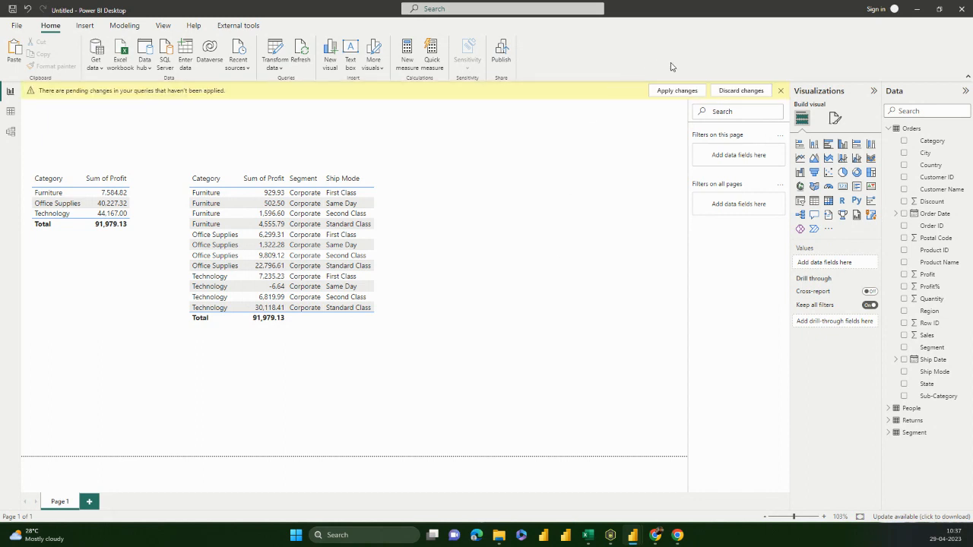
click(677, 90)
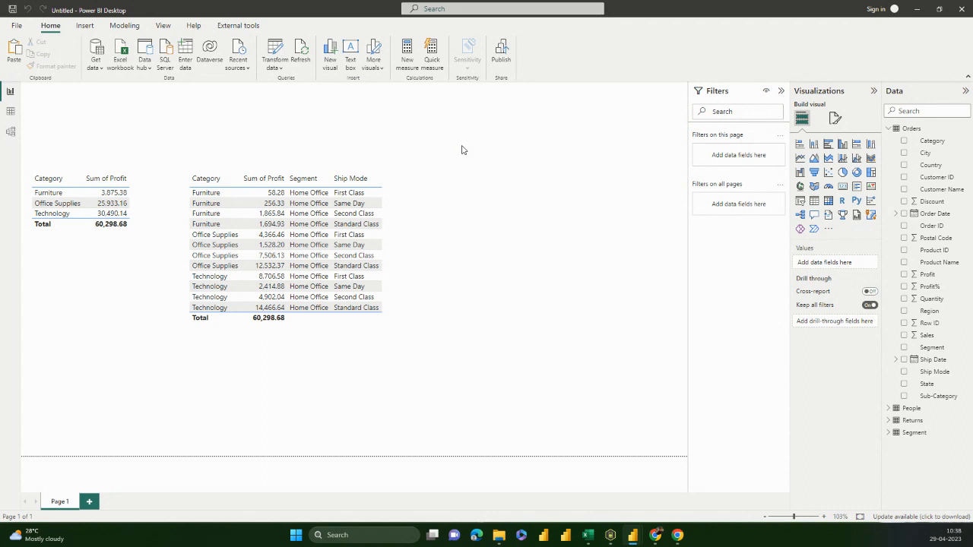
Review the selectable values of the Segment1 parameter from the report, leaving the parameter unedited
click(276, 68)
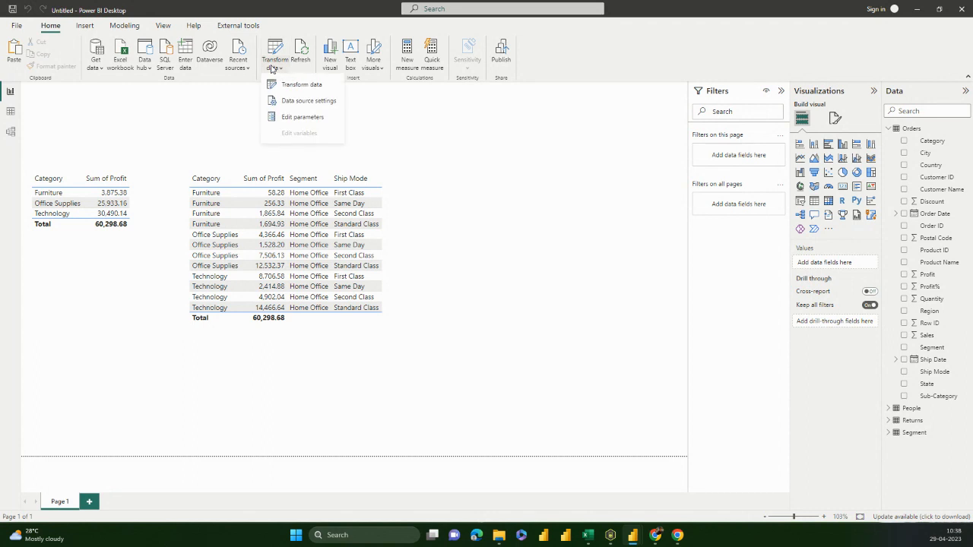
click(288, 116)
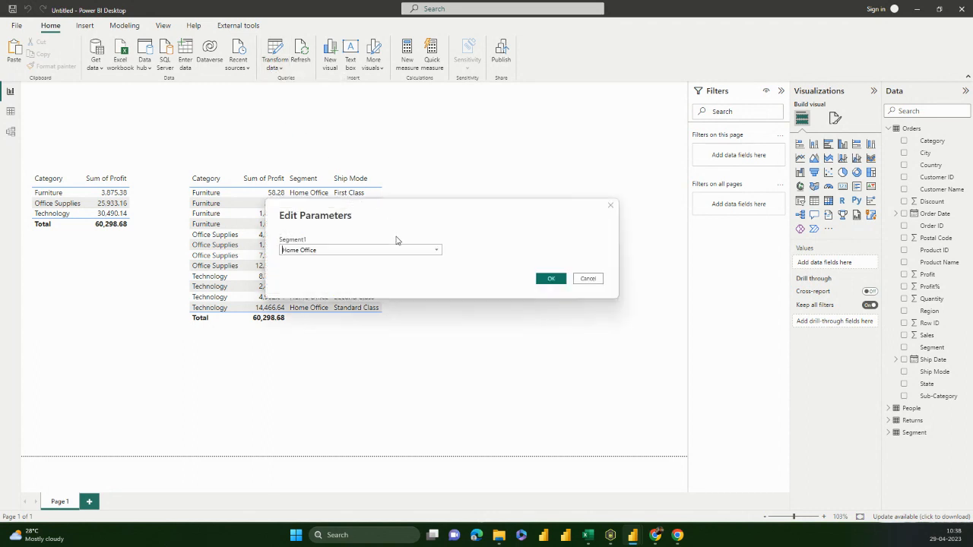
click(436, 250)
click(468, 223)
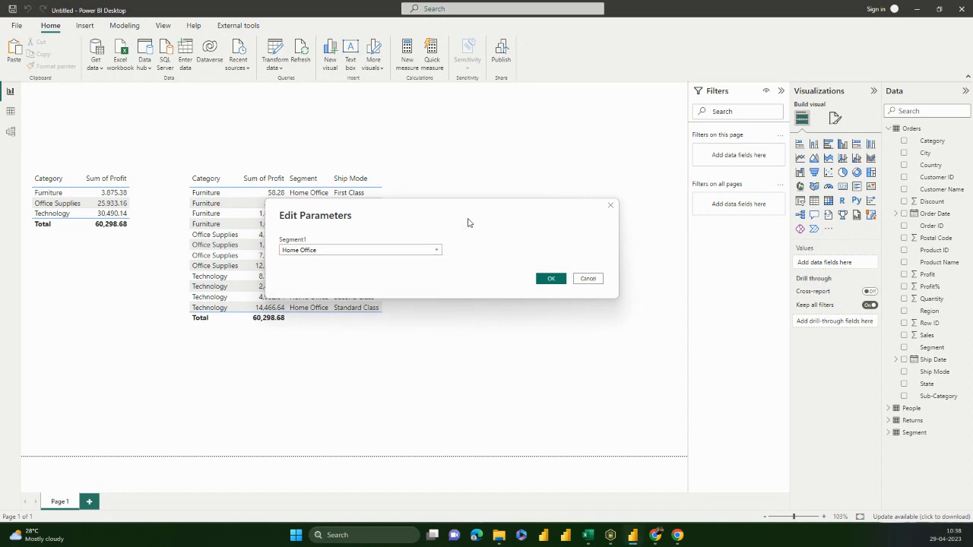
click(589, 278)
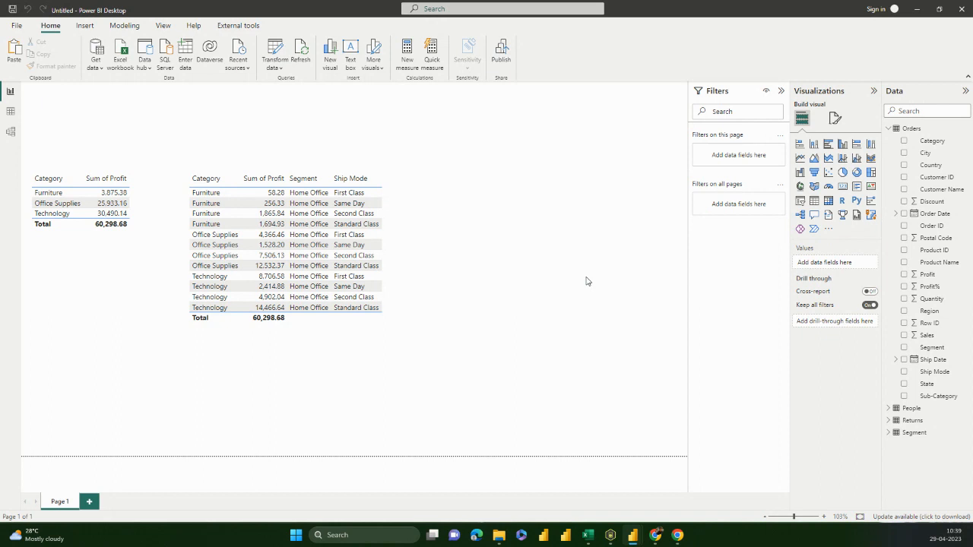
Open the Power Query Editor and start a new connection to a SQL Server database
click(280, 68)
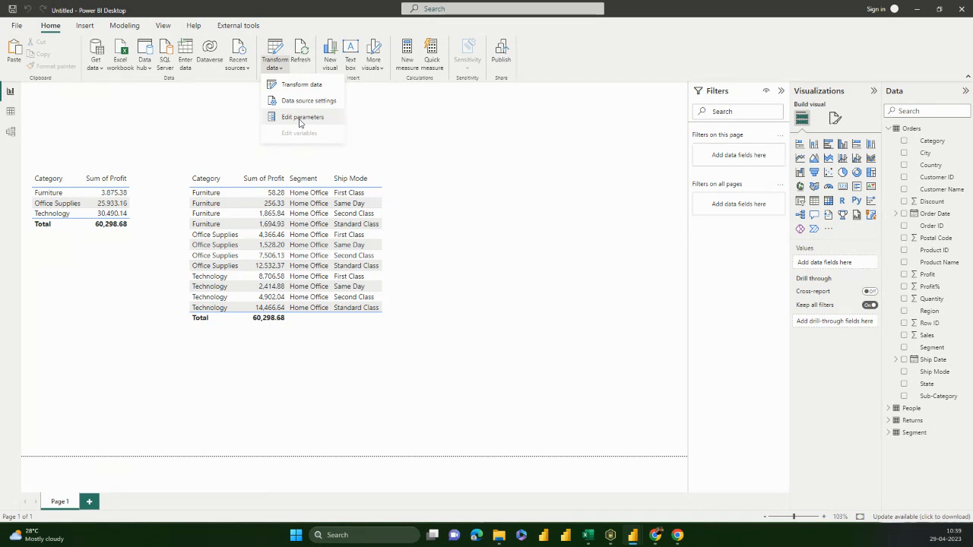
click(300, 87)
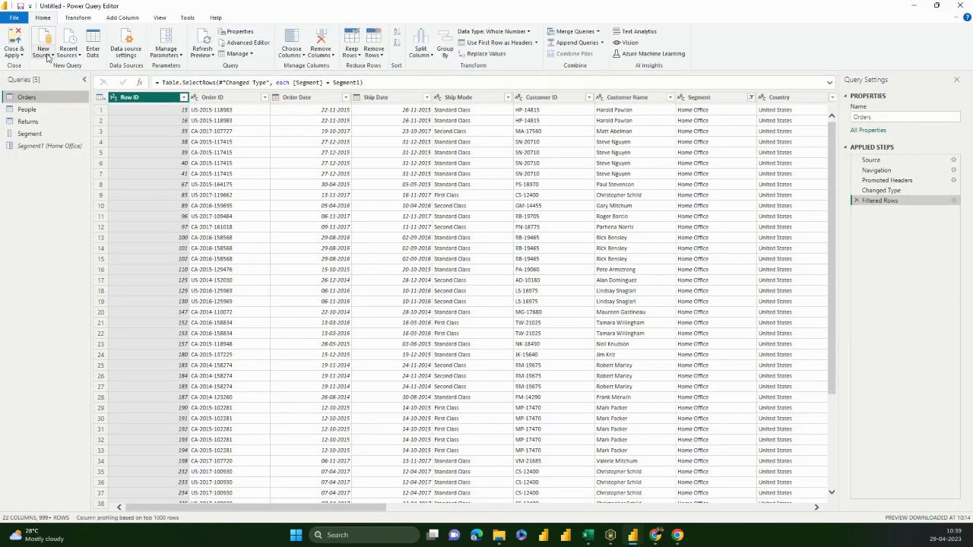
click(46, 58)
click(54, 244)
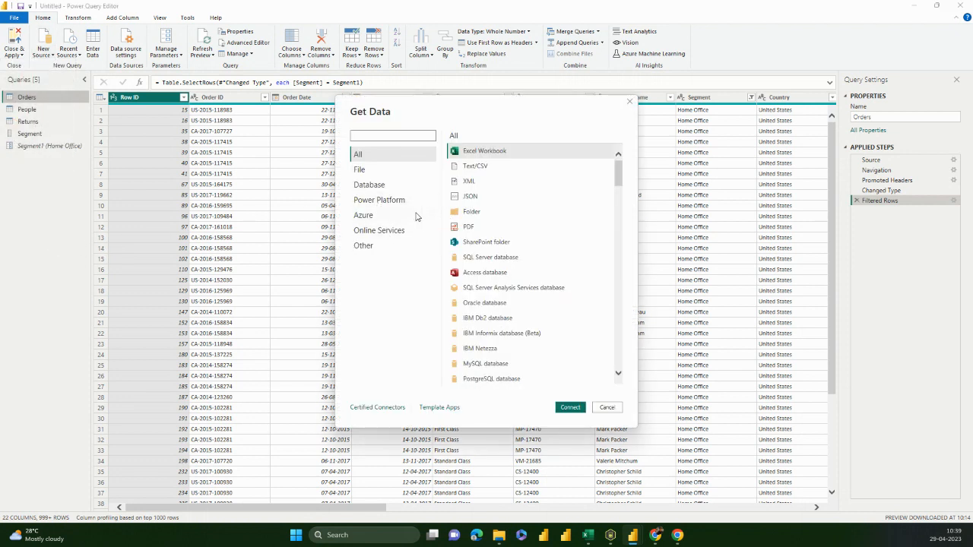
click(480, 259)
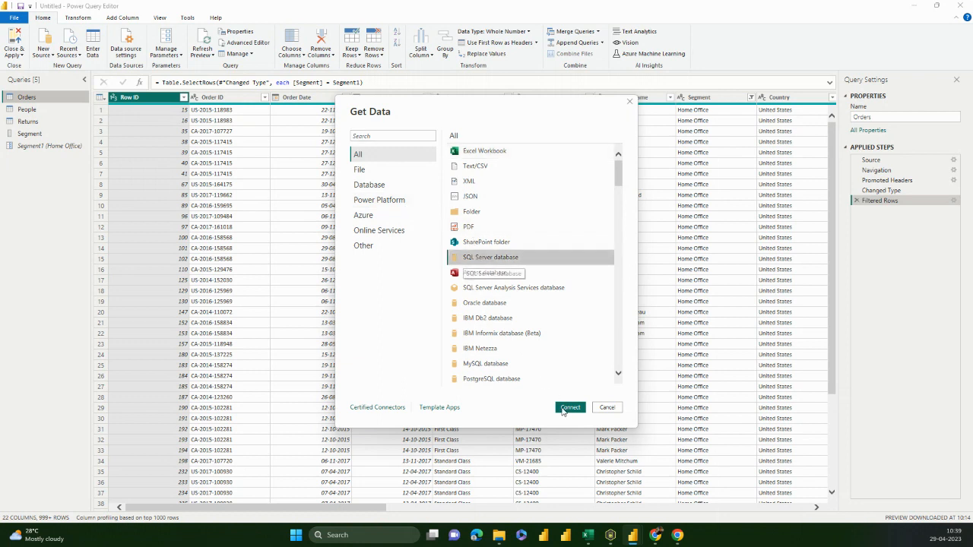
click(567, 411)
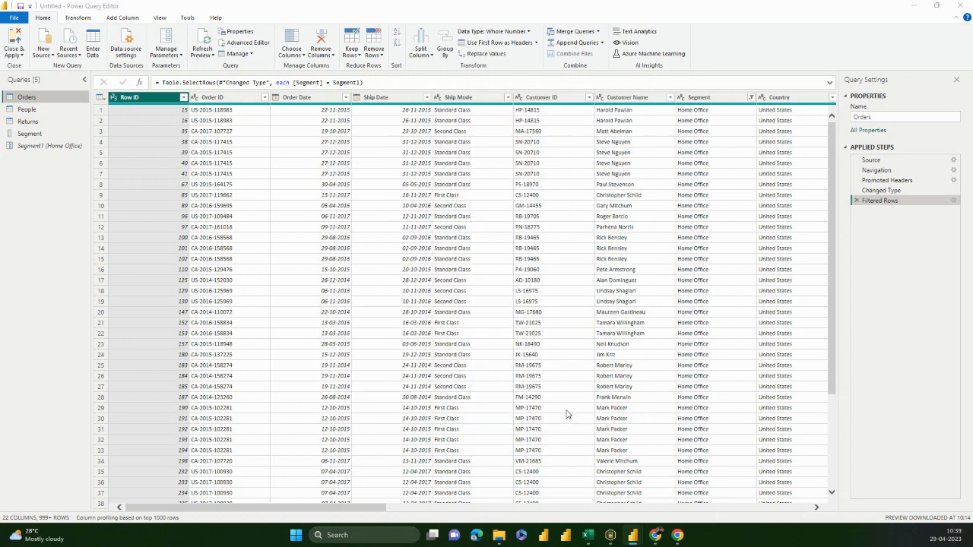
Examine the text and parameter input options for the Server field of the SQL Server connection
click(293, 202)
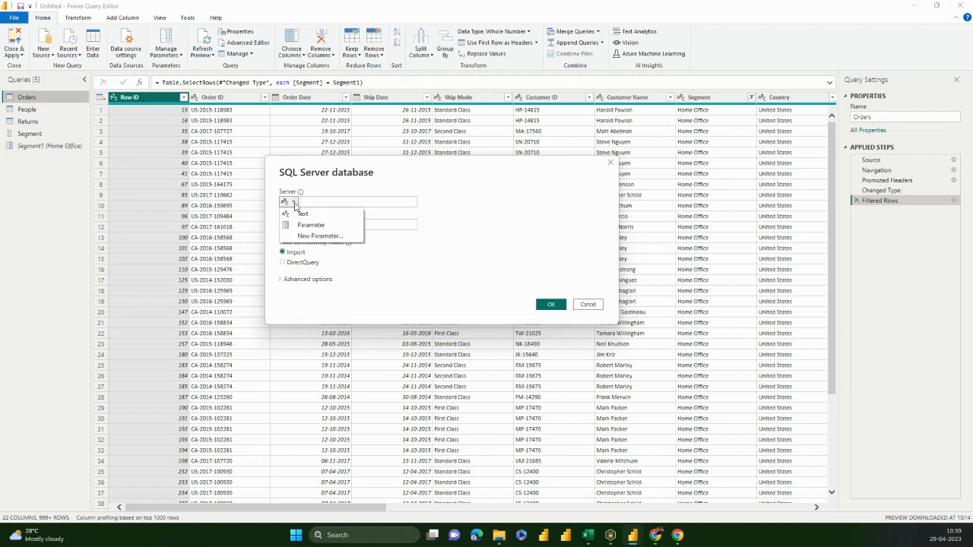
click(362, 190)
click(319, 204)
click(319, 224)
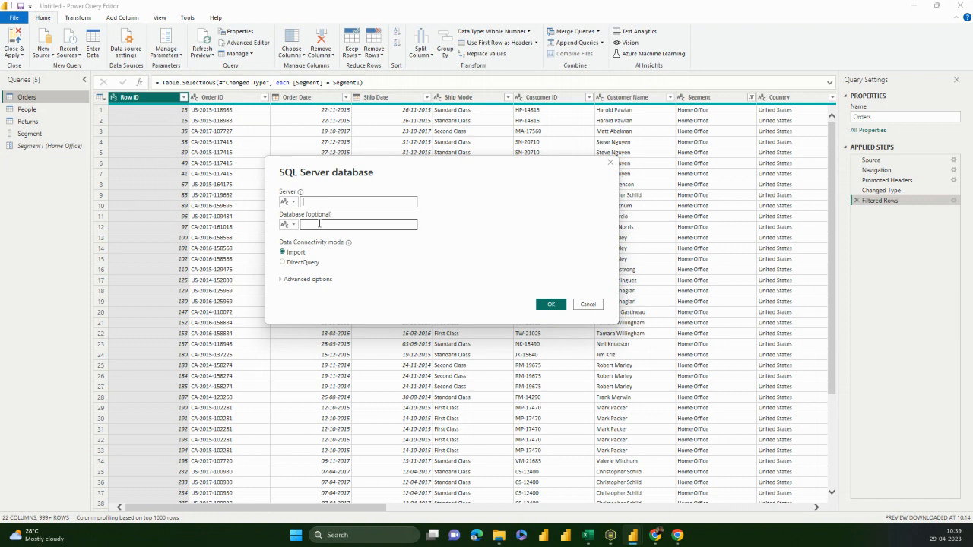
click(288, 201)
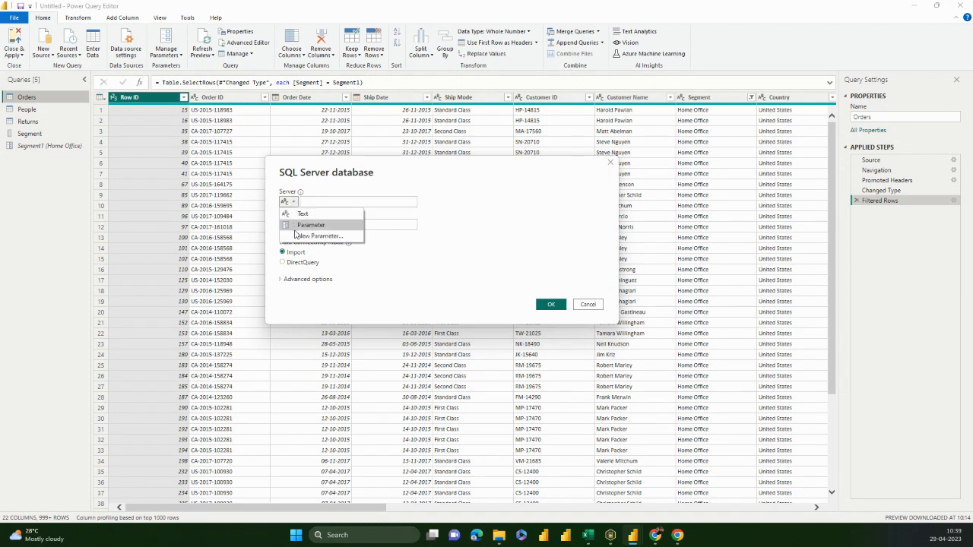
click(387, 193)
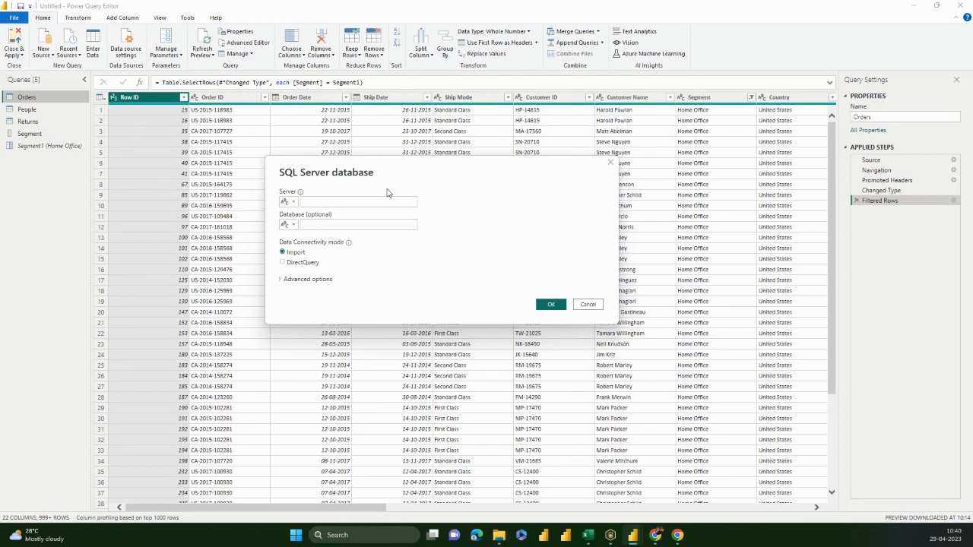
Examine the advanced options of the SQL Server connection, including the SQL statement field, and leave without connecting
click(301, 226)
click(297, 282)
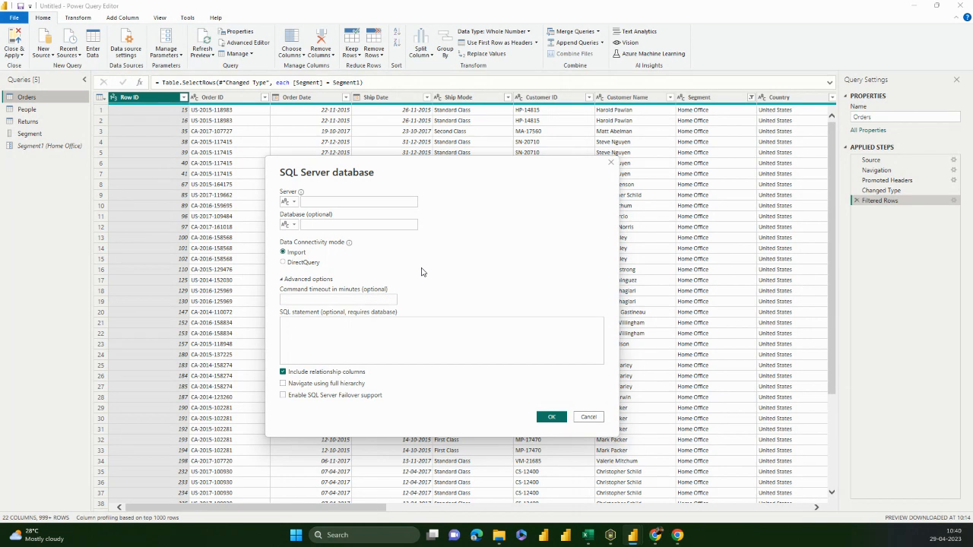
click(589, 418)
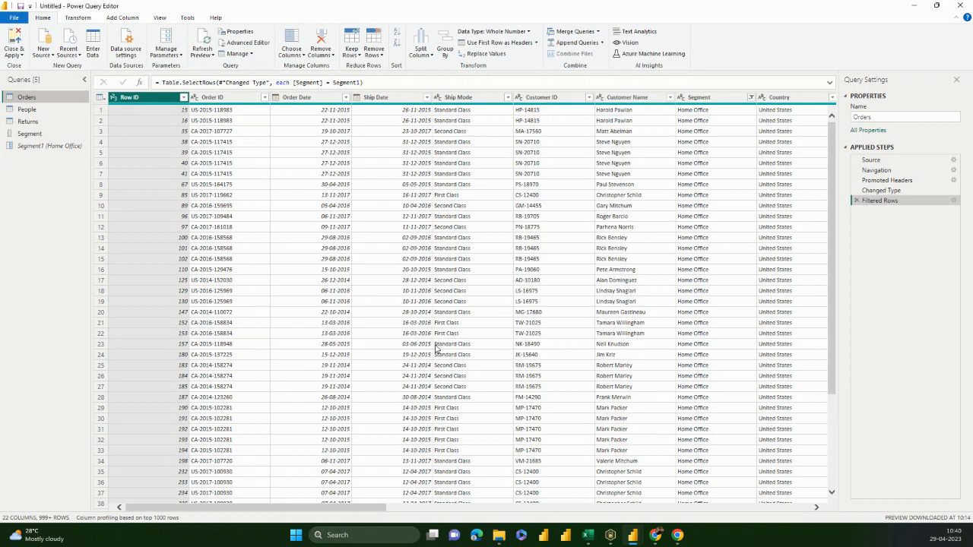
Examine the Excel source file path in the Orders query's M code and close the code unedited
click(251, 42)
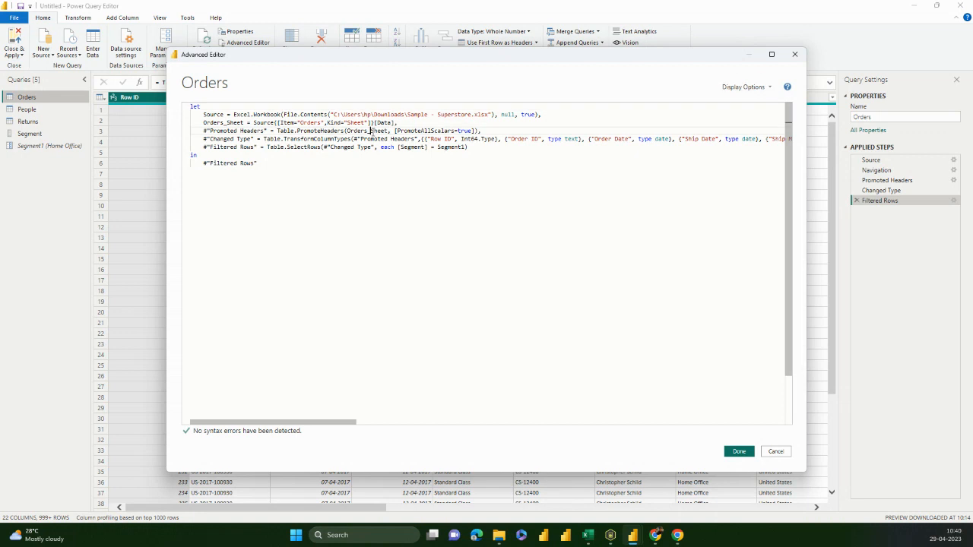
drag(334, 114, 492, 114)
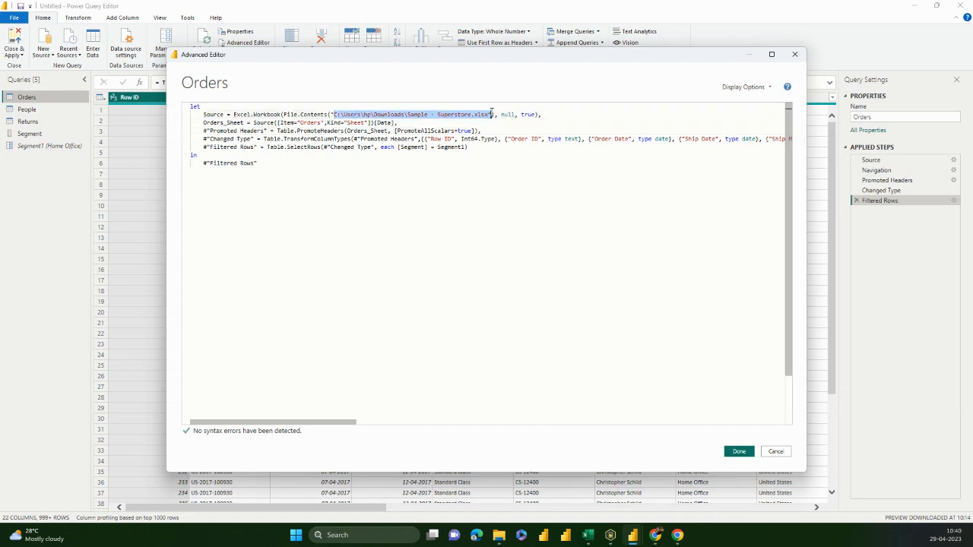
click(482, 154)
drag(335, 114, 486, 114)
click(384, 114)
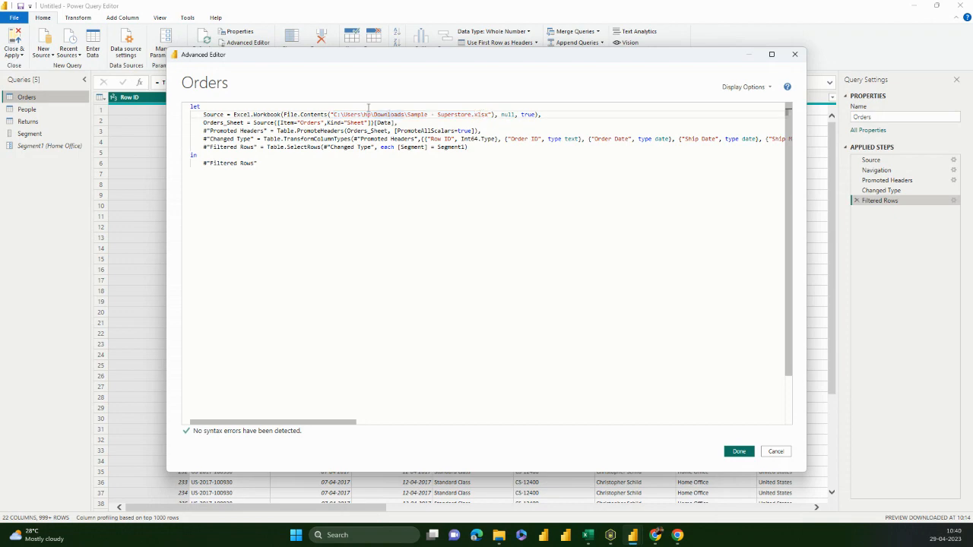
click(795, 54)
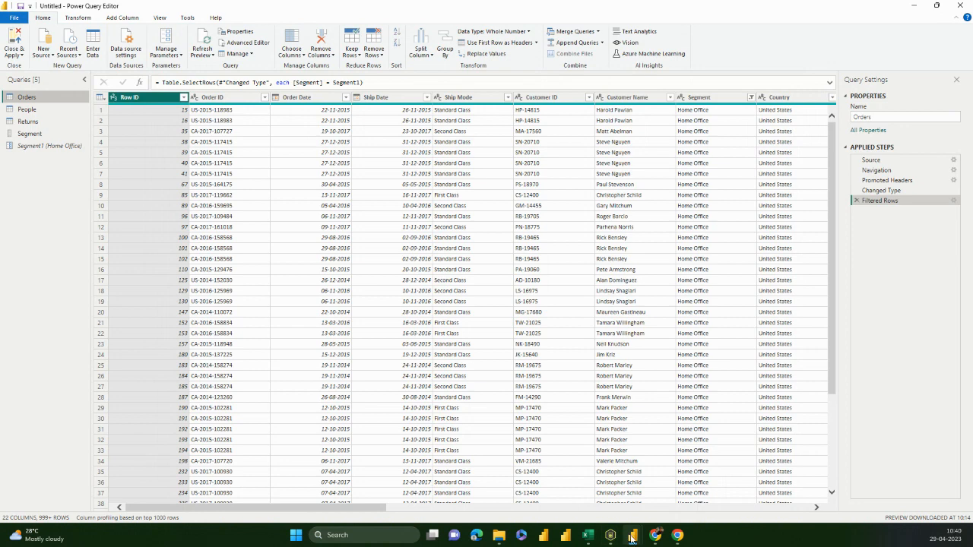
Return to the report window and review the Segment1 parameter's selectable values again without editing it
mouse_move(633, 538)
click(683, 479)
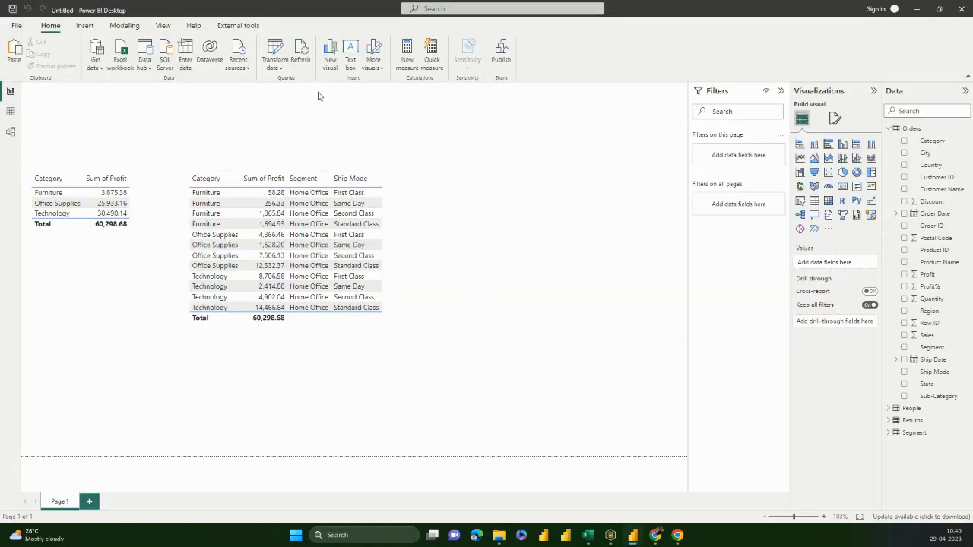
click(266, 68)
click(291, 117)
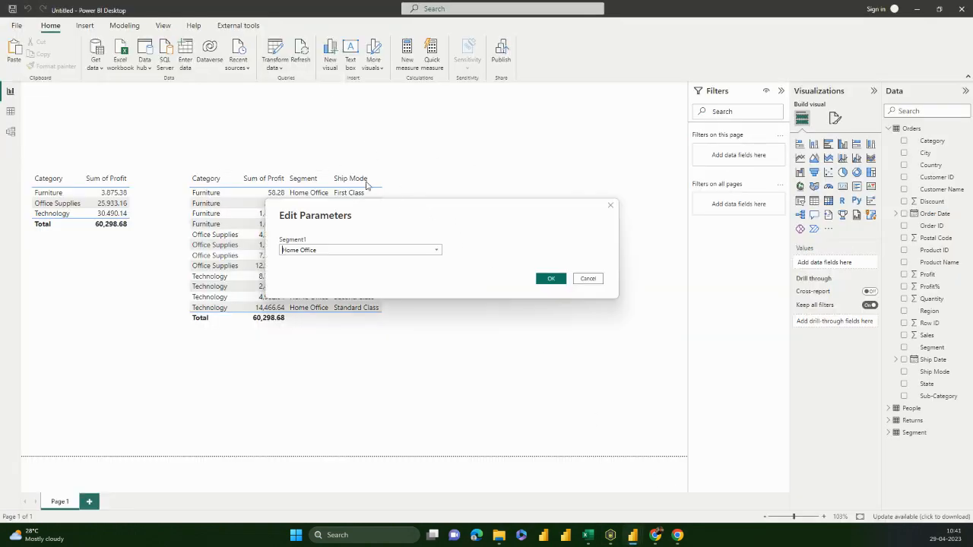
click(435, 253)
click(437, 281)
click(610, 205)
In the Power Query Editor, start a SQL Server connection and draft the SQL statement "select Country, city from Invoice where"
mouse_move(639, 535)
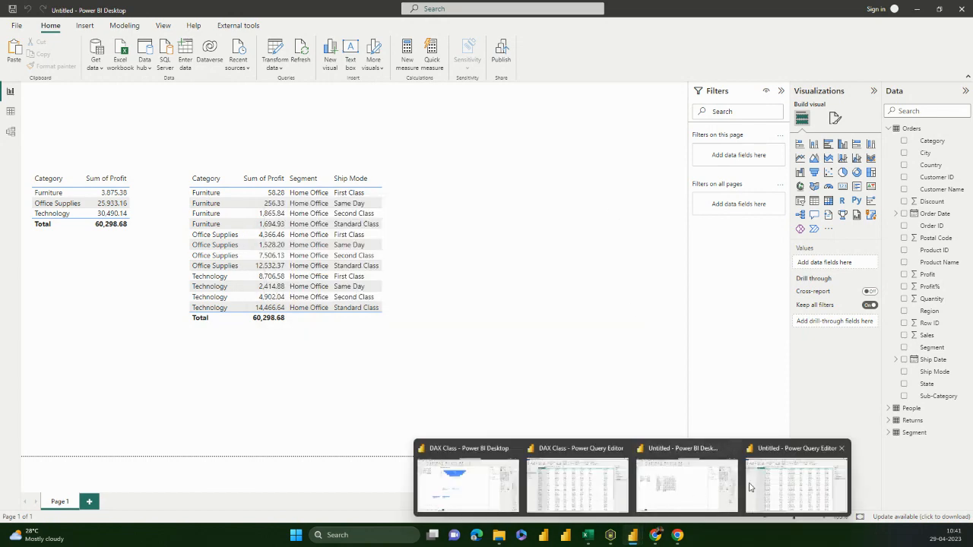
click(797, 479)
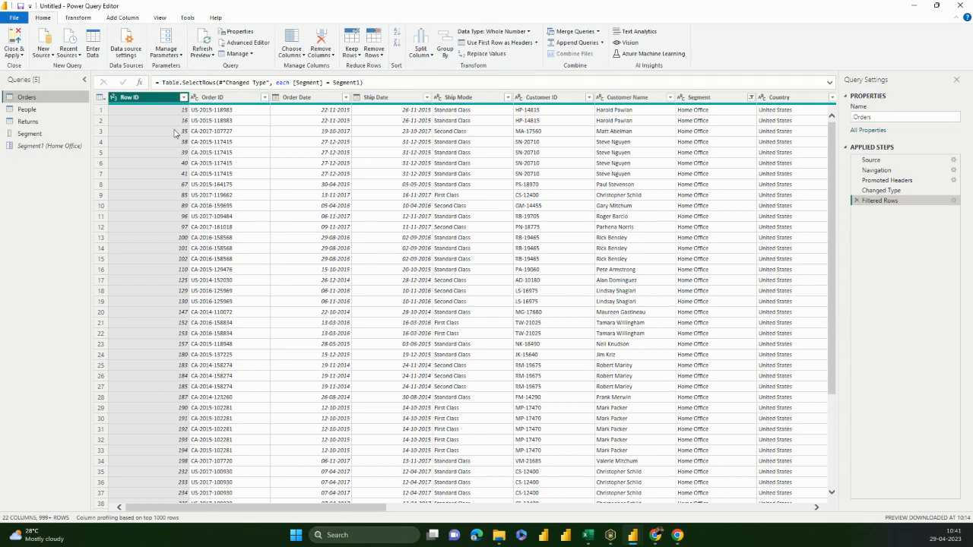
click(41, 59)
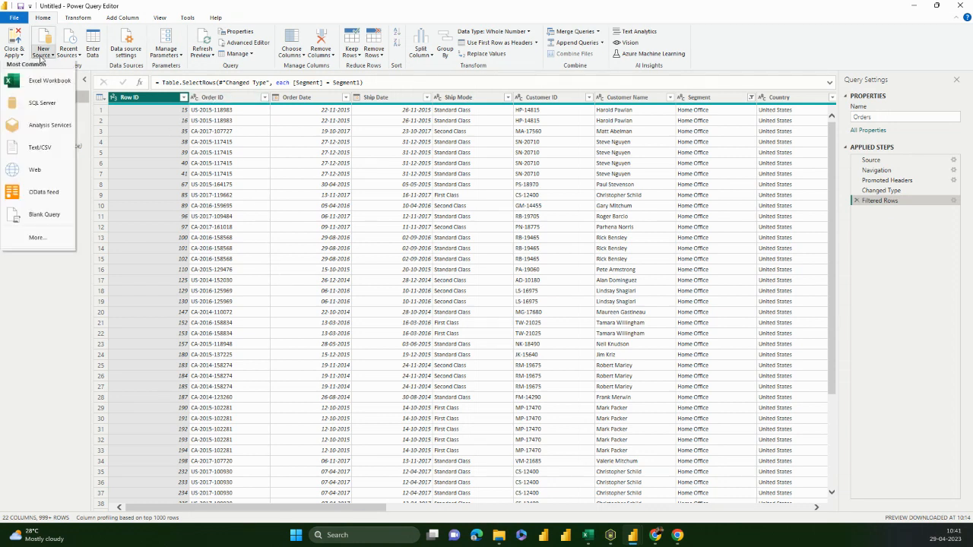
click(31, 101)
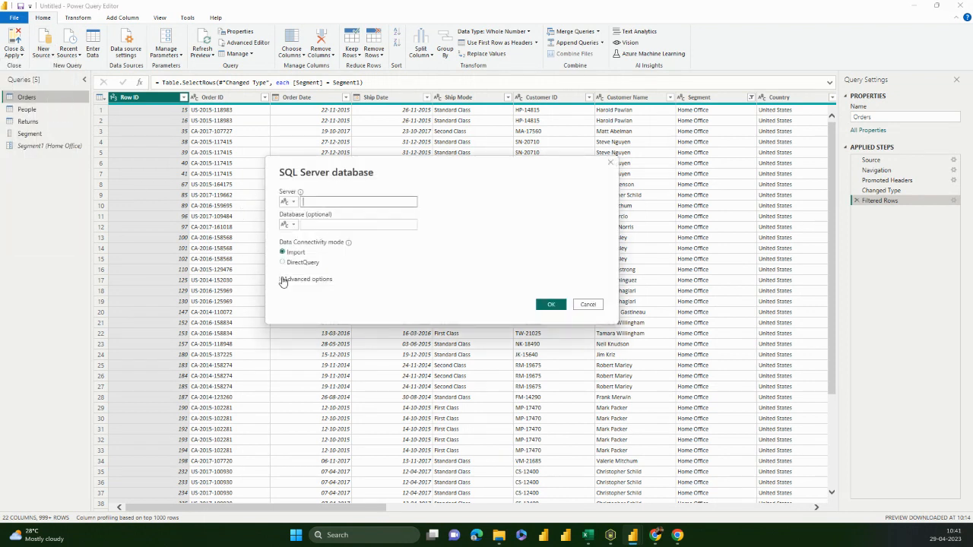
click(283, 281)
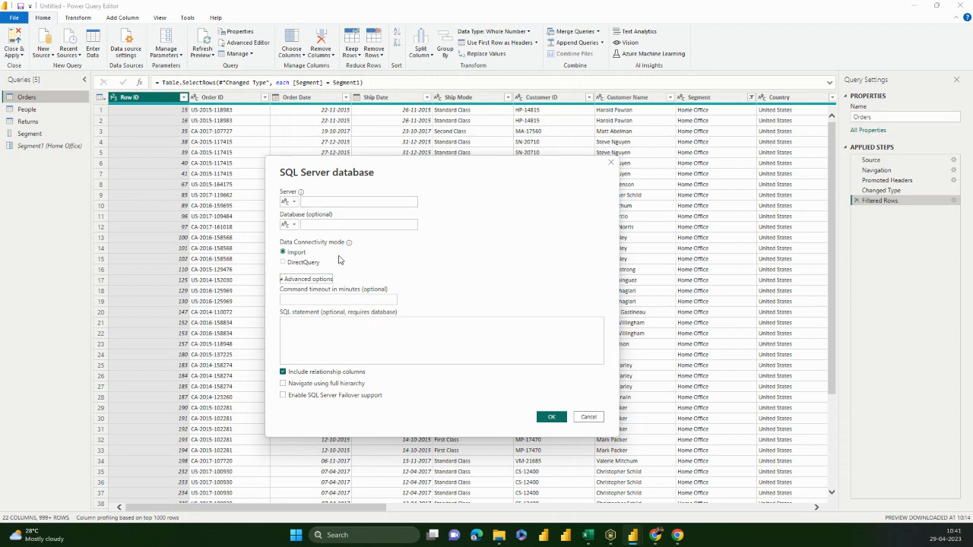
click(330, 319)
text(select )
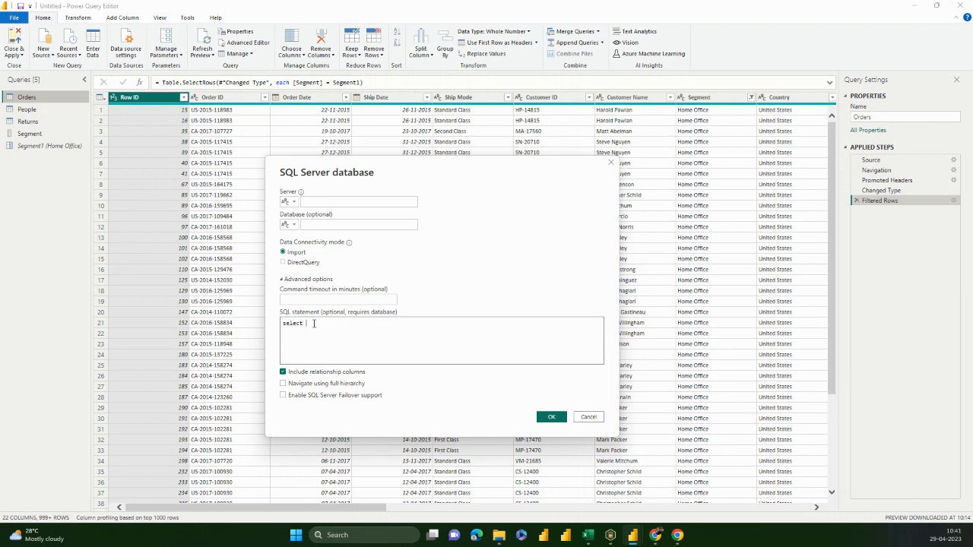
text(Country, city from Invoice where)
Examine the drafted SQL statement along with the Server and Database fields, and discard the connection
drag(444, 332, 282, 325)
click(302, 327)
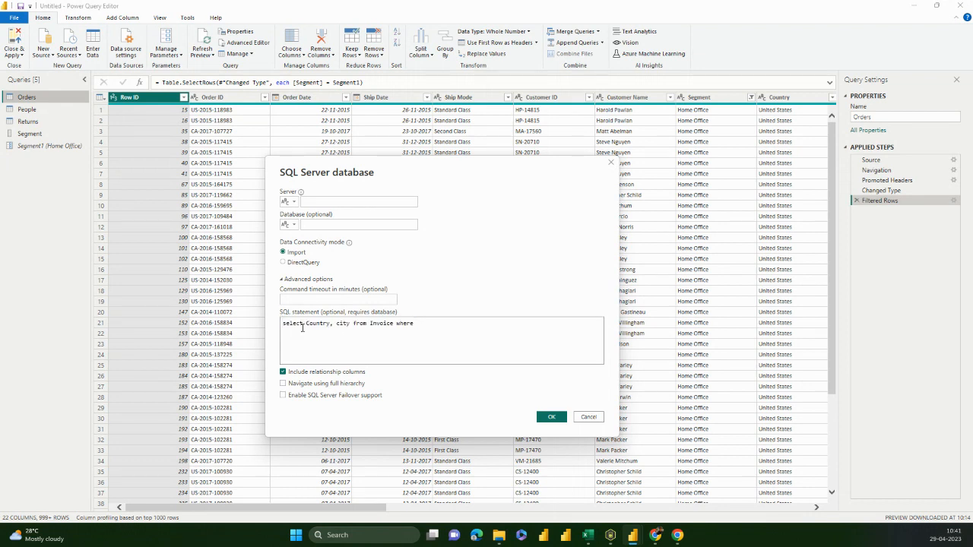
drag(415, 324, 278, 328)
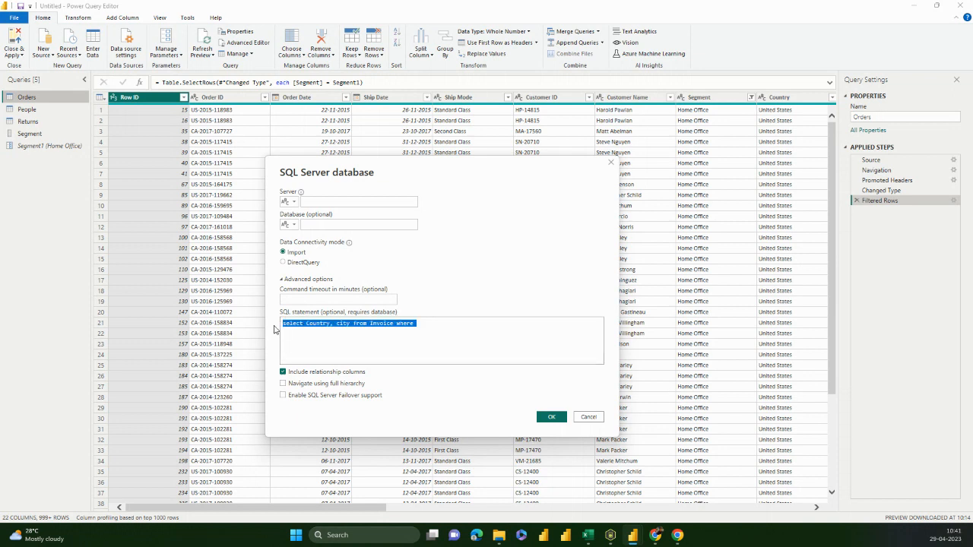
click(412, 341)
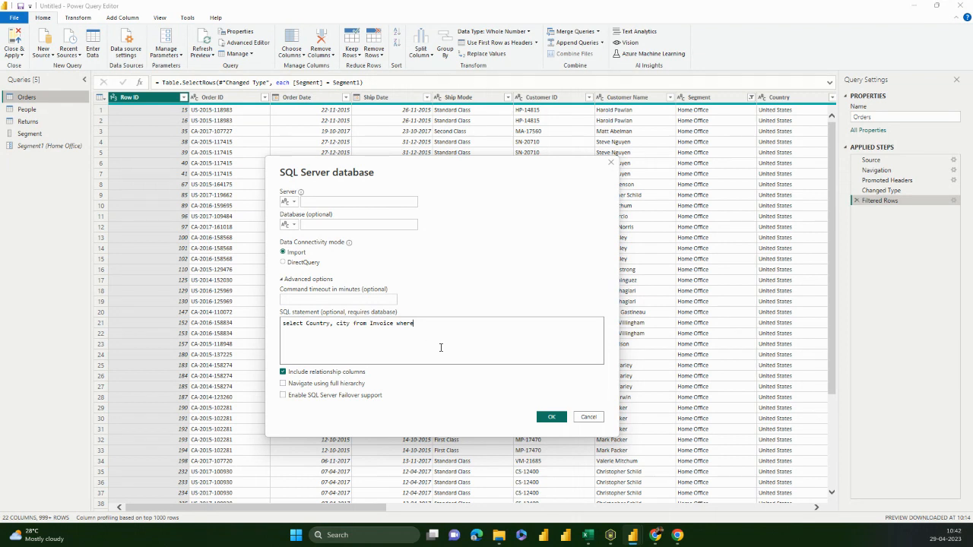
drag(445, 333, 283, 328)
click(319, 336)
drag(416, 336, 263, 319)
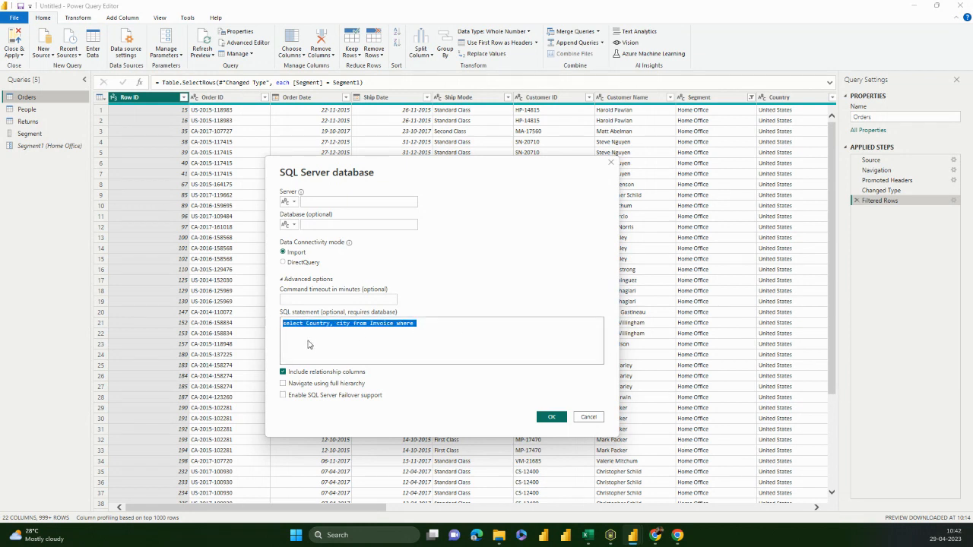
click(387, 353)
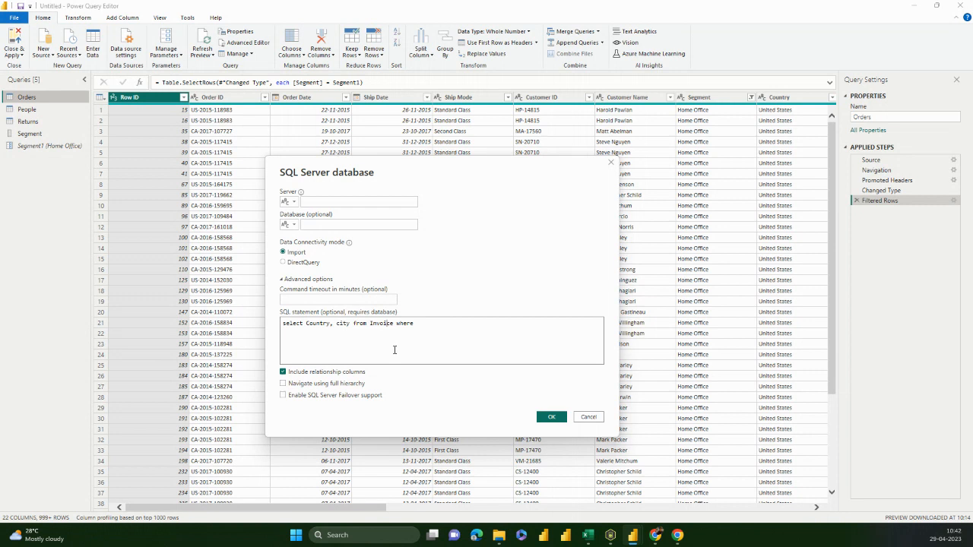
click(357, 201)
click(331, 224)
click(443, 329)
click(589, 417)
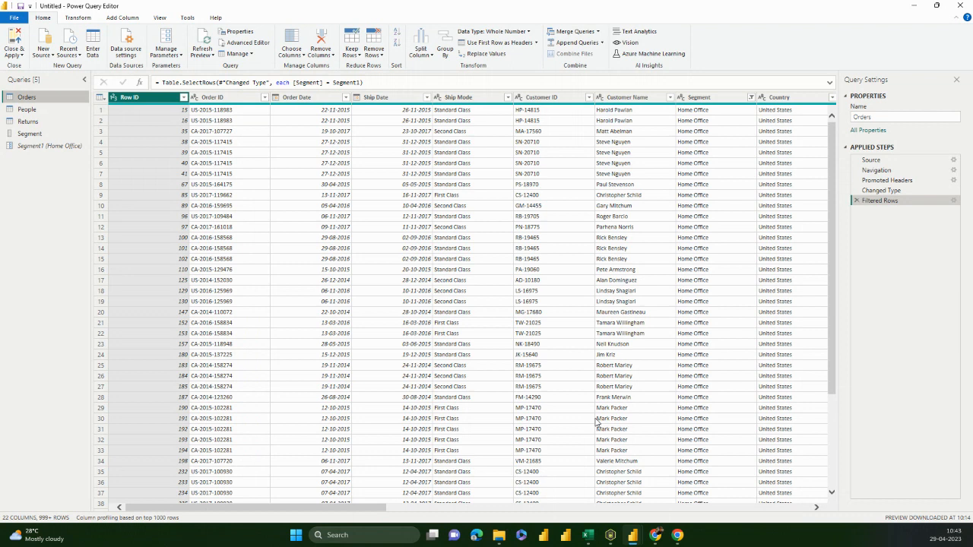
Reopen a new SQL Server connection, view its empty SQL statement field, and cancel it
mouse_move(636, 532)
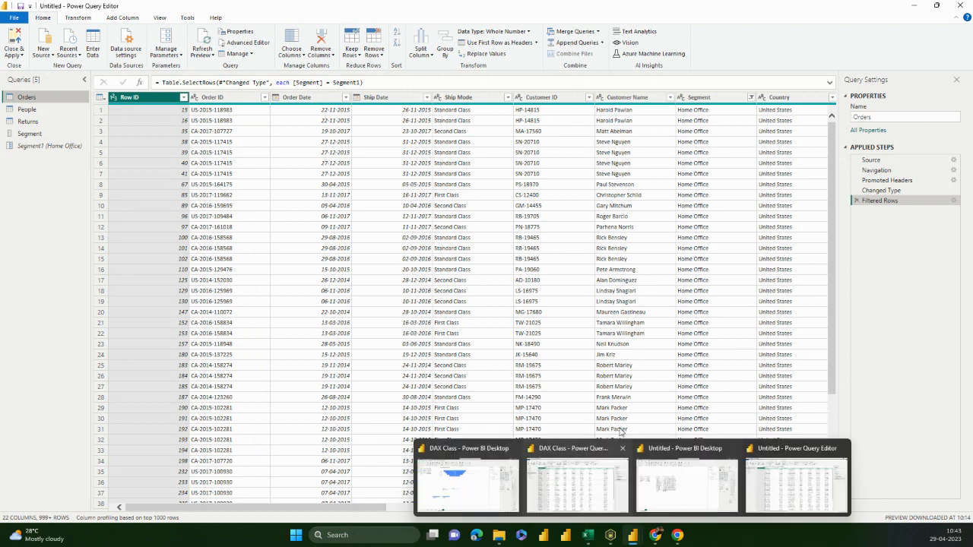
click(545, 302)
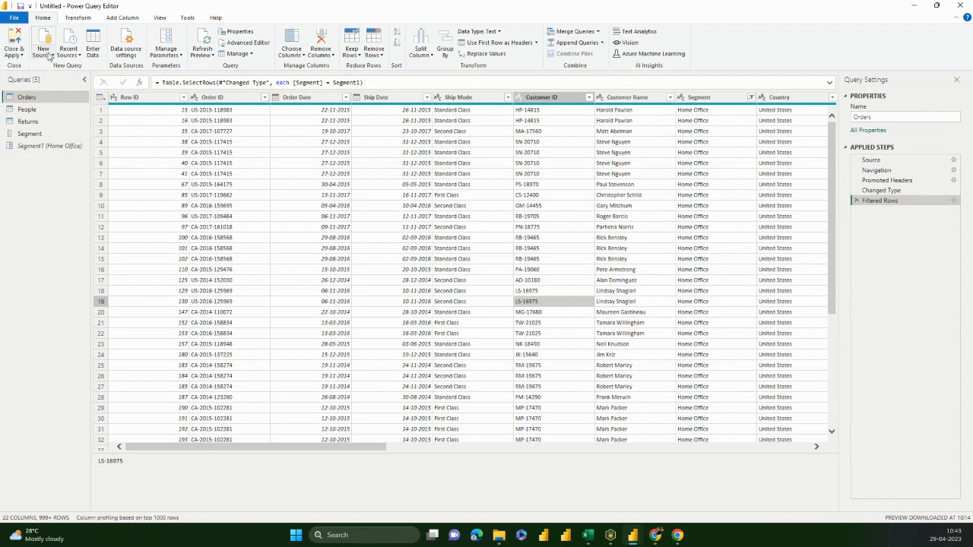
click(43, 52)
click(43, 106)
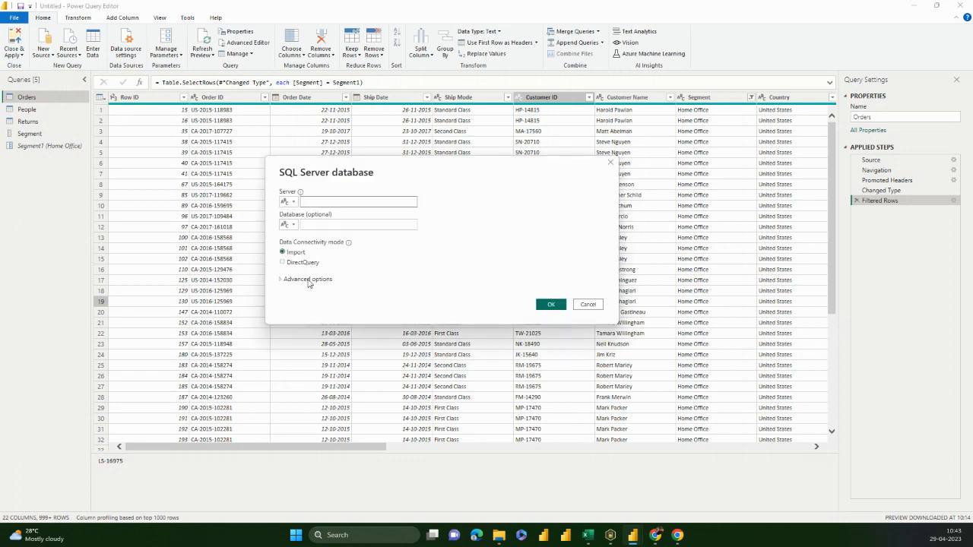
click(308, 279)
click(490, 319)
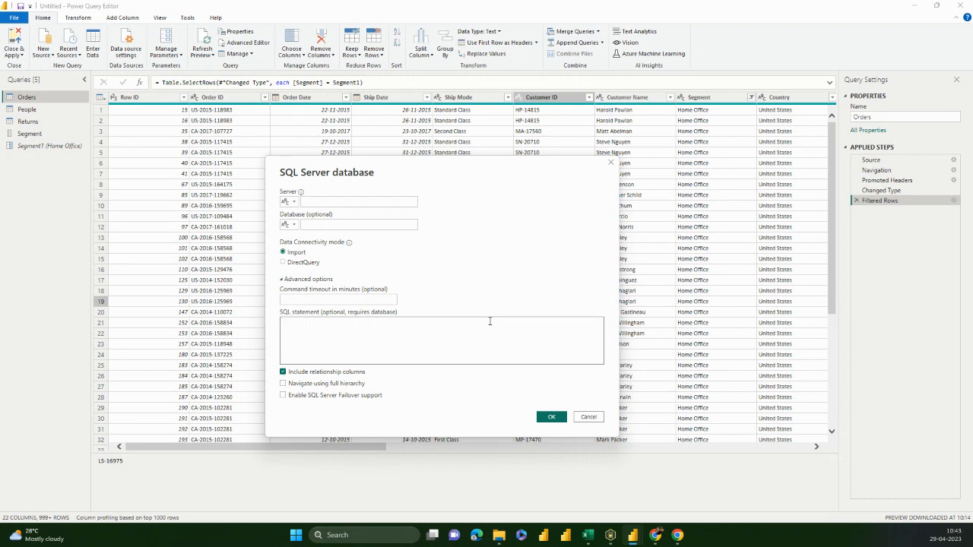
click(588, 417)
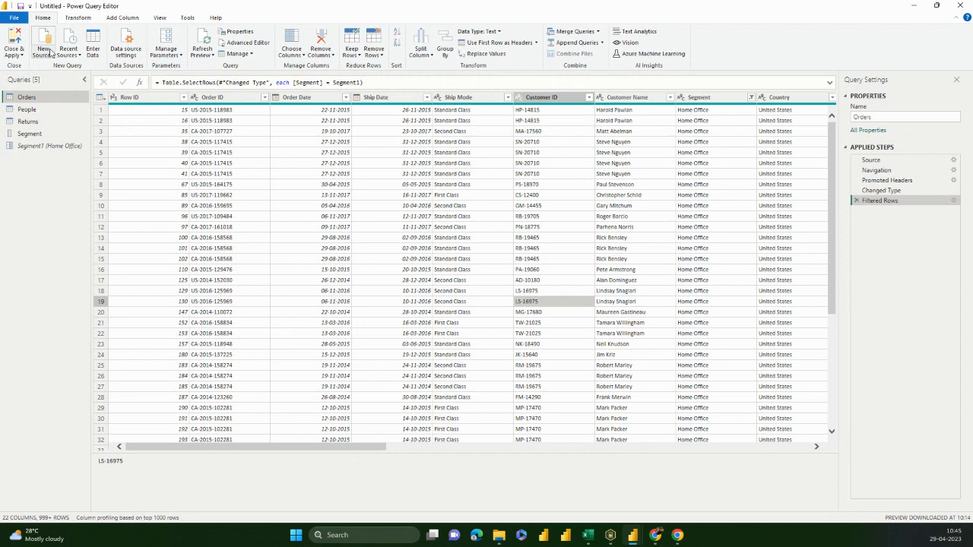
Review the full M code of the Orders query, highlighting all of it, and close it unedited
click(236, 44)
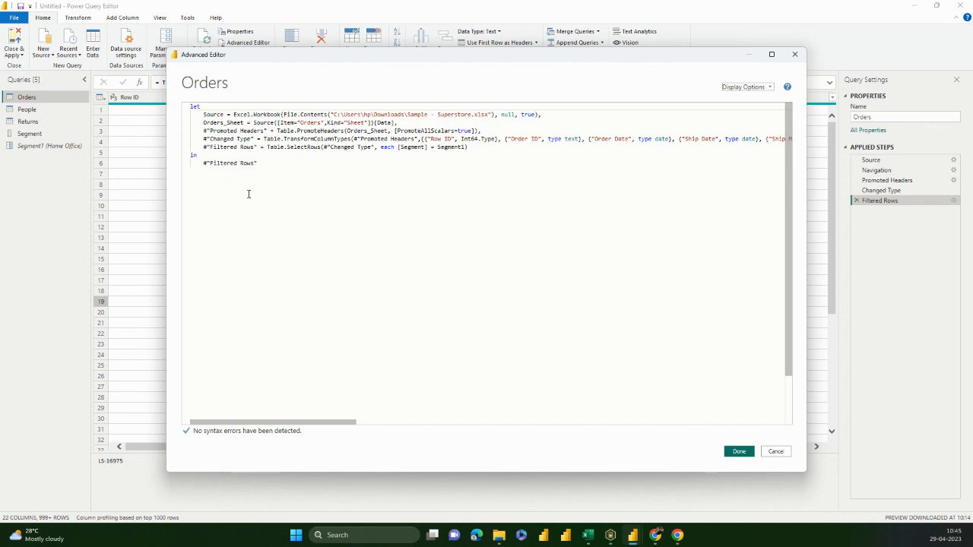
click(295, 156)
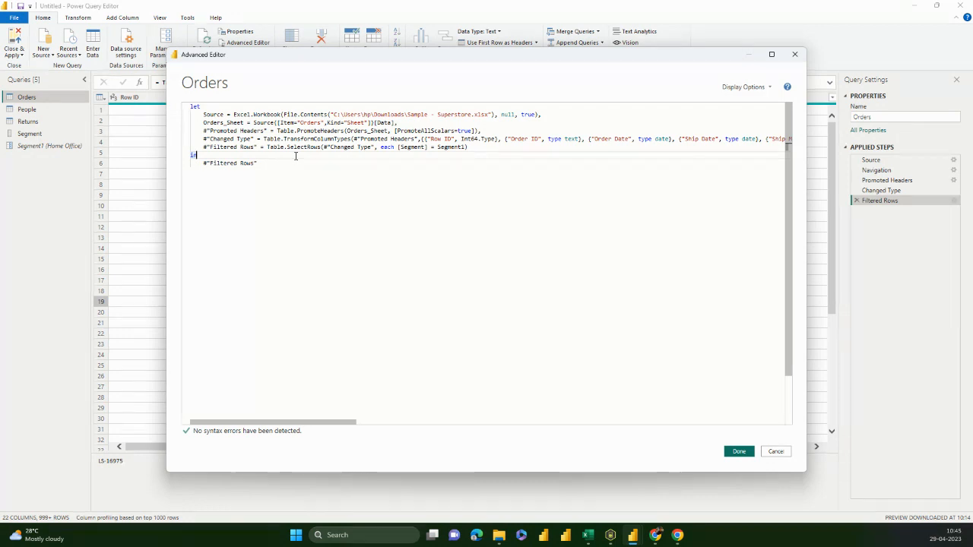
key(ctrl+a)
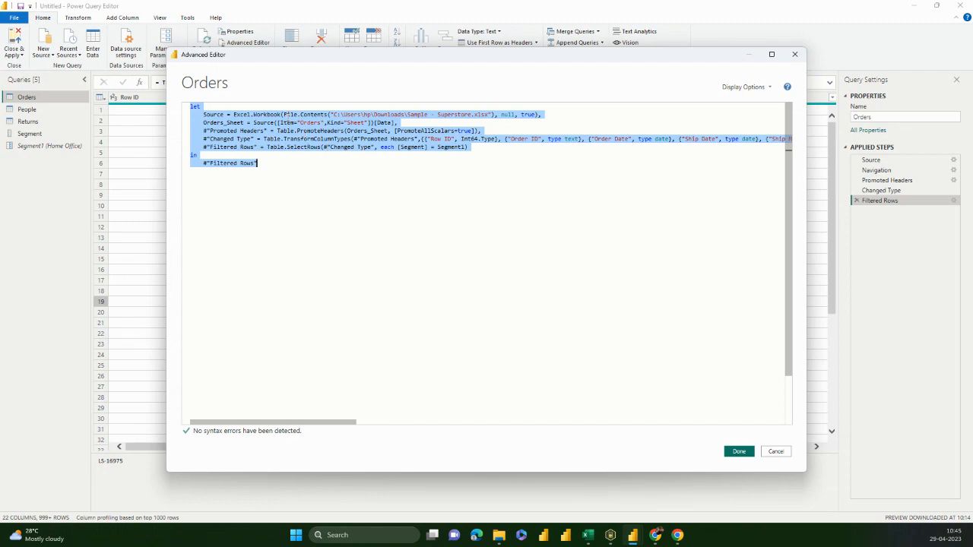
click(795, 54)
Show once more where a SQL statement can be supplied for a SQL Server source, and cancel the connection
click(50, 58)
click(56, 102)
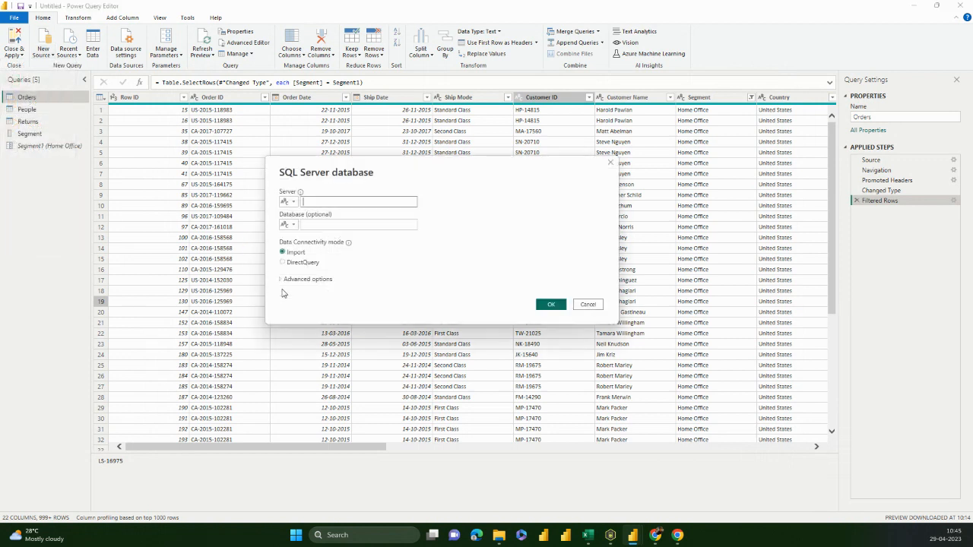
click(321, 281)
click(338, 356)
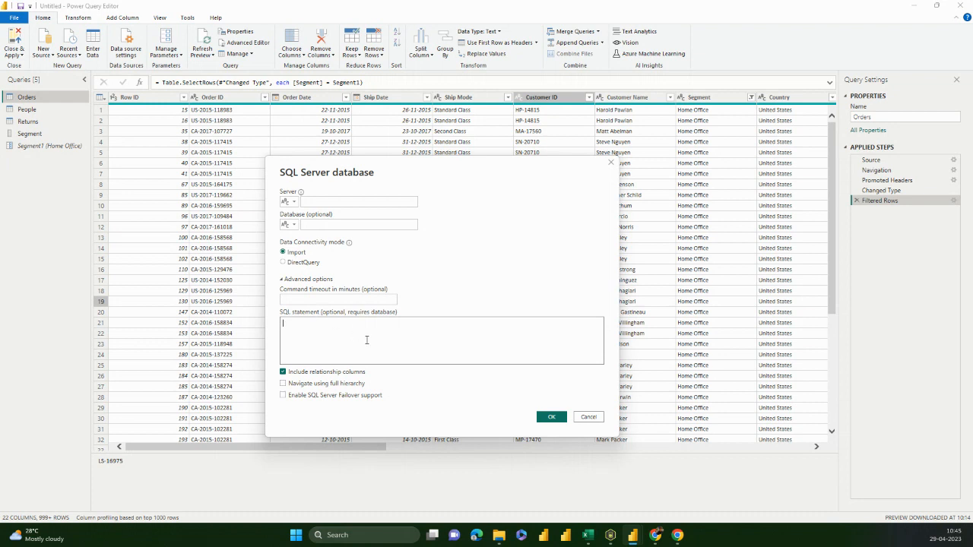
click(588, 418)
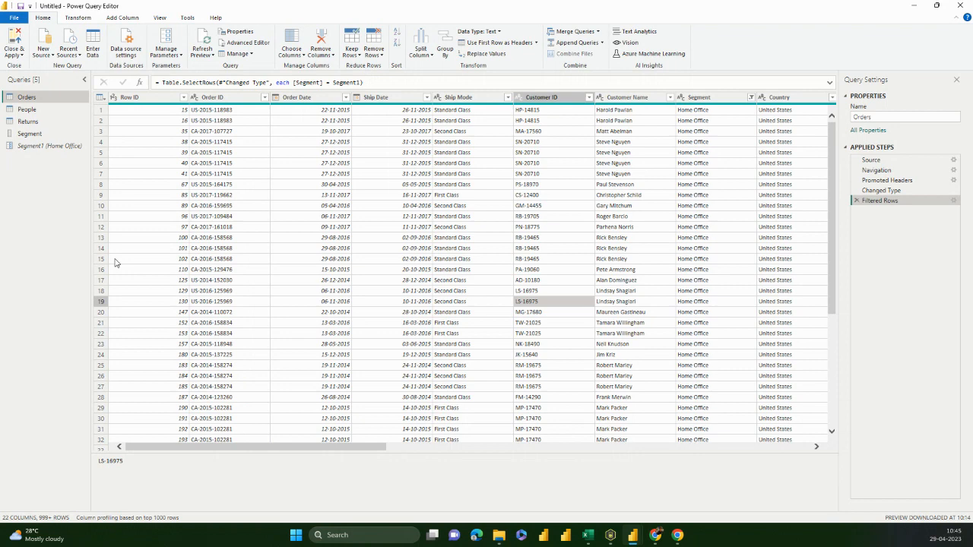
Switch to the DAX Functions workbook in Excel, add a new sheet, and enter "Transactions" in cell M5
click(587, 535)
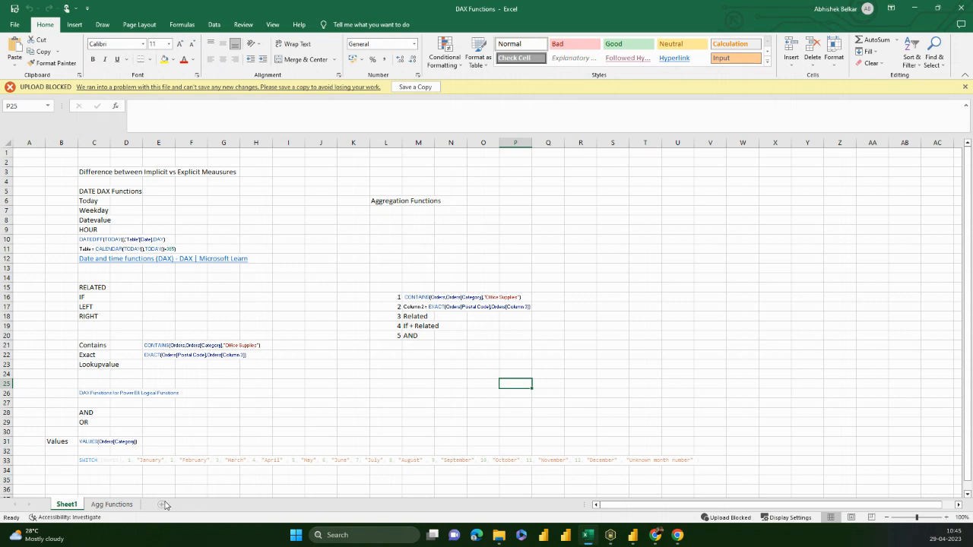
click(162, 505)
click(415, 193)
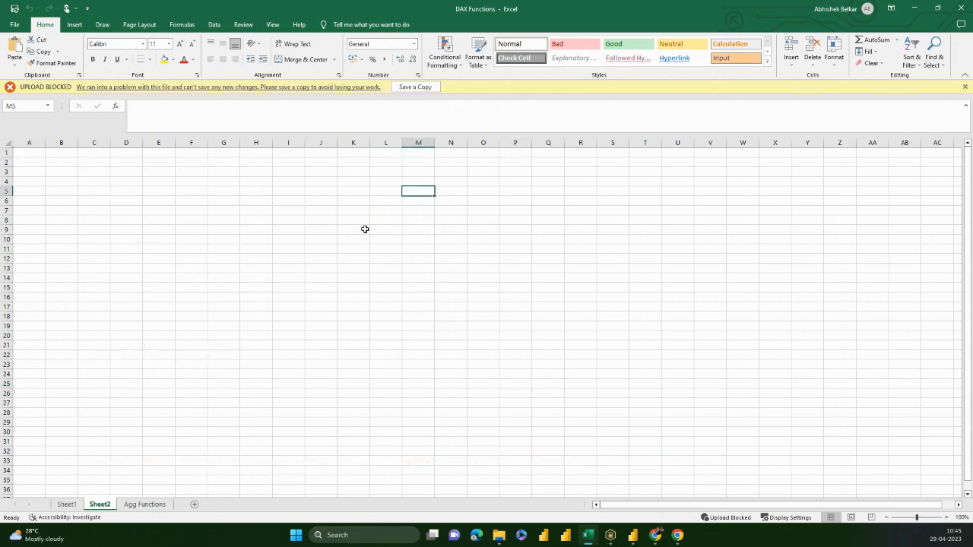
text(Tr)
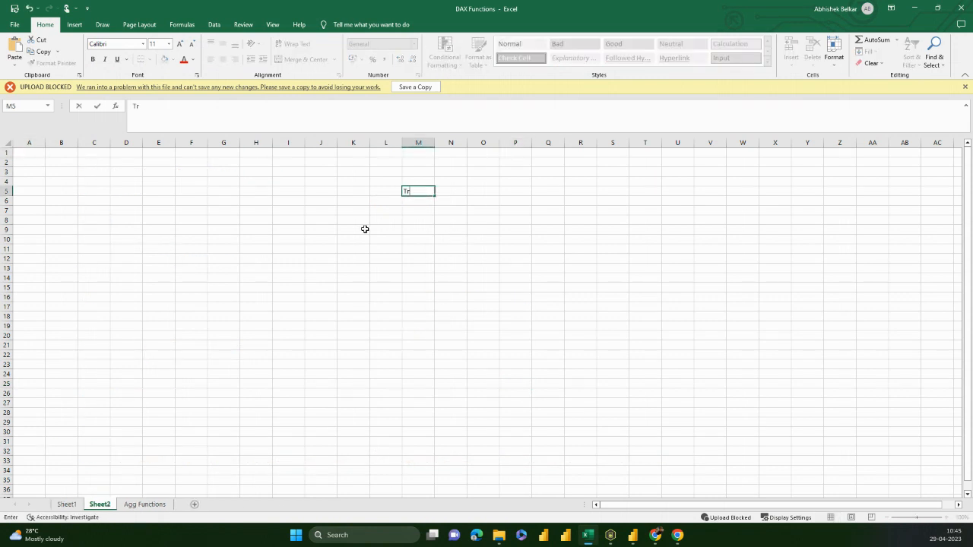
text(ansactiions)
key(Return)
Enter "Lookup1" in cell G5 as the heading of the first lookup table
key(Left)
key(Left)
key(Left)
key(Left)
key(Left)
key(Left)
key(Up)
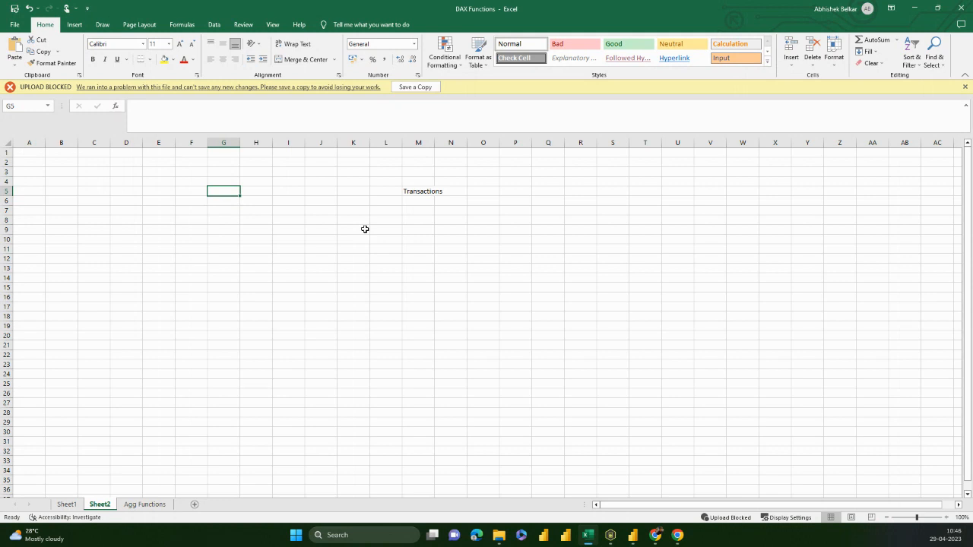
text(Lookup1)
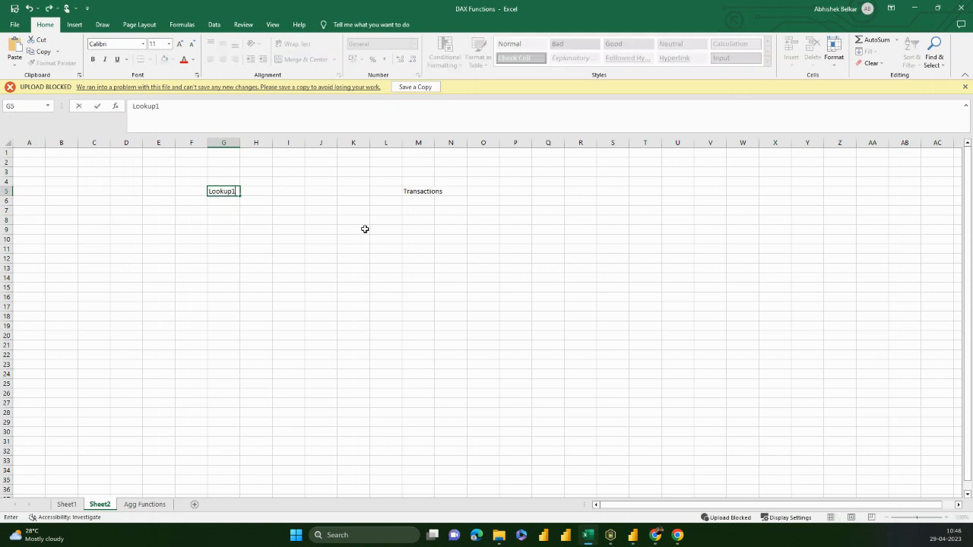
key(Return)
Enter "Lookup 2" in cell U5 as the heading of the second lookup table
key(Right)
key(Right)
key(Right)
key(Right)
key(Right)
key(Right)
key(Right)
key(Right)
key(Right)
key(Right)
key(Right)
key(Right)
key(Right)
key(Right)
key(Up)
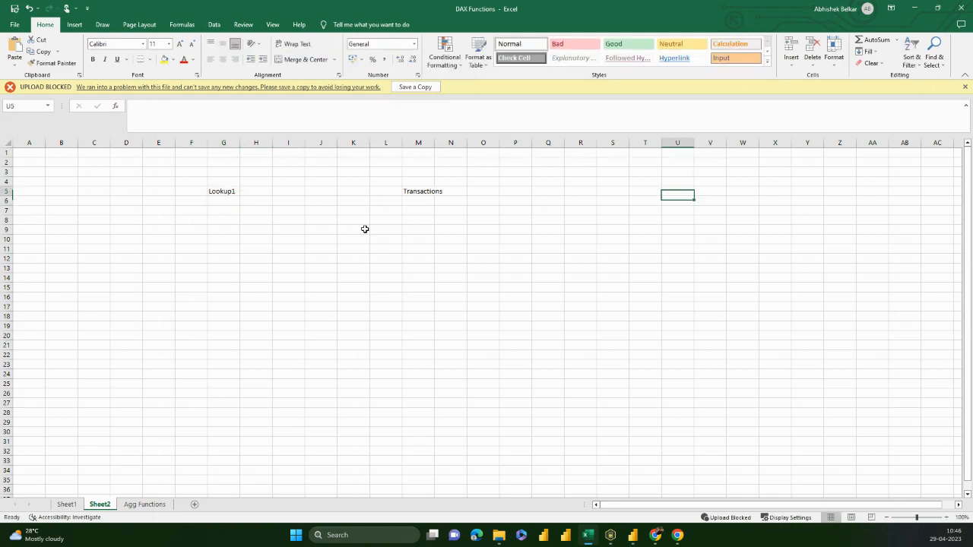
text(Loopki)
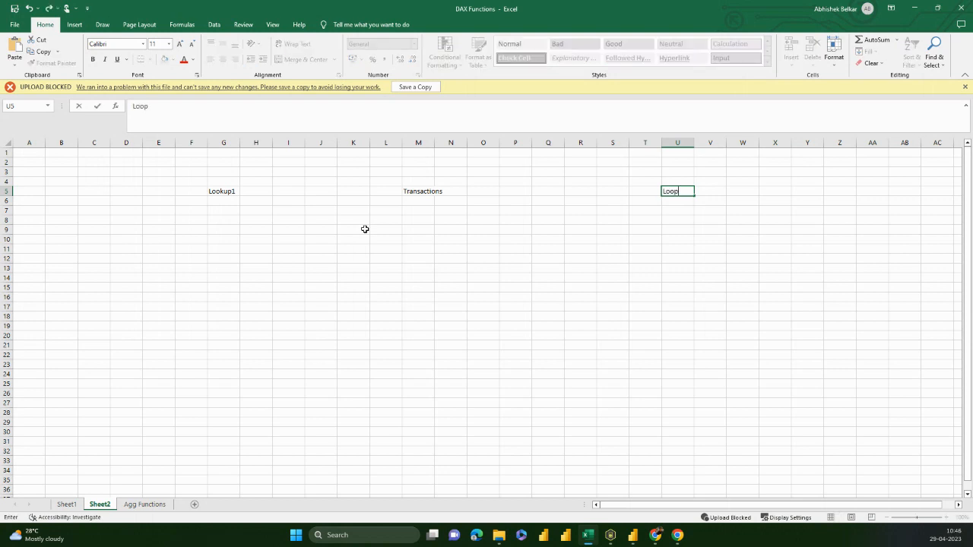
key(BackSpace)
key(BackSpace)
key(BackSpace)
text(kup 2)
key(Return)
Enter "View" in cell M18, well below the Transactions heading
key(Left)
key(Left)
key(Left)
key(Left)
key(Left)
key(Down)
key(Down)
key(Down)
key(Down)
key(Down)
key(Down)
key(Down)
key(Down)
key(Down)
key(Down)
key(Down)
key(Down)
key(Down)
key(Down)
key(Down)
key(Left)
key(Left)
key(Left)
key(Up)
key(Up)
key(Up)
text(View)
key(Return)
key(Up)
key(Right)
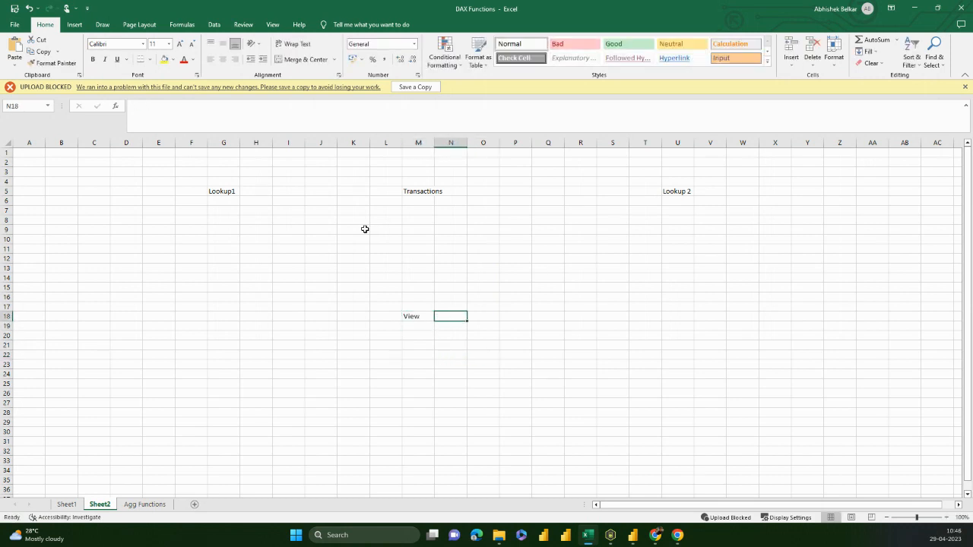
Enter the column name "ID" in cell M6, directly beneath the Transactions heading
key(Left)
key(Up)
key(Up)
key(Up)
key(Up)
key(Up)
key(Up)
key(Up)
key(Up)
key(Up)
key(Up)
key(Up)
key(Up)
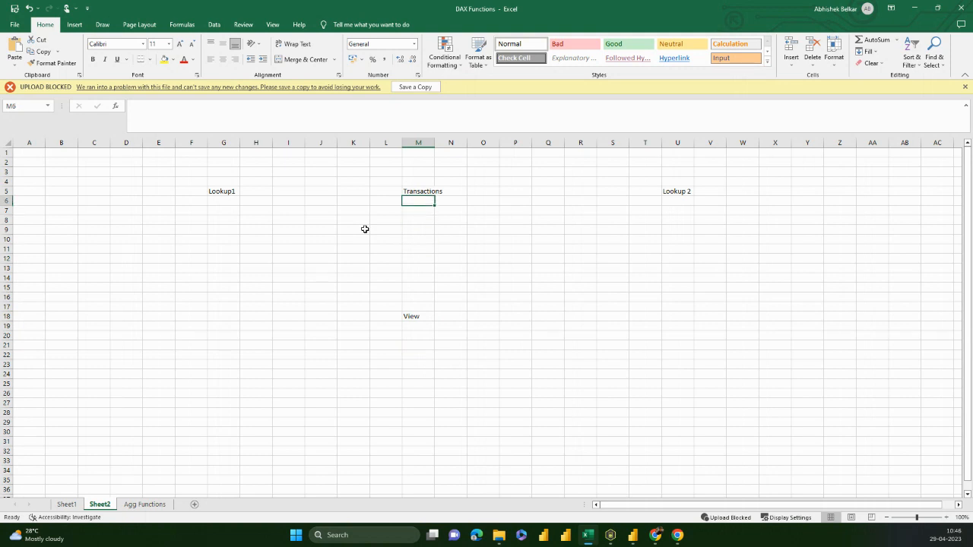
text(ID)
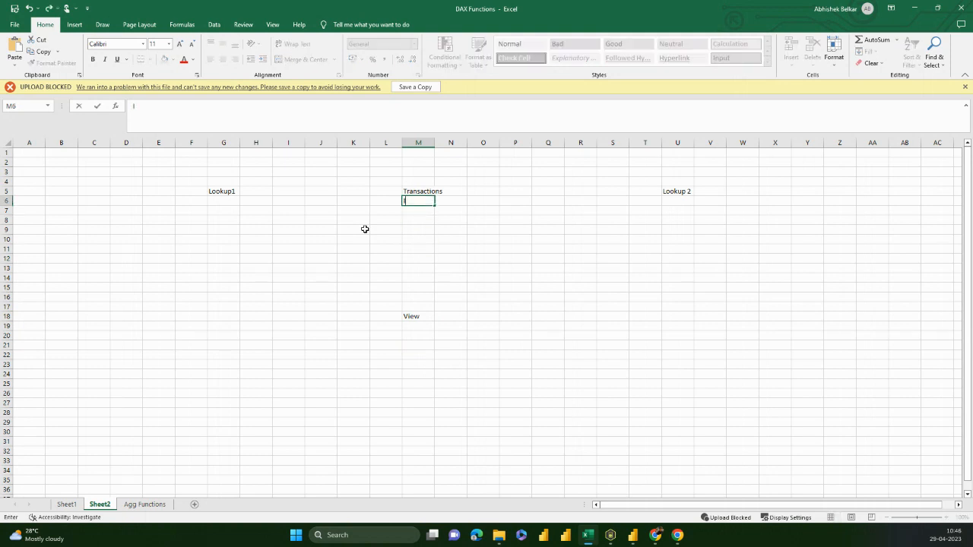
key(Return)
Enter the column name "ID" in cell M19, directly beneath the View heading
key(Down)
key(Down)
key(Down)
key(Down)
key(Down)
key(Down)
key(Down)
key(Down)
key(Down)
key(Down)
key(Down)
key(Down)
key(Down)
key(Down)
key(Down)
key(Up)
key(Up)
key(Up)
text(ID)
key(Left)
Enter "Primary" in cell G6 beneath the Lookup1 heading
key(Left)
key(Left)
key(Left)
key(Left)
key(Left)
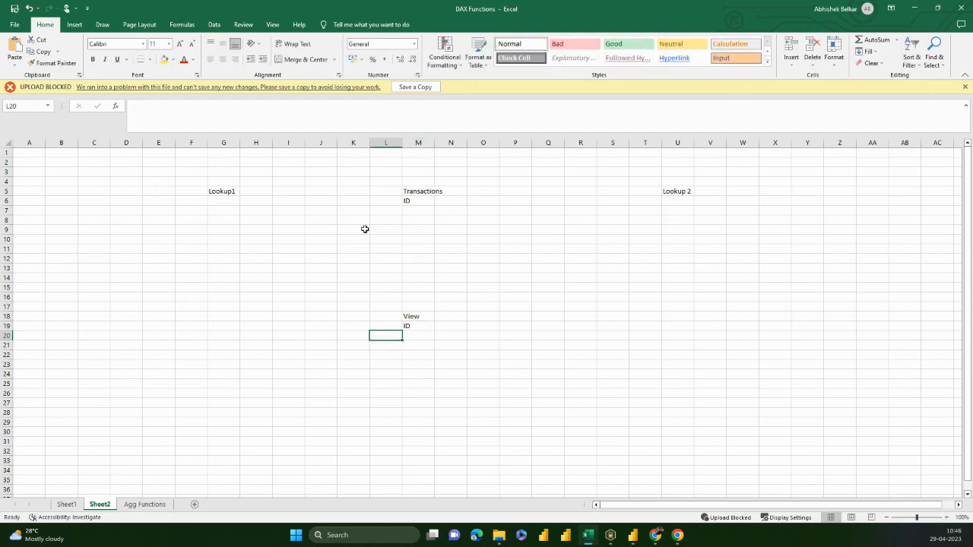
key(Up)
key(Up)
key(Up)
key(Up)
key(Up)
key(Up)
key(Up)
key(Up)
key(Up)
key(Up)
key(Up)
key(Up)
key(Up)
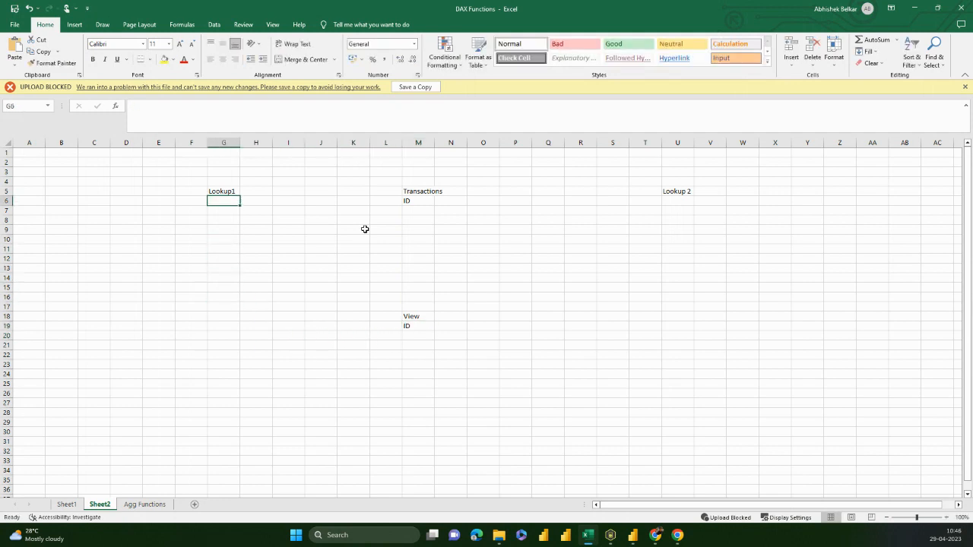
text(Primary)
key(Return)
Enter "Primary Key" in cell U6 beneath the Lookup 2 heading
key(Right)
key(Right)
key(Right)
key(Right)
key(Right)
key(Right)
key(Right)
key(Right)
key(Right)
key(Right)
key(Right)
key(Right)
key(Right)
key(Right)
key(Right)
key(Right)
key(Right)
key(Up)
key(Left)
key(Left)
key(Left)
text(Primary Key)
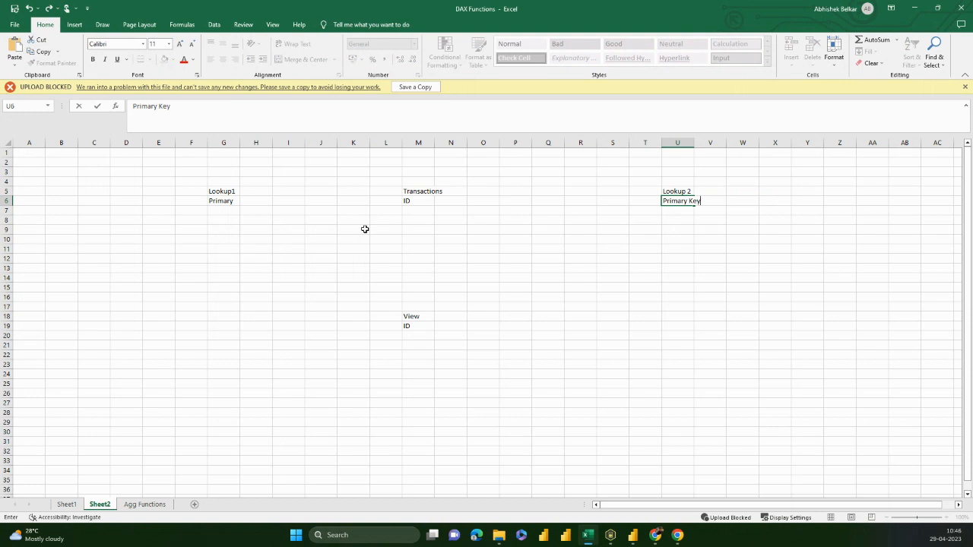
key(Return)
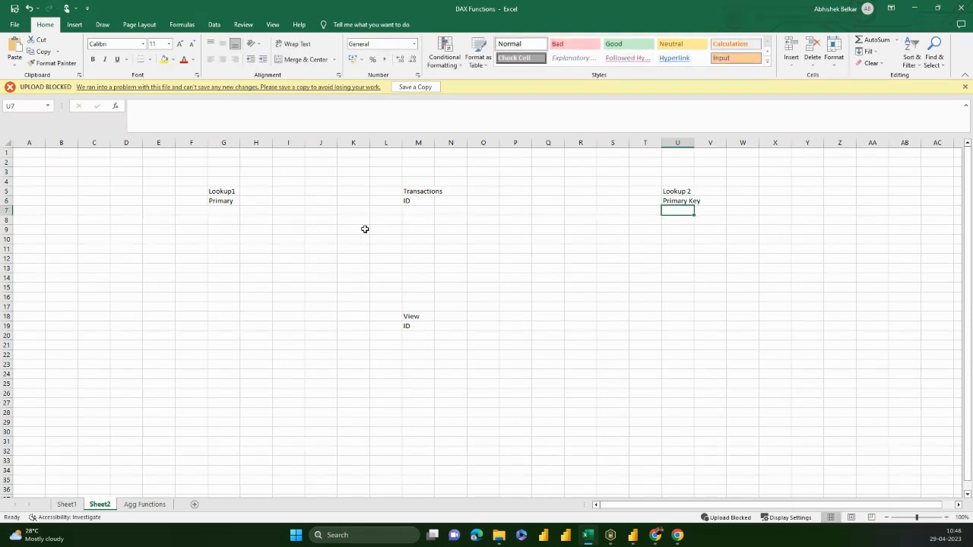
Enter "Foreign key lookup1" in cell N6, beside the Transactions table's ID column
click(248, 210)
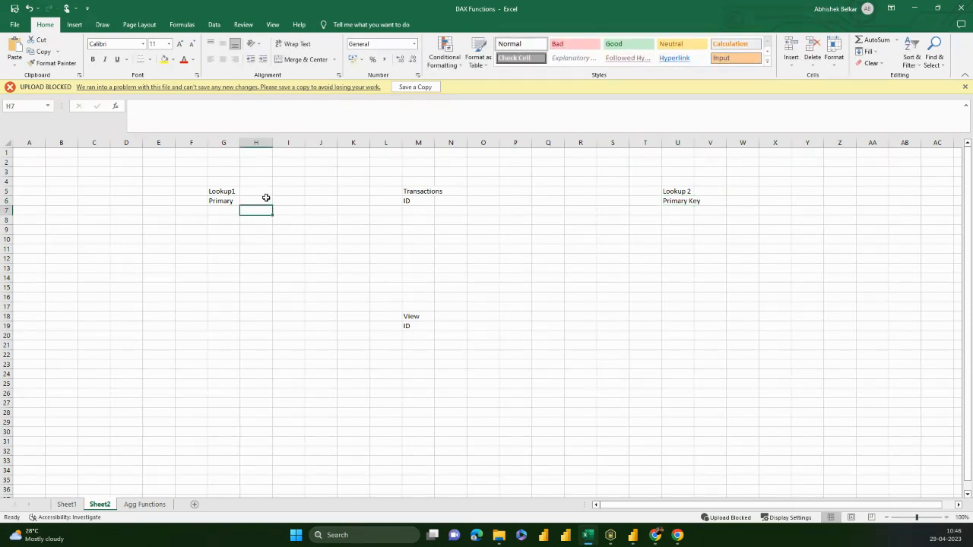
drag(223, 193, 415, 191)
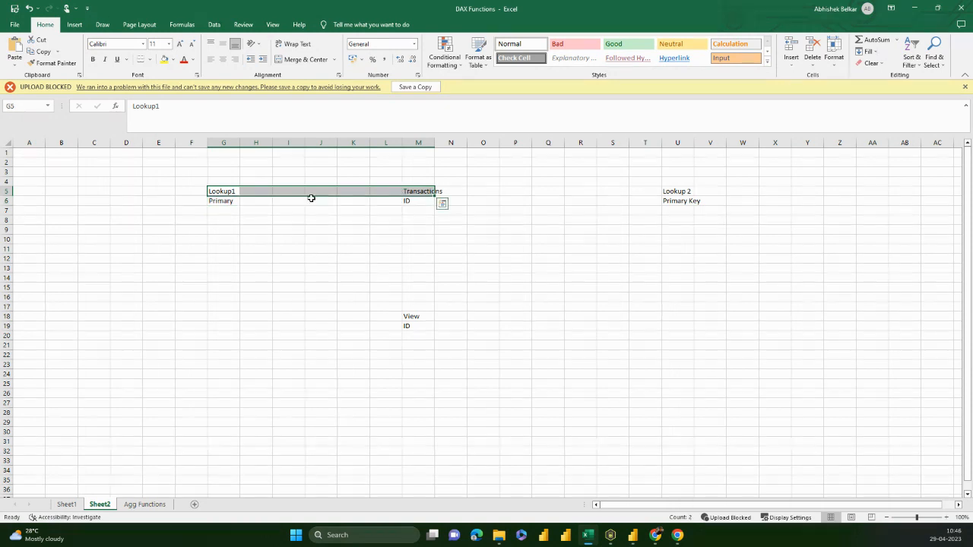
click(460, 200)
text(Fore)
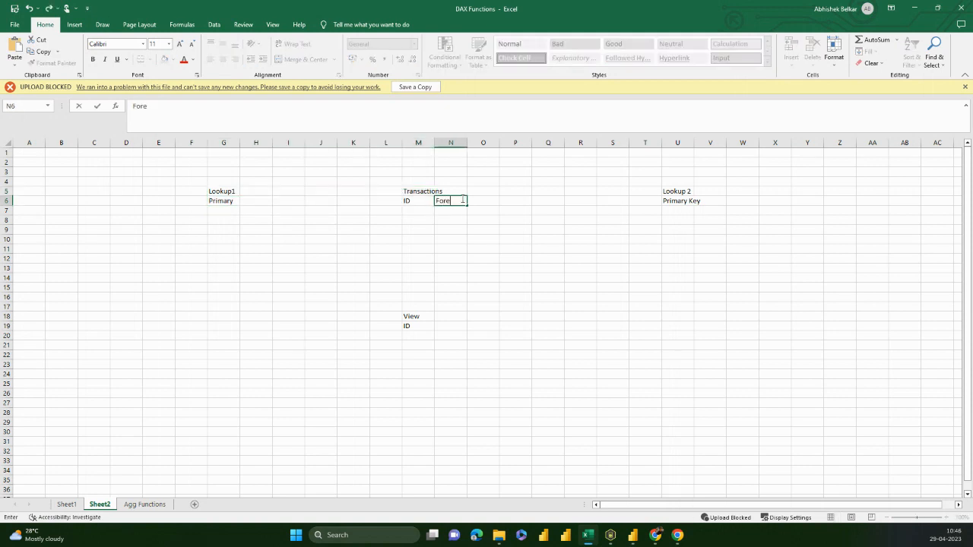
text(ign key lookup1)
key(ctrl+Return)
Copy the foreign key label from N6 into O6 and change the copy to "Foreign key lookup2"
key(ctrl+c)
key(Right)
key(ctrl+v)
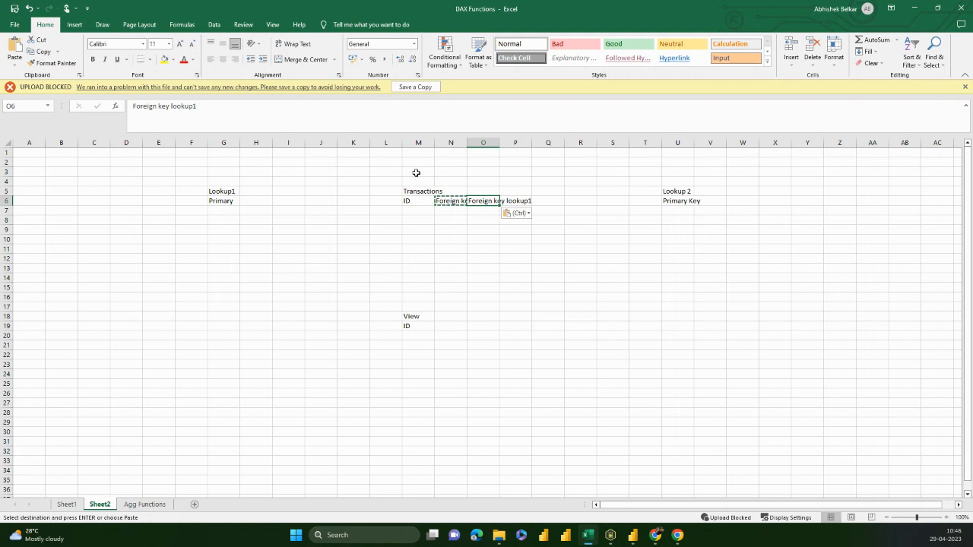
click(356, 107)
key(BackSpace)
text(2)
key(Return)
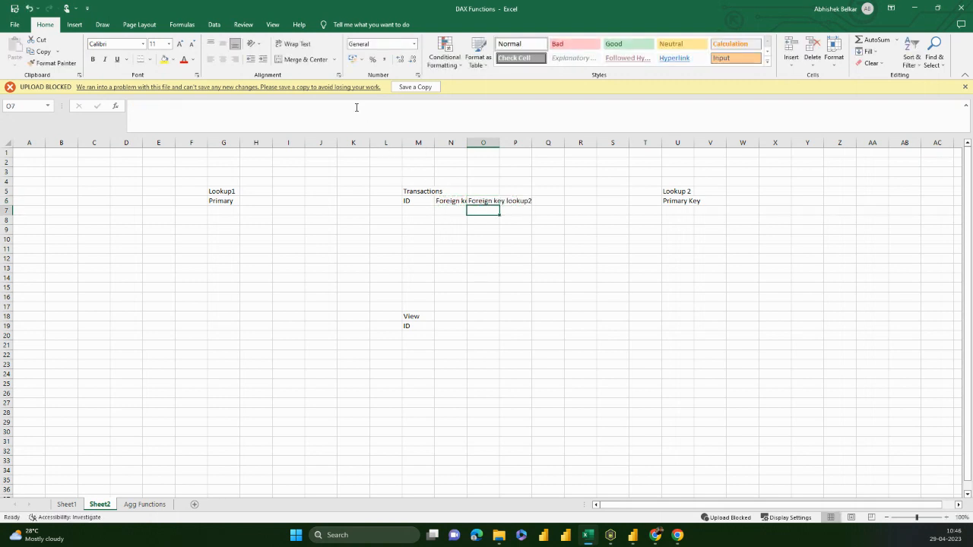
click(215, 191)
click(415, 192)
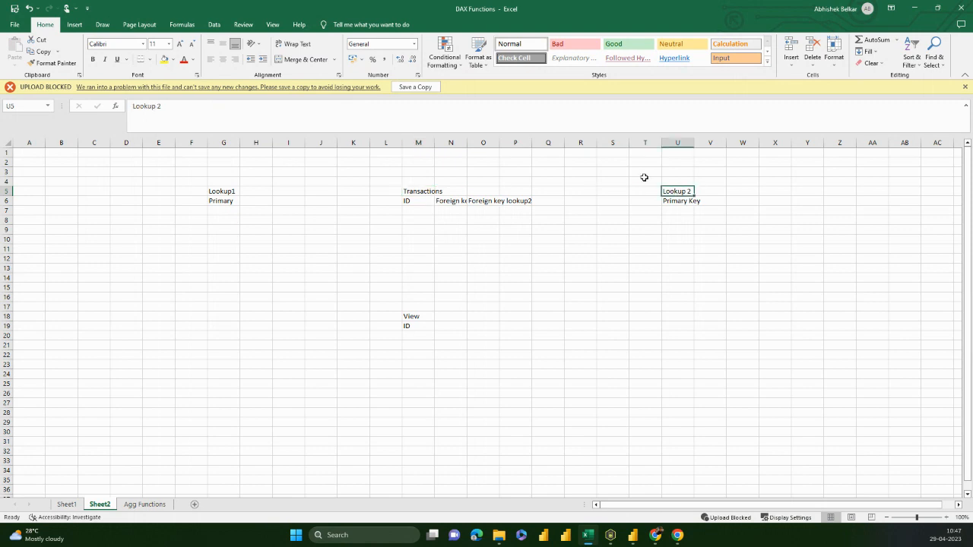
click(431, 191)
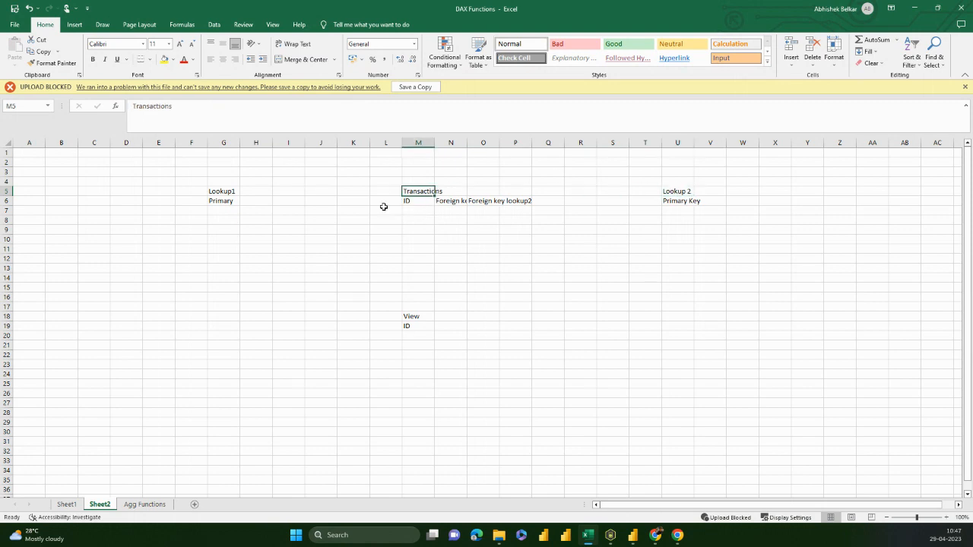
Enter "67mn" in cell M4 as the row count above the Transactions heading
click(413, 181)
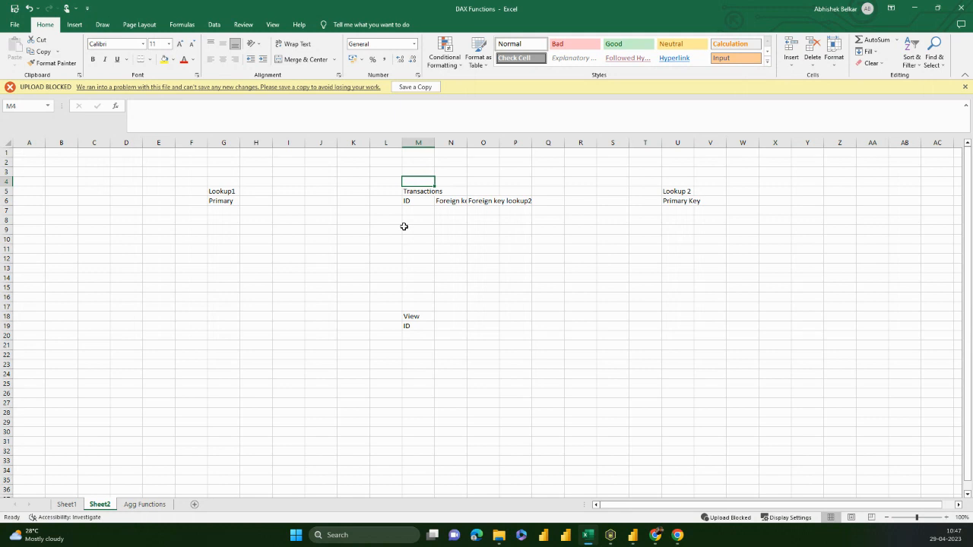
text(67,M)
key(BackSpace)
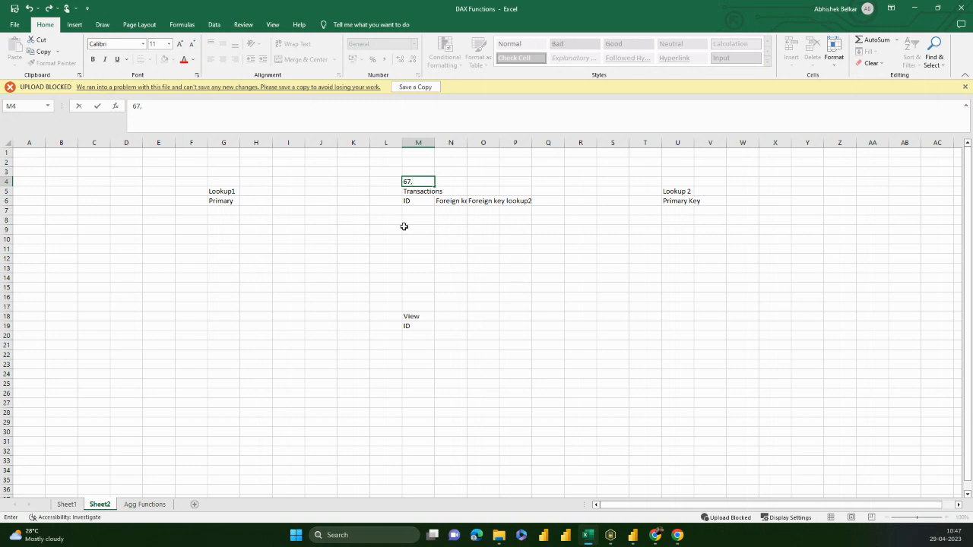
text(mn)
key(BackSpace)
text(mn)
key(Return)
Enter "30K" in cell M17 as the row count above the View heading
key(Return)
key(Return)
key(Return)
key(Return)
key(Return)
key(Return)
click(423, 326)
click(439, 306)
click(411, 314)
click(407, 307)
text(39)
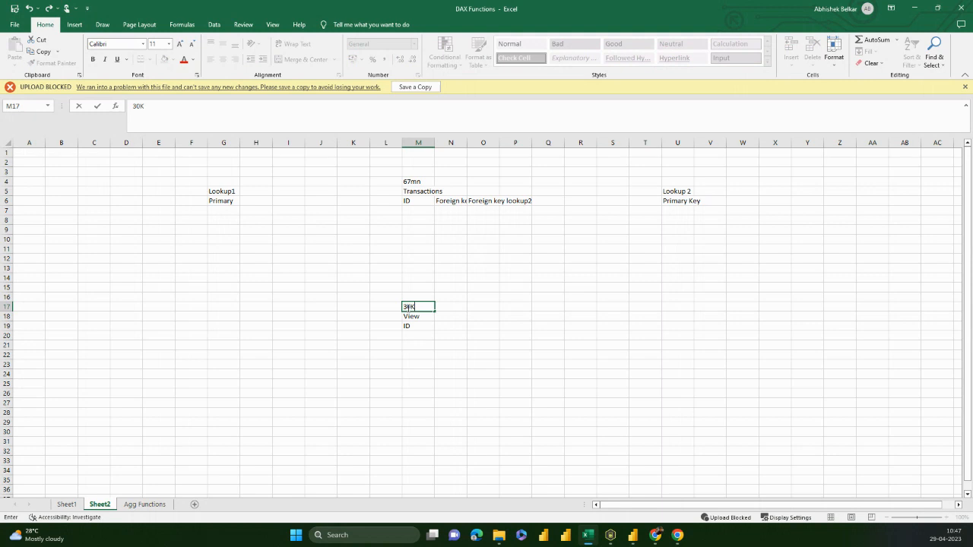
key(Return)
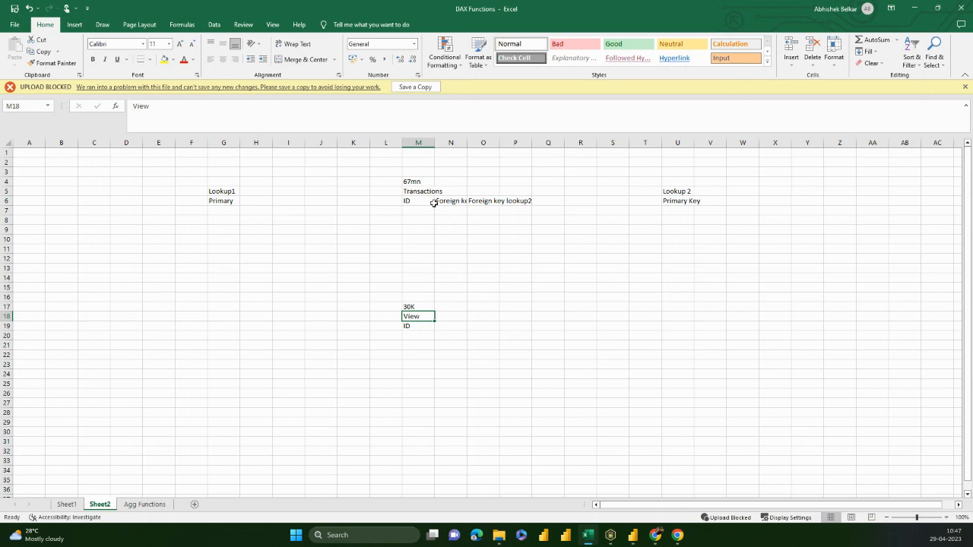
Compare the Transactions table's columns with the View table and its ID column
click(543, 206)
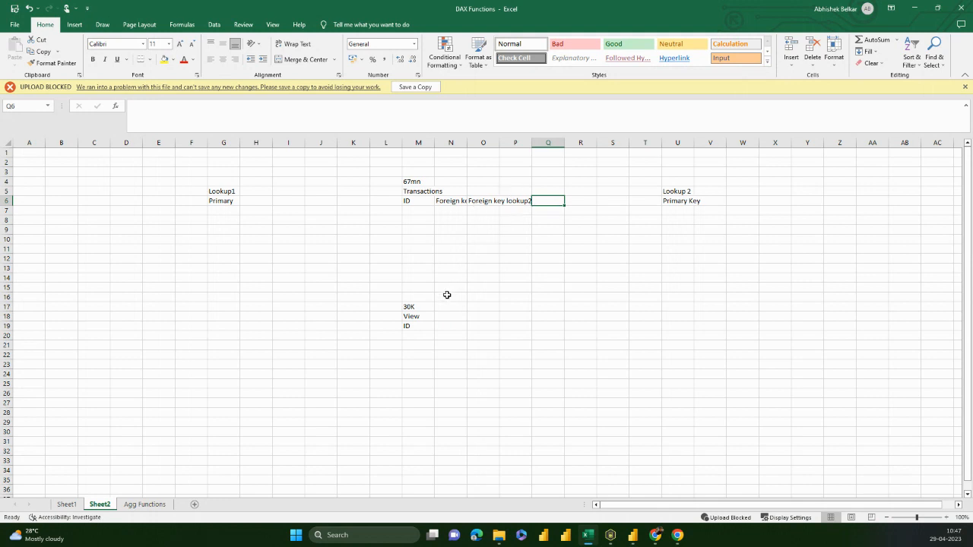
click(412, 316)
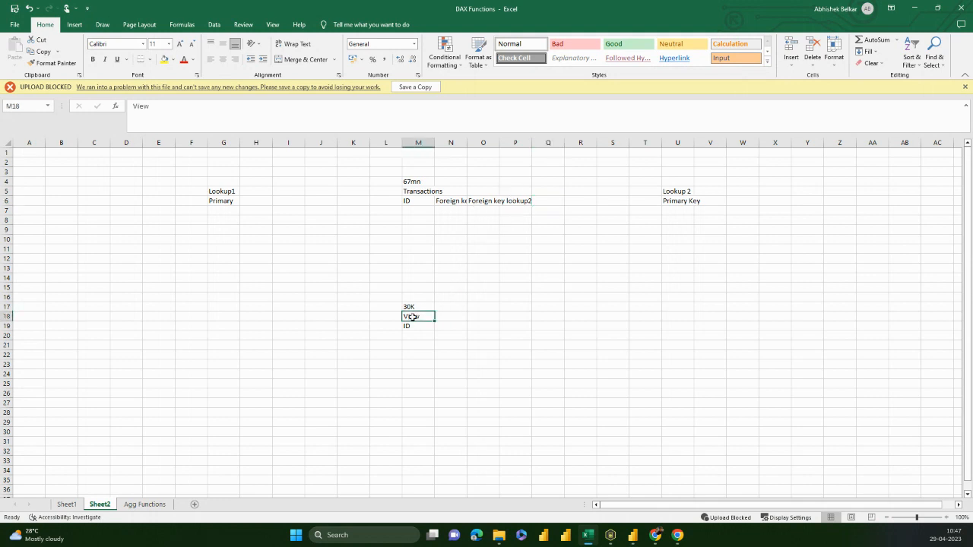
click(410, 336)
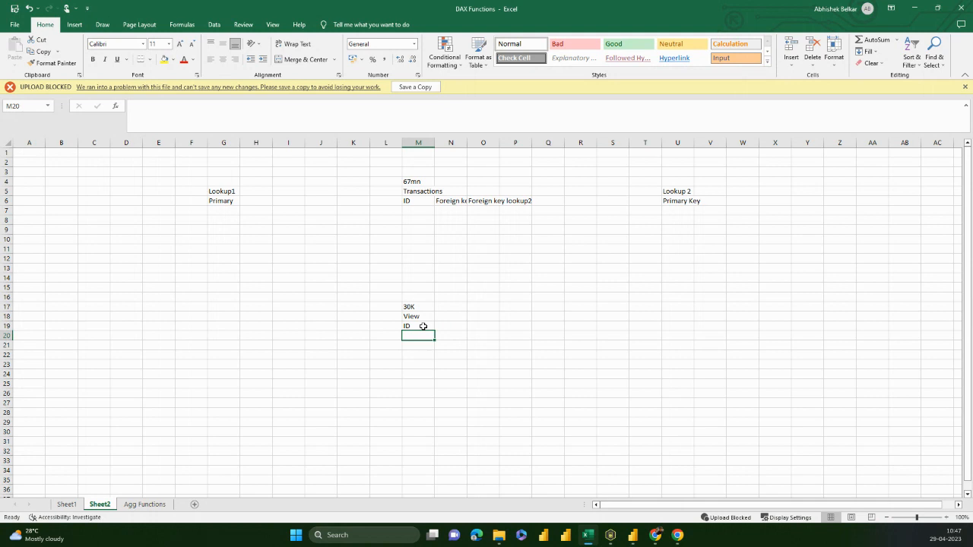
drag(506, 192, 543, 206)
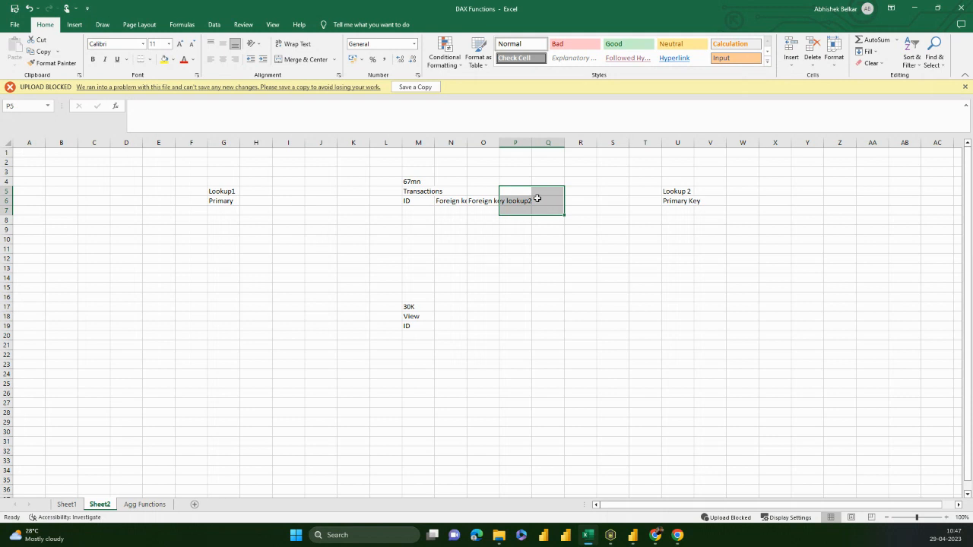
click(437, 331)
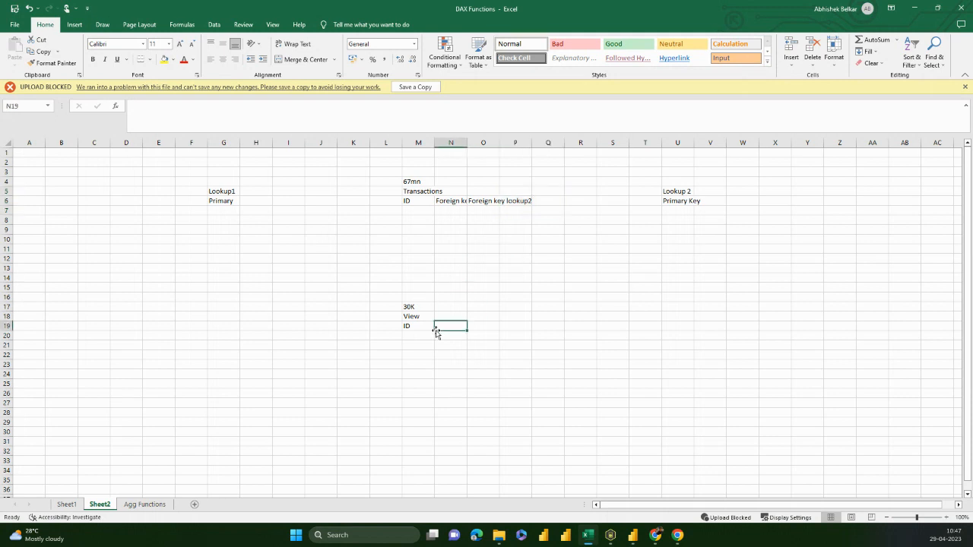
click(581, 200)
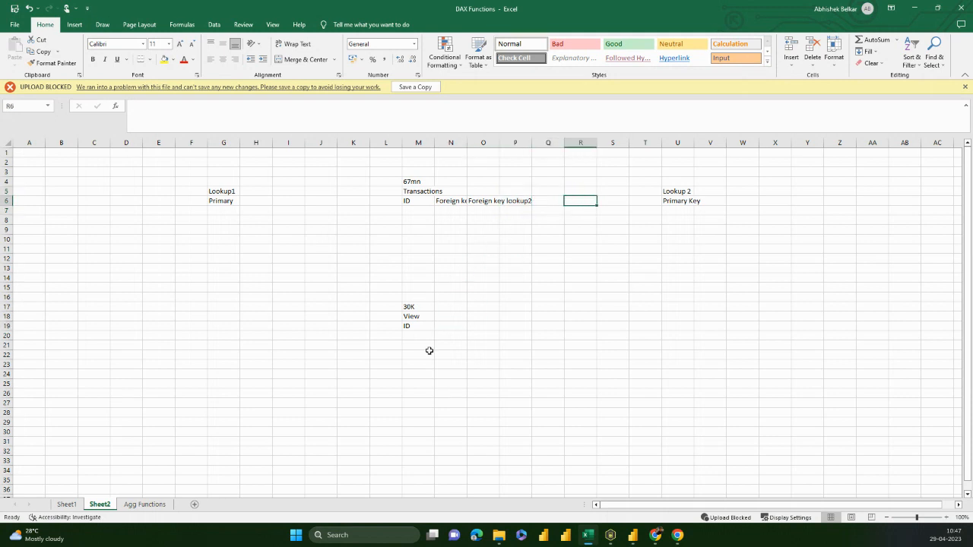
drag(415, 305, 411, 336)
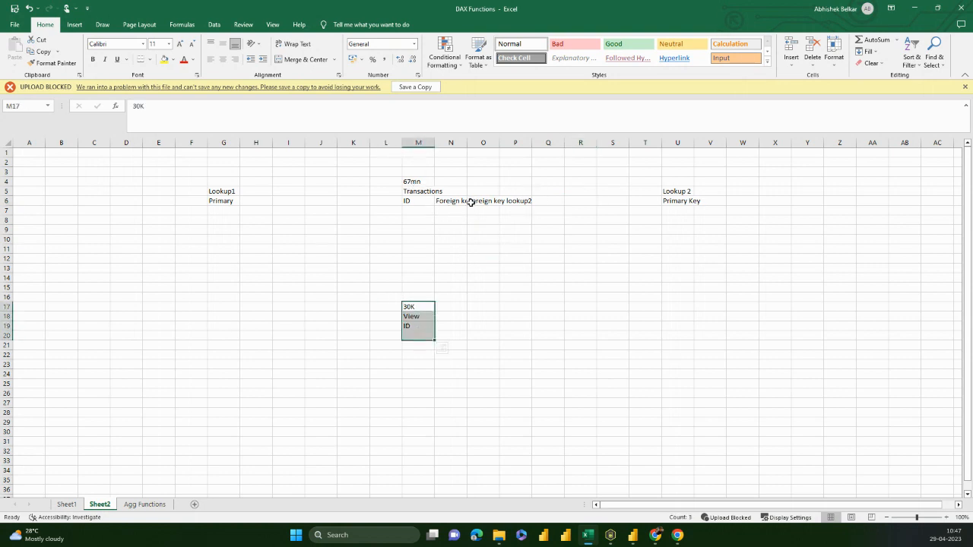
click(406, 231)
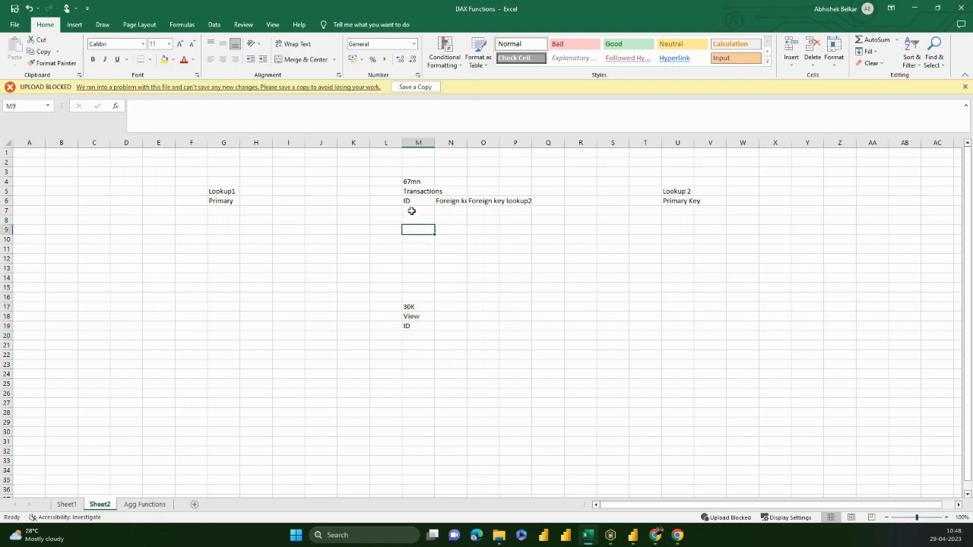
Examine how the Transactions table's ID and foreign key columns relate to Lookup1's primary key and the View table
click(413, 202)
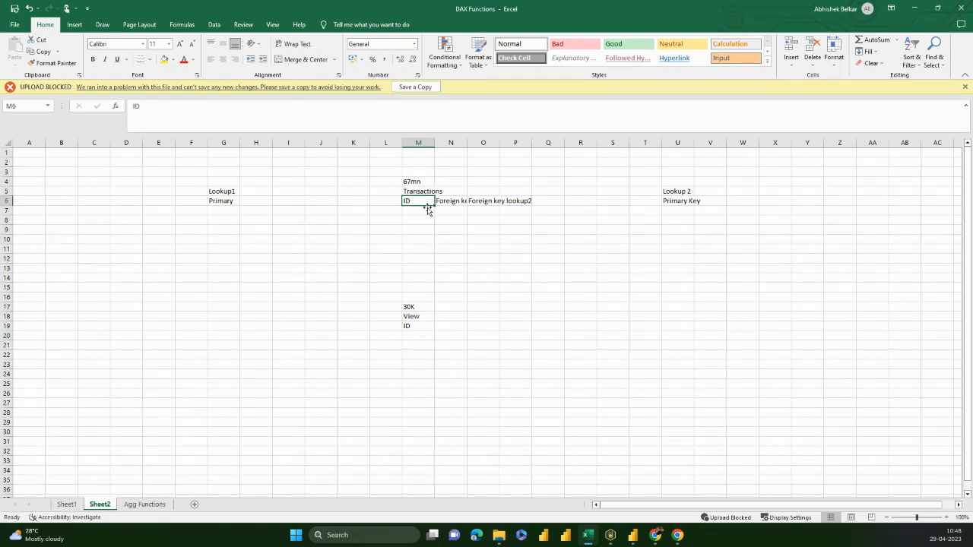
click(245, 210)
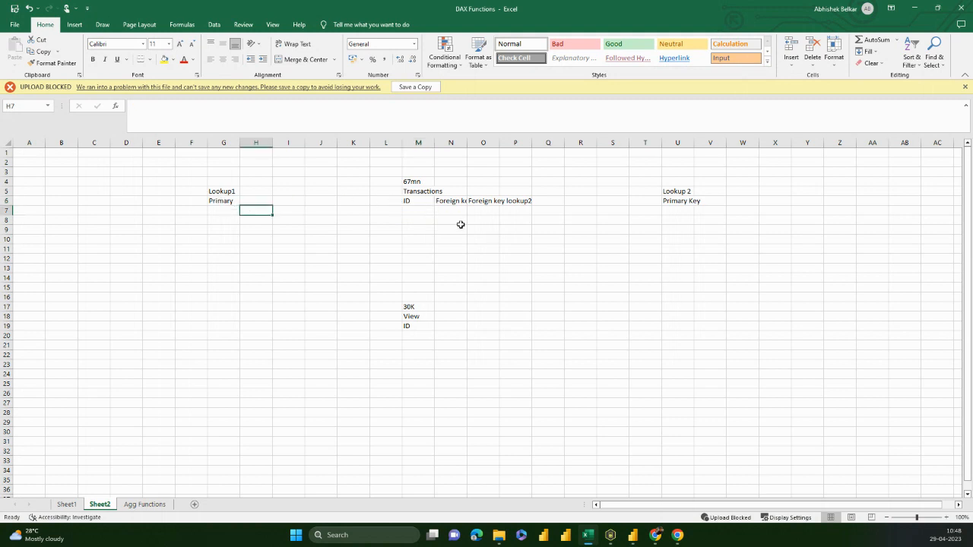
drag(406, 201, 406, 254)
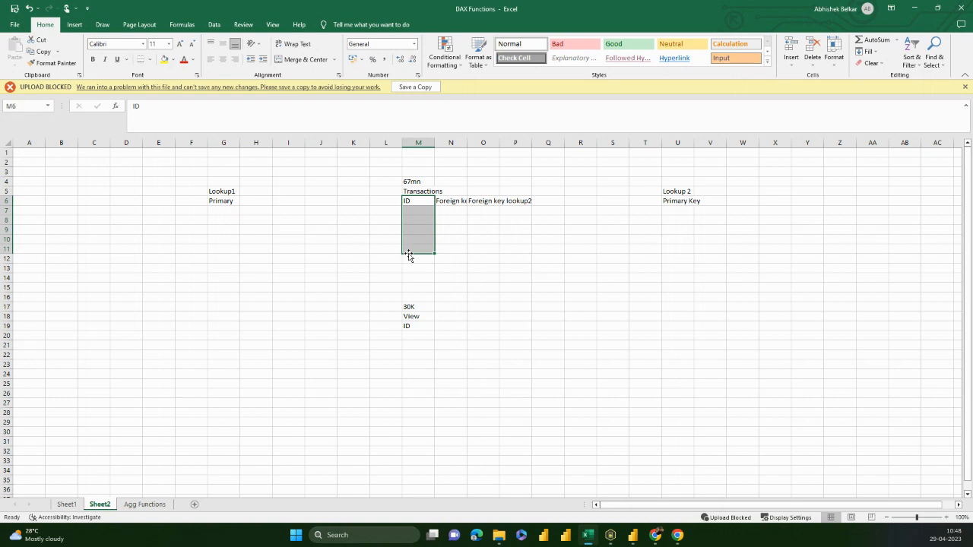
click(412, 241)
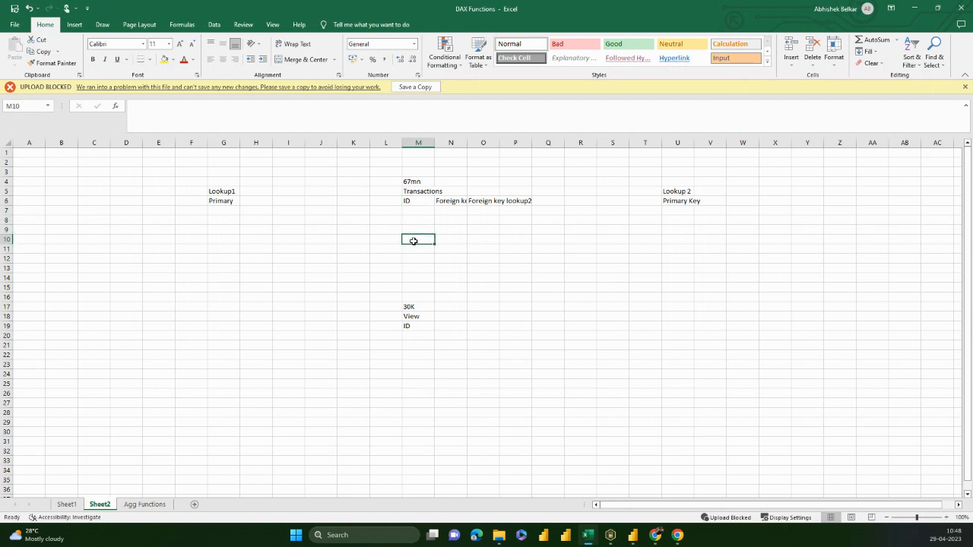
click(222, 191)
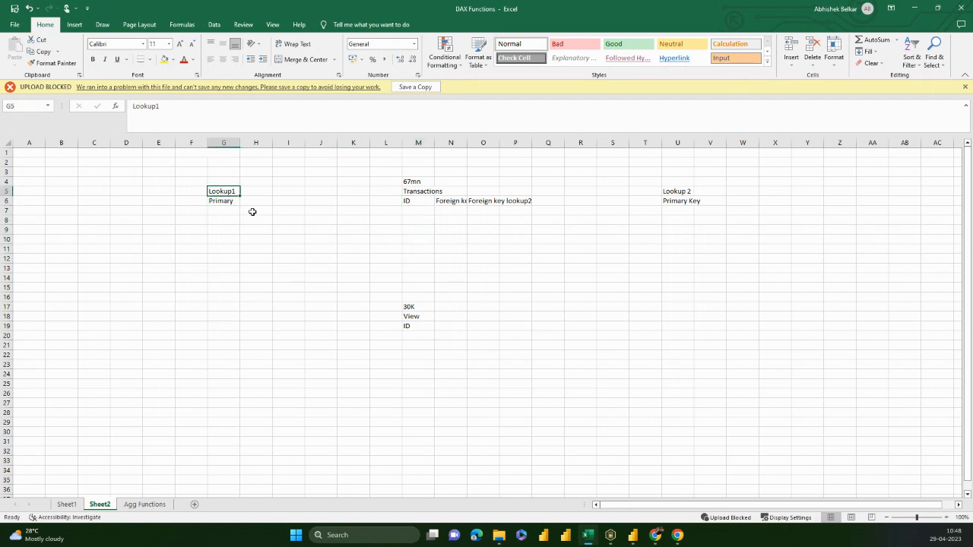
click(417, 315)
click(231, 200)
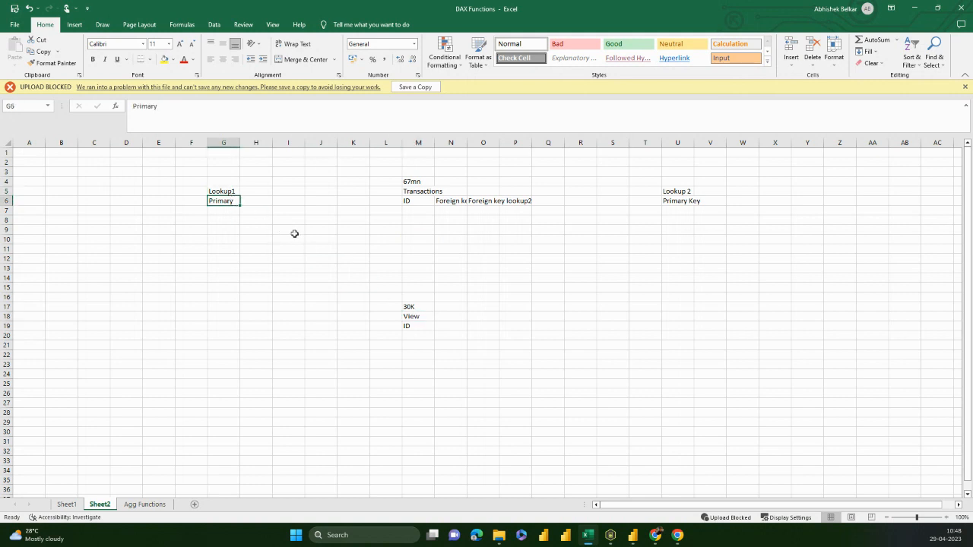
click(416, 315)
click(233, 201)
drag(414, 201, 411, 283)
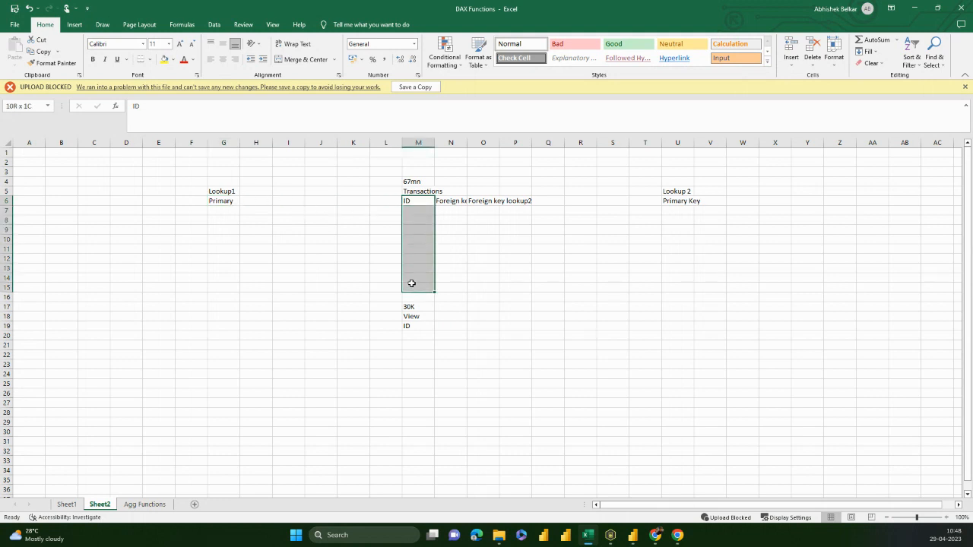
drag(223, 200, 463, 212)
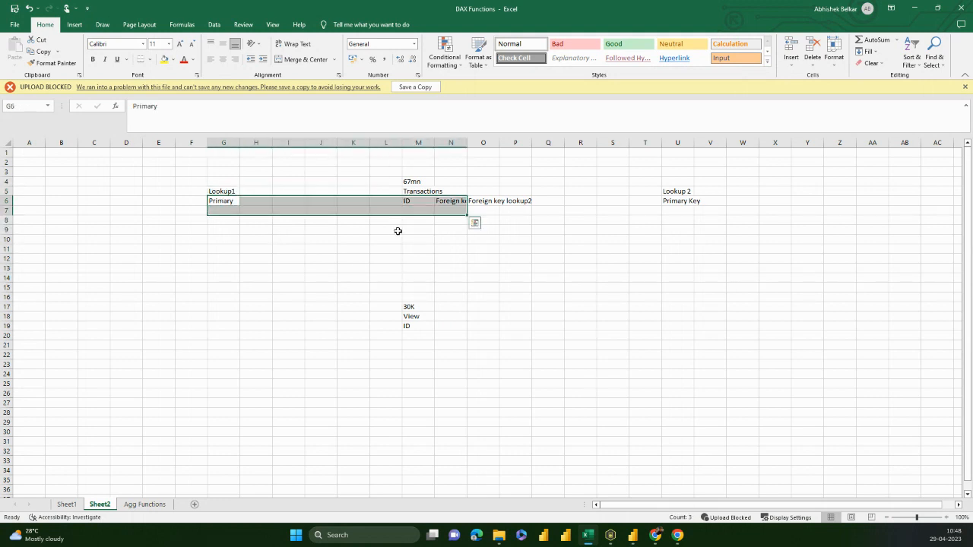
click(268, 230)
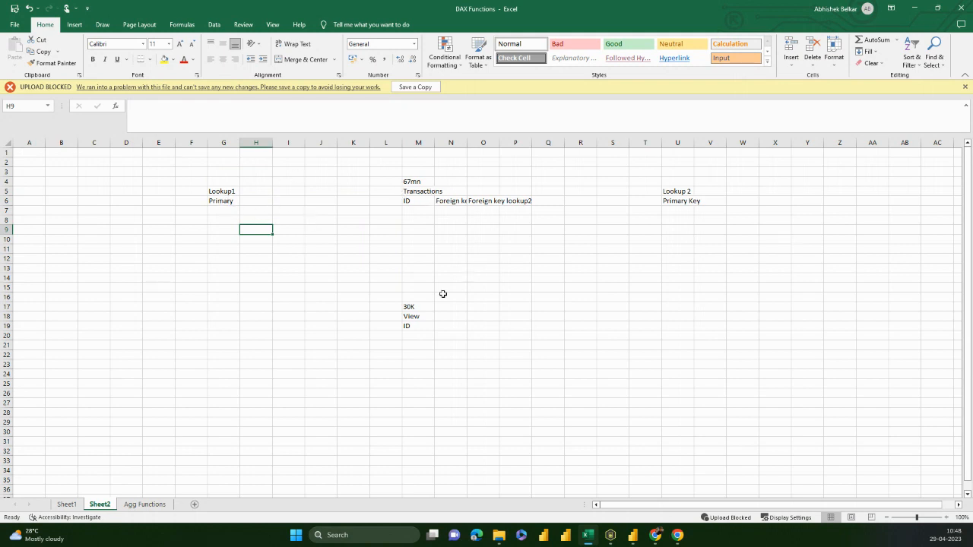
drag(418, 162, 523, 246)
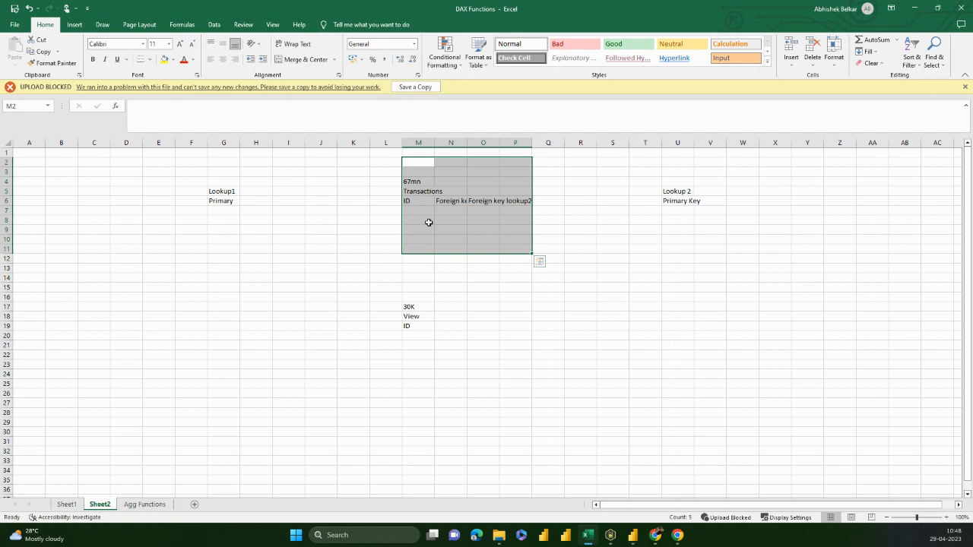
click(230, 203)
Enter 100 in cell N4, beside the 67mn row count above the Transactions table
click(450, 181)
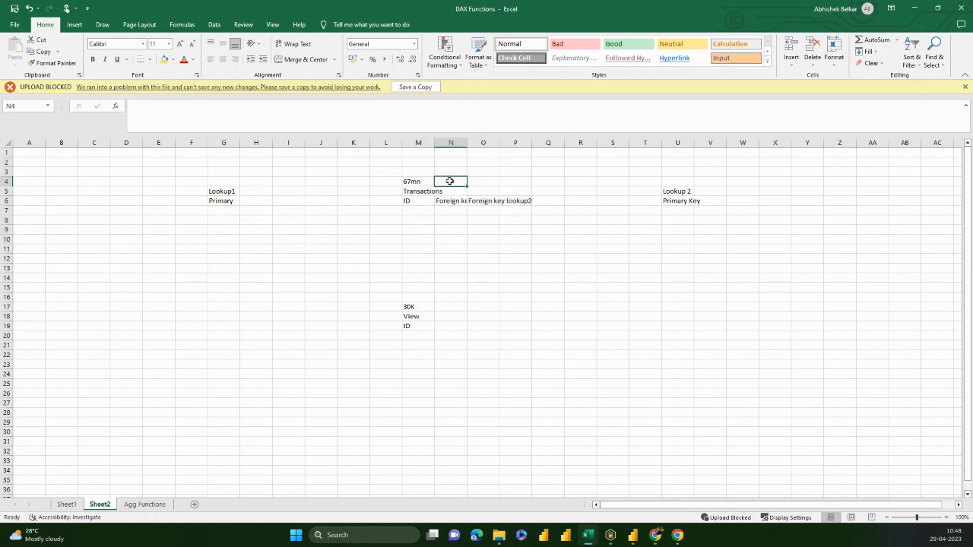
text(100)
key(Tab)
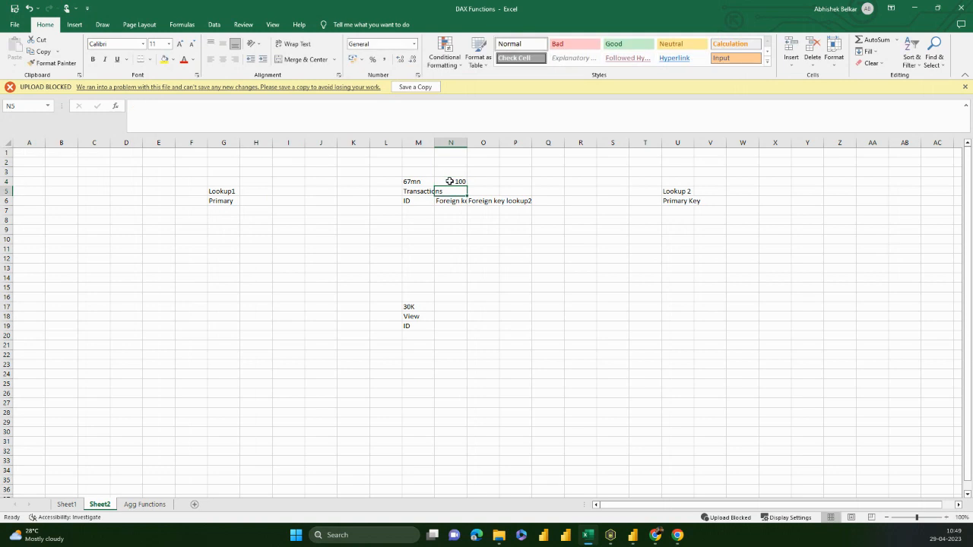
Examine the size figures noted above the Transactions and View tables on Sheet2
key(Left)
key(Left)
key(Left)
key(Left)
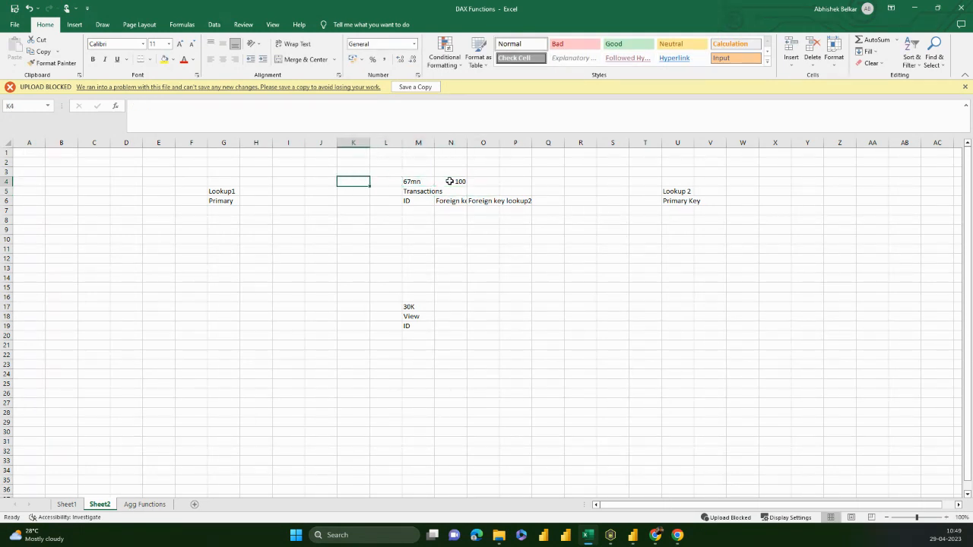
key(Right)
key(Right)
key(Right)
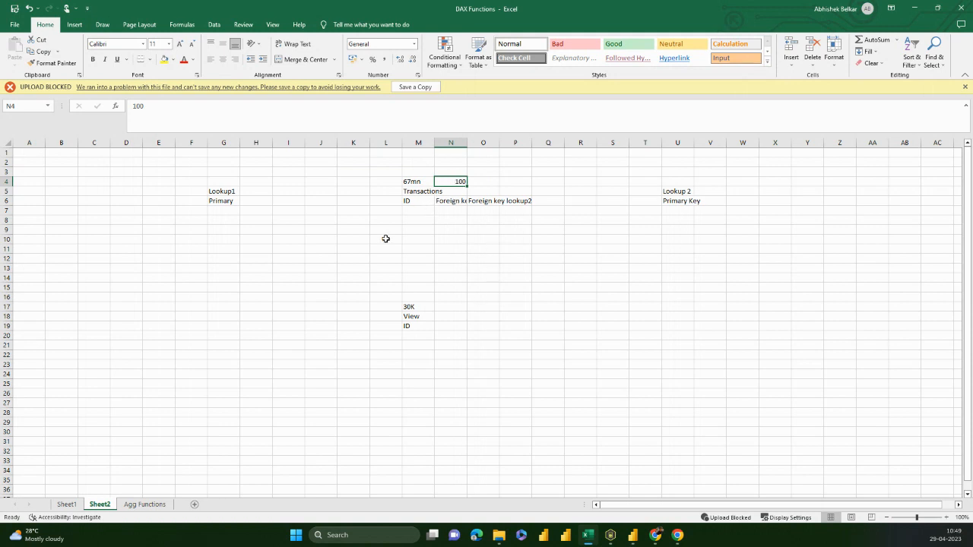
click(439, 318)
click(454, 181)
Examine how the keys of Lookup1 and Lookup 2 relate to the Transactions and View tables
drag(217, 192, 213, 250)
click(221, 200)
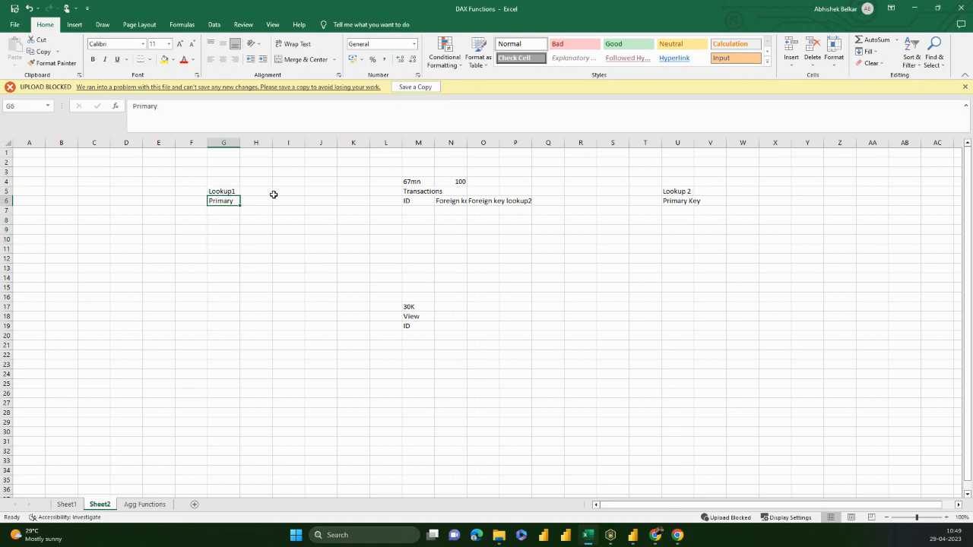
click(405, 202)
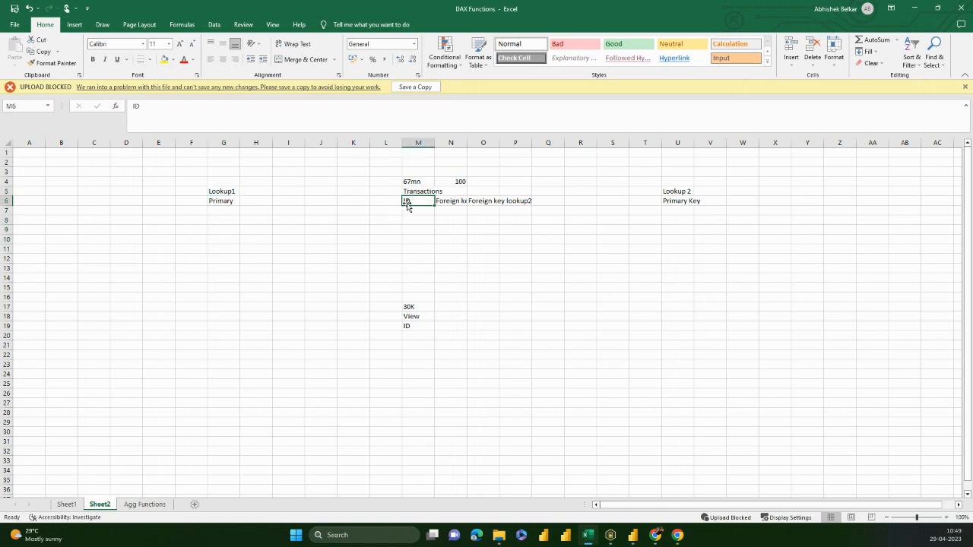
click(409, 325)
click(219, 193)
drag(219, 192, 443, 231)
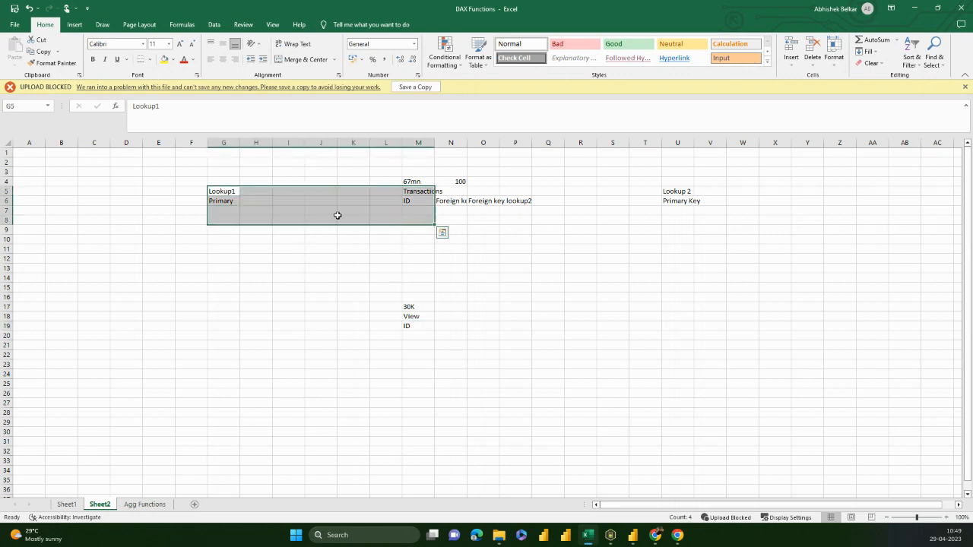
click(218, 191)
click(428, 209)
click(418, 200)
click(417, 315)
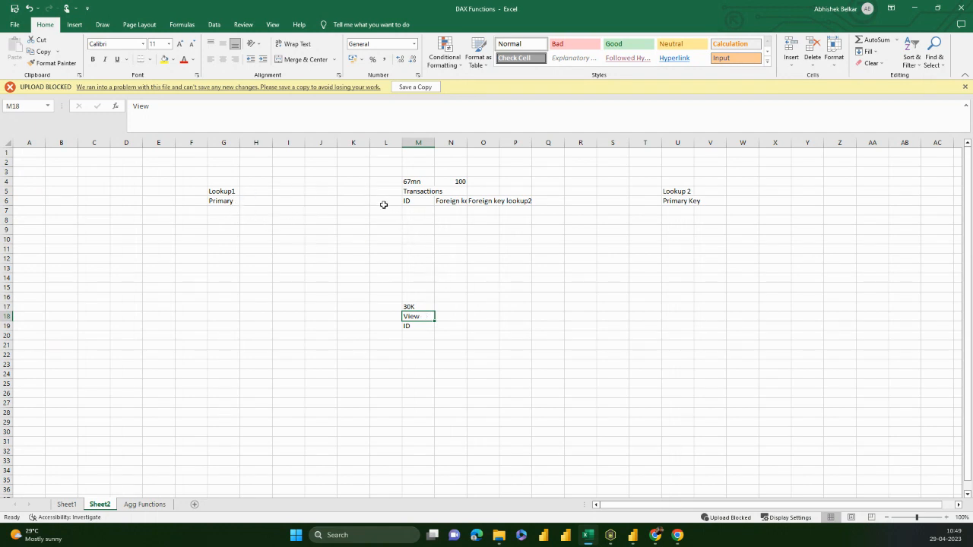
click(222, 191)
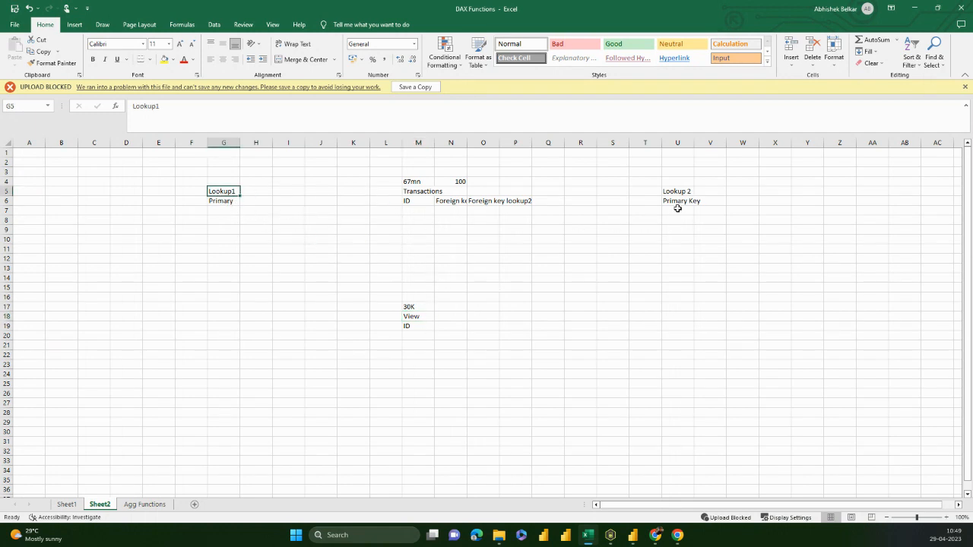
click(666, 189)
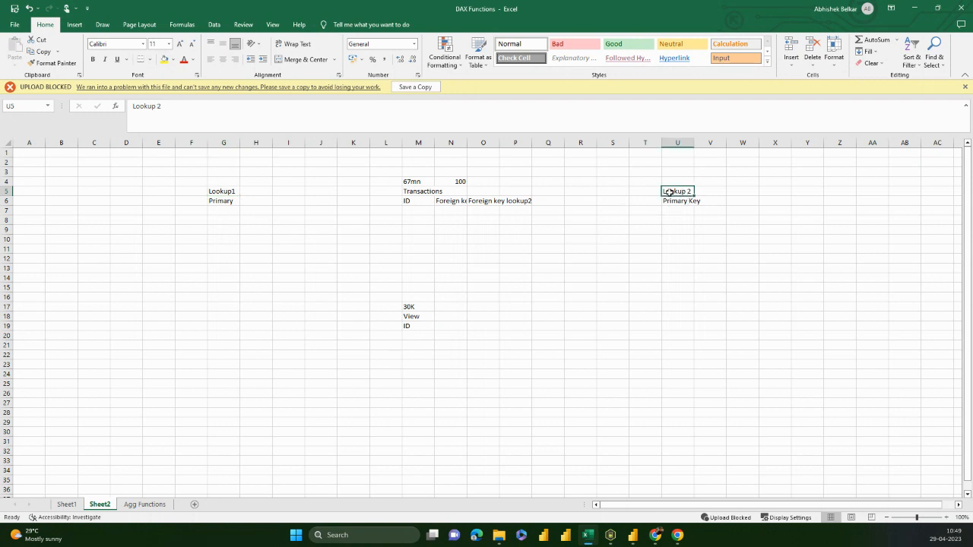
click(411, 191)
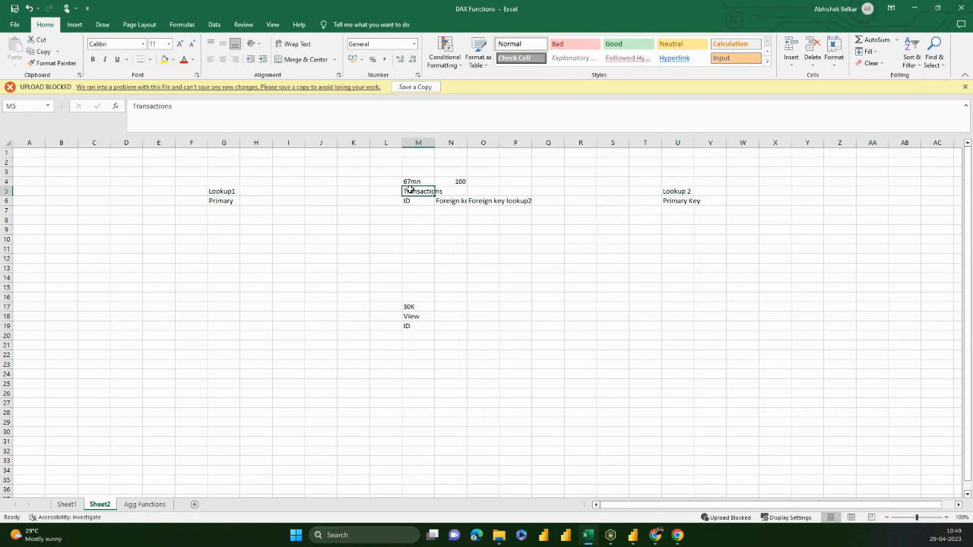
click(418, 315)
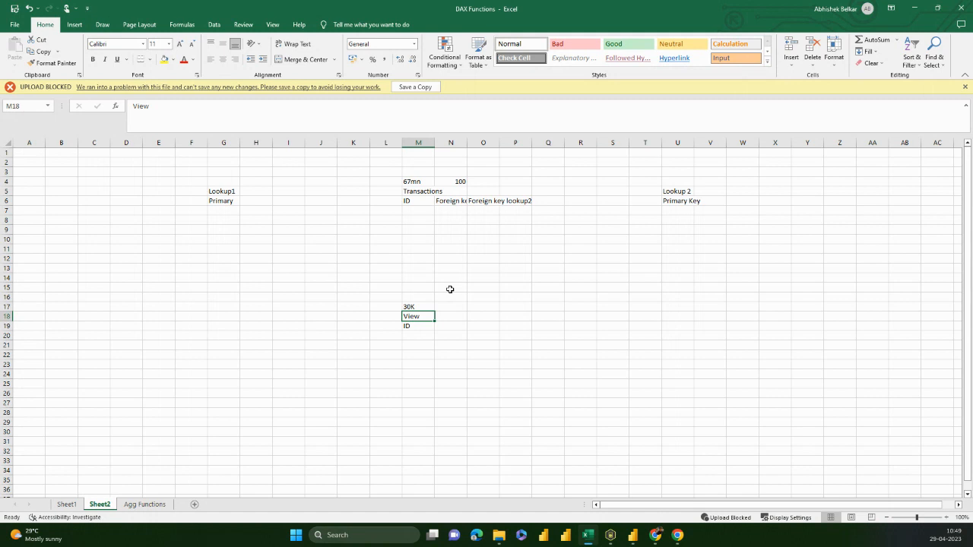
Switch to Measure Killer, close its existing results window, and start a single report/dataset analysis
mouse_move(611, 535)
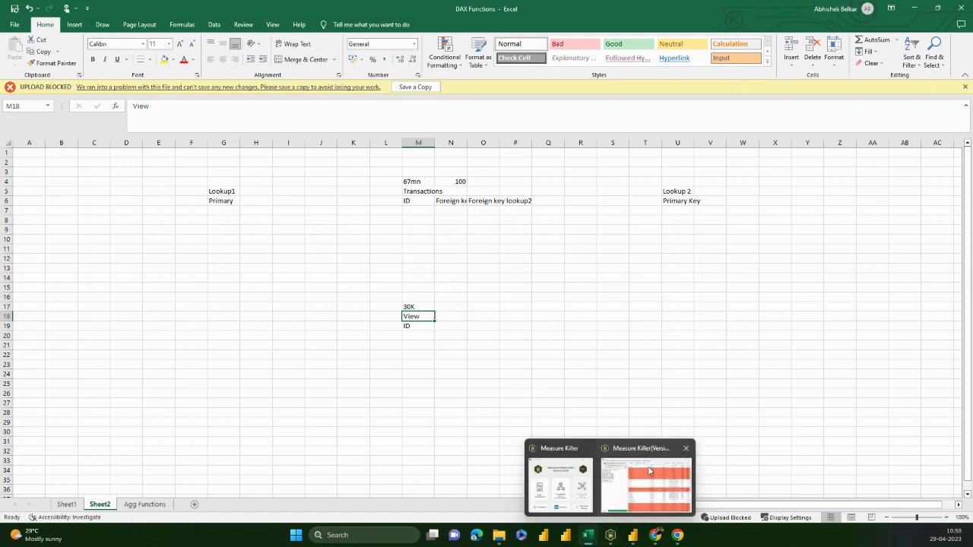
click(686, 448)
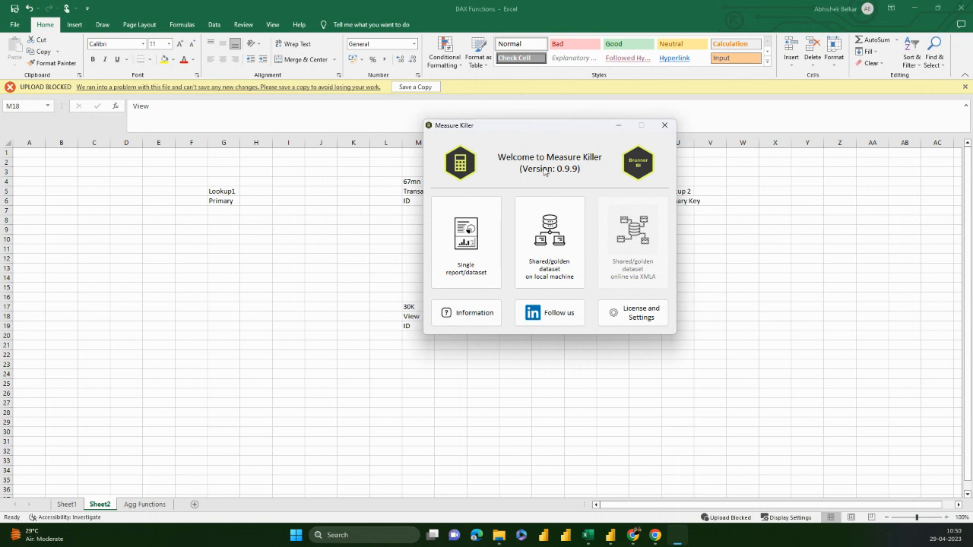
click(477, 247)
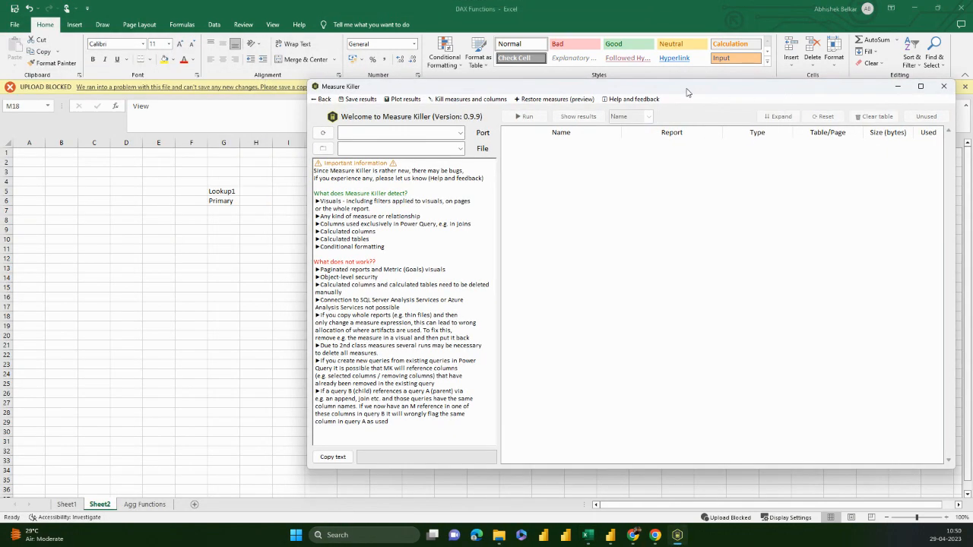
Choose DAX Class.pbix as the report file to analyse
click(461, 149)
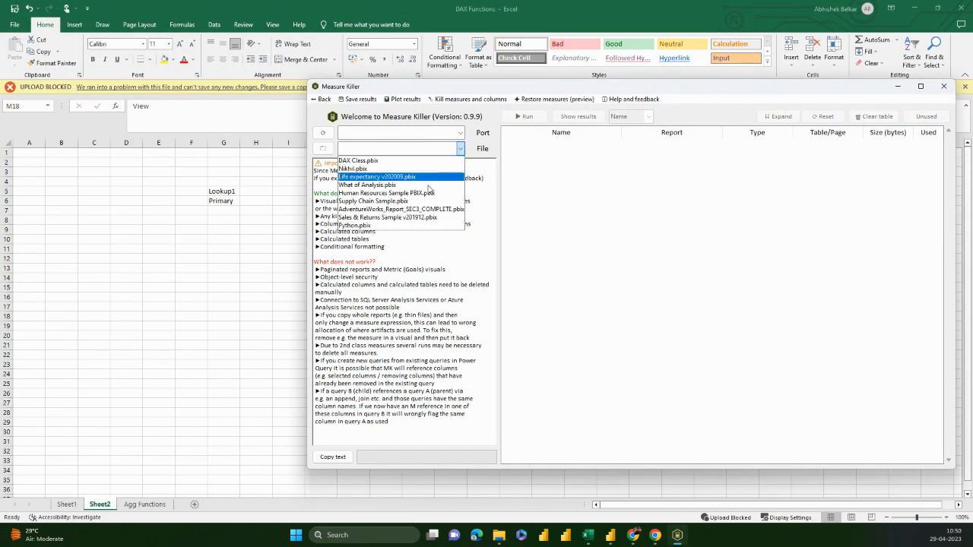
click(417, 161)
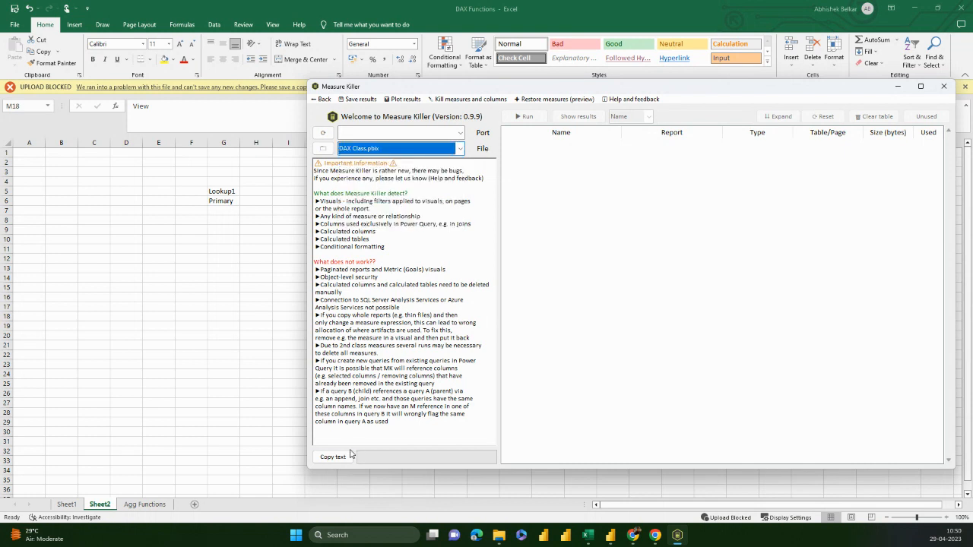
click(437, 172)
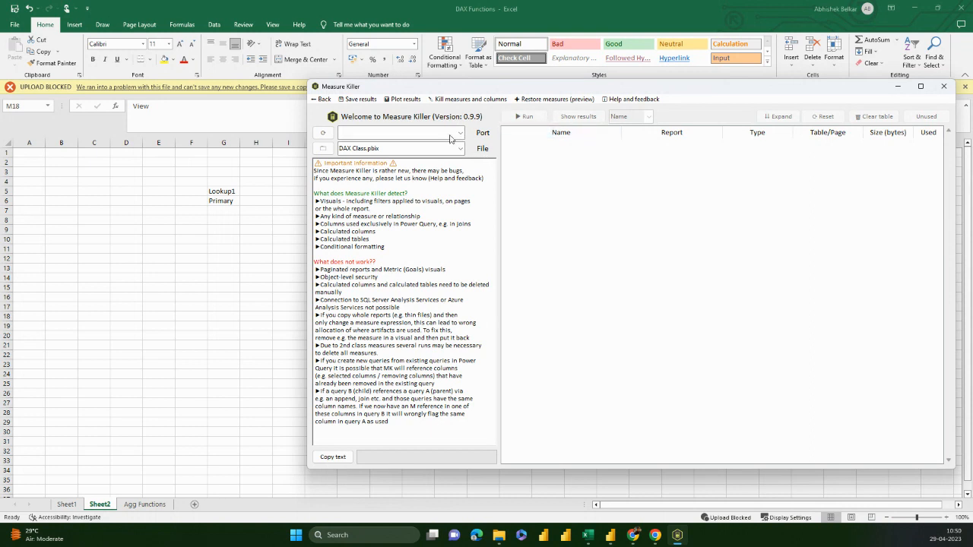
Check the open DAX Class query editor and report in Power BI, and return to Measure Killer
click(613, 539)
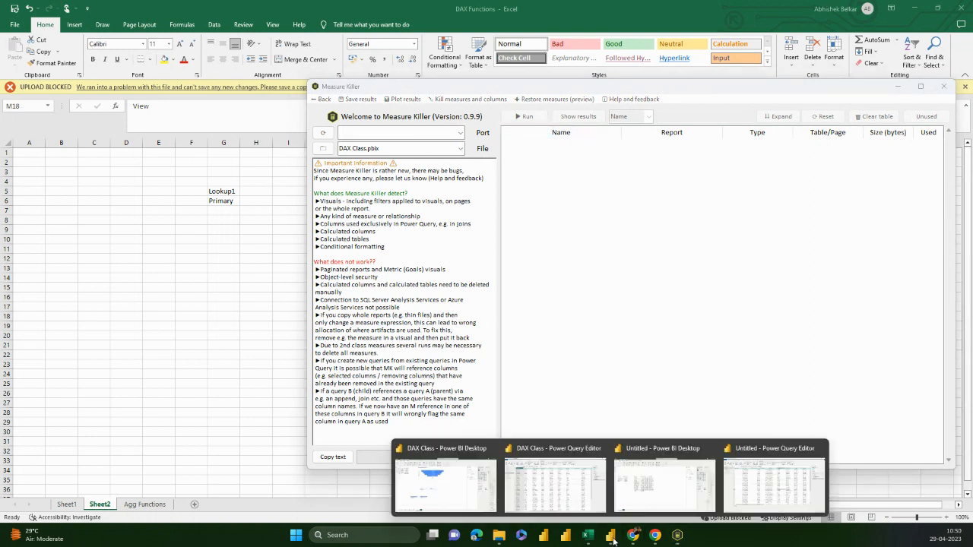
click(555, 482)
mouse_move(611, 536)
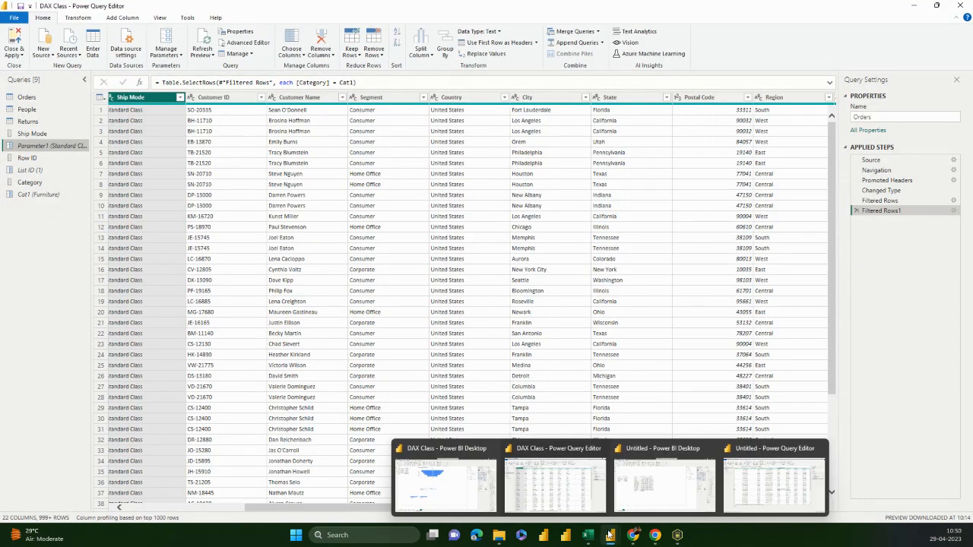
click(459, 488)
click(678, 535)
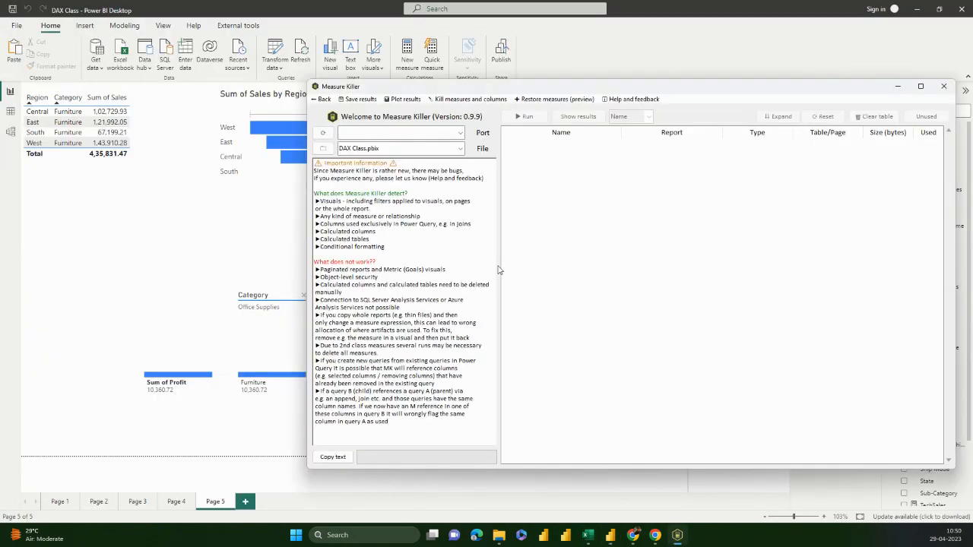
Try to locate the report file by browsing the Desktop folder, and cancel the file selection
click(460, 148)
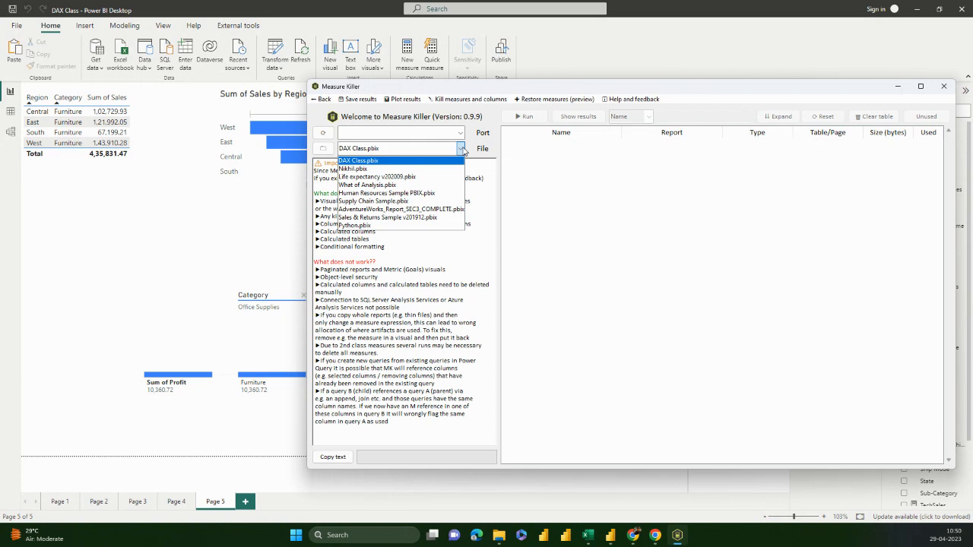
click(461, 161)
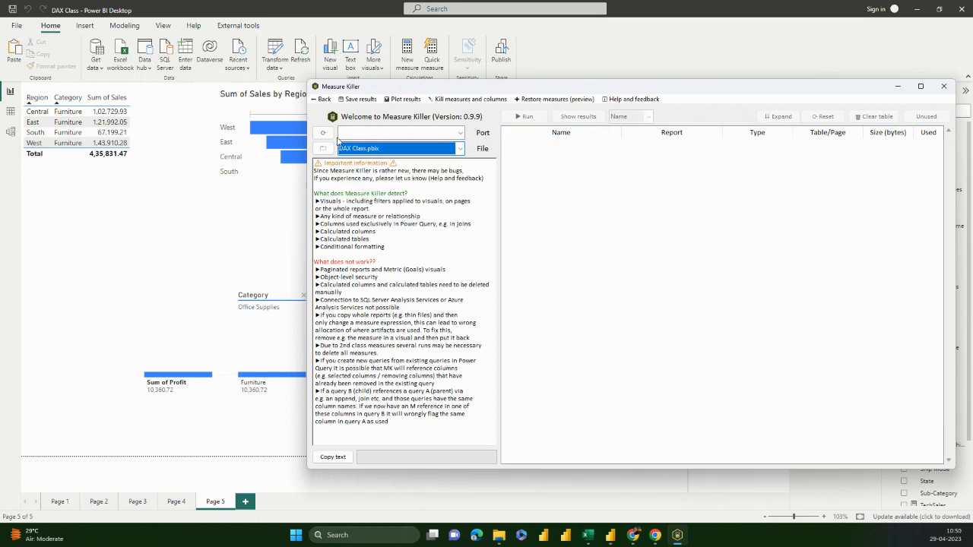
click(323, 148)
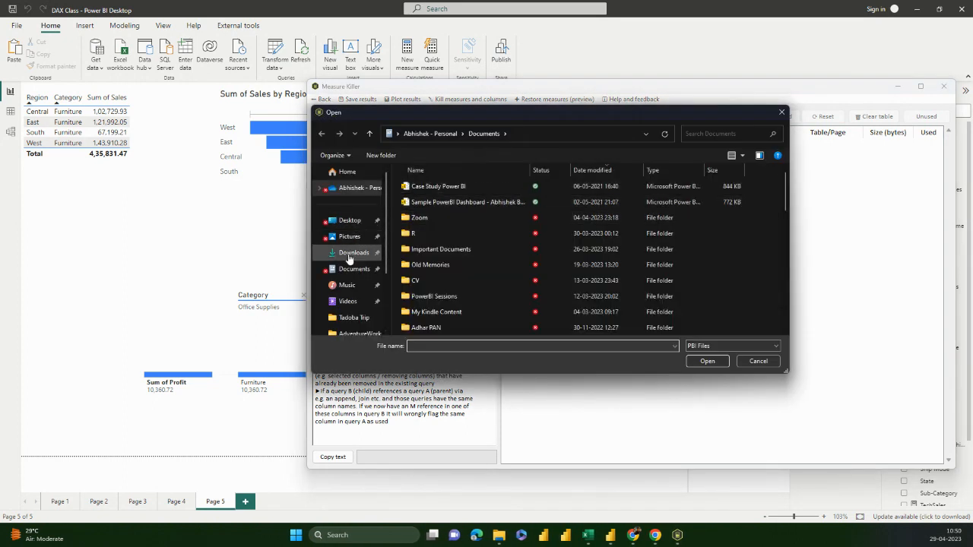
click(348, 221)
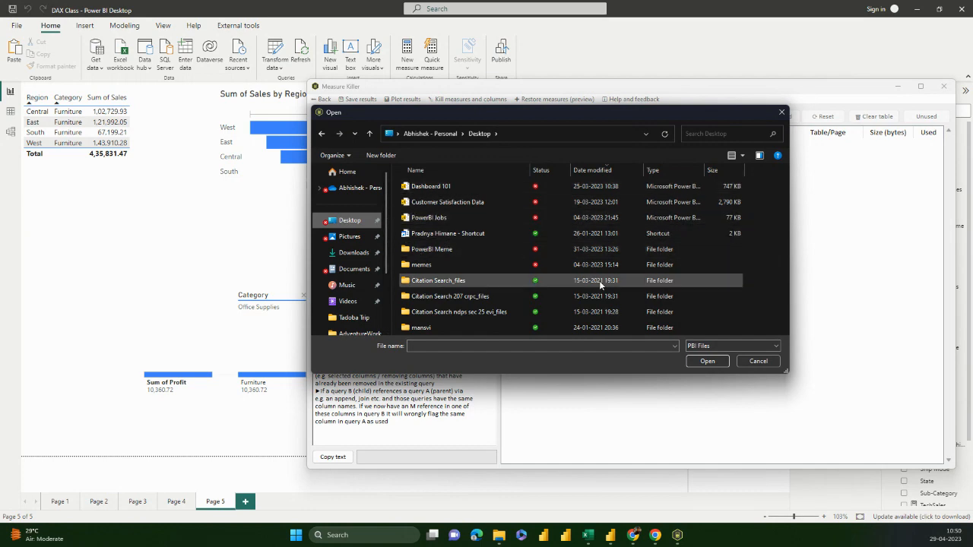
click(782, 112)
Select DAX Class.pbix again from the known report files
click(462, 148)
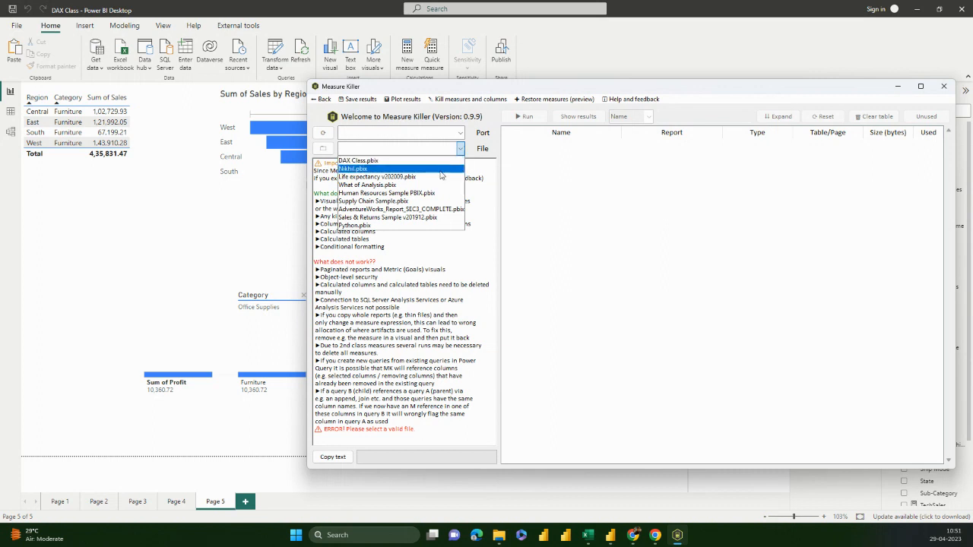
click(437, 160)
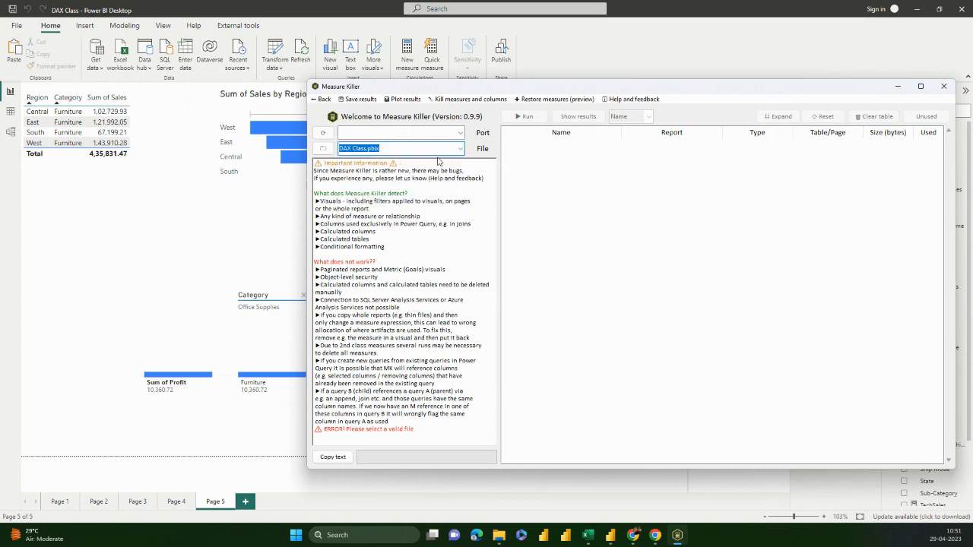
Inspect the open DAX Class windows in Power BI Desktop and Power Query Editor, and bring Measure Killer back
click(567, 536)
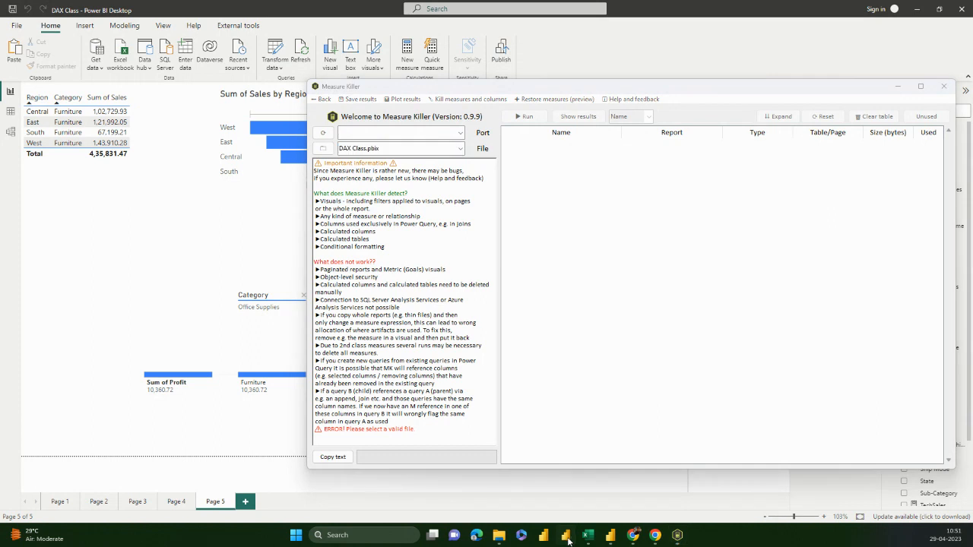
mouse_move(568, 537)
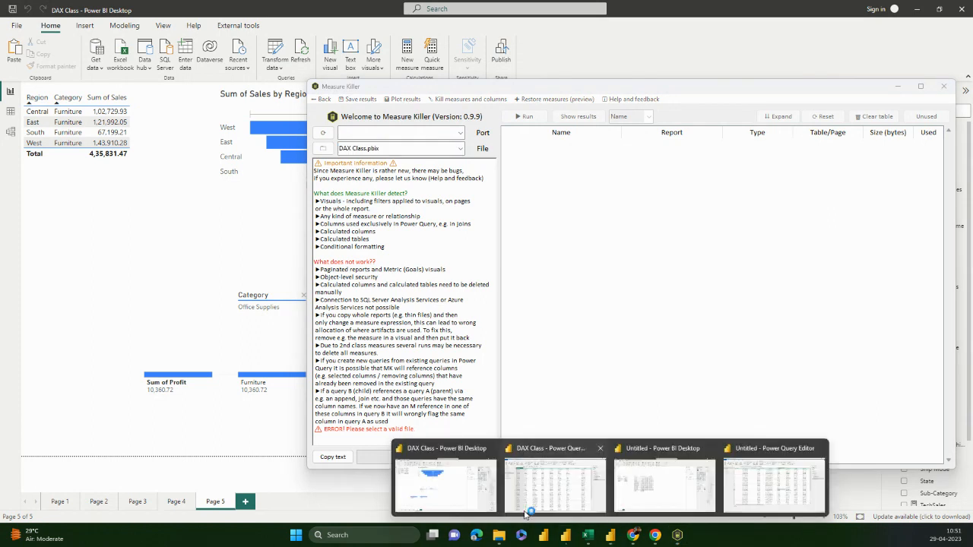
click(456, 483)
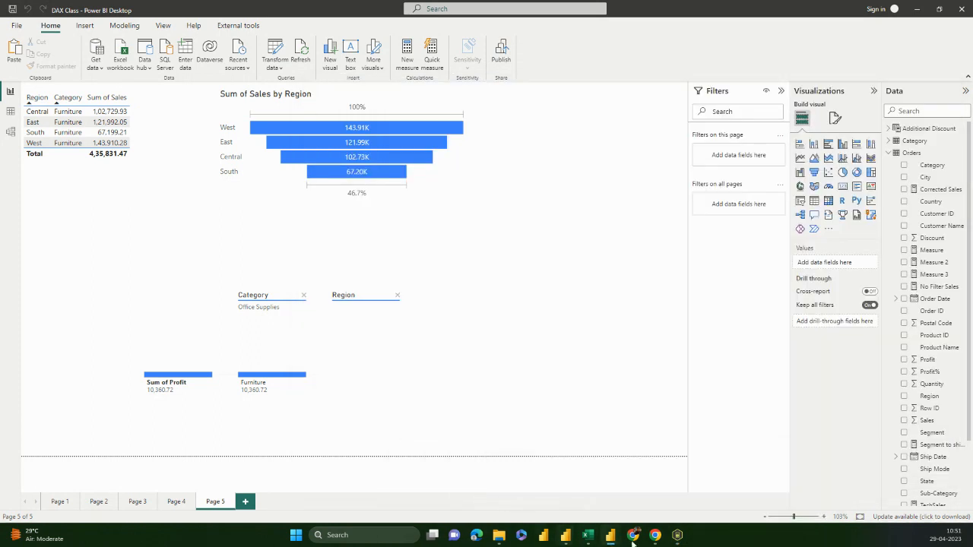
mouse_move(612, 537)
click(598, 495)
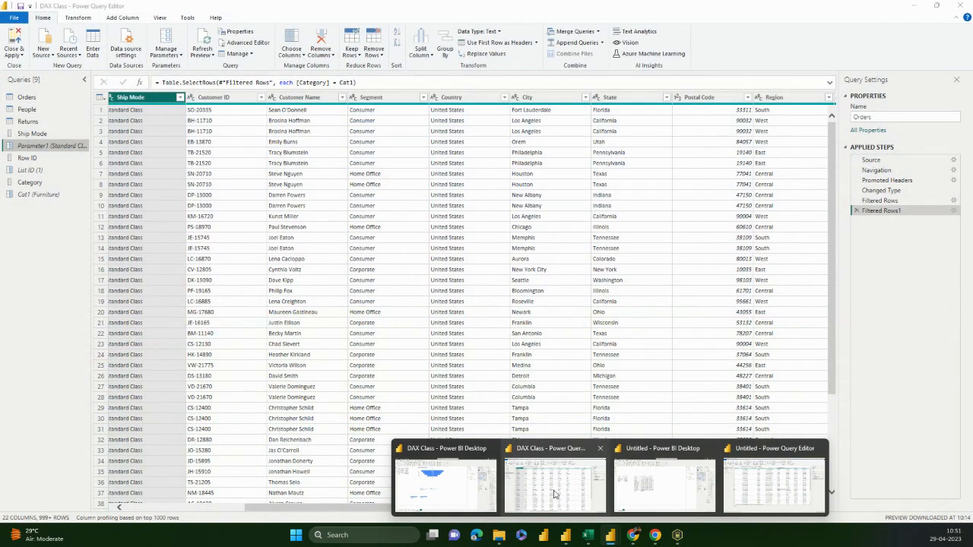
click(445, 483)
mouse_move(677, 535)
click(547, 483)
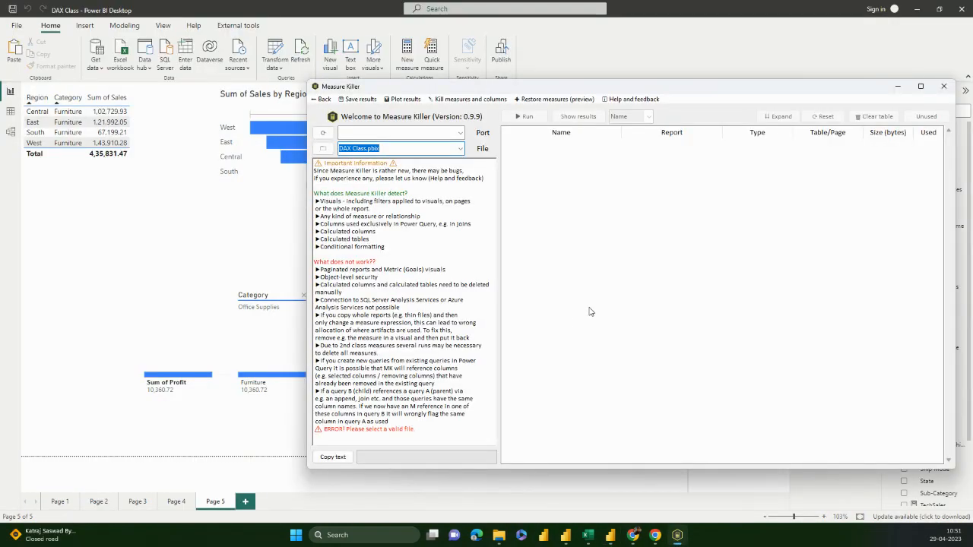
Review the available report files, and recheck the DAX Class query editor and report in Power BI
click(460, 149)
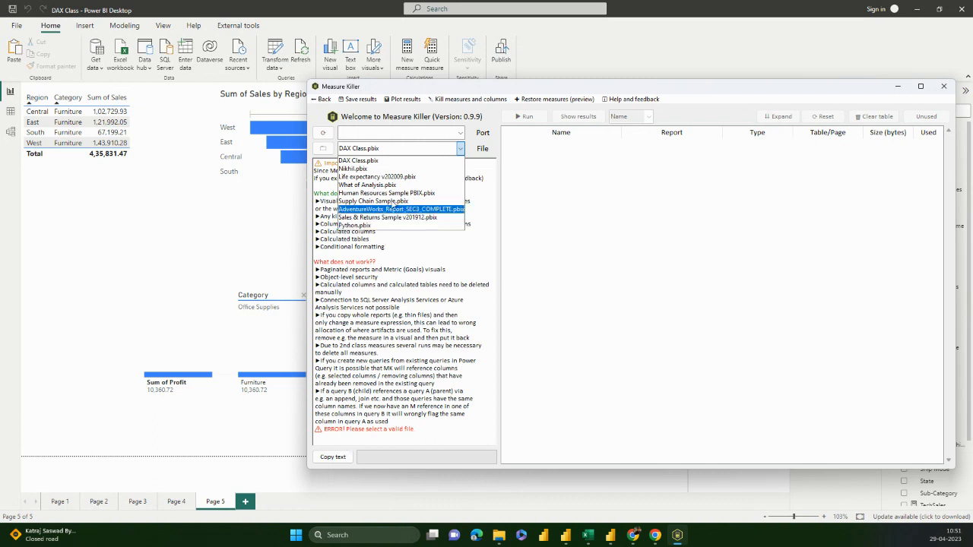
mouse_move(609, 538)
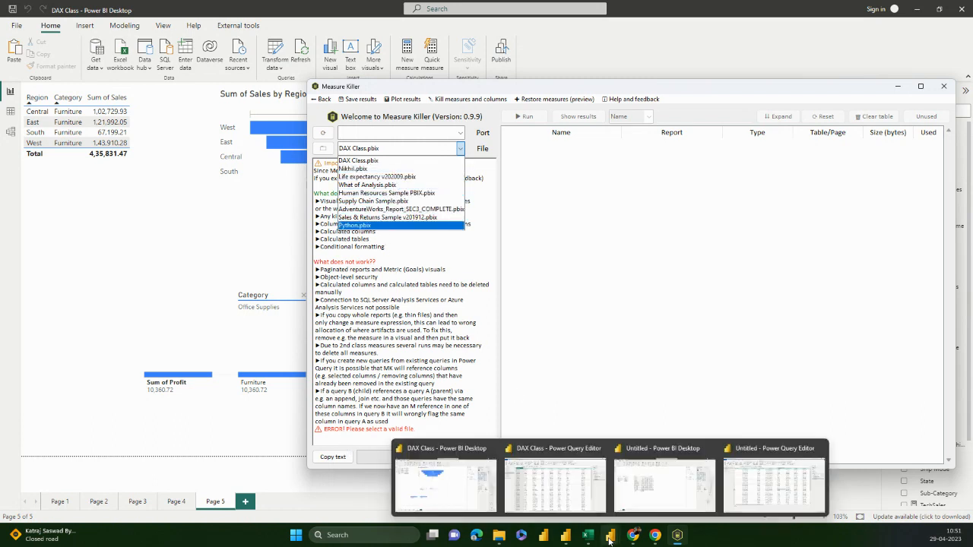
click(555, 479)
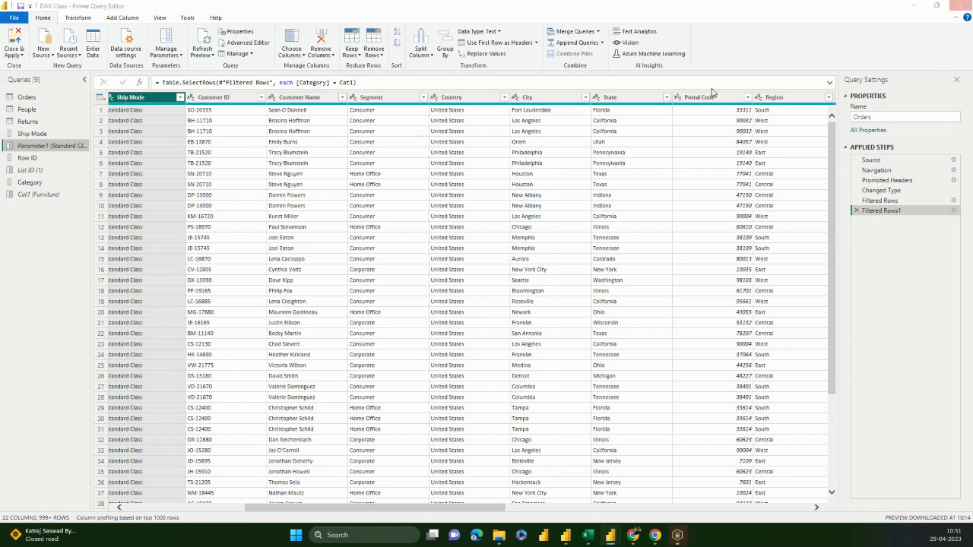
click(495, 272)
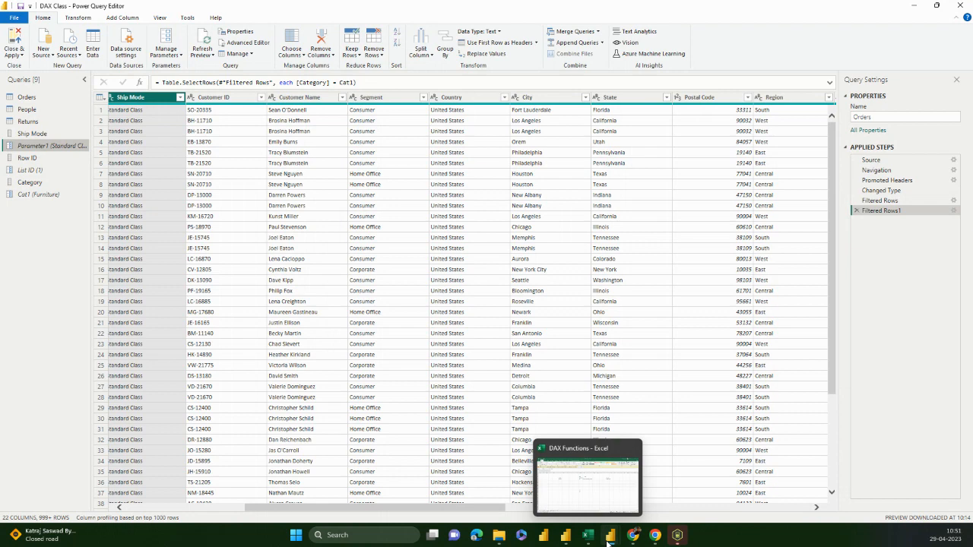
mouse_move(609, 539)
click(446, 477)
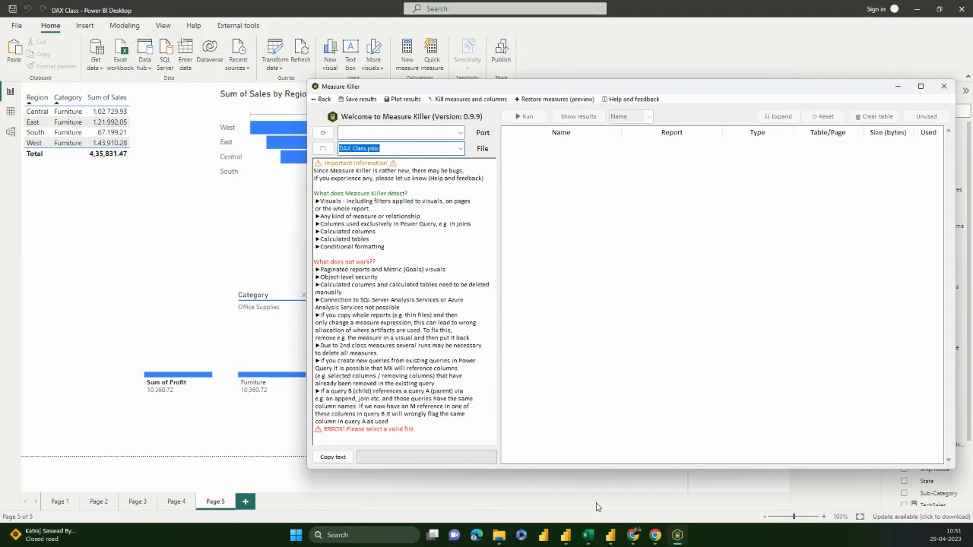
Switch to the untitled report's Power Query Editor, and close it while applying its query changes
mouse_move(609, 537)
click(503, 473)
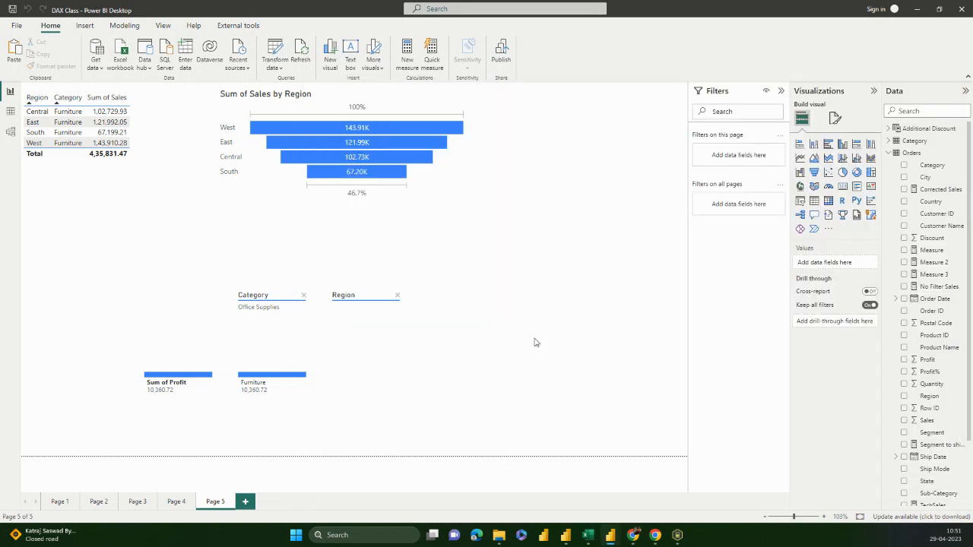
click(610, 535)
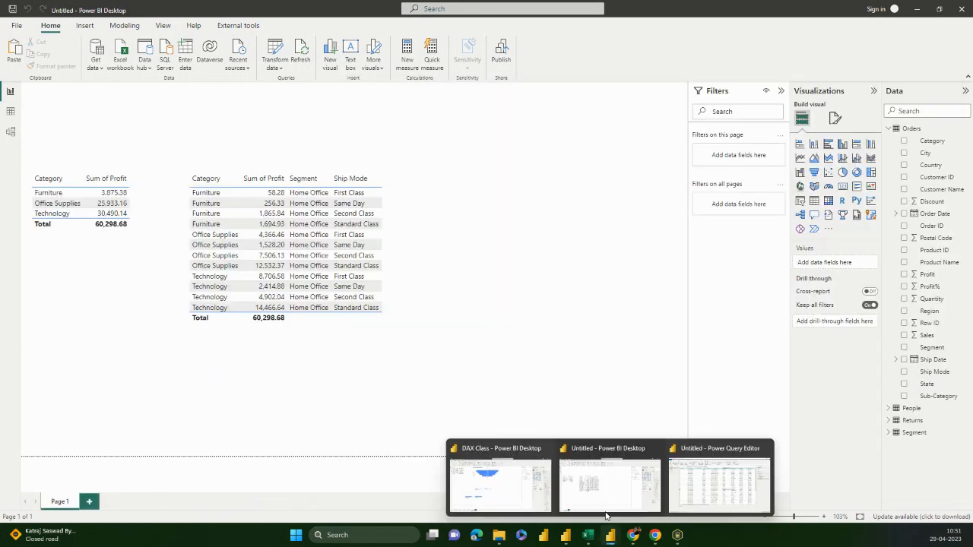
click(698, 486)
click(21, 40)
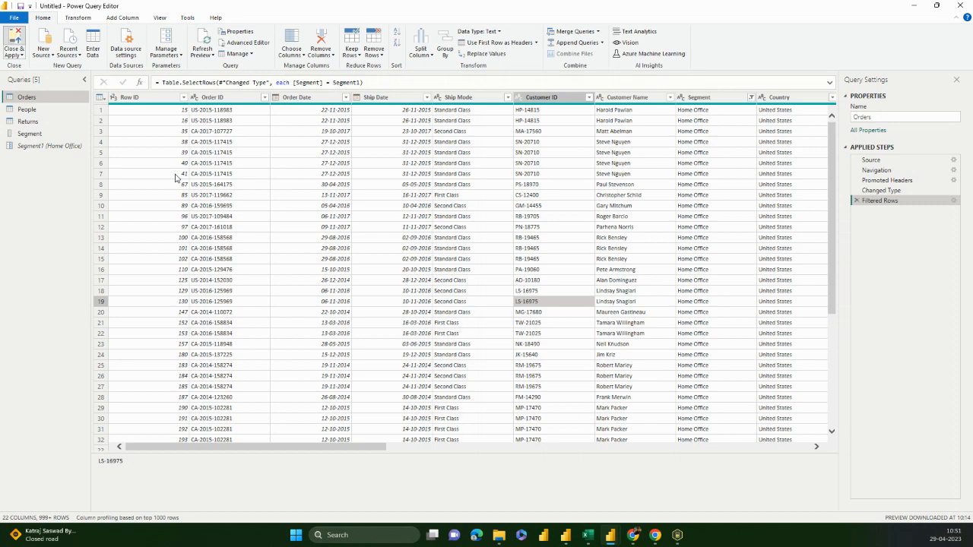
mouse_move(610, 535)
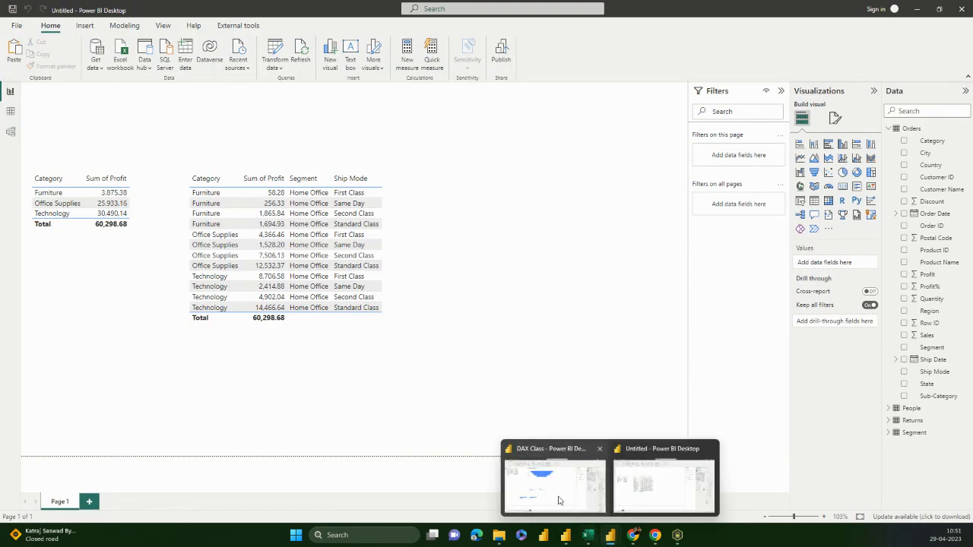
Bring Measure Killer back over the DAX Class report and try Life expectancy v202009.pbix as the report file
click(560, 498)
mouse_move(677, 535)
click(653, 498)
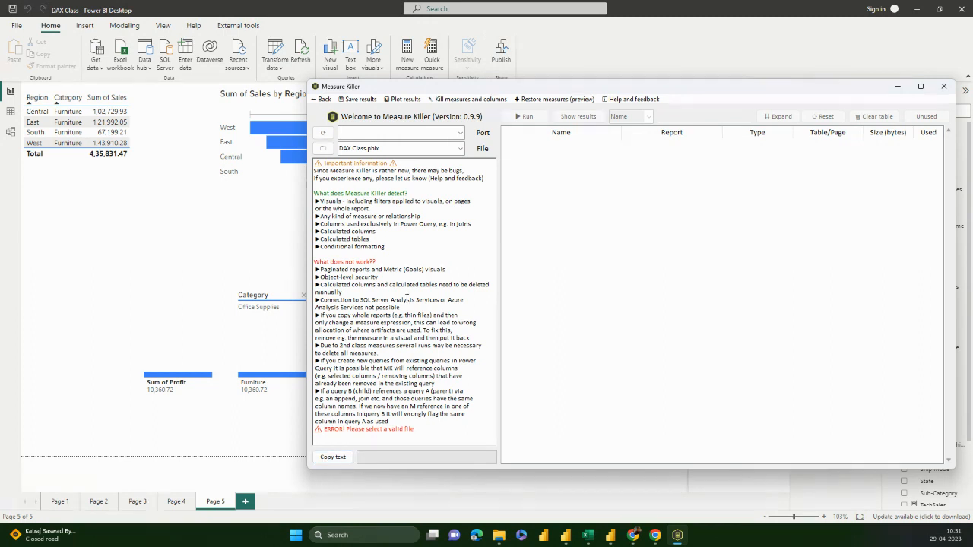
click(460, 149)
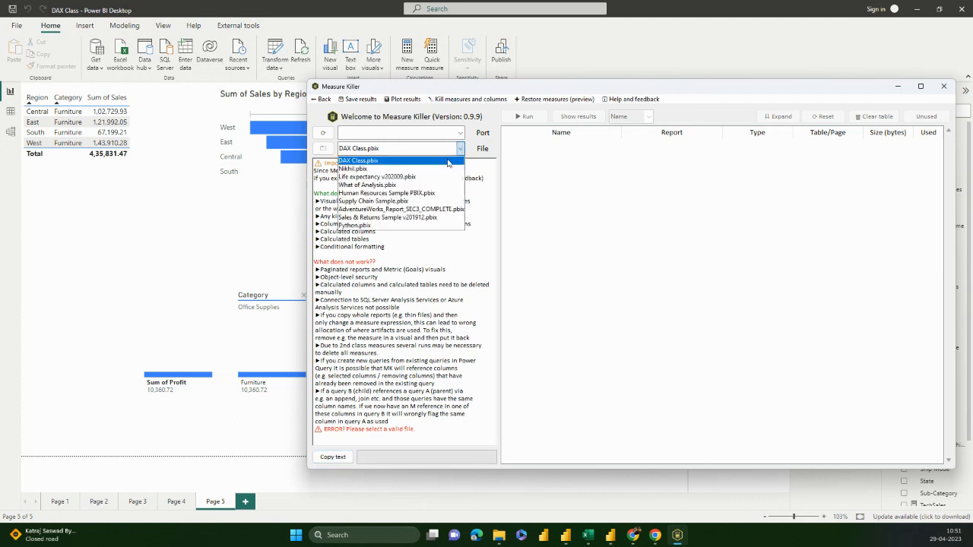
click(444, 177)
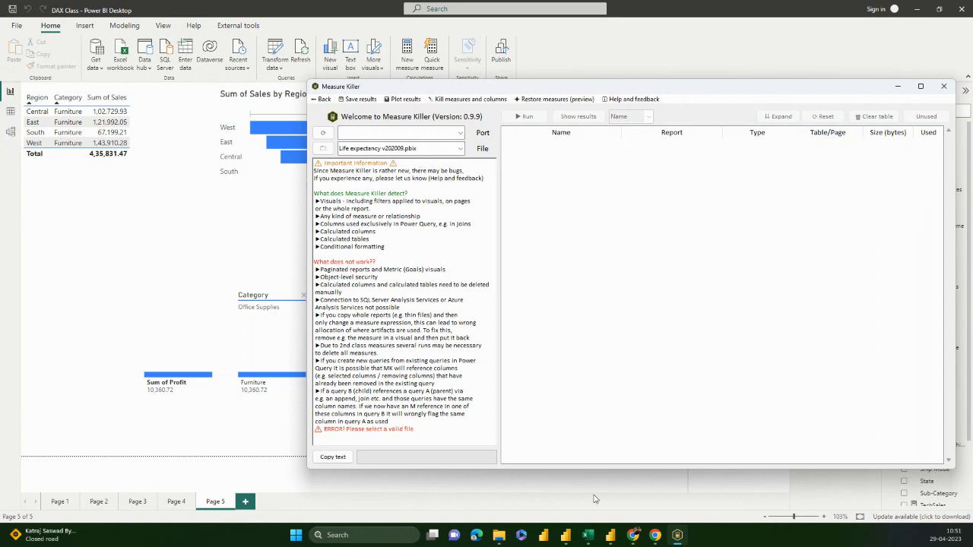
Launch Measure Killer again as an external tool from the open DAX Class report in Power BI Desktop
click(608, 537)
click(570, 485)
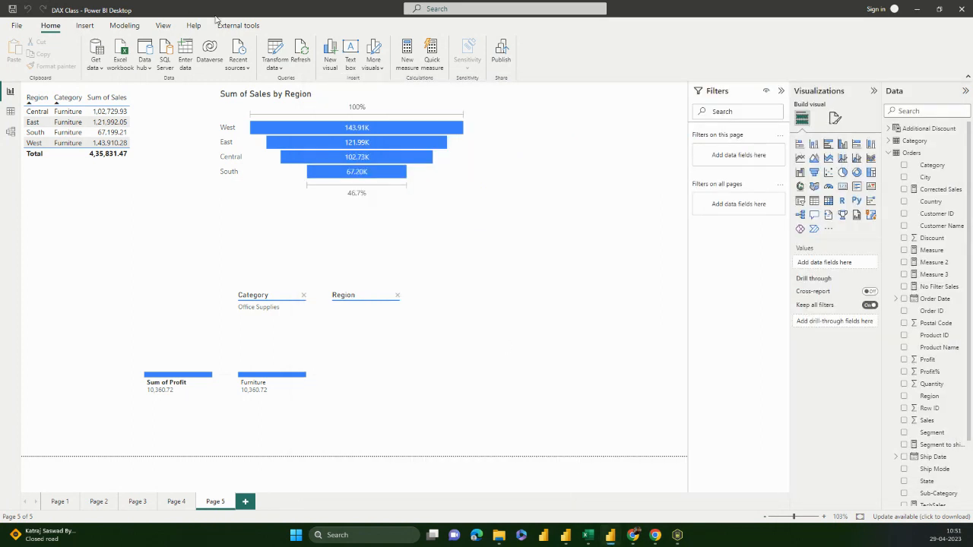
click(238, 25)
click(27, 59)
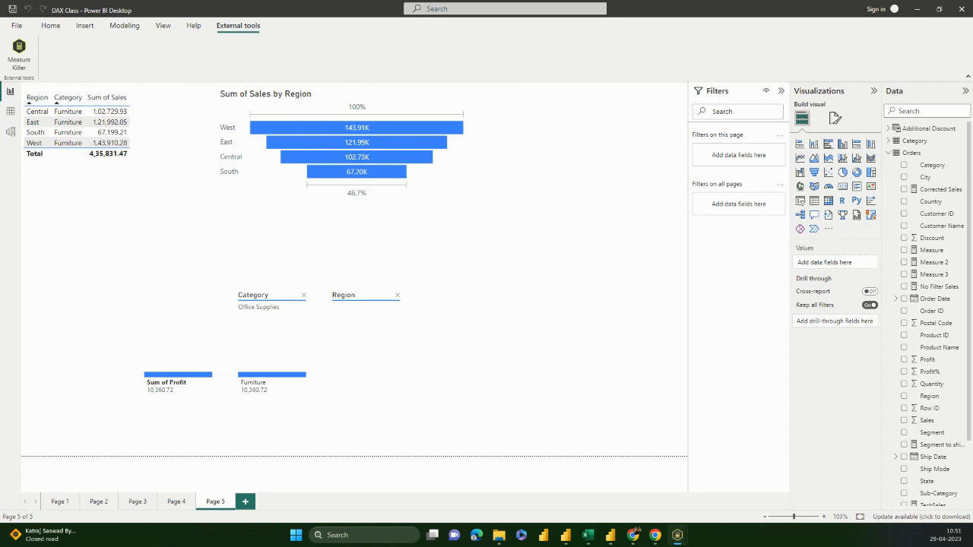
click(639, 148)
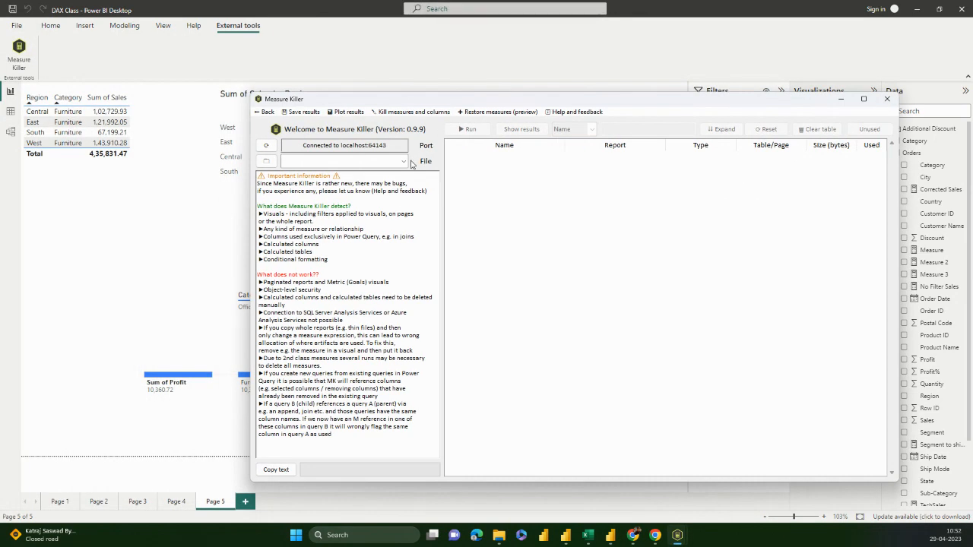
Choose DAX Class.pbix as the report file, run the Measure Killer analysis and show its results
click(407, 162)
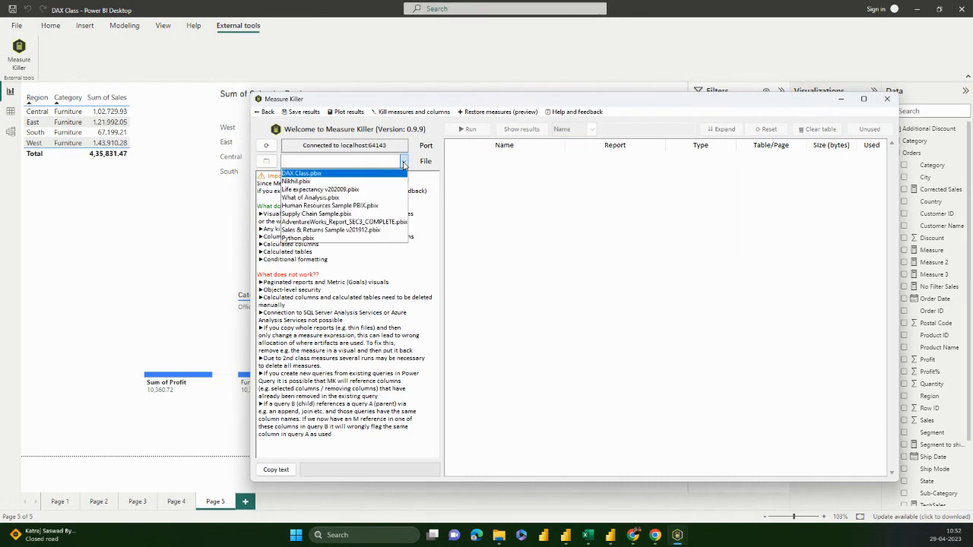
click(394, 171)
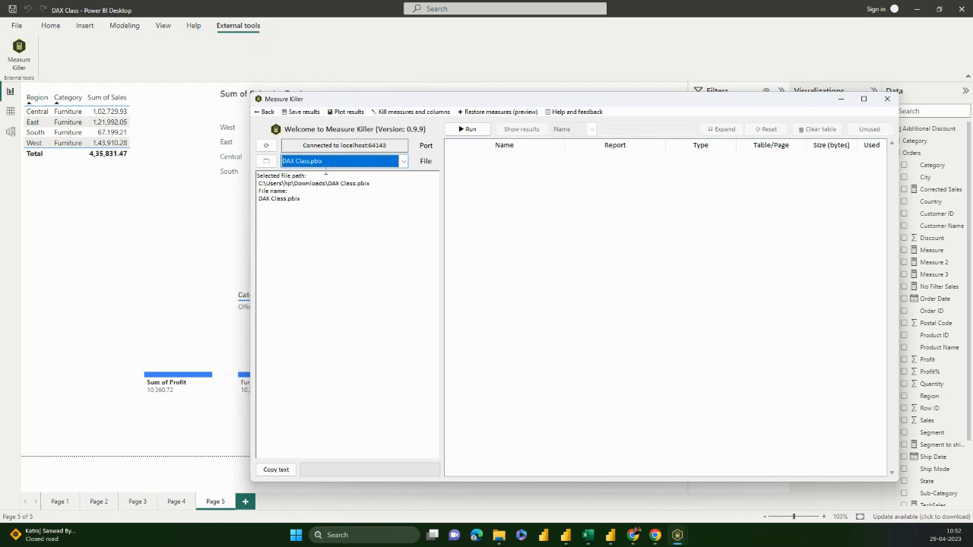
click(468, 131)
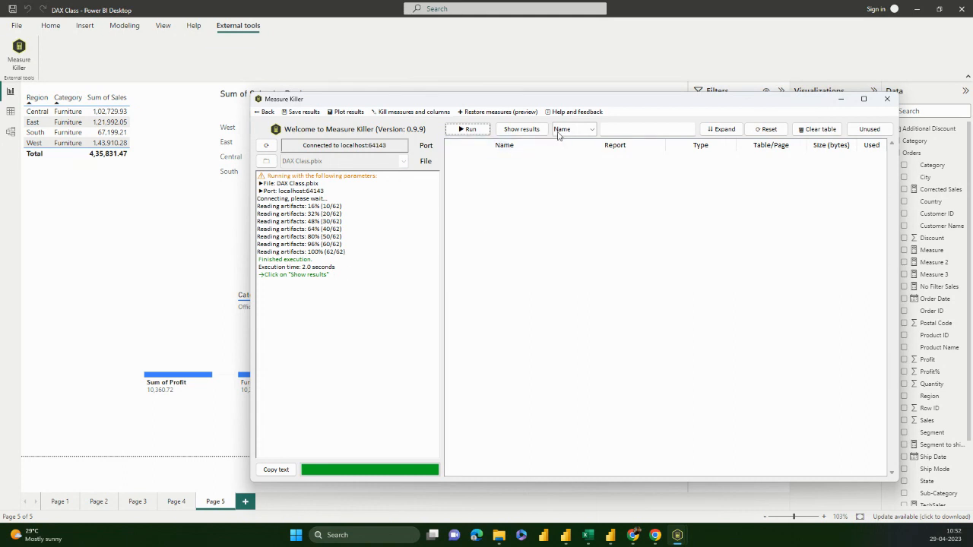
click(523, 135)
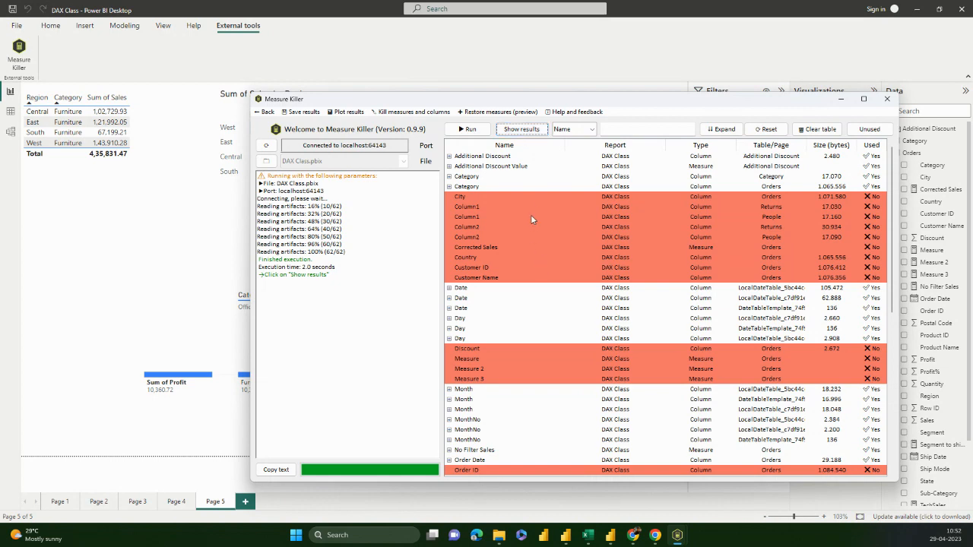
Examine the whole result list to see which measures and columns of DAX Class are marked used or unused
scroll(529, 218, down, 3)
scroll(528, 228, down, 3)
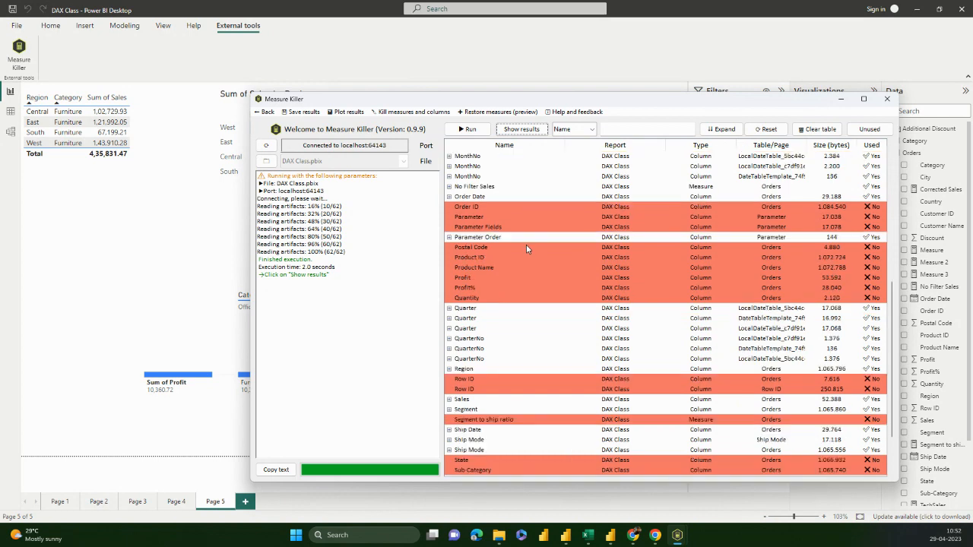
scroll(526, 249, up, 6)
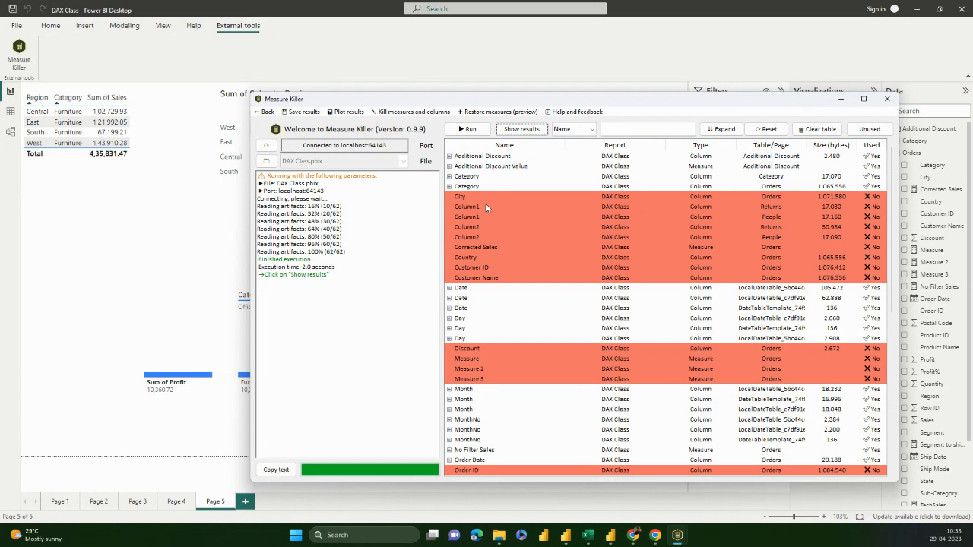
scroll(519, 315, down, 3)
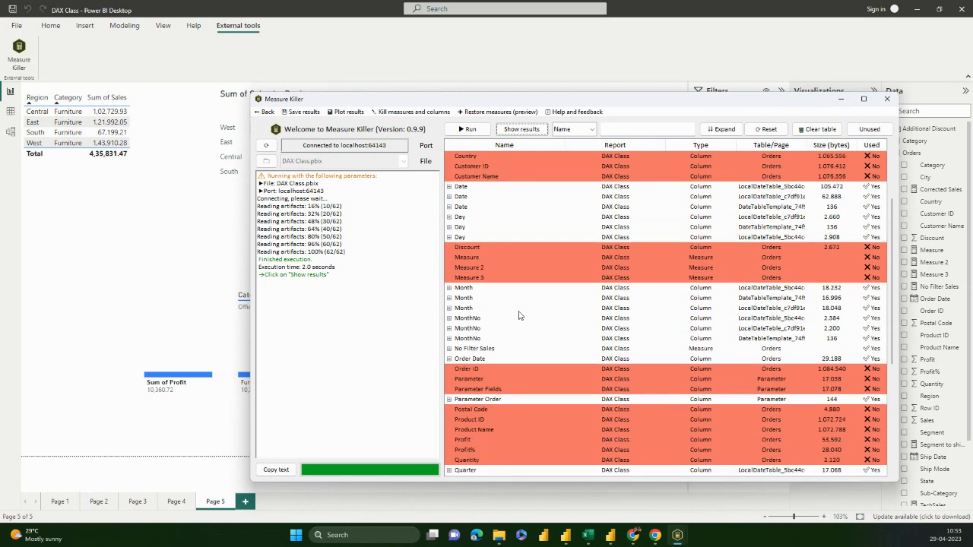
scroll(520, 314, down, 6)
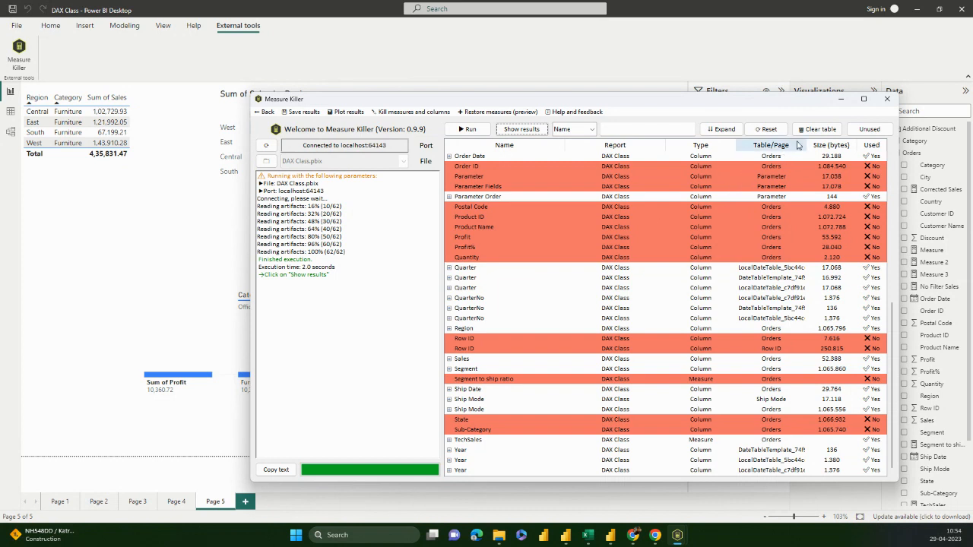
Return to the DAX Class report, collapse the Orders table's fields, and look through report pages 1 to 5
click(841, 100)
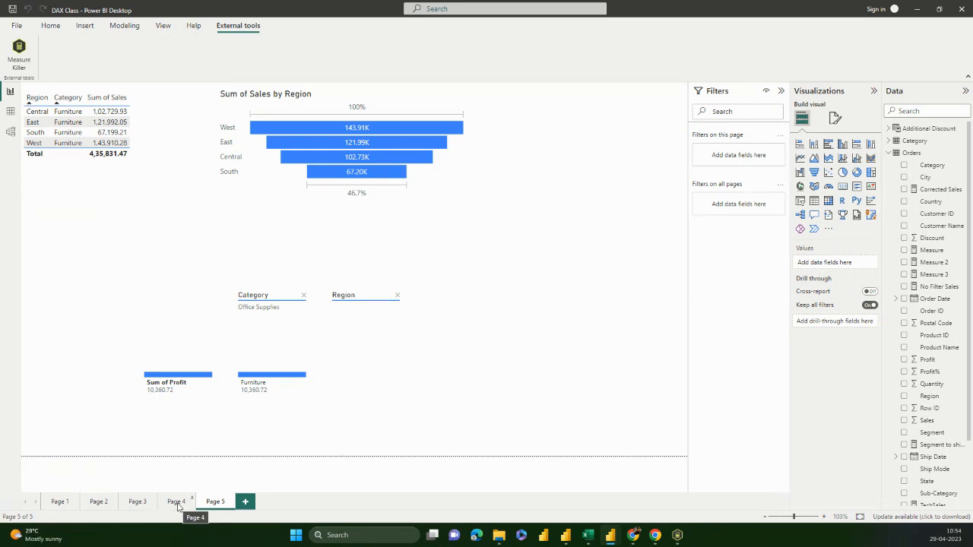
mouse_move(674, 538)
click(890, 154)
click(889, 165)
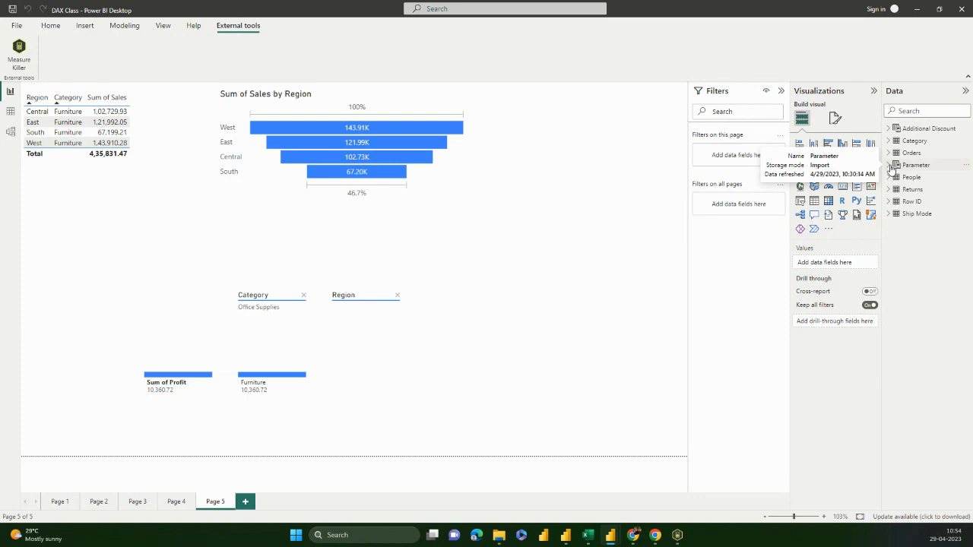
click(588, 536)
drag(564, 9, 0, 72)
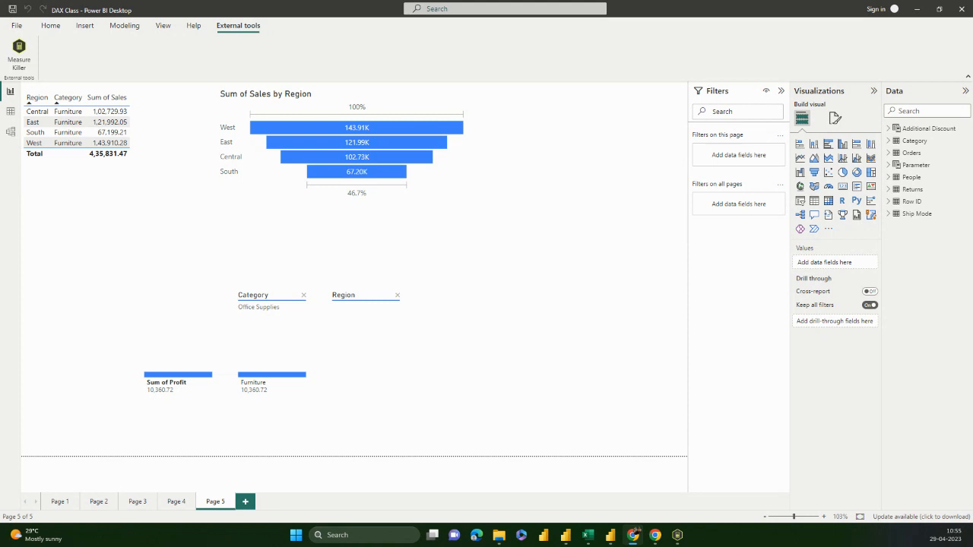
click(55, 504)
click(97, 505)
click(147, 502)
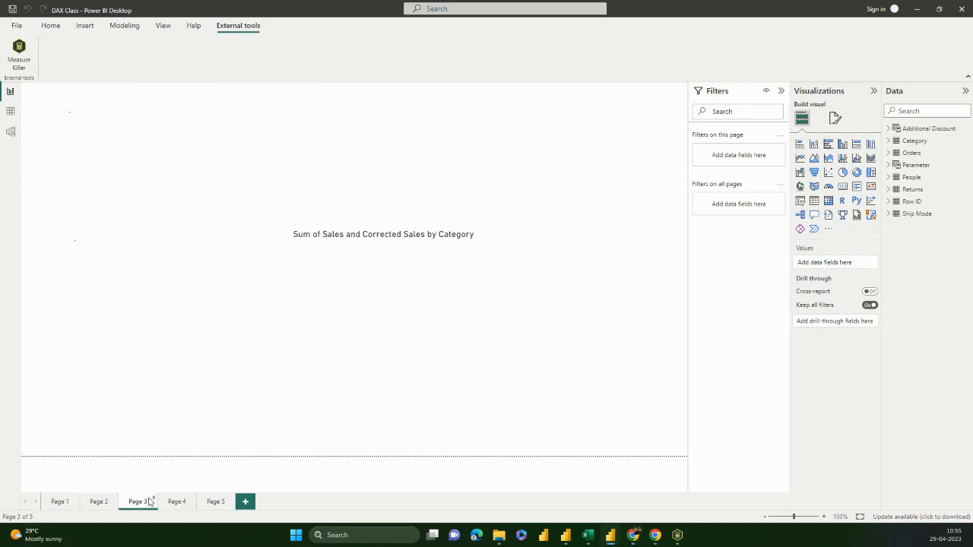
click(177, 503)
click(213, 501)
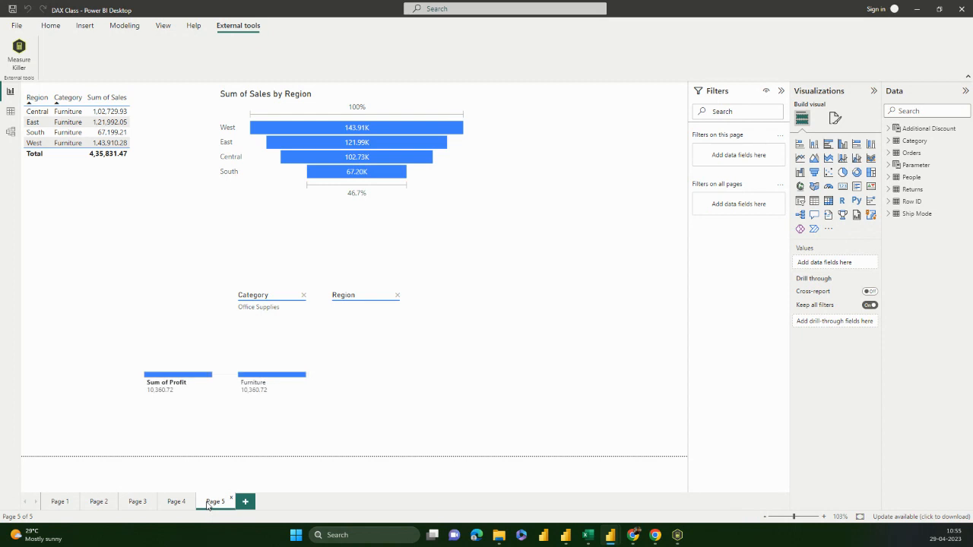
Add a blank report page and create a new measure in the Orders table
click(245, 502)
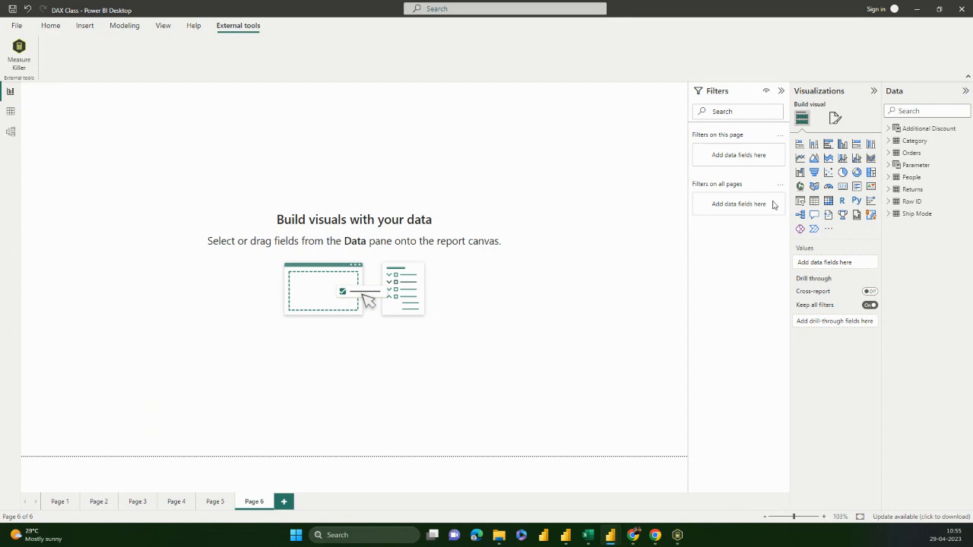
click(889, 153)
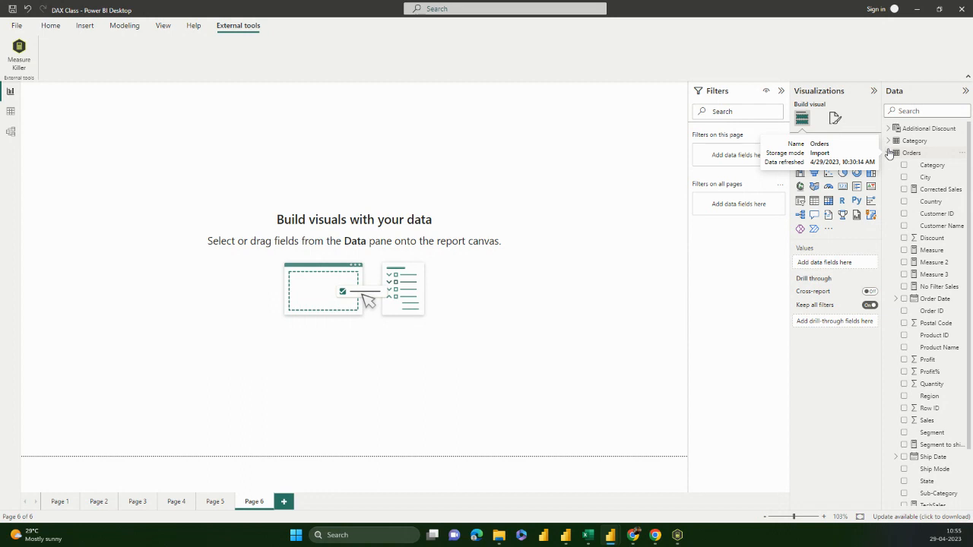
click(961, 153)
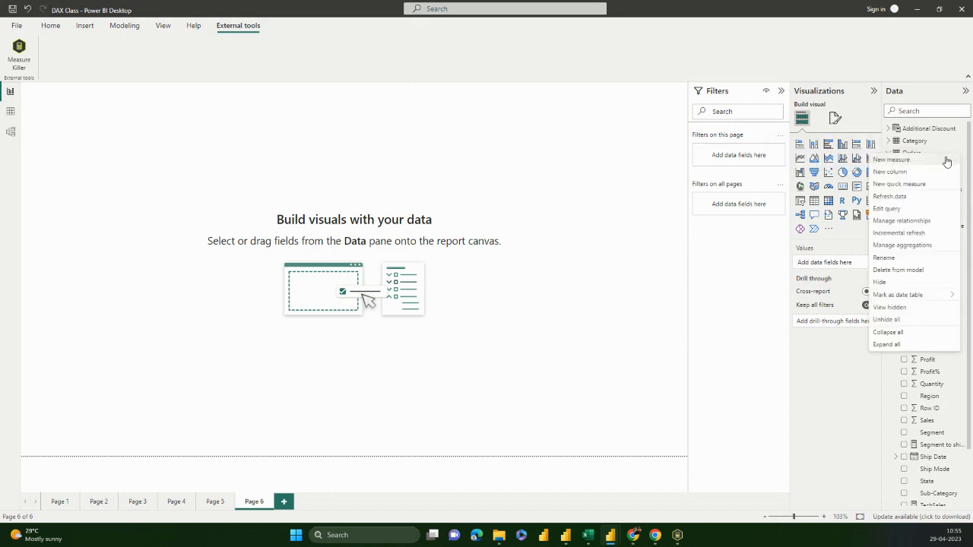
click(946, 160)
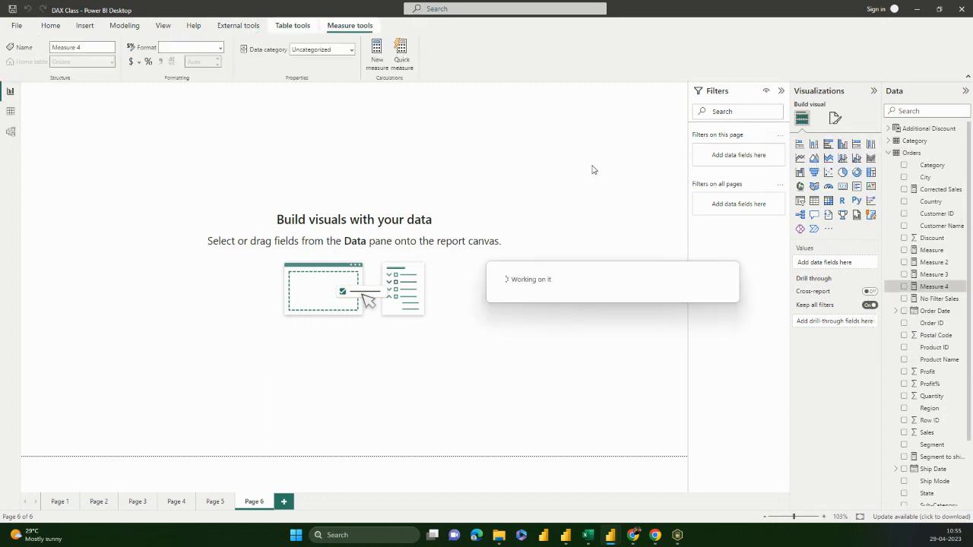
Name the new measure TechSales1 and begin its formula with CALCULATE(SUM(Orders[Sales])
click(307, 94)
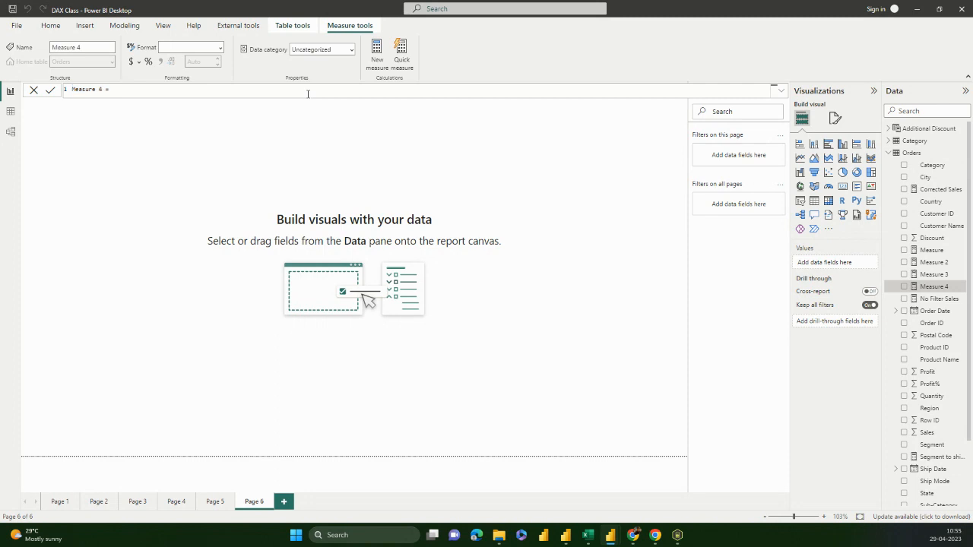
key(shift+Left)
key(shift+Left)
key(shift+Left)
key(shift+Left)
key(shift+Left)
key(shift+Left)
key(shift+Left)
key(shift+Left)
key(shift+Left)
text(TechSales1 = CALCULATE()
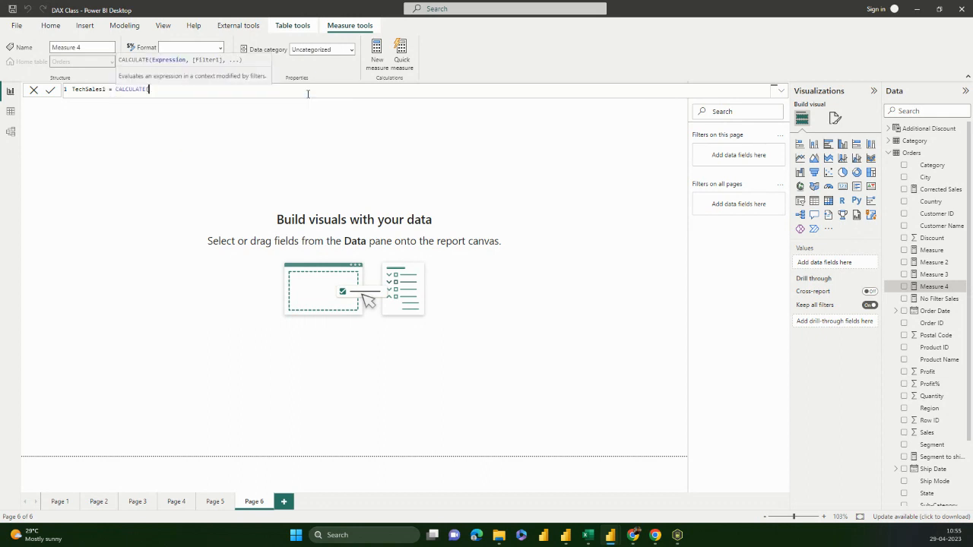
text(SUM(sa)
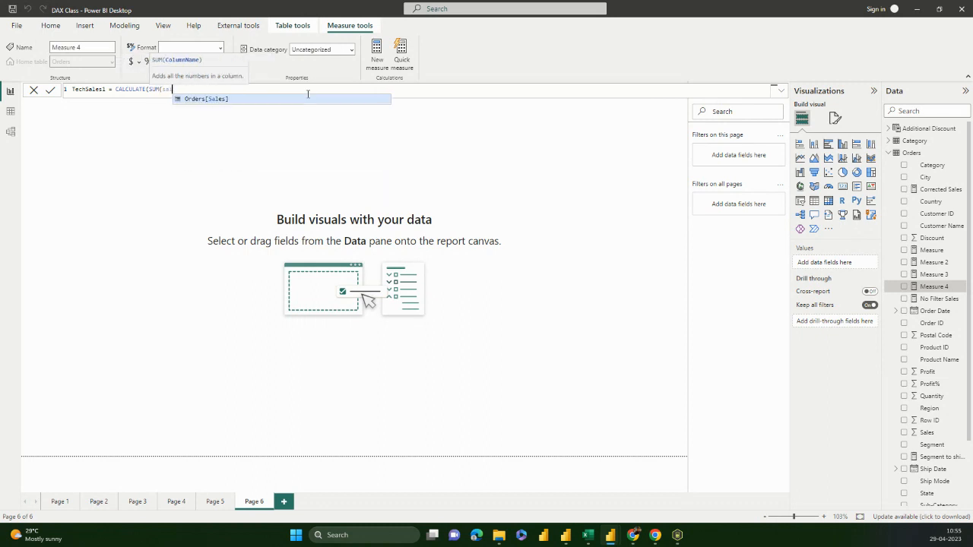
key(Tab)
text())
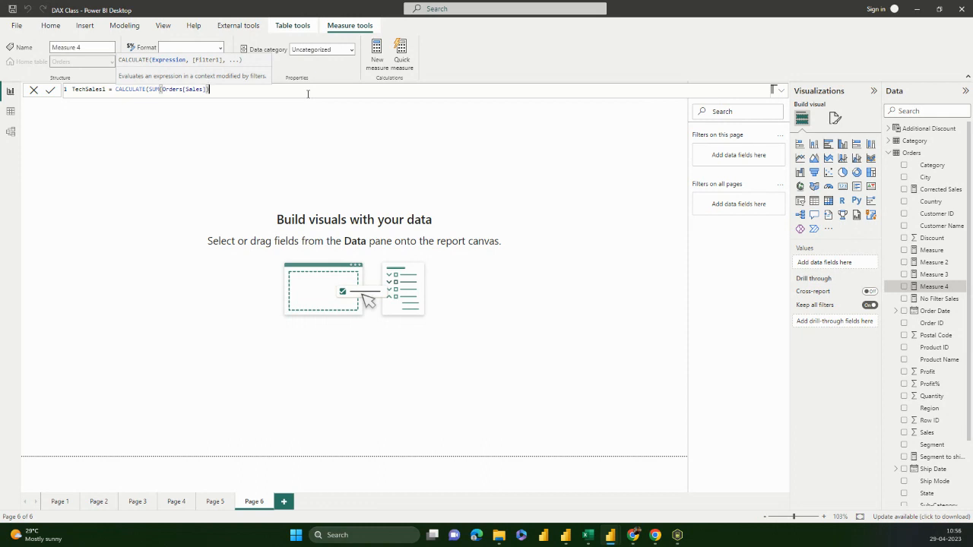
Complete the TechSales1 formula with the filter Category[Category]="Technology" and the closing bracket
text(,)
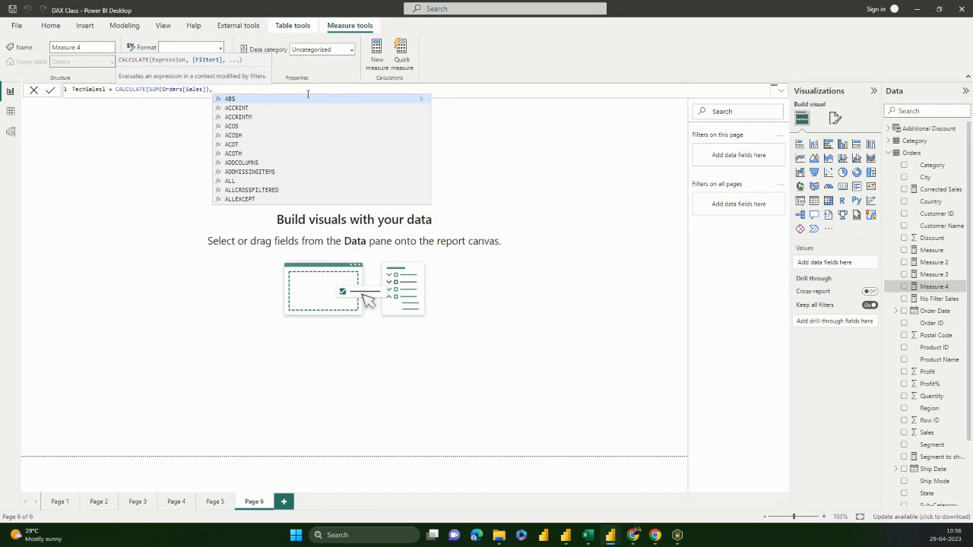
text(cate)
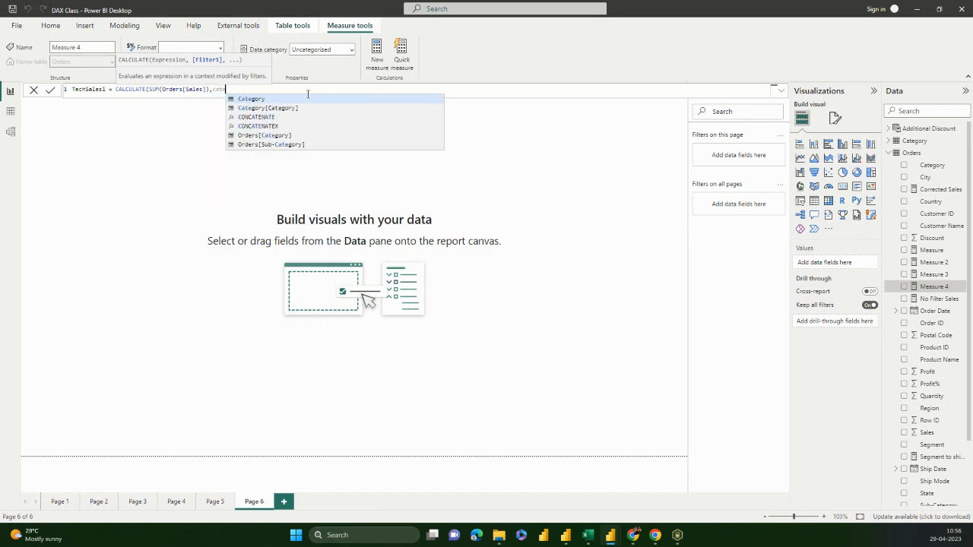
key(Down)
key(Tab)
text())
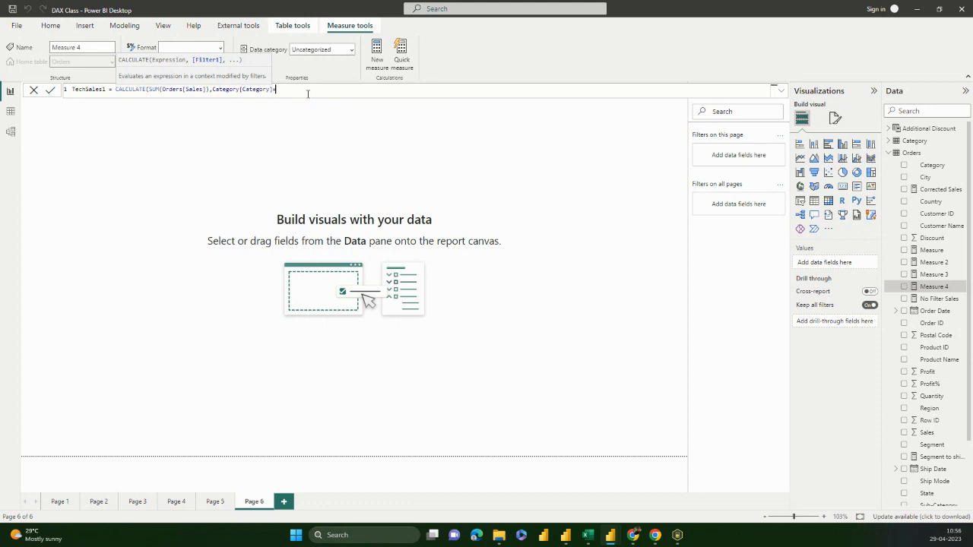
text("Technology"))
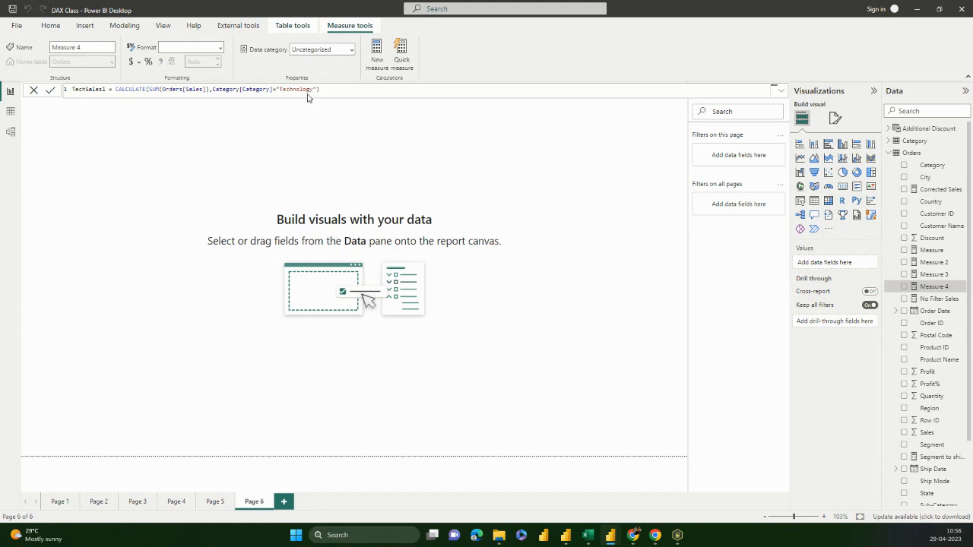
Commit the TechSales1 measure and add a table visual with Region, Sales and TechSales1, moved away from the page corner
key(Return)
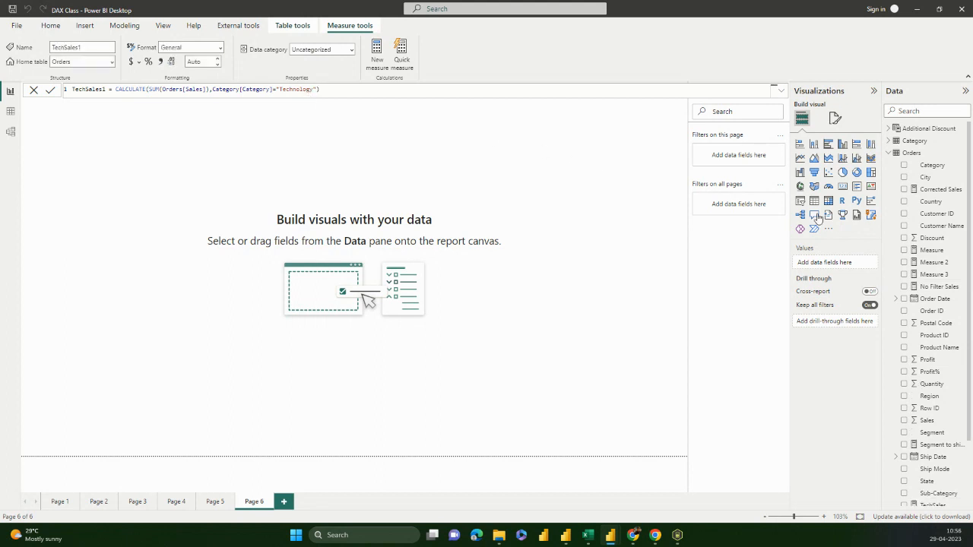
click(827, 201)
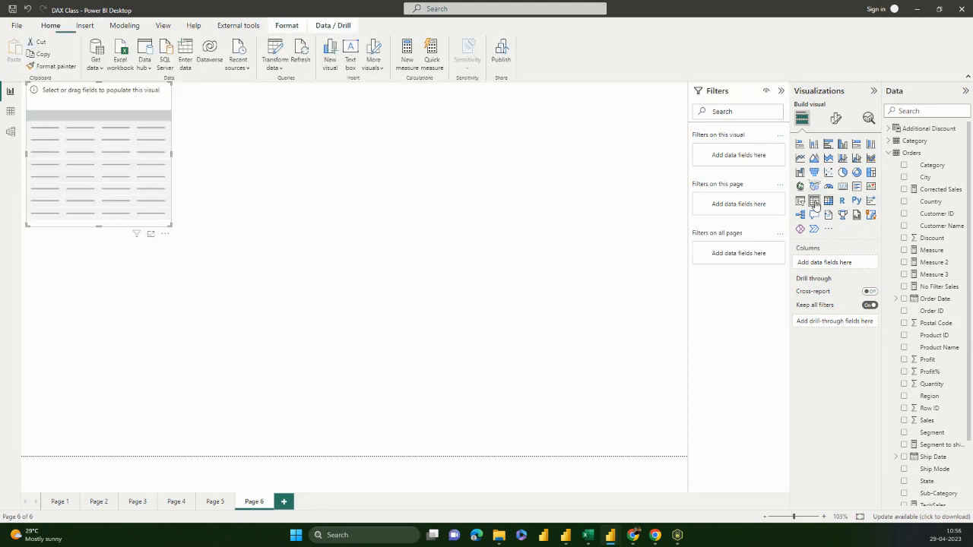
click(904, 396)
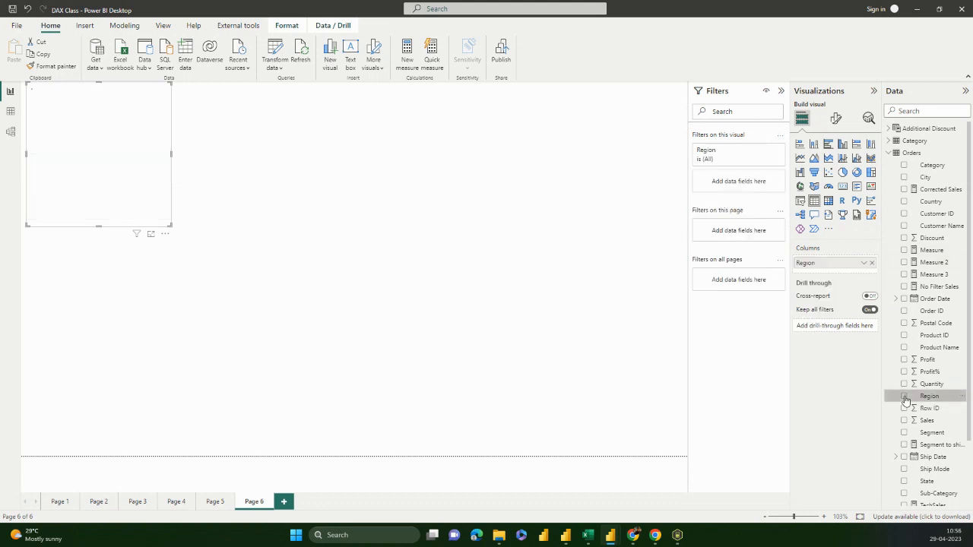
click(904, 421)
scroll(904, 432, down, 3)
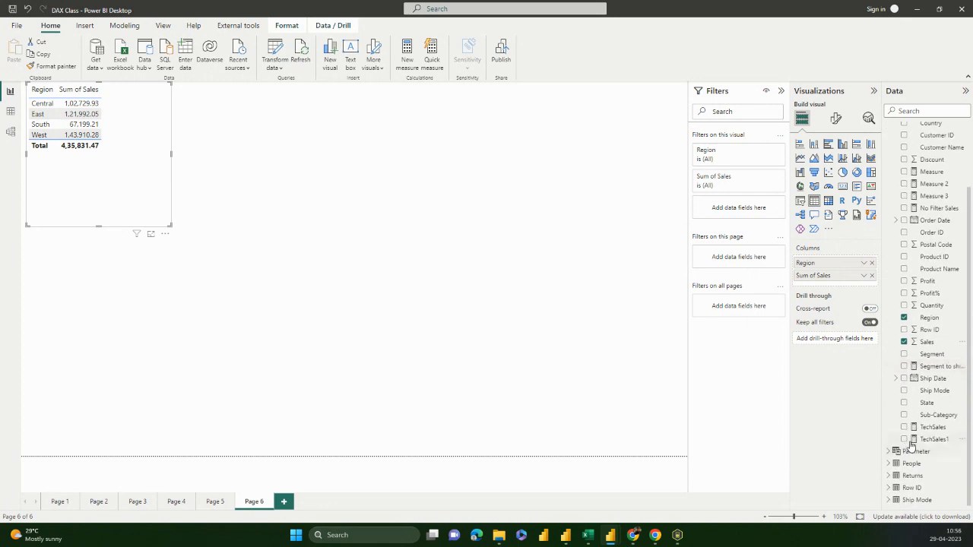
click(904, 439)
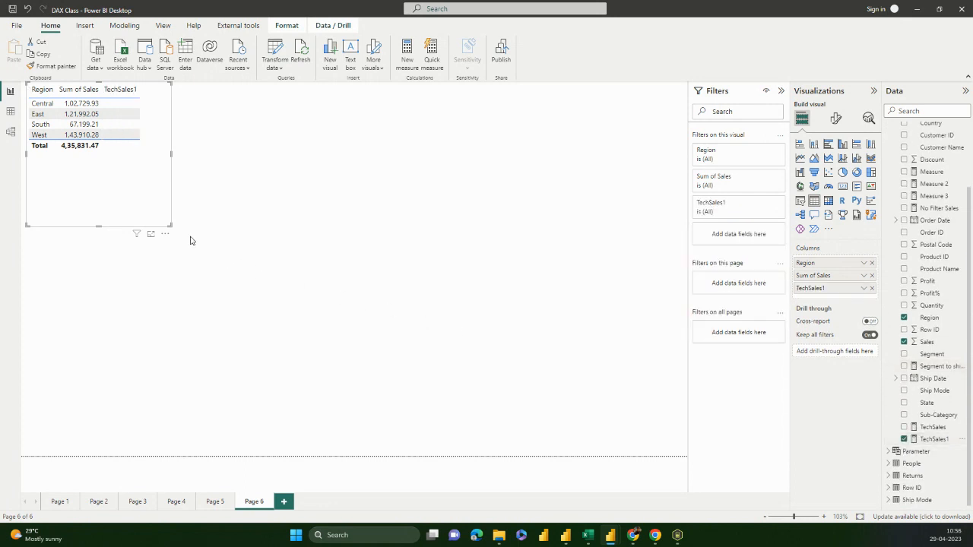
drag(165, 215, 177, 221)
Check the TechSales1 formula and the Category values in the Orders table's data, and return to the report page
click(932, 440)
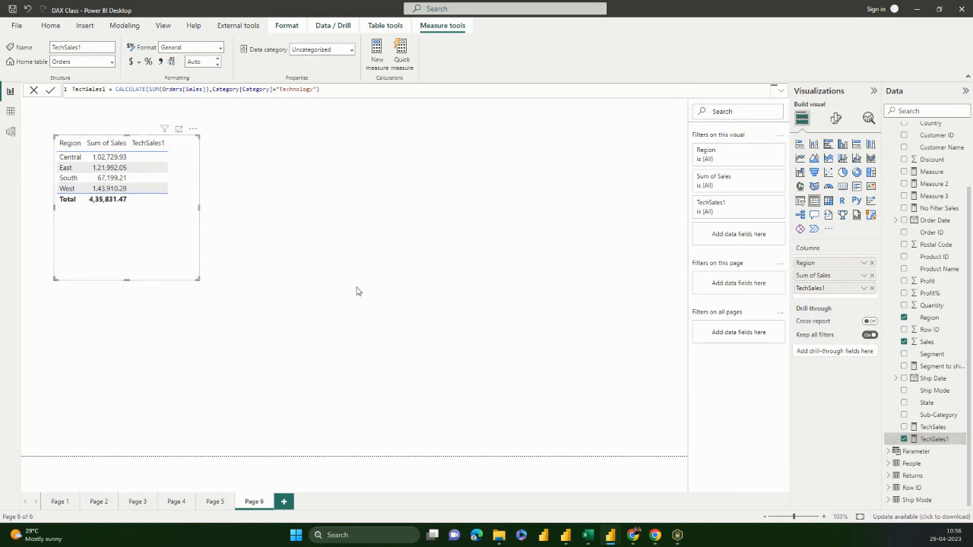
click(11, 111)
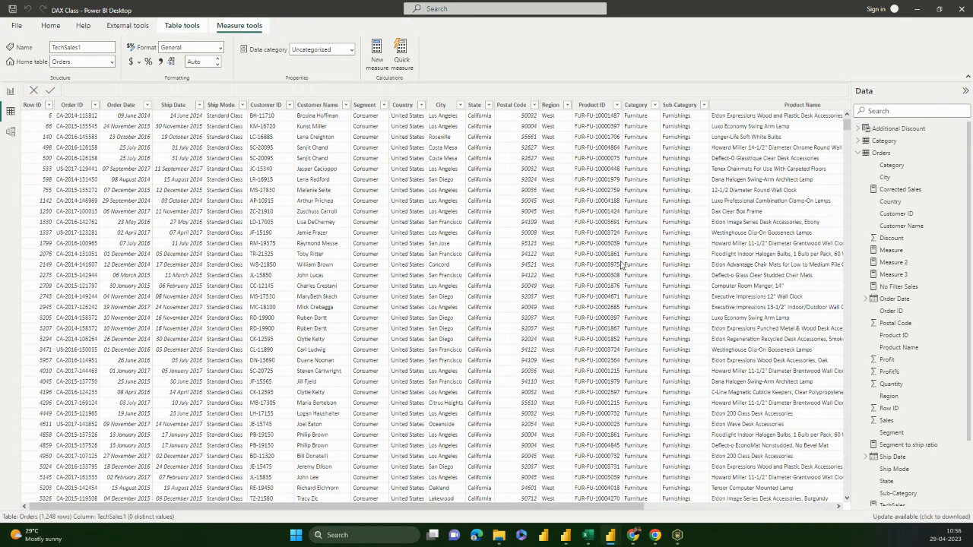
click(655, 105)
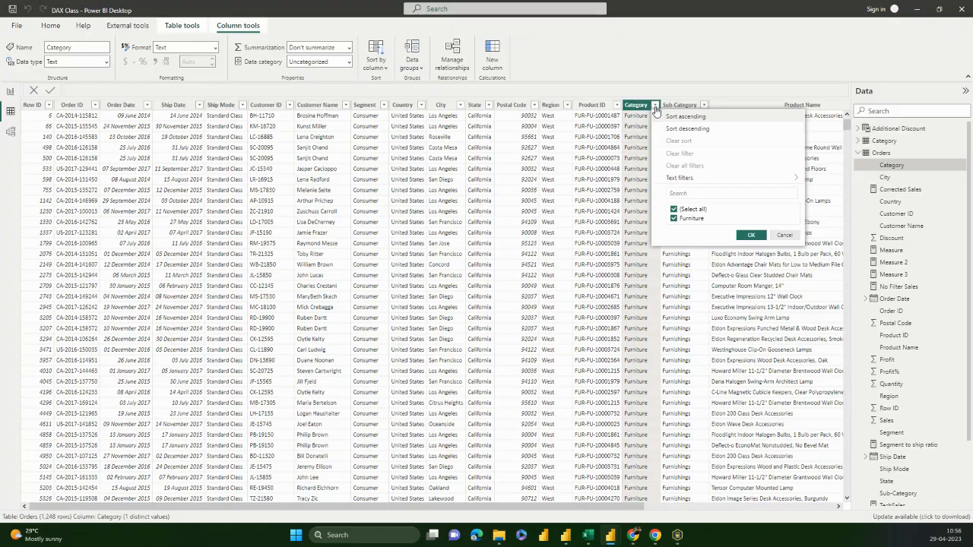
click(11, 91)
Set the Cat1 query parameter to Technology and apply the pending changes to the report
click(274, 66)
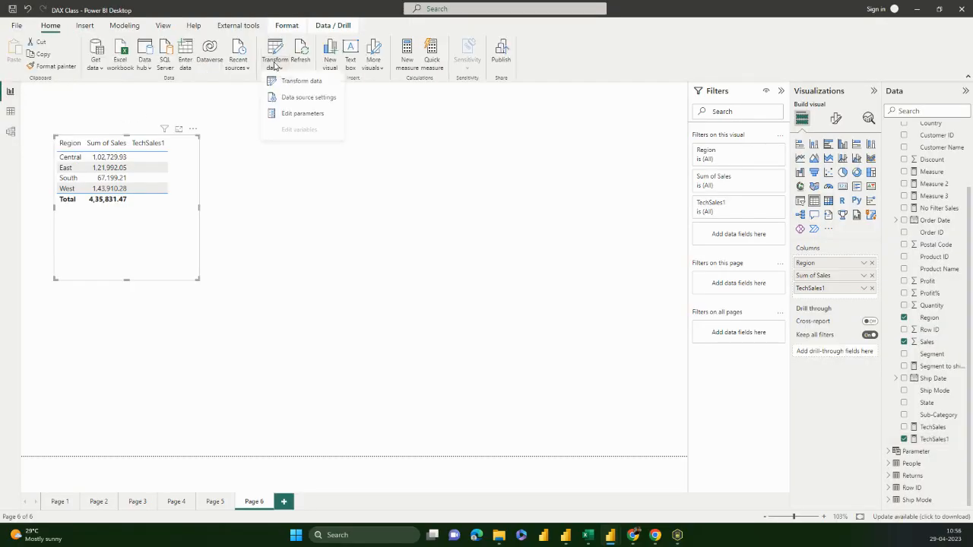
click(304, 120)
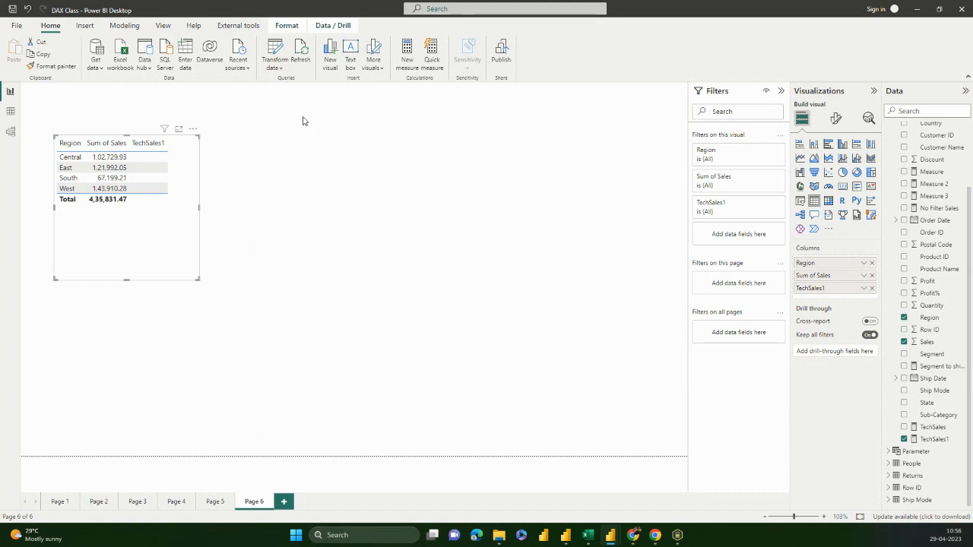
click(436, 273)
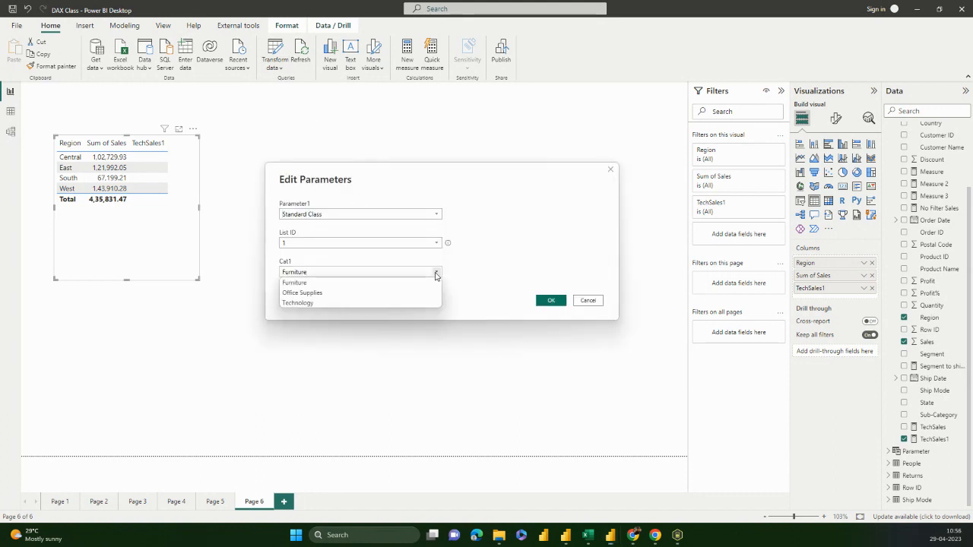
click(417, 303)
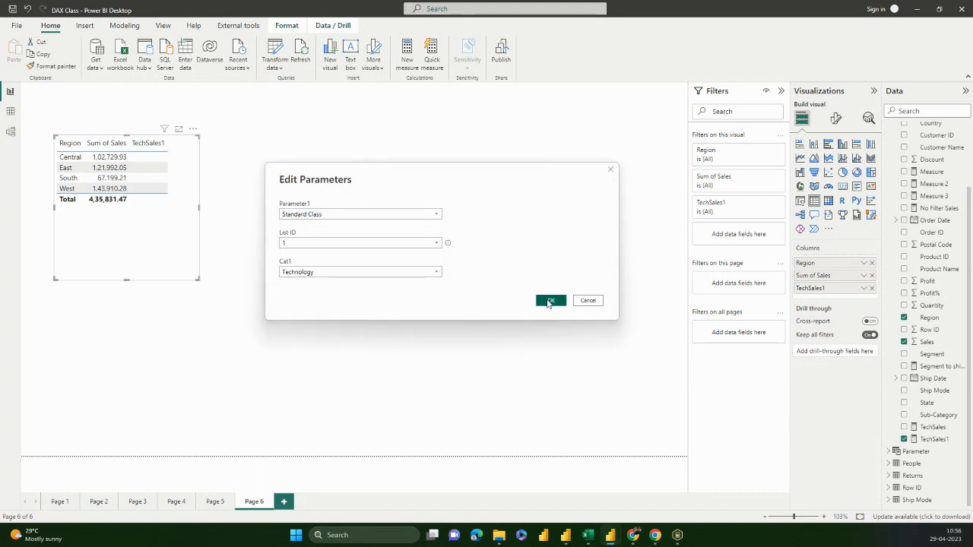
click(551, 300)
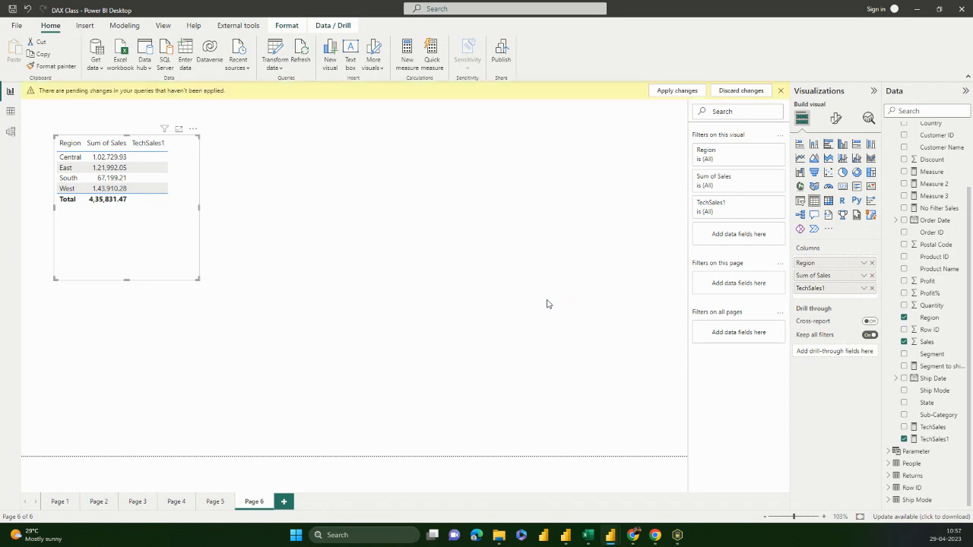
click(663, 91)
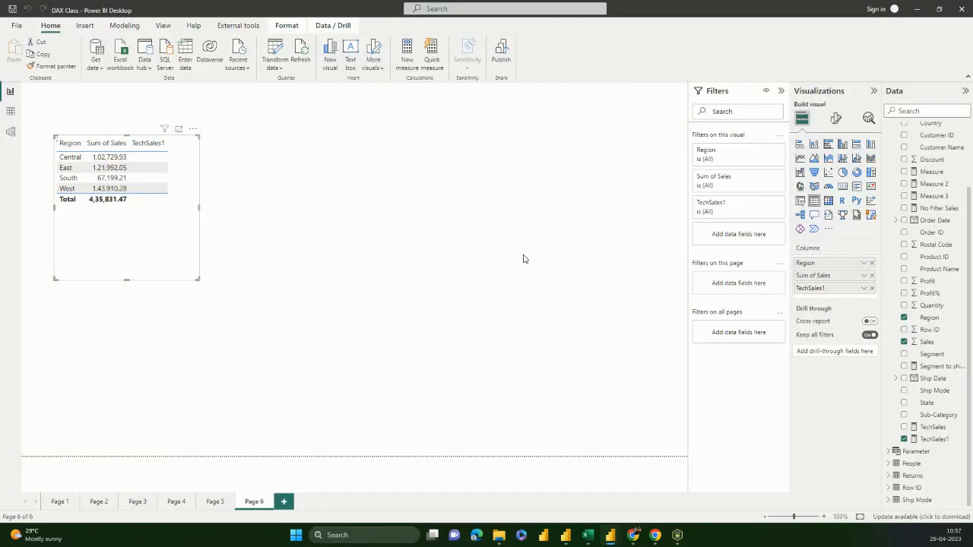
click(206, 213)
click(180, 233)
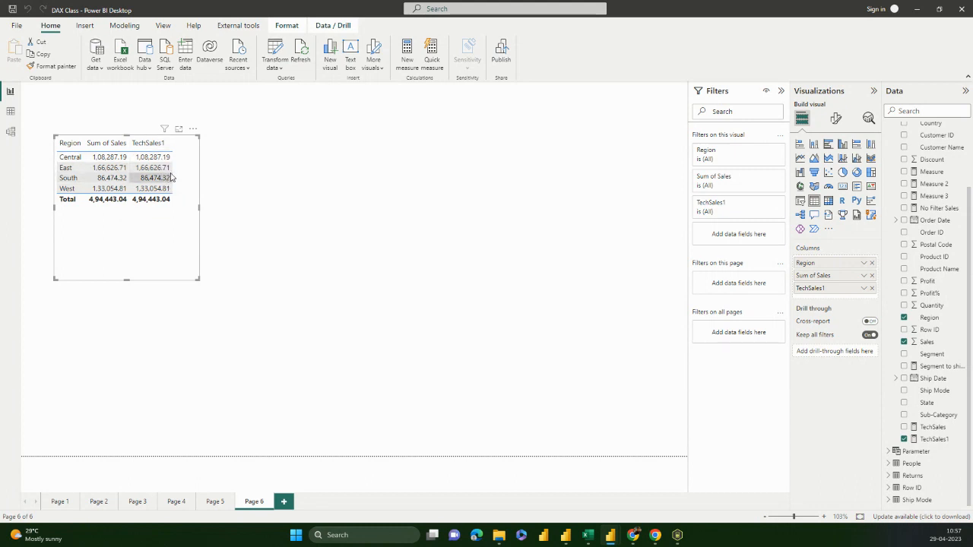
Switch to the untitled Power BI report and open its queries in Power Query Editor
mouse_move(618, 537)
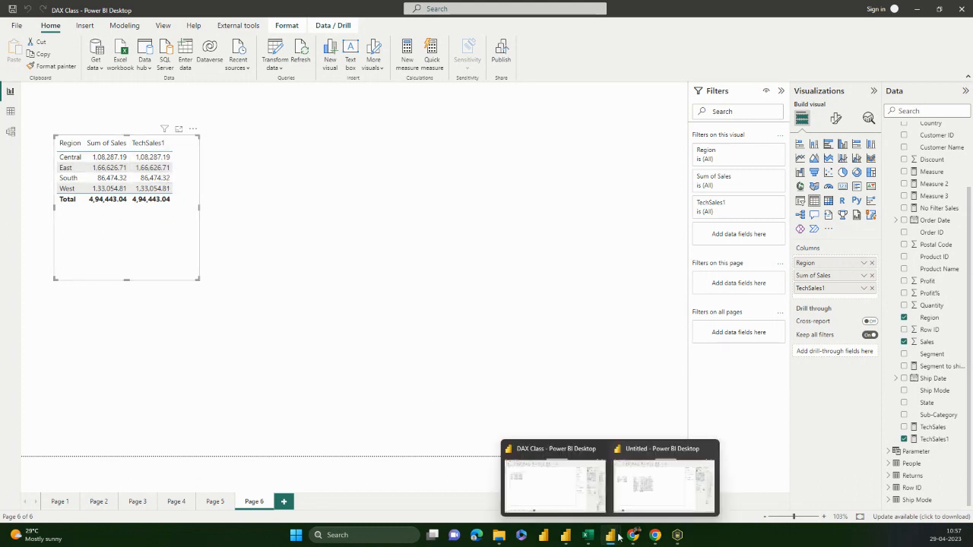
click(648, 476)
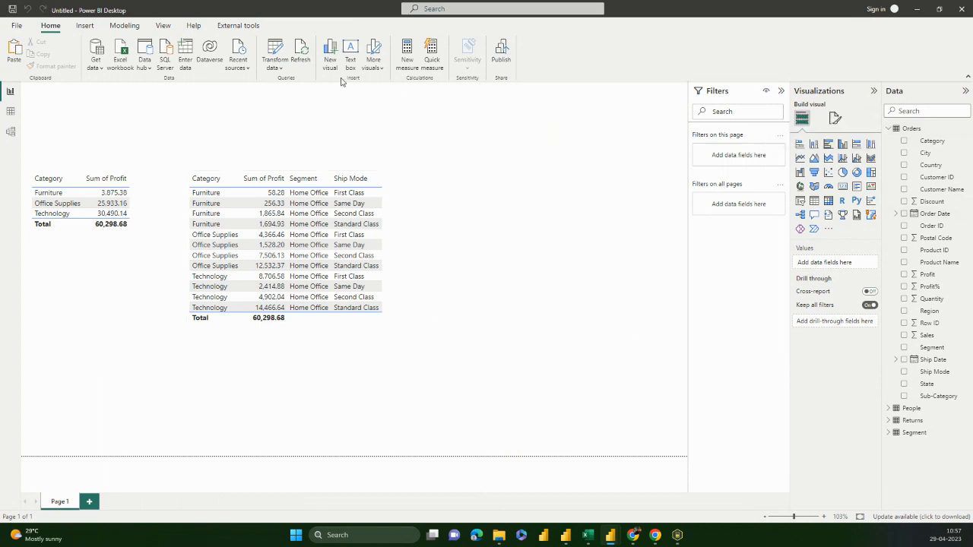
click(277, 67)
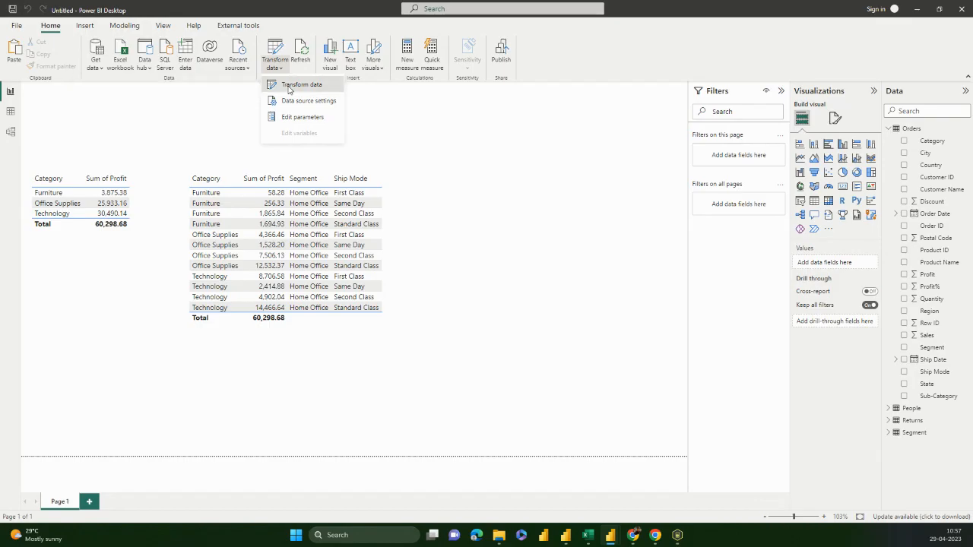
click(289, 88)
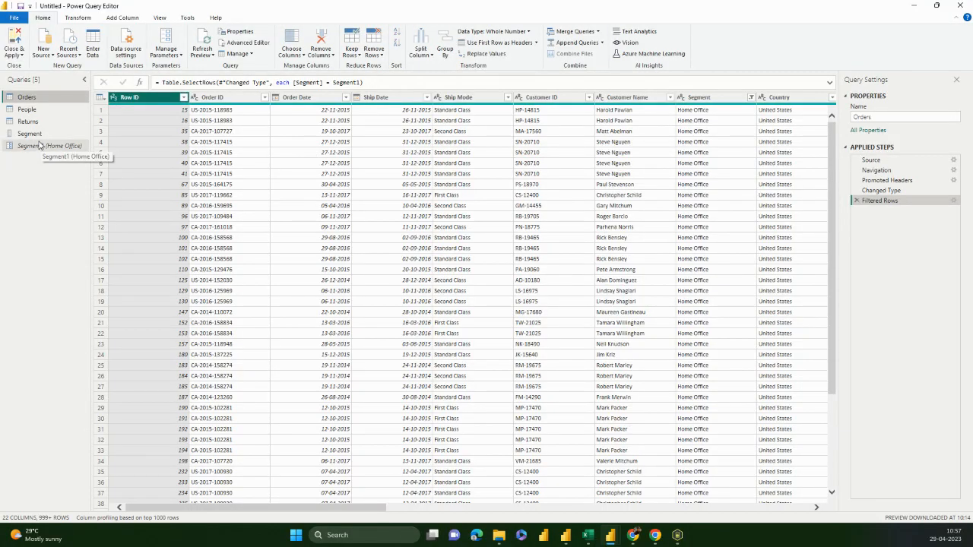
Try to delete the Segment1 parameter from the queries
right_click(36, 135)
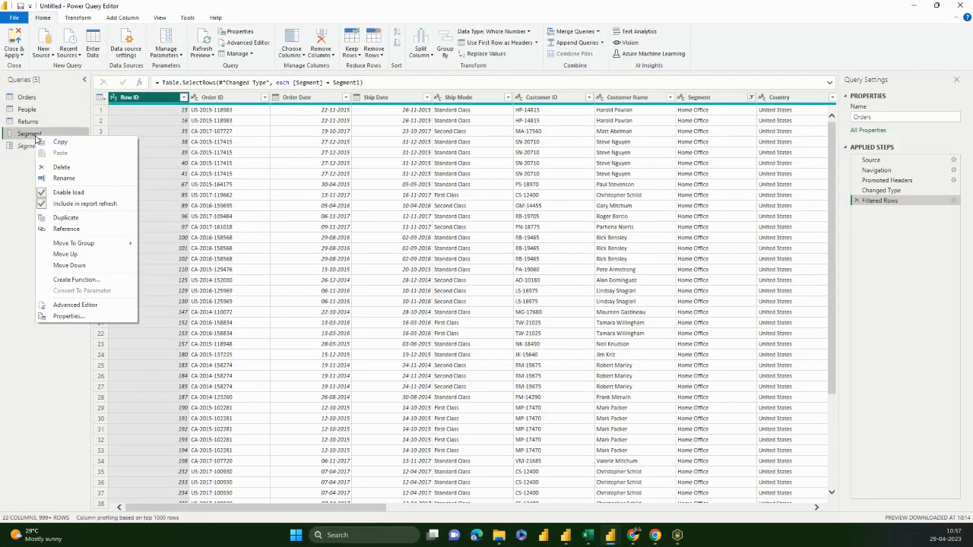
right_click(22, 146)
click(59, 177)
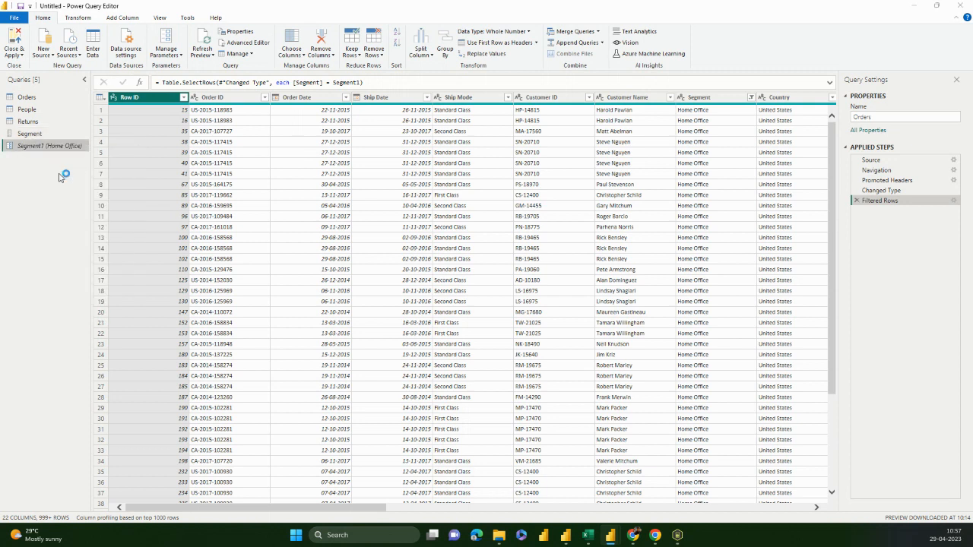
click(598, 276)
Clear the filter on the Segment column of the Orders query
click(44, 103)
drag(381, 508, 421, 510)
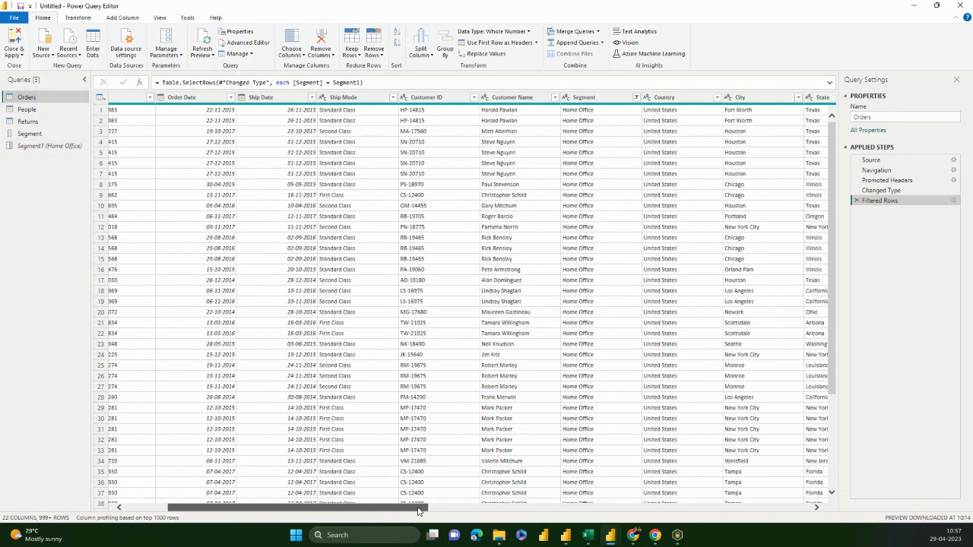
click(636, 97)
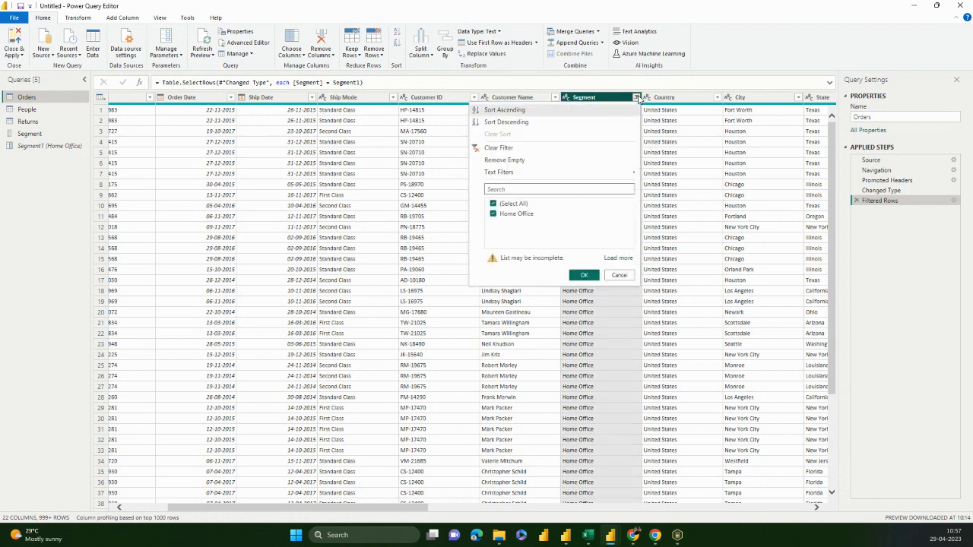
click(599, 150)
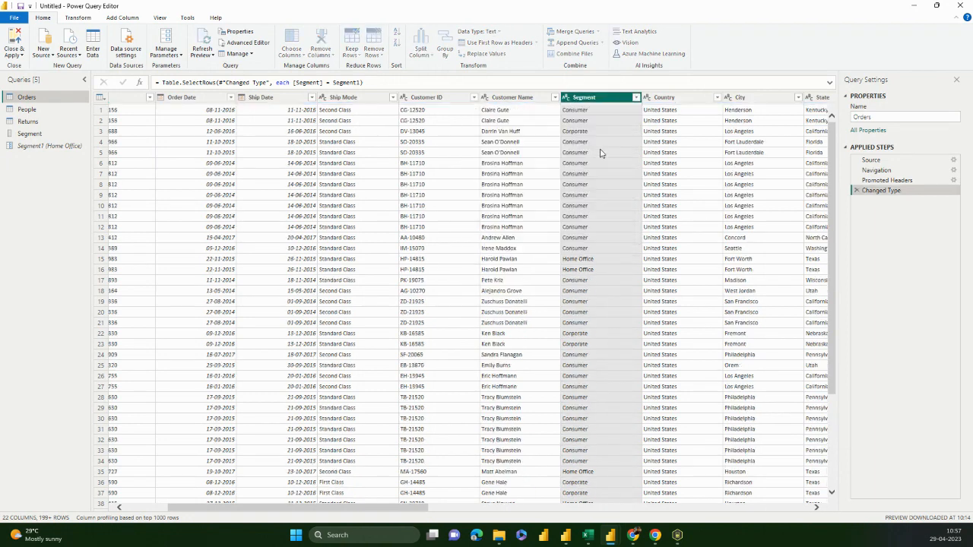
Delete the Segment1 parameter, and close Power Query Editor with the query changes applied
right_click(32, 147)
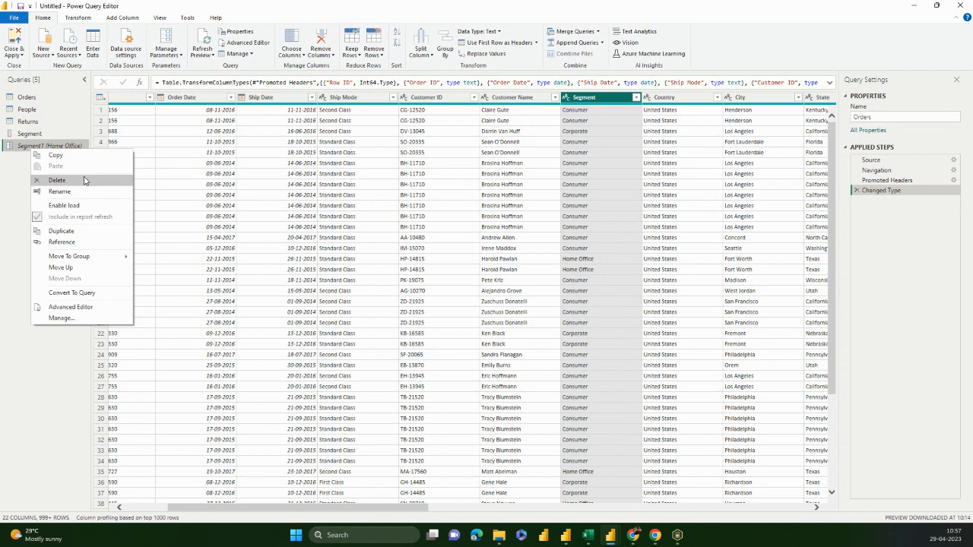
click(100, 183)
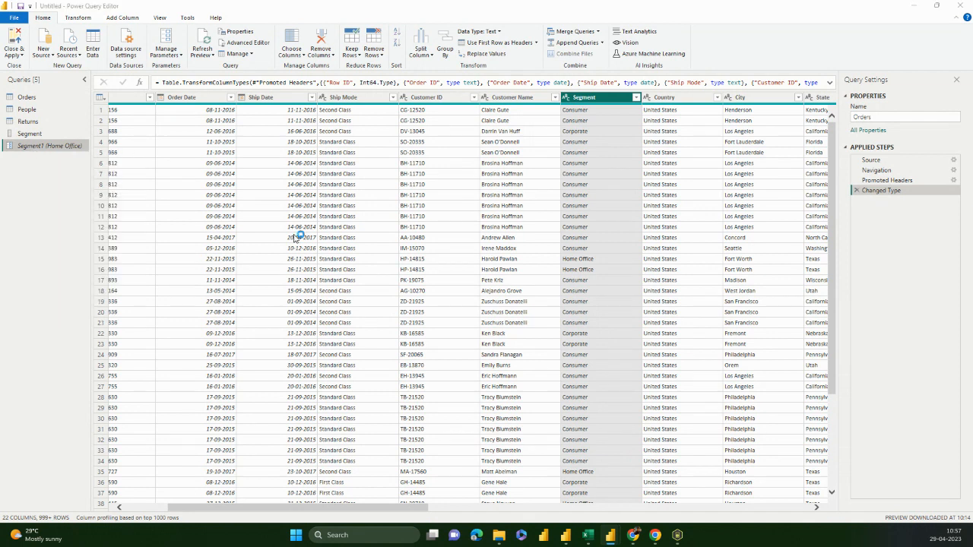
click(503, 275)
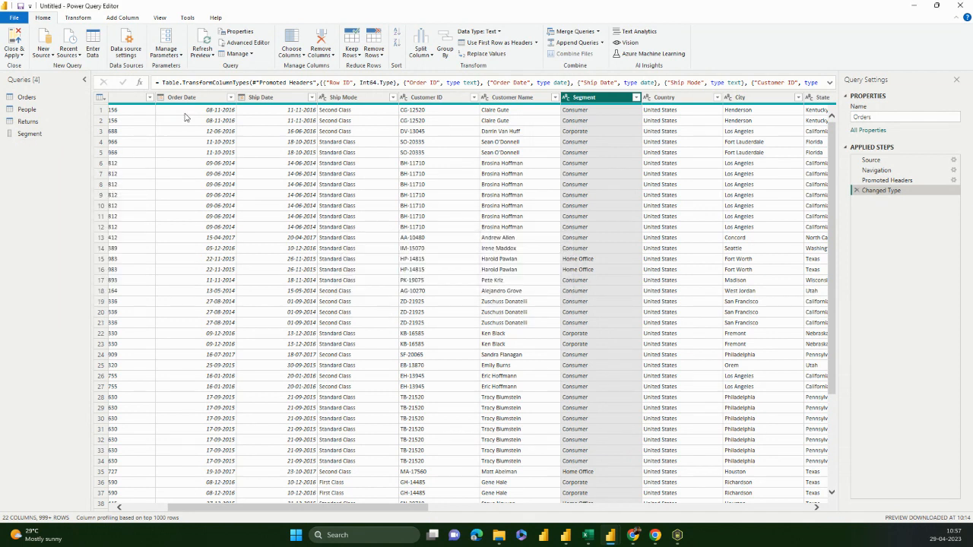
click(14, 44)
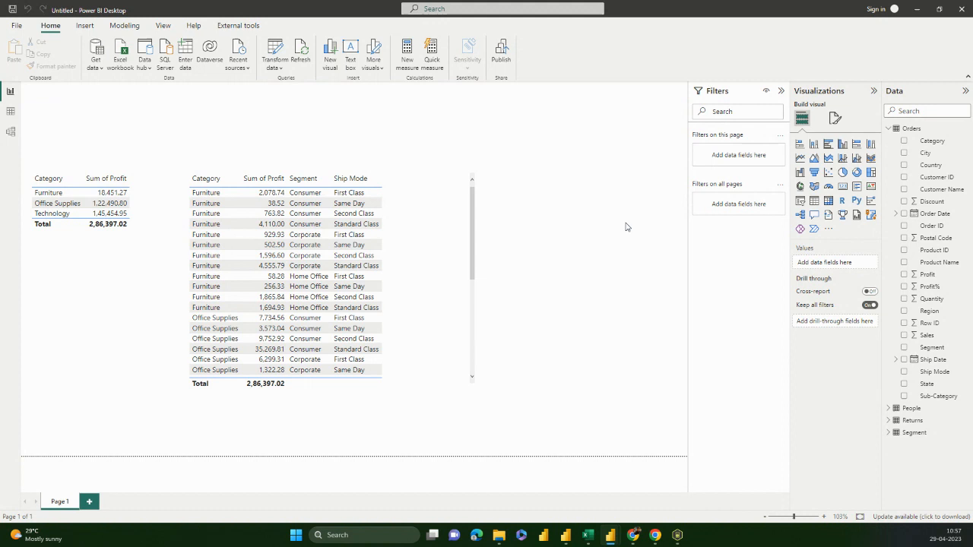
Create a new measure in the Orders table and name it TechSales
click(966, 129)
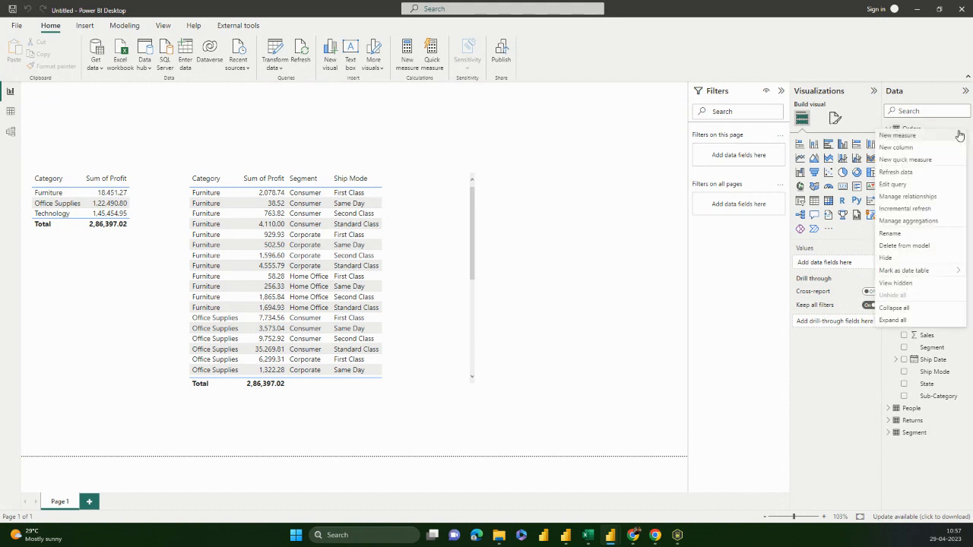
click(964, 129)
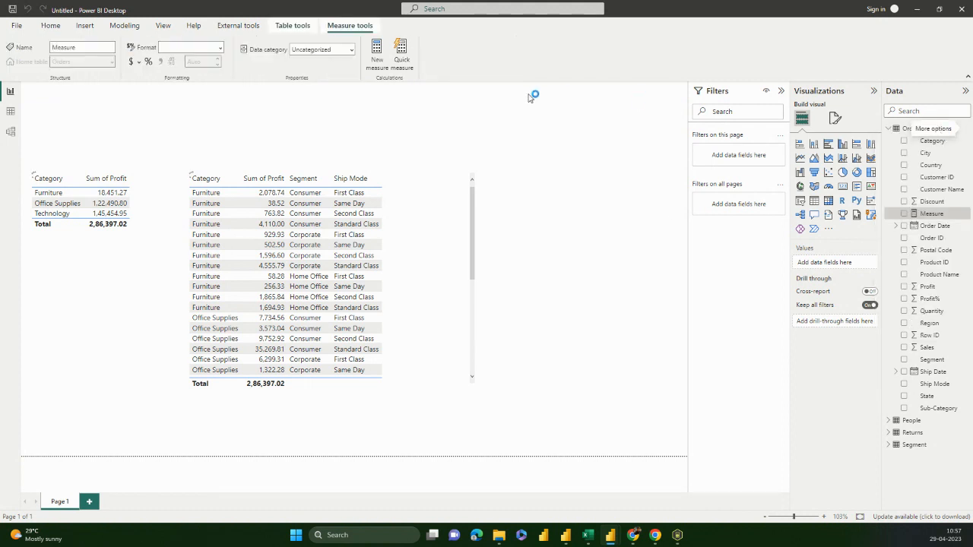
click(433, 92)
key(Left)
key(Left)
key(Left)
key(shift+Home)
text(TechSales = )
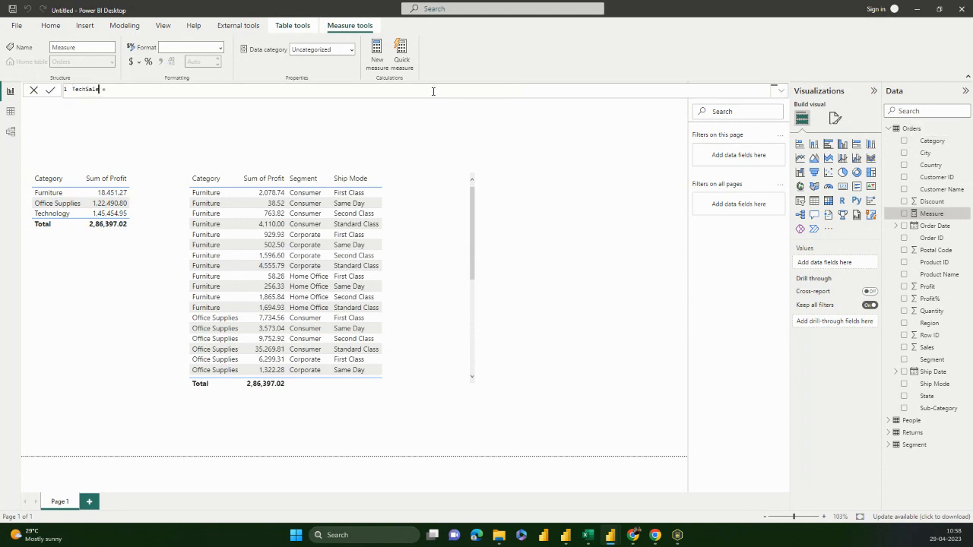
Begin the TechSales formula with CALCULATE(SUM(Orders[Sales]) as the expression to evaluate
text(CALCULATE()
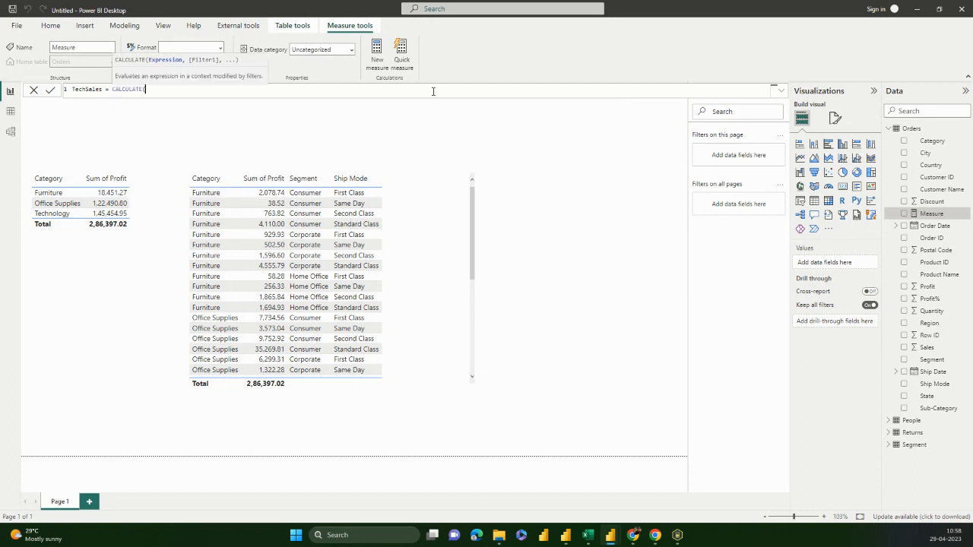
text(SUM()
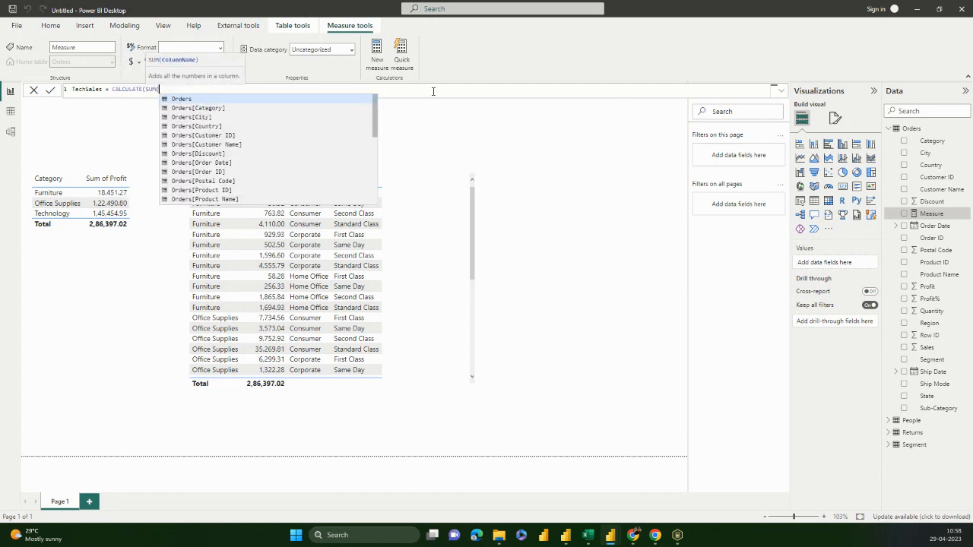
text(Orders[Sales]),Ca)
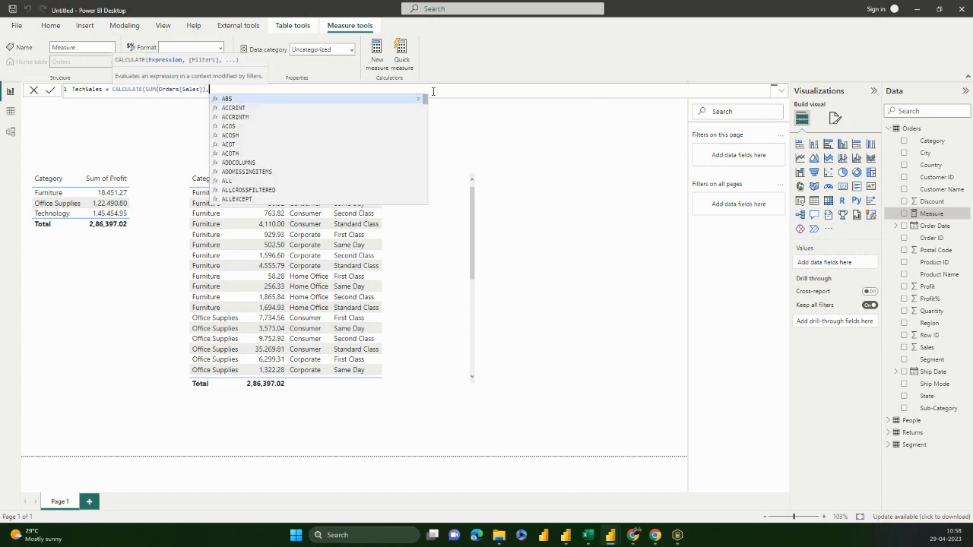
Complete the TechSales formula with the filter Orders[Category]="Technology" and commit the measure
key(Down)
key(Down)
key(Down)
key(Down)
key(Down)
key(Down)
key(Down)
key(Tab)
text(=")
text(Technology)
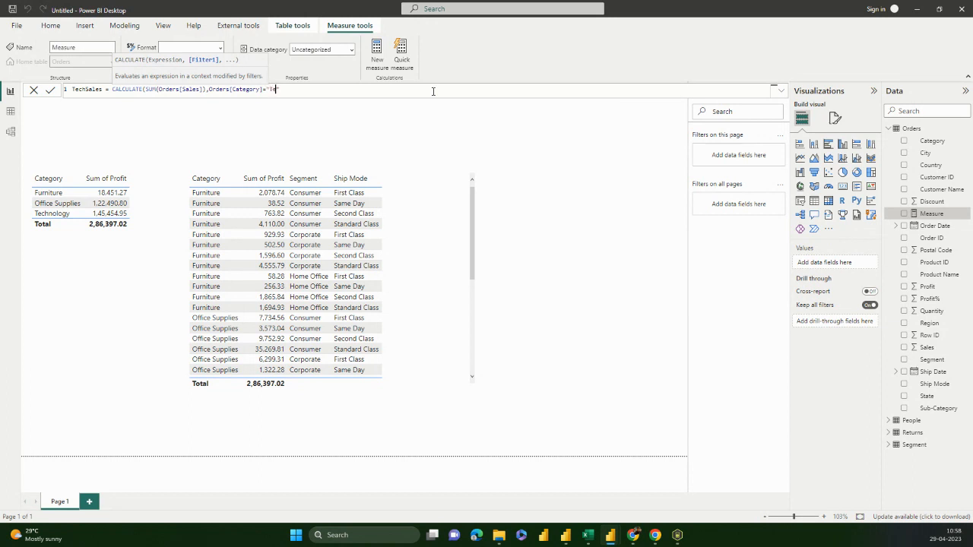
text("))
key(Return)
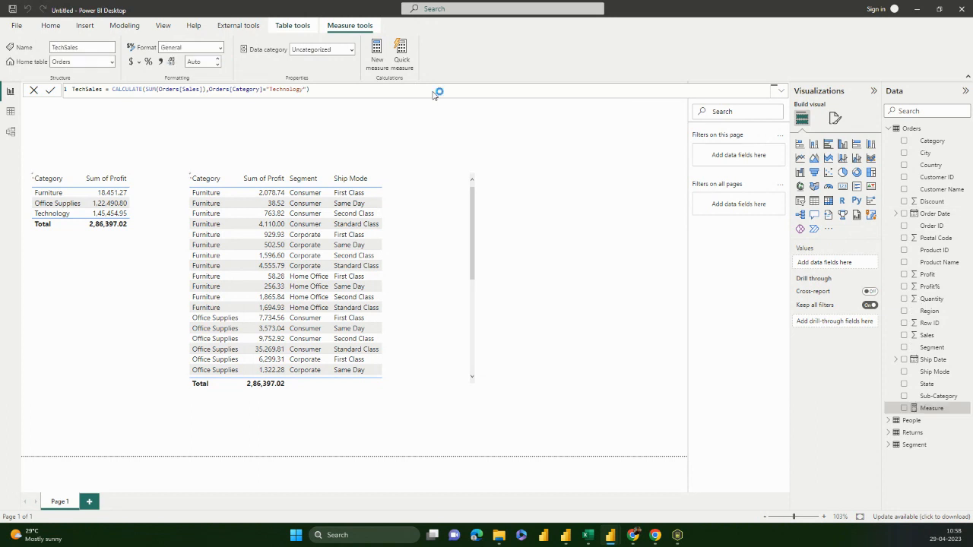
Create a new table visual with Region, Sales and TechSales, and place it in the empty area beside the existing tables
click(389, 292)
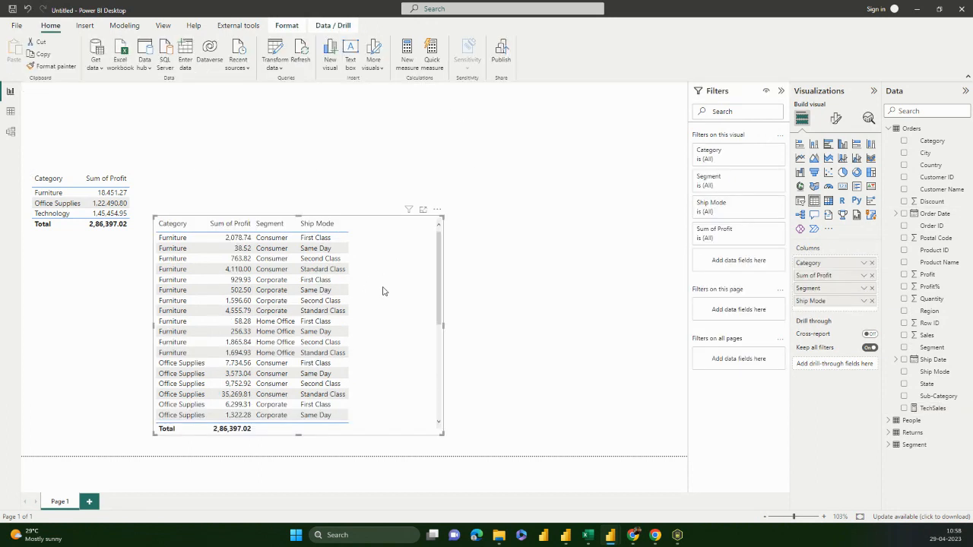
click(570, 222)
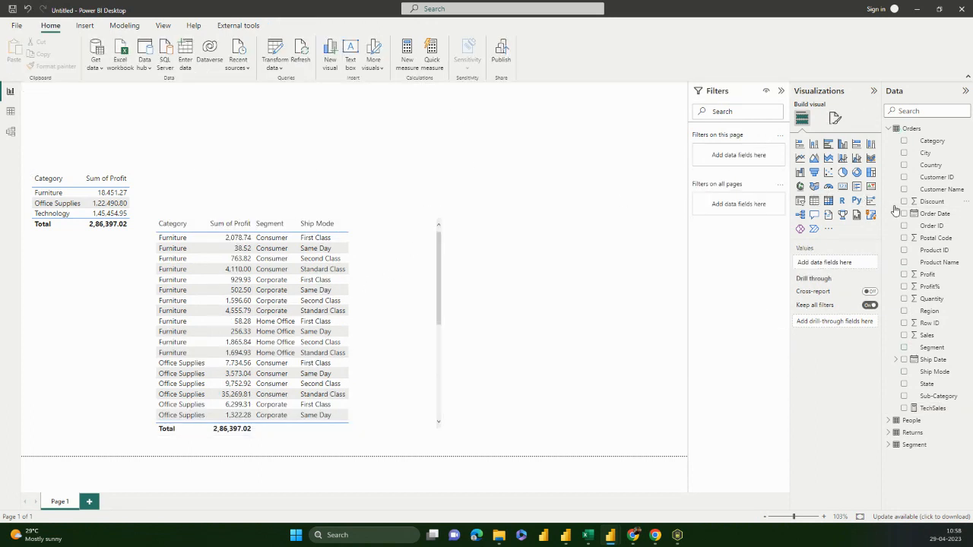
click(904, 313)
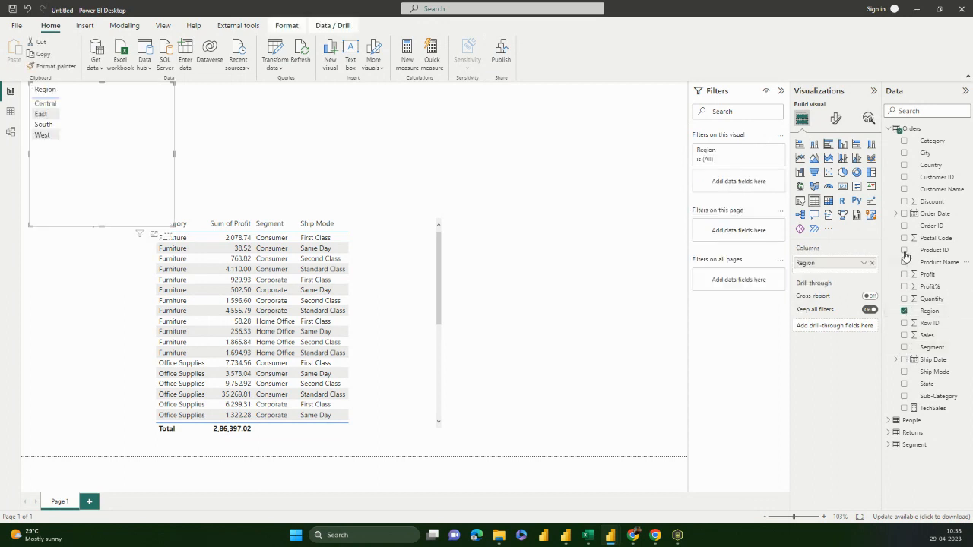
click(905, 335)
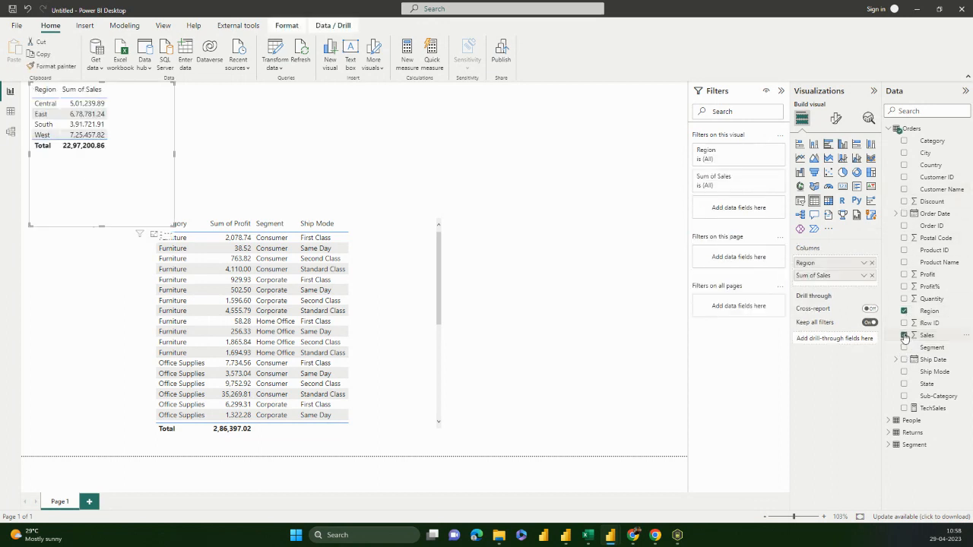
click(904, 408)
drag(164, 189, 632, 263)
Remove the two older Category tables from the page and move the Region table toward the middle
right_click(434, 217)
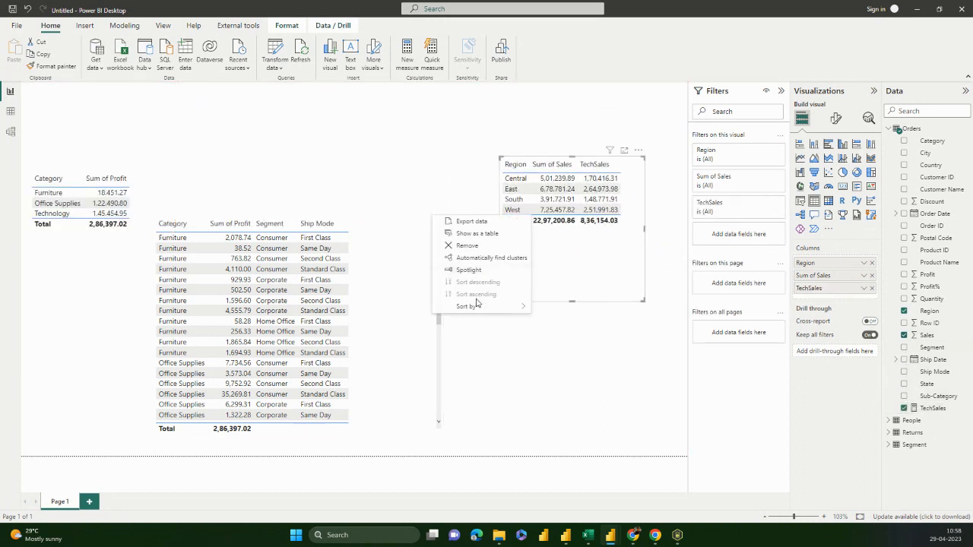
click(464, 246)
click(143, 190)
click(168, 164)
click(196, 200)
drag(556, 259, 343, 258)
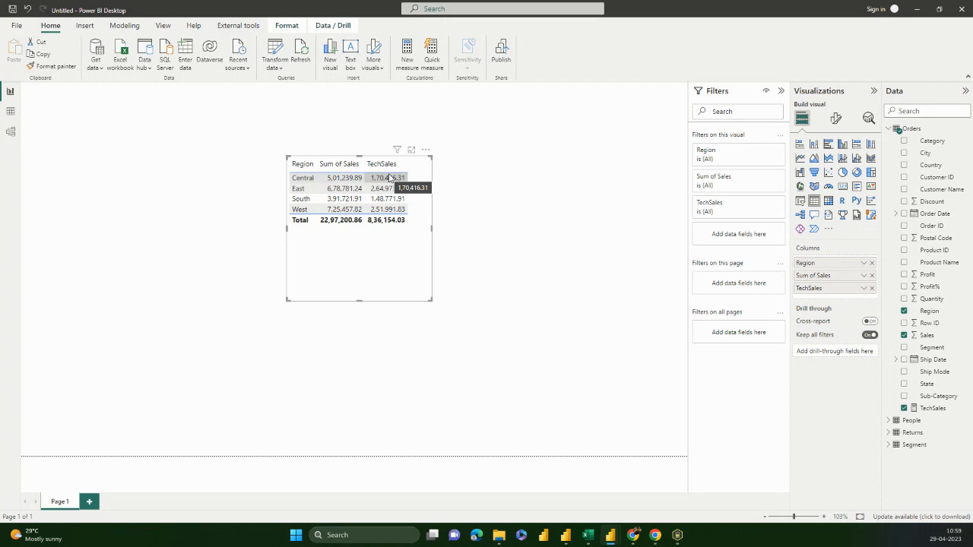
Open the TechSales measure's formula and examine its Technology filter argument
click(947, 408)
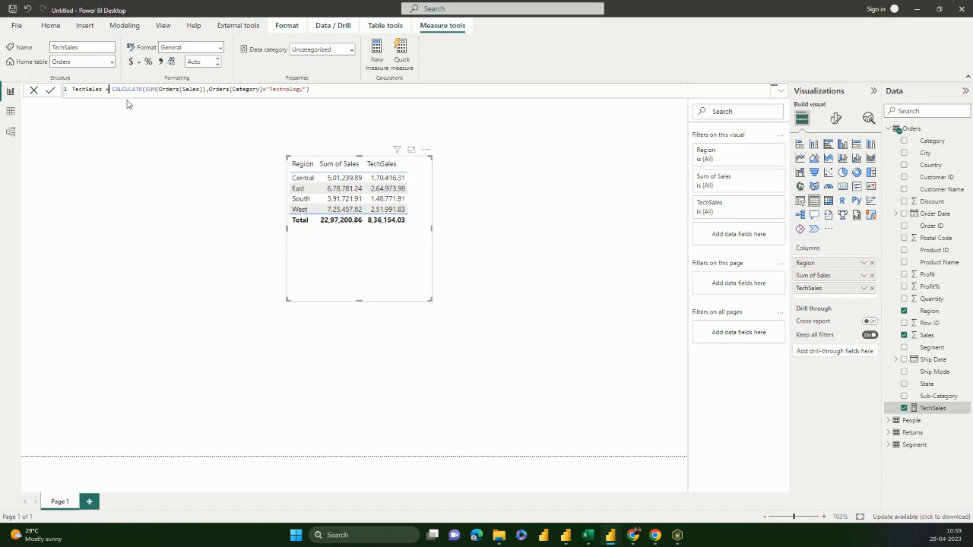
key(End)
drag(269, 90, 300, 91)
click(293, 90)
drag(270, 91, 301, 93)
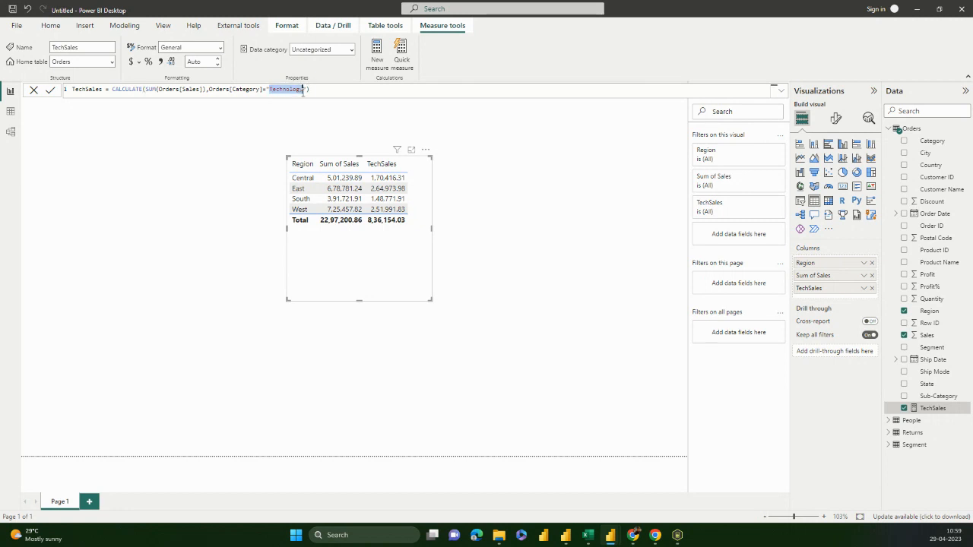
click(302, 89)
text(y)
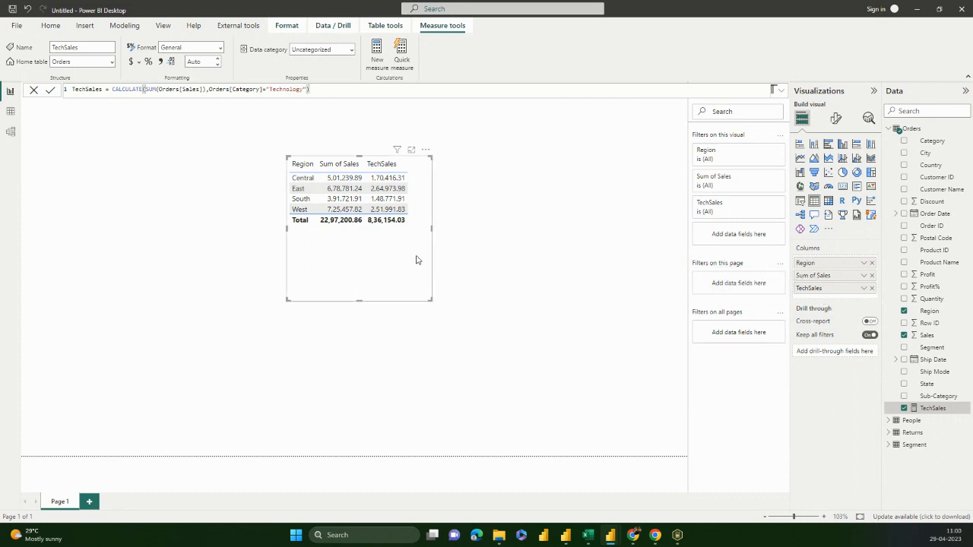
Check the aggregation options for the Region table's Sum of Sales column and review the whole TechSales formula
drag(419, 259, 288, 258)
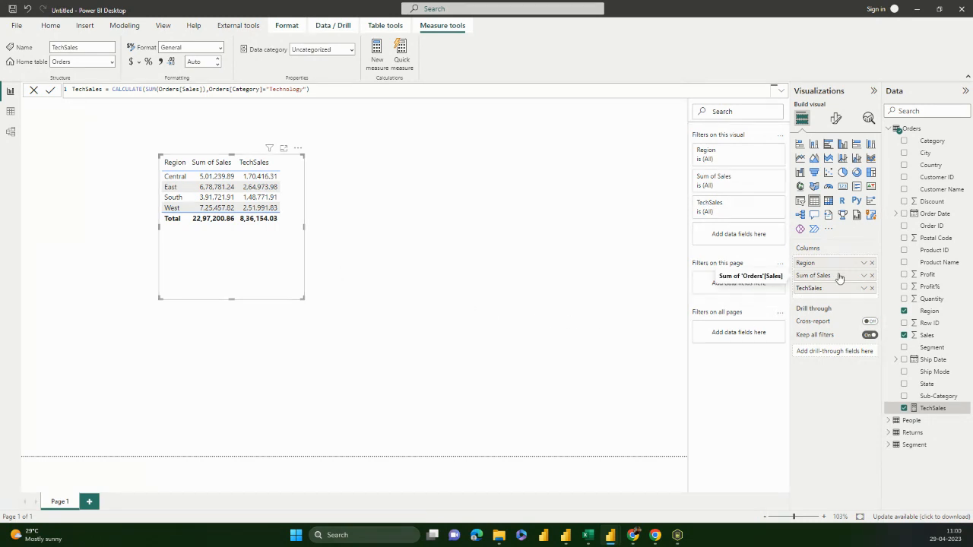
click(863, 276)
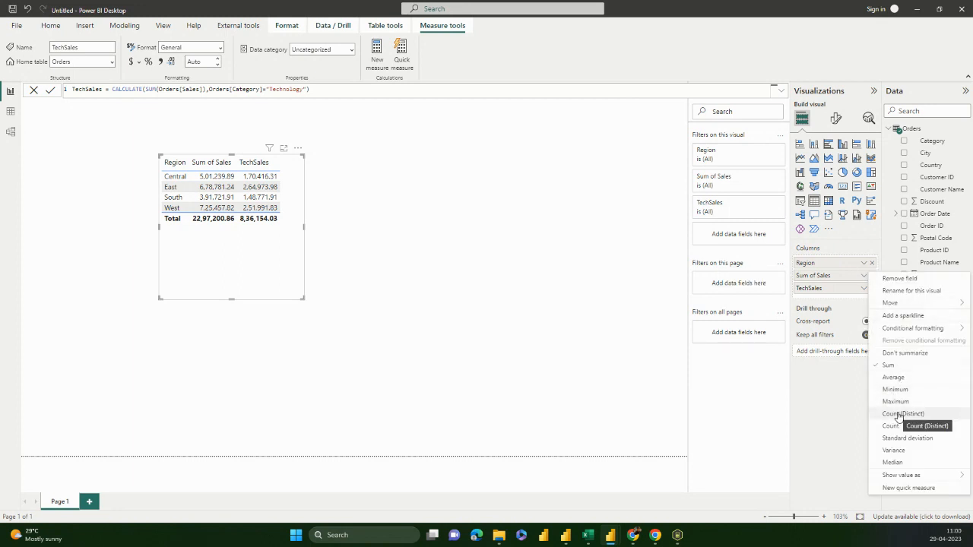
click(661, 322)
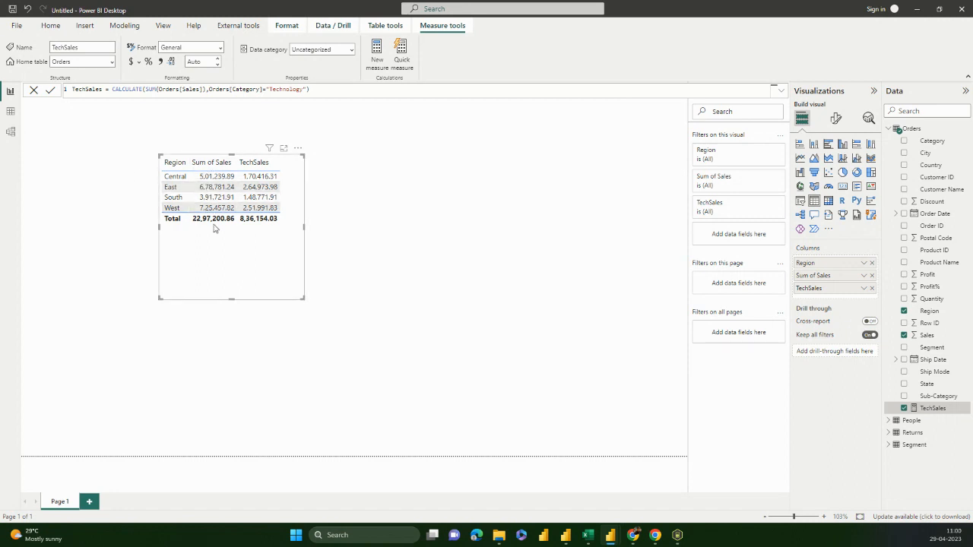
click(91, 89)
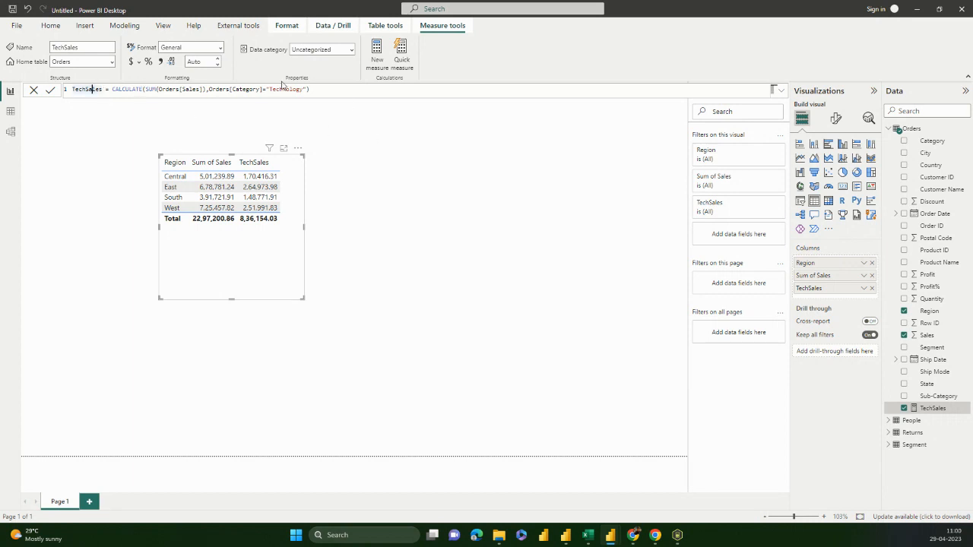
drag(309, 89, 72, 89)
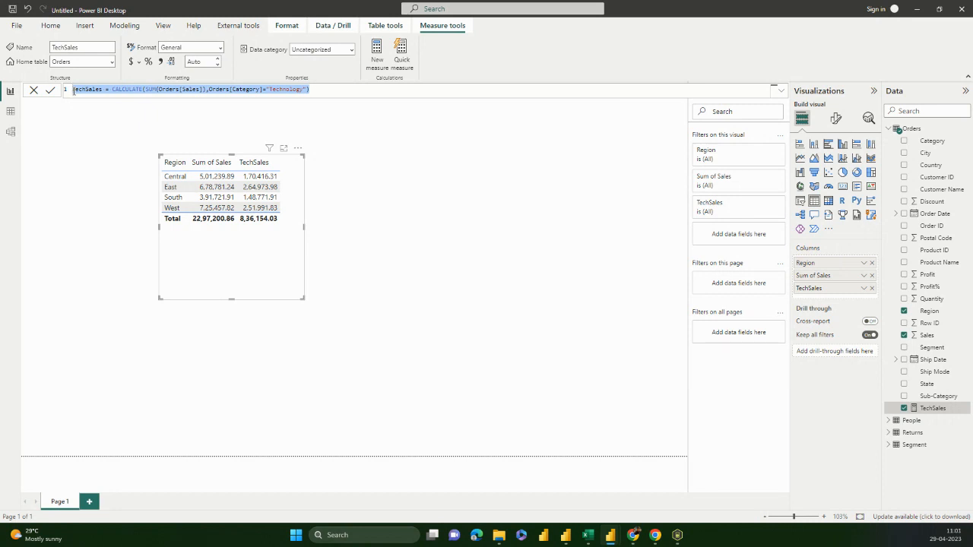
click(311, 295)
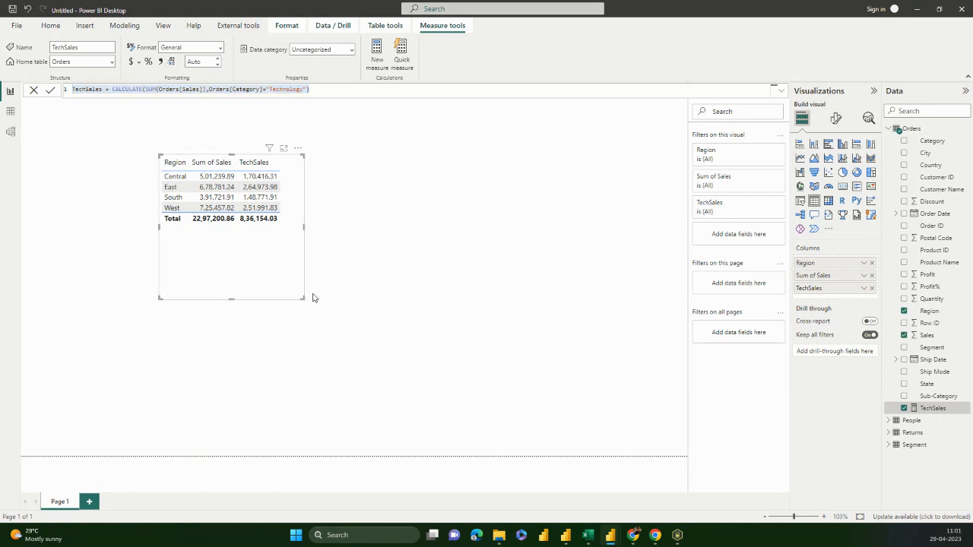
Move the Region table to the left edge of the report page
drag(209, 275, 146, 279)
click(288, 274)
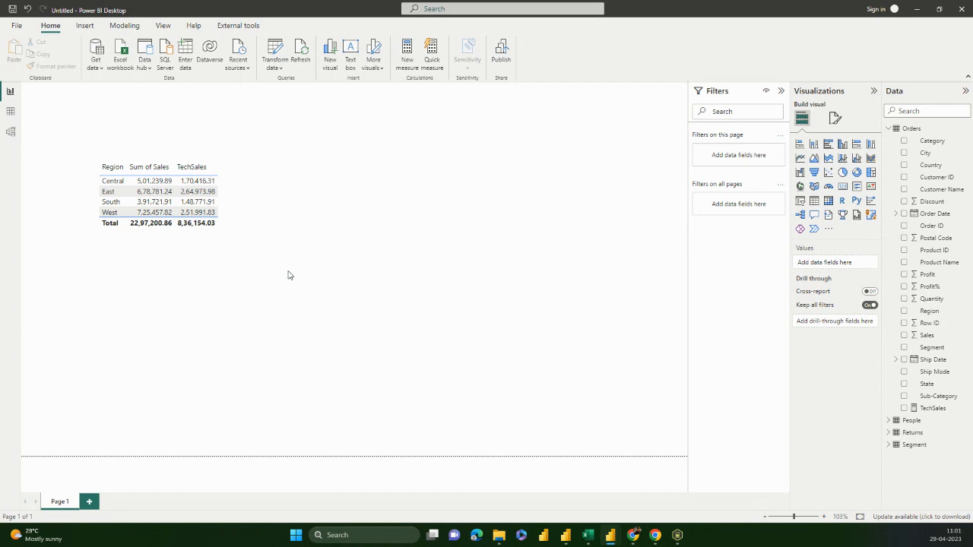
click(213, 252)
drag(219, 270, 144, 256)
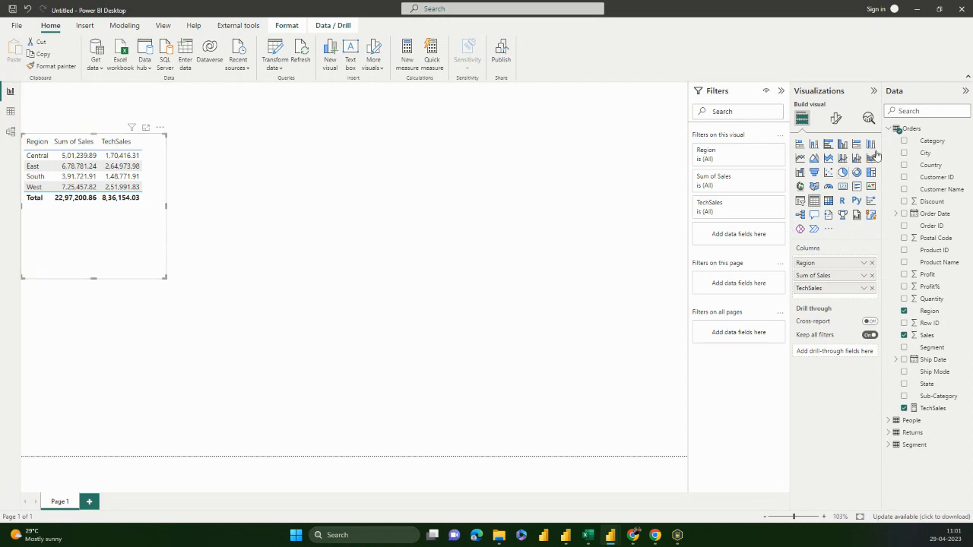
Create a new measure in the Orders table and name it NoFilterCat
click(963, 130)
click(948, 136)
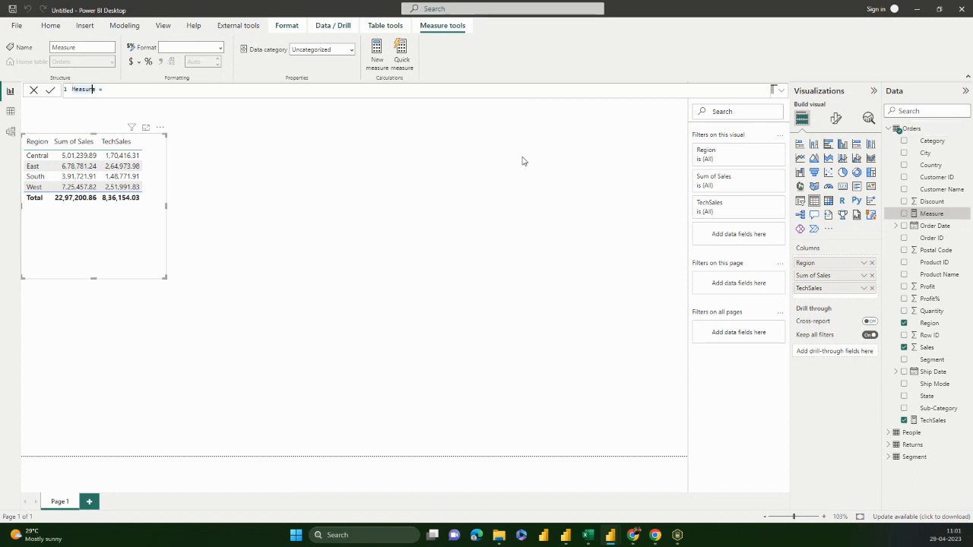
text(Ne)
text(FilterCat)
Begin the NoFilterCat formula with CALCULATE(SUM(Orders[Sales]) as the expression to evaluate
text(CALCULATE()
text(SUM(Sa)
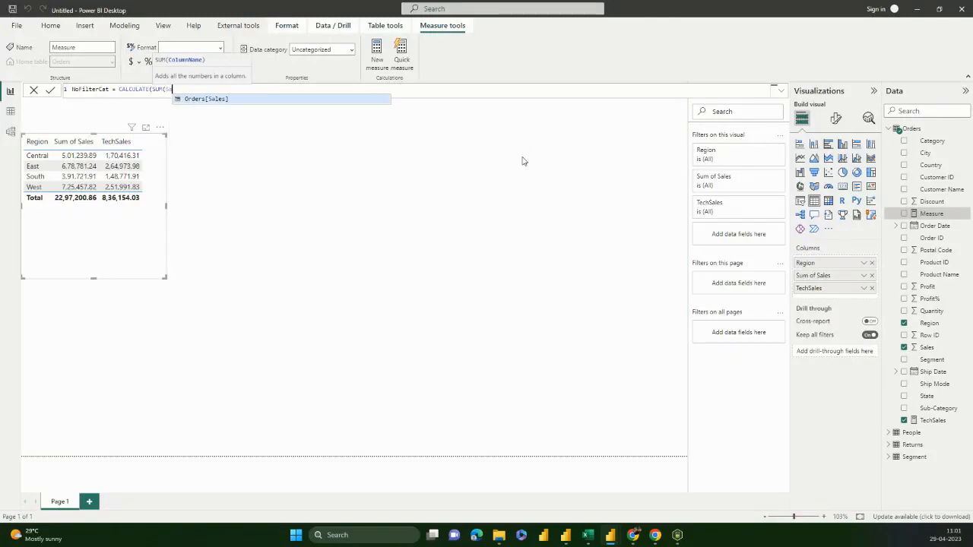
key(Tab)
text()))
text(,)
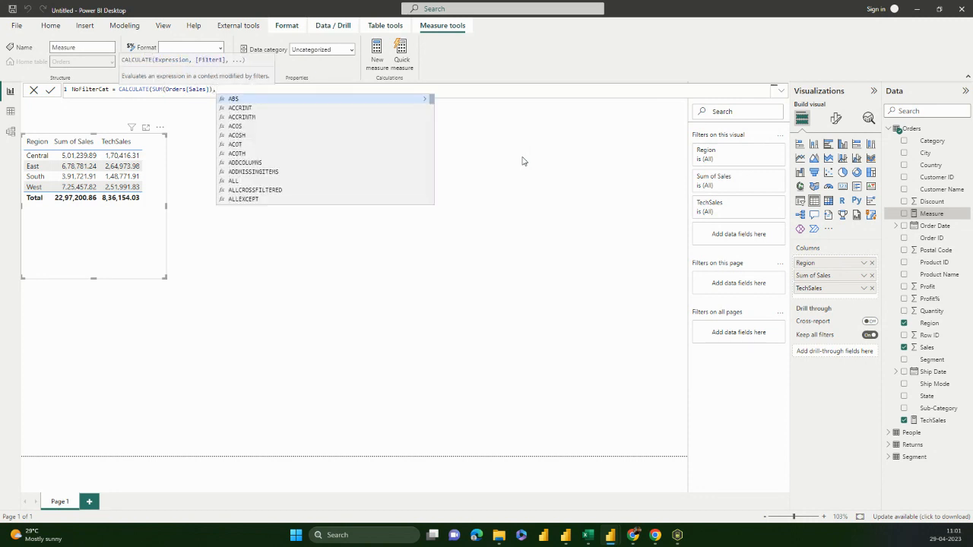
Complete the NoFilterCat formula with ALL(Orders[Category]) as the filter argument and commit the measure
text(ALL)
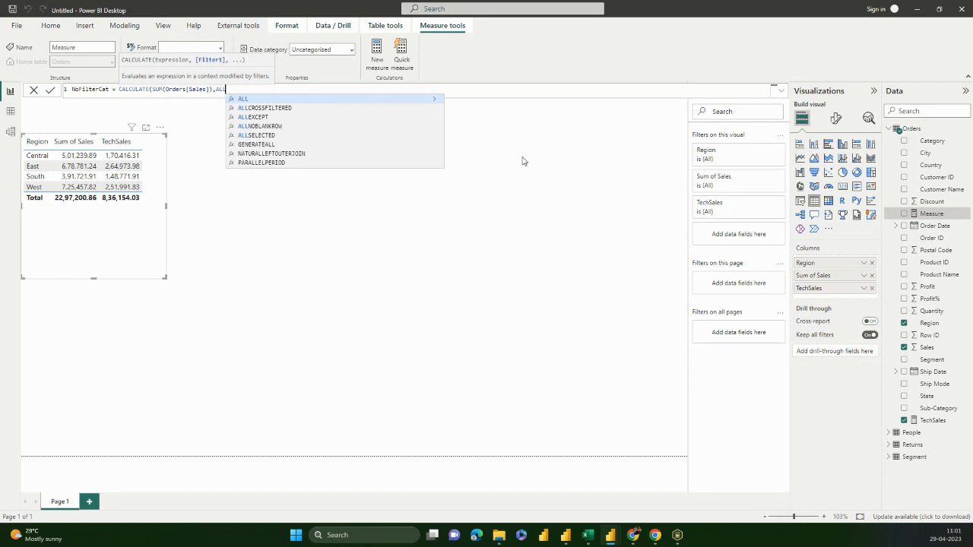
text(()
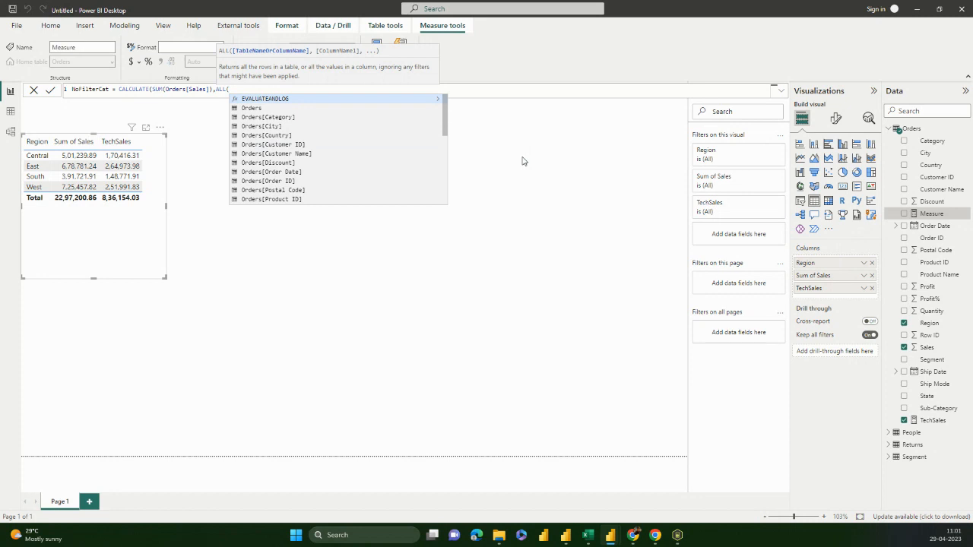
text(cat)
key(Tab)
text()))
key(Return)
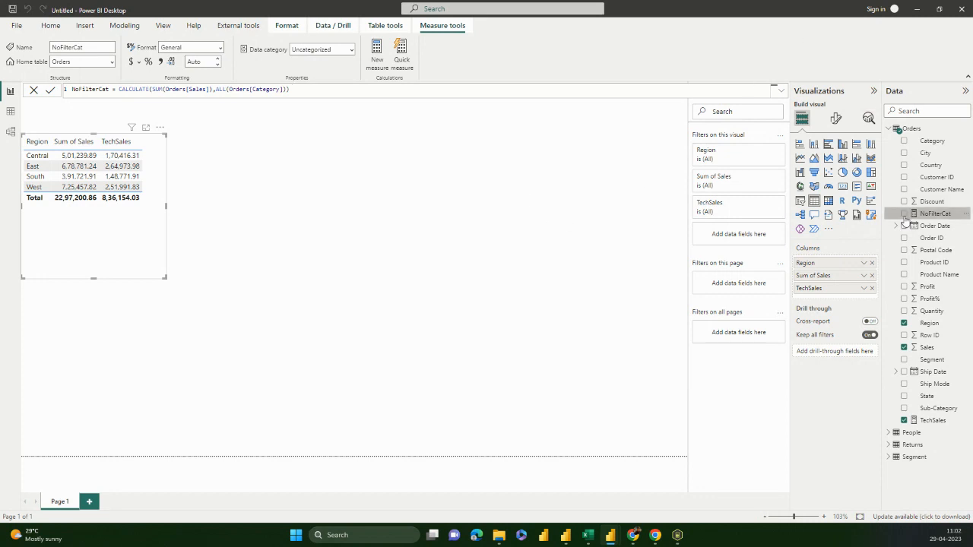
Add a separate visual for NoFilterCat near the top middle of the page and convert it to a table
click(535, 238)
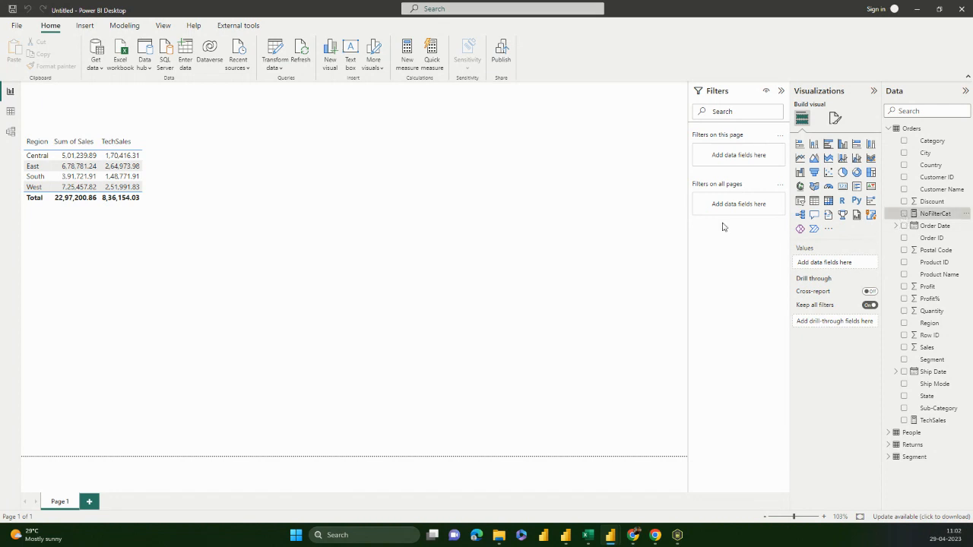
click(904, 214)
drag(160, 329, 506, 137)
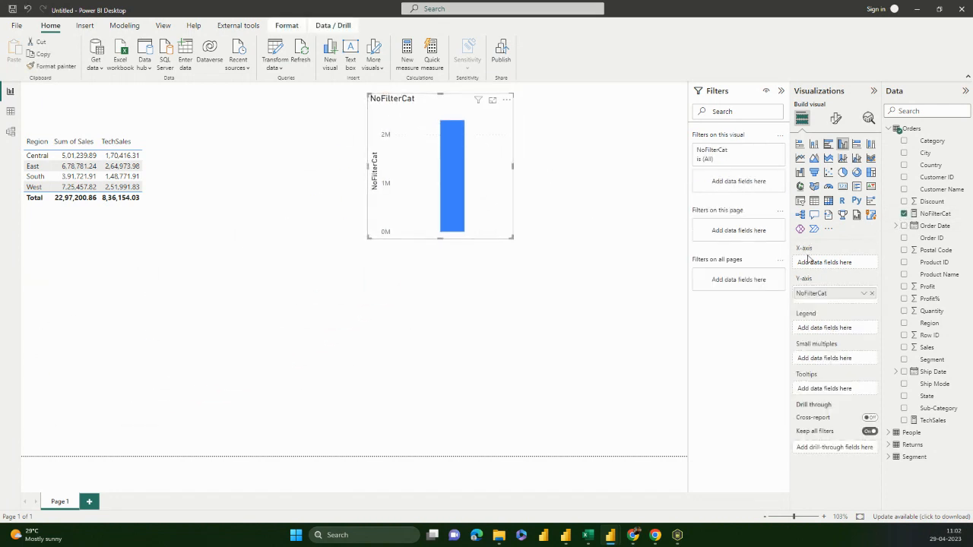
click(813, 201)
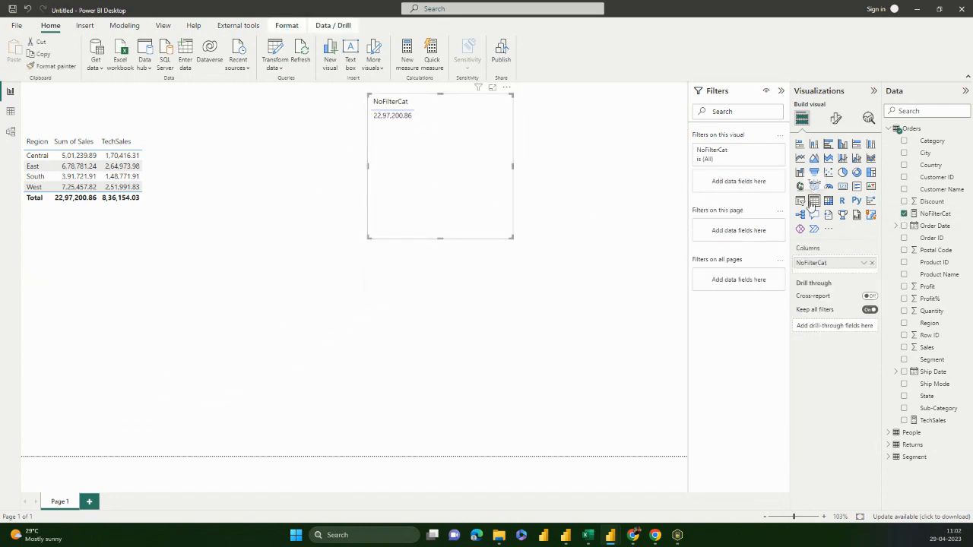
Add Category as the first column of the NoFilterCat table and move the table lower on the page
click(904, 141)
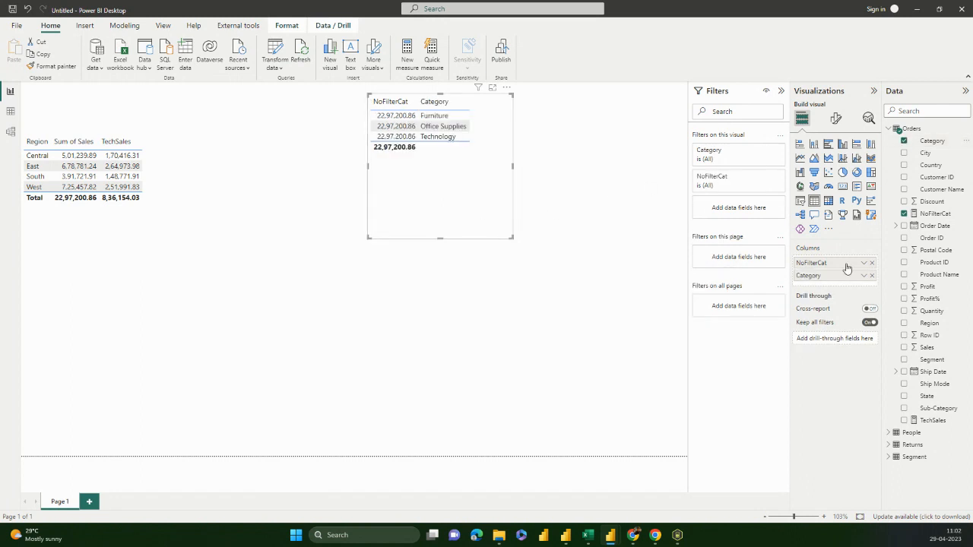
drag(840, 273, 836, 262)
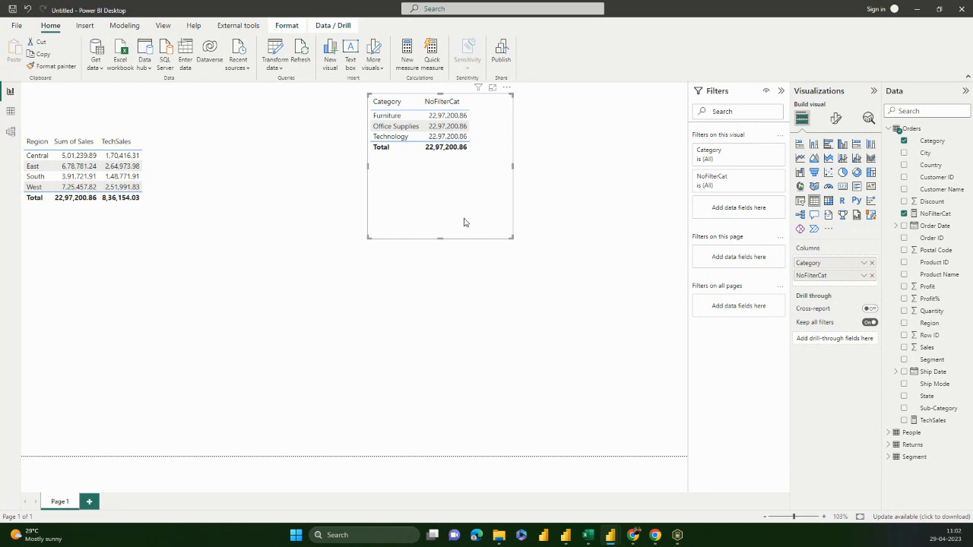
drag(463, 222, 428, 303)
click(540, 296)
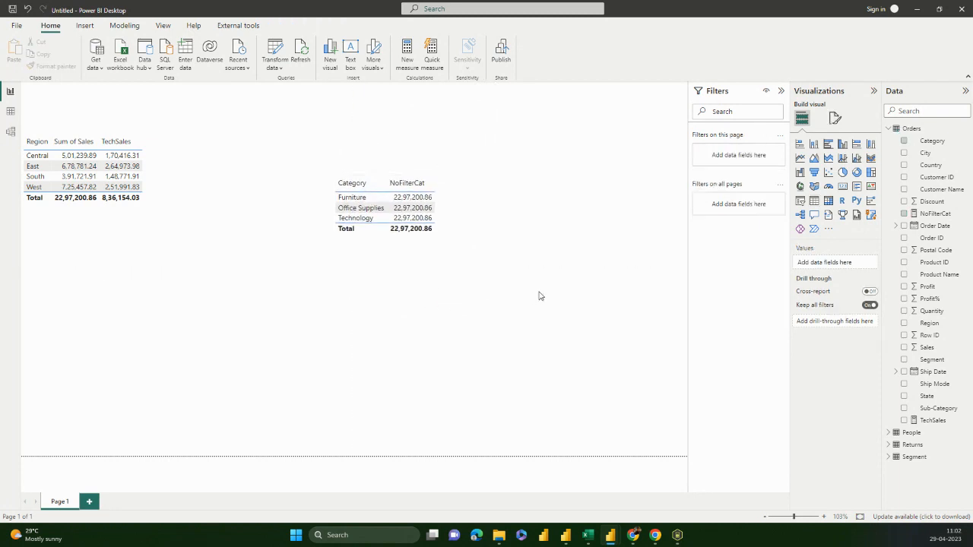
Add a Category slicer at the upper right of the report page
click(799, 201)
drag(162, 372, 683, 148)
click(904, 141)
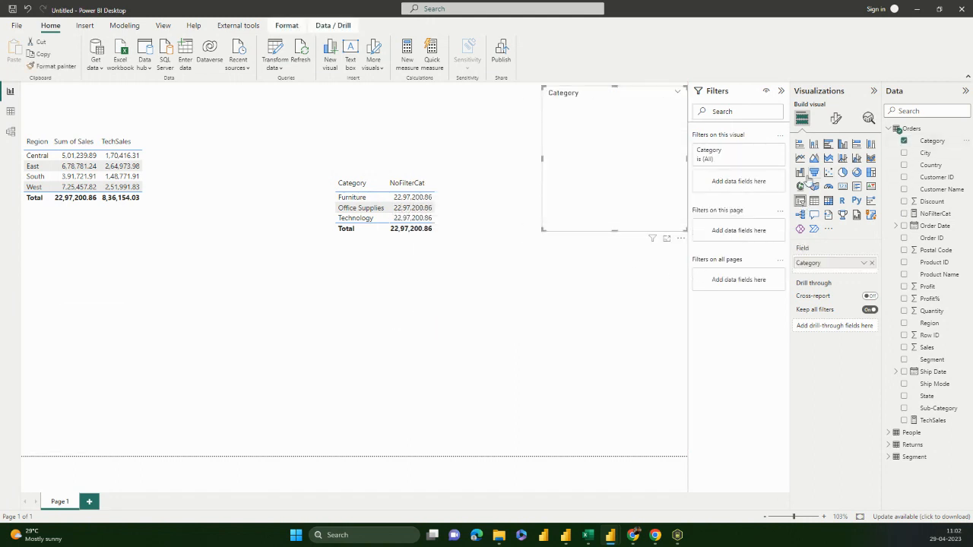
Switch the Category slicer between Technology, Office Supplies and Furniture to compare both tables, ending on Office Supplies
click(575, 136)
click(580, 122)
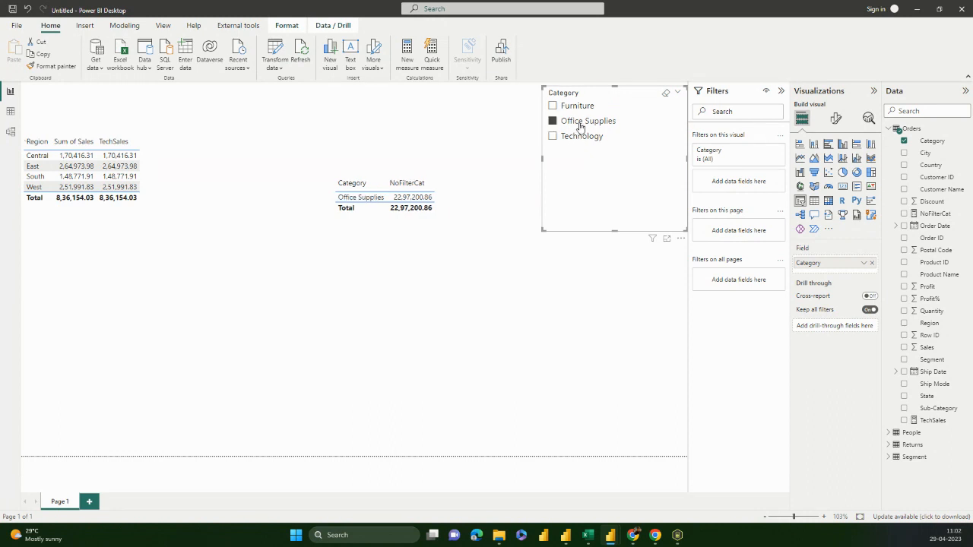
click(578, 108)
click(581, 122)
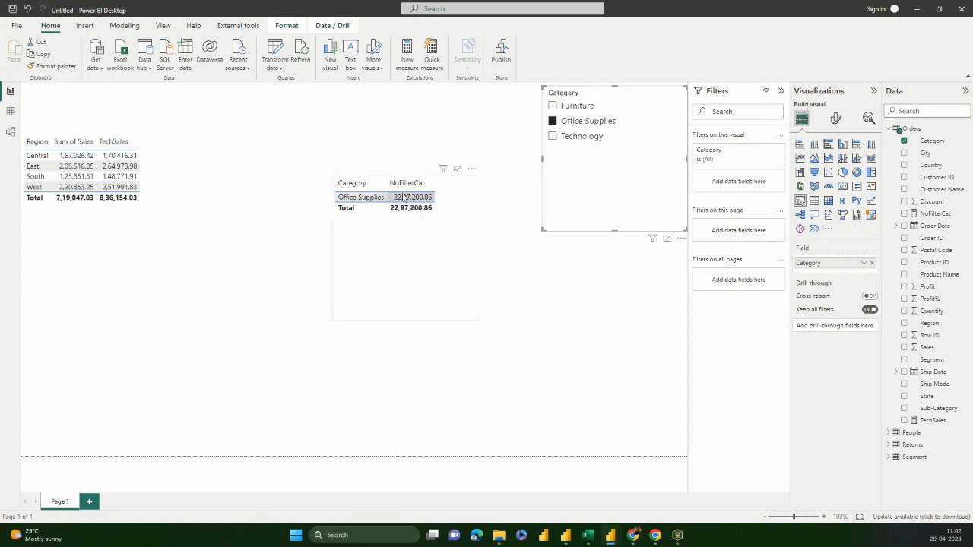
click(574, 135)
click(575, 108)
click(577, 122)
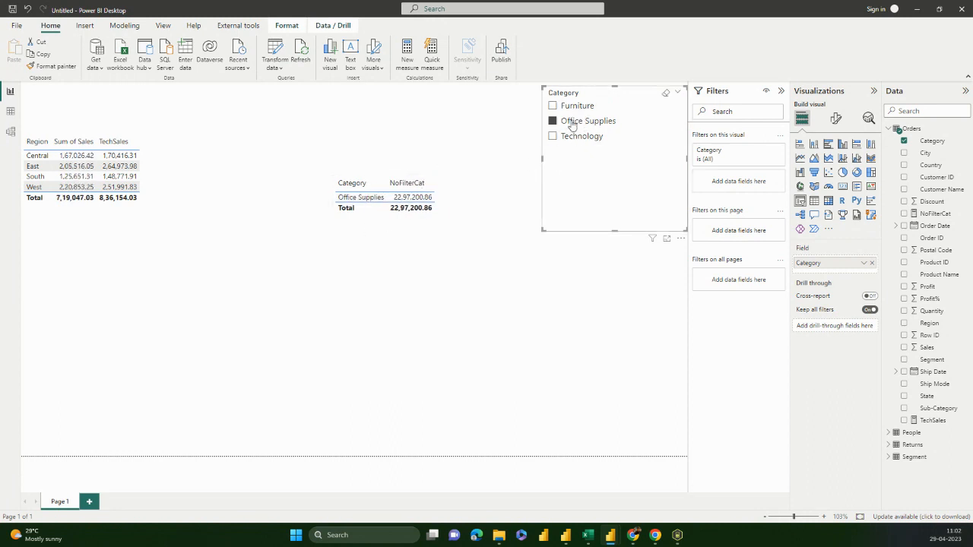
Filter the Category slicer to Technology and add Orders[Region] as a second column in the ALL function of the NoFilterCat measure
click(574, 137)
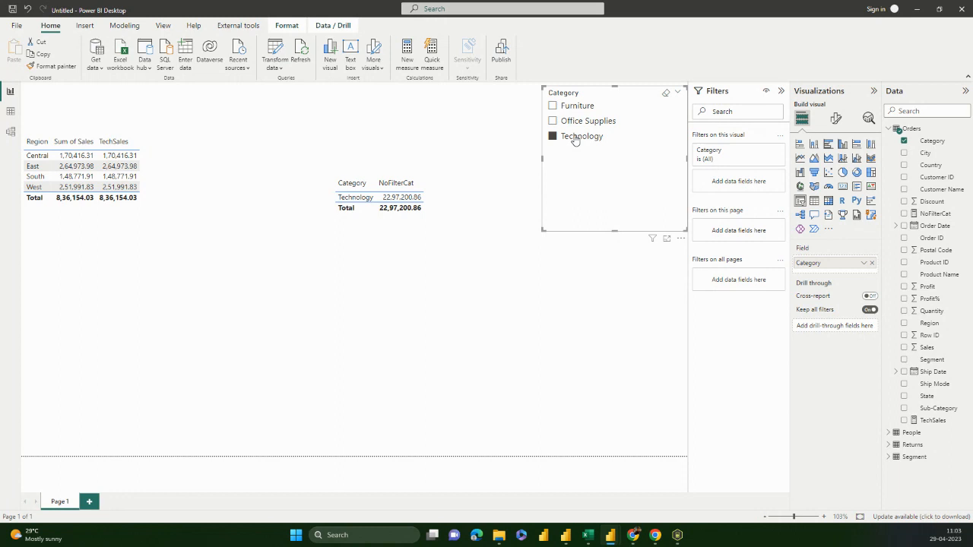
click(933, 213)
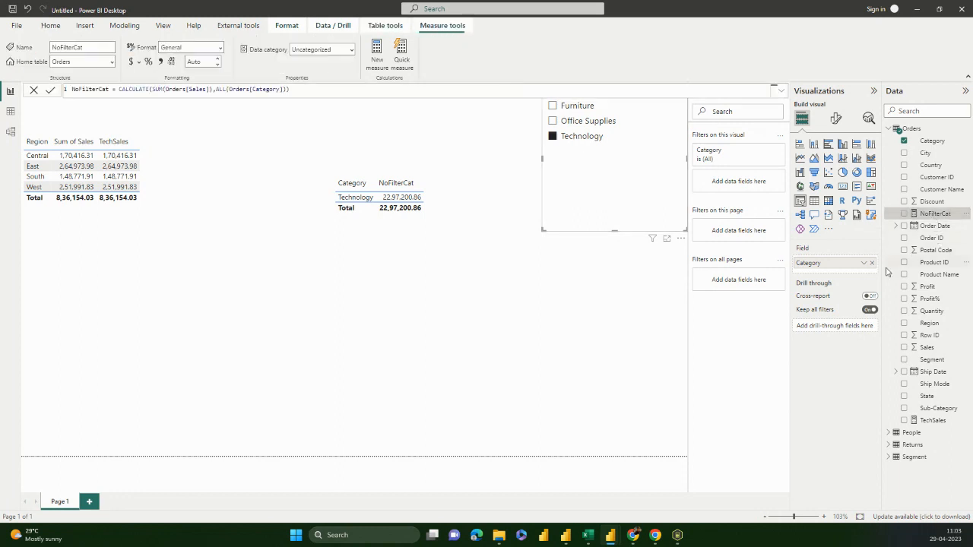
click(303, 89)
key(Left)
text(,)
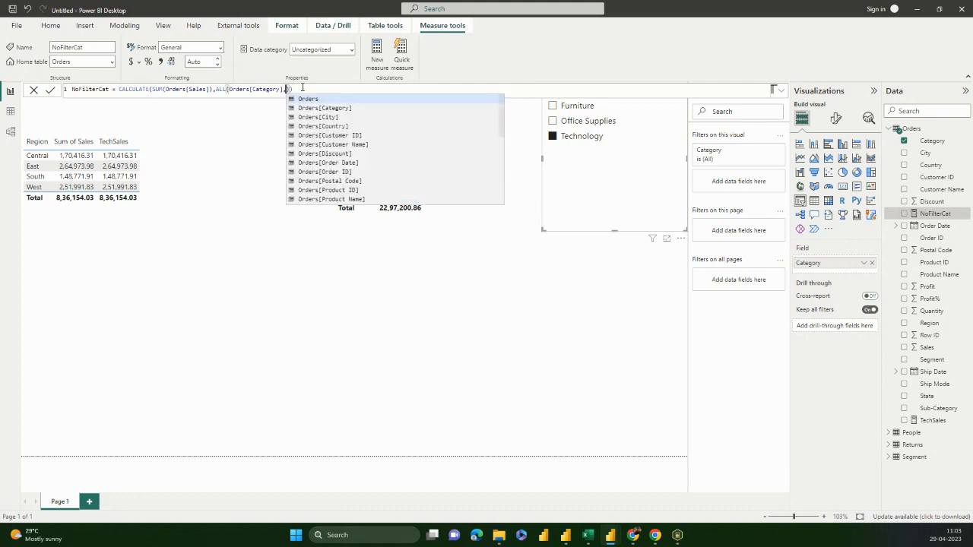
key(Down)
key(Down)
key(Down)
key(Down)
key(Down)
key(Down)
key(Down)
key(Down)
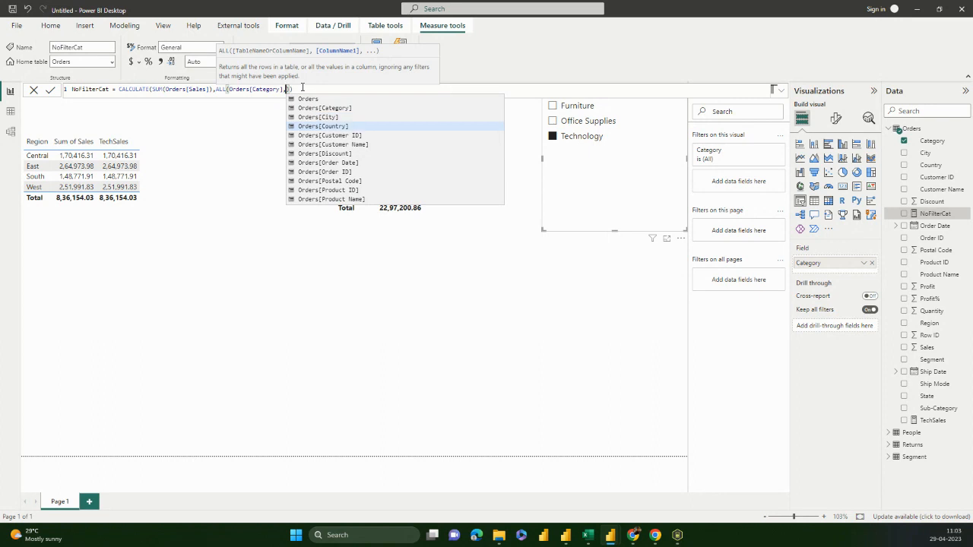
key(Down)
key(Down)
key(Down)
key(Down)
key(Down)
key(Down)
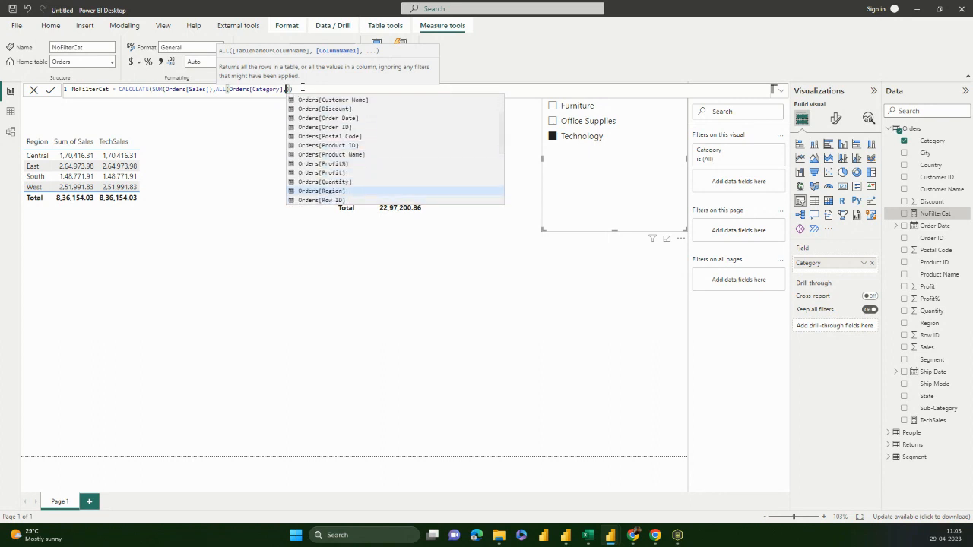
key(Tab)
text())
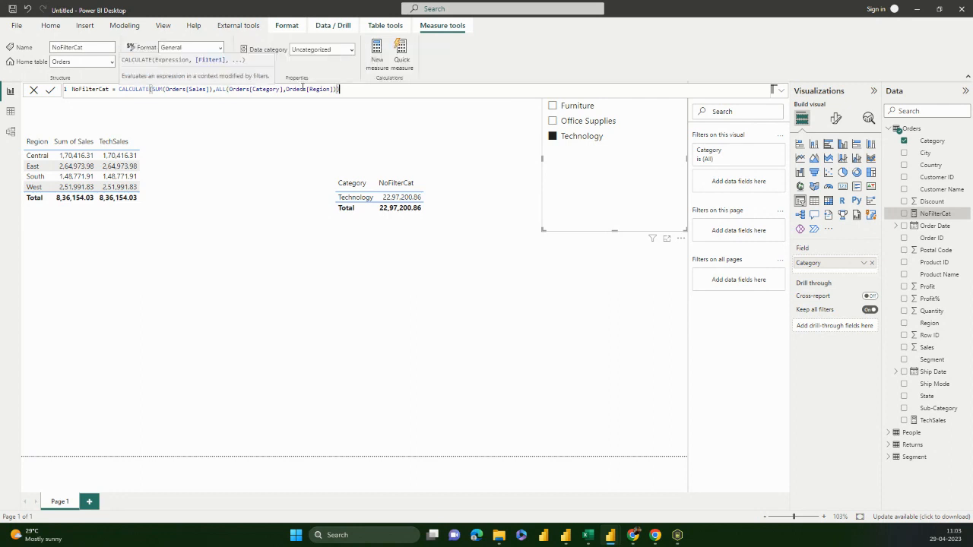
key(Return)
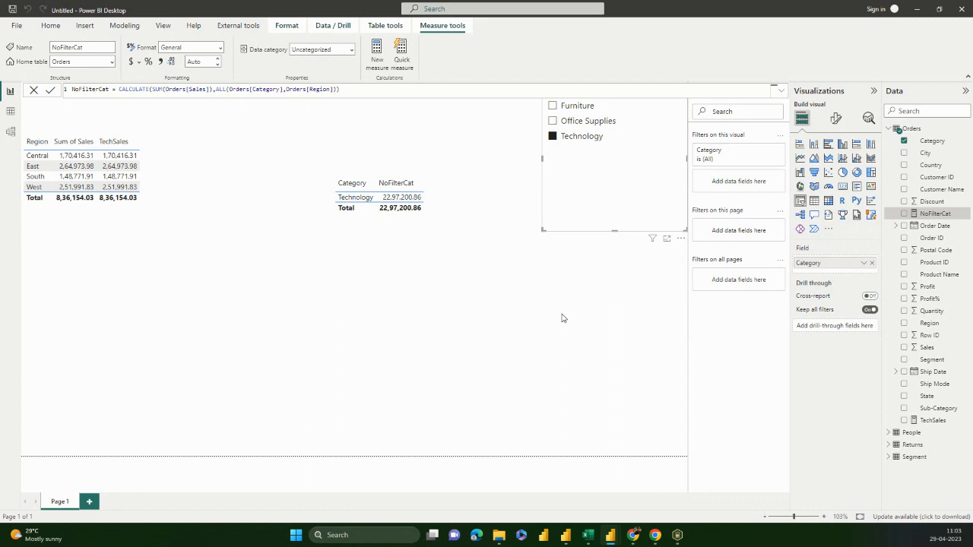
Add a Region slicer beneath the Category slicer on the report page
click(456, 284)
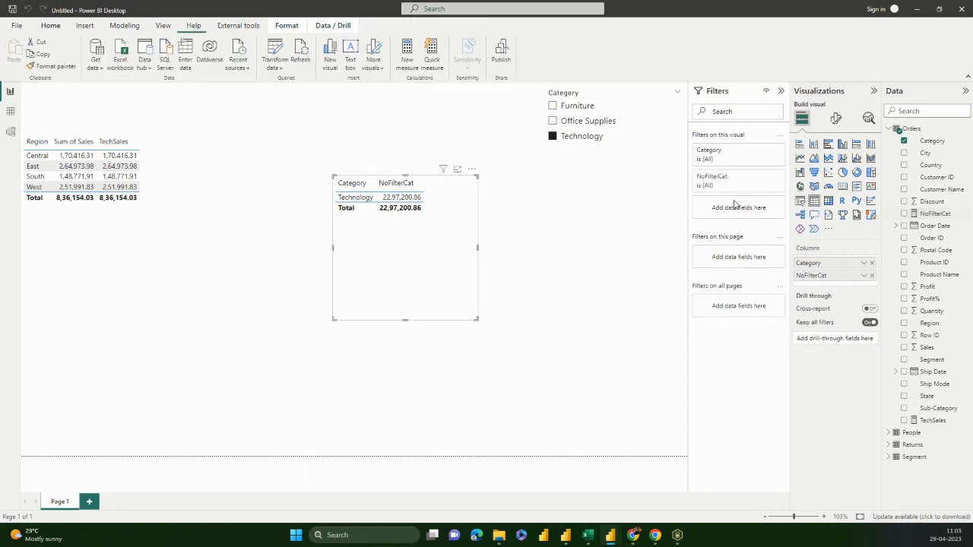
click(587, 372)
click(800, 201)
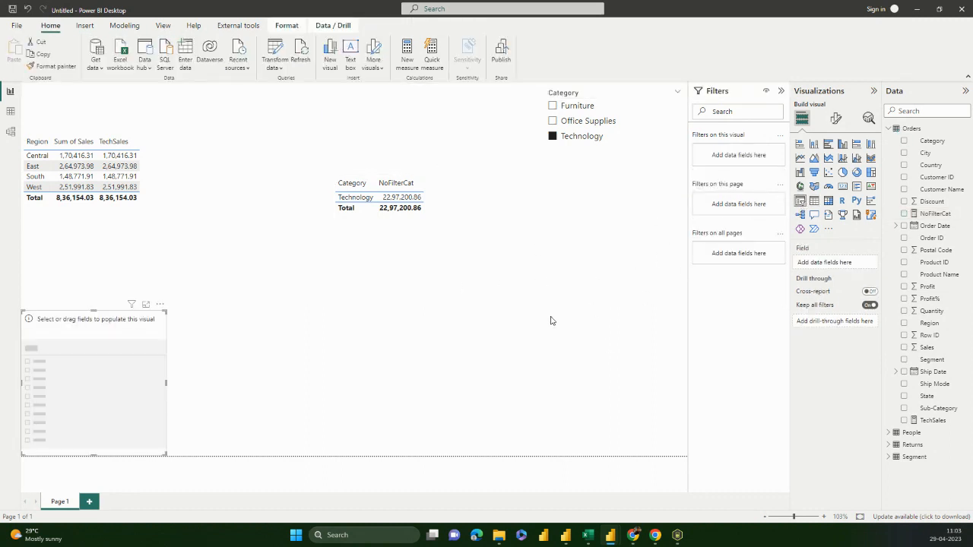
drag(168, 369, 694, 335)
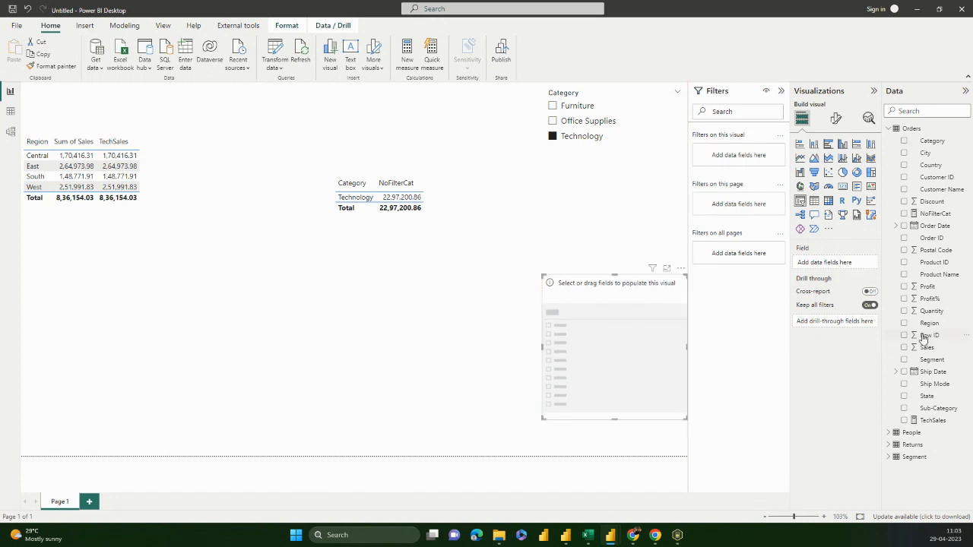
drag(929, 325, 844, 266)
Switch the Region slicer through South, West, East and Central to compare both tables, ending with no region selected
click(571, 324)
click(569, 340)
click(571, 310)
click(568, 296)
click(565, 311)
click(570, 326)
click(571, 341)
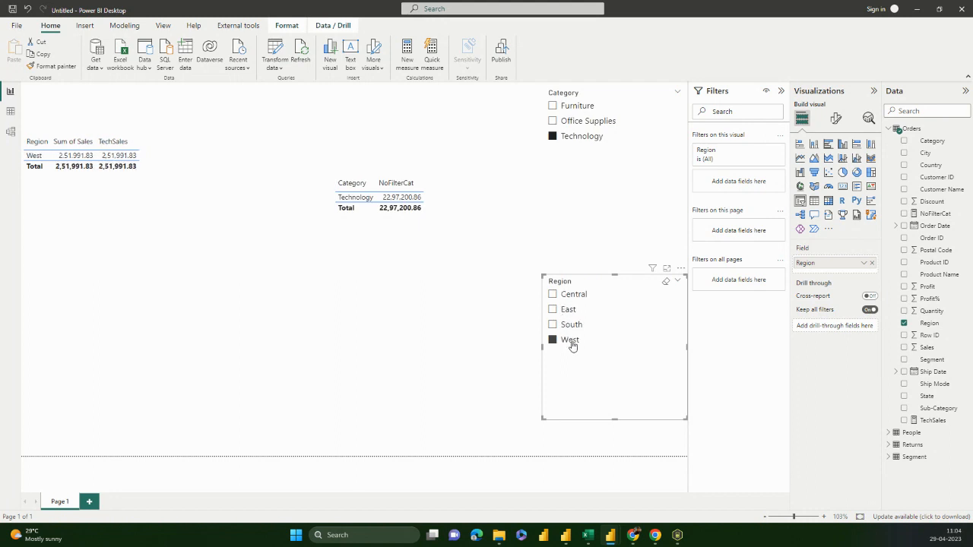
click(573, 327)
click(570, 309)
click(569, 309)
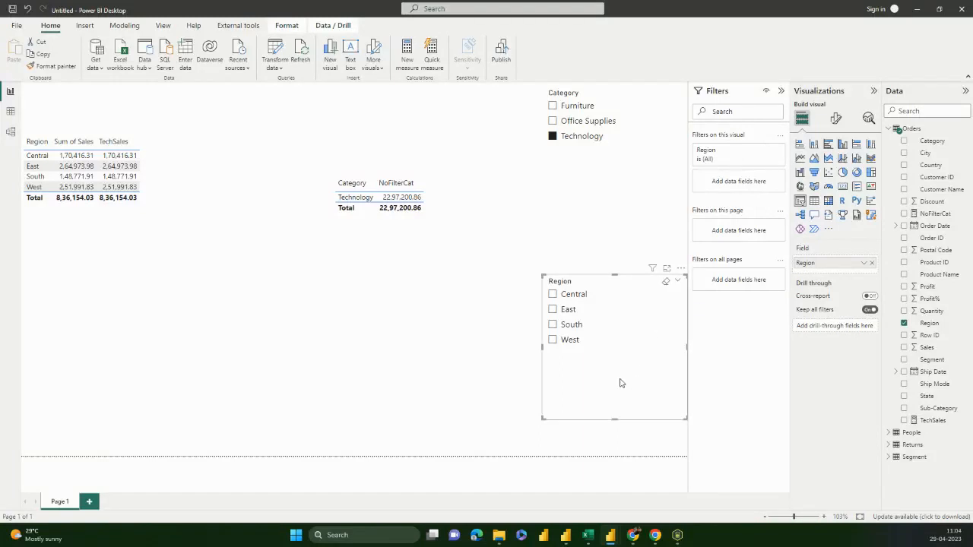
Shift the Region slicer toward the page centre and filter through its four regions, ending on West
drag(620, 380, 556, 373)
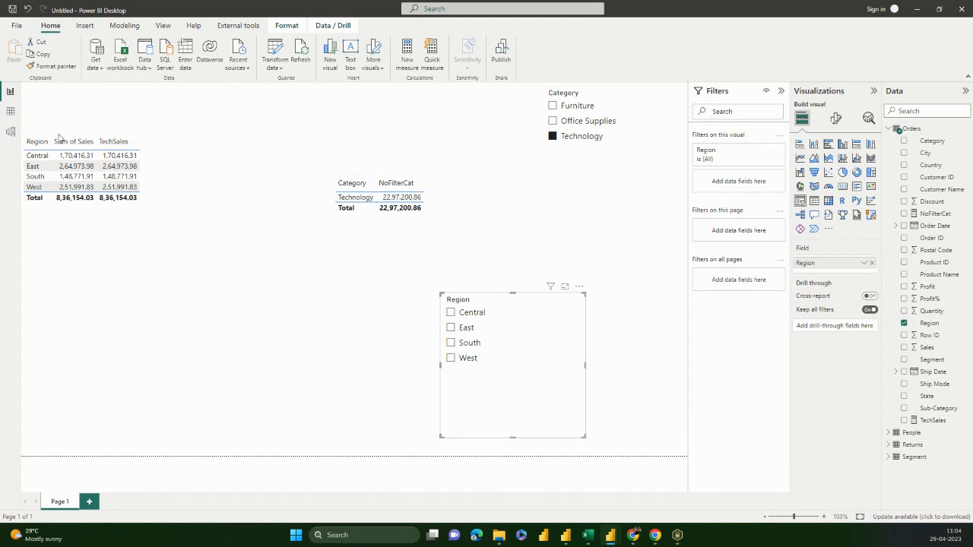
click(451, 357)
click(453, 344)
click(453, 313)
click(456, 327)
click(460, 342)
click(467, 360)
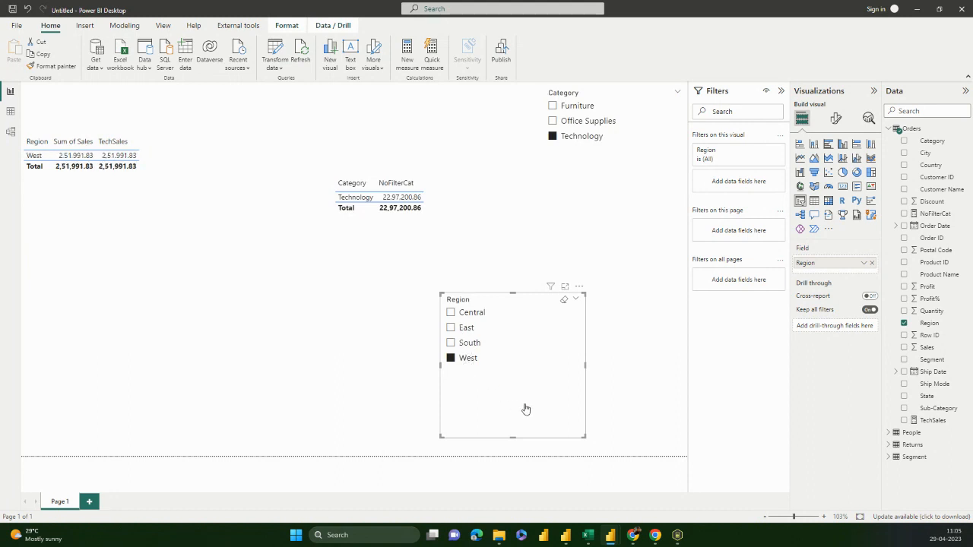
Reposition the Region slicer beneath the NoFilterCat table and check its East, South and West selections, ending on West
drag(526, 409, 606, 408)
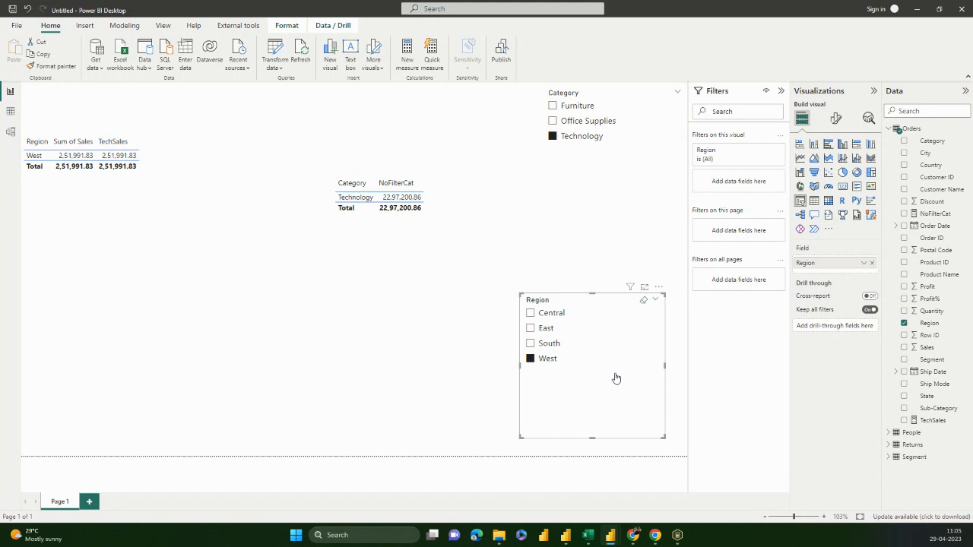
click(554, 183)
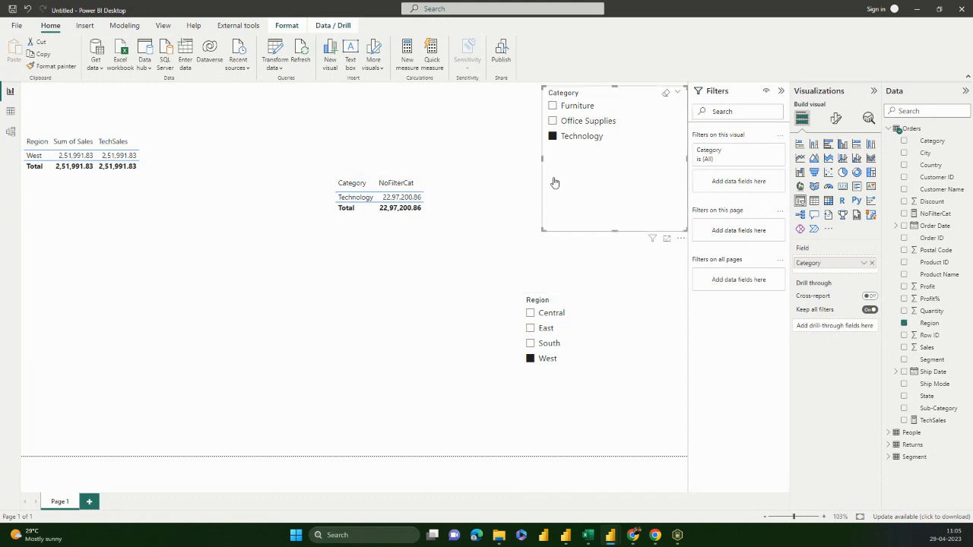
drag(525, 365, 326, 324)
click(348, 324)
click(351, 339)
click(350, 354)
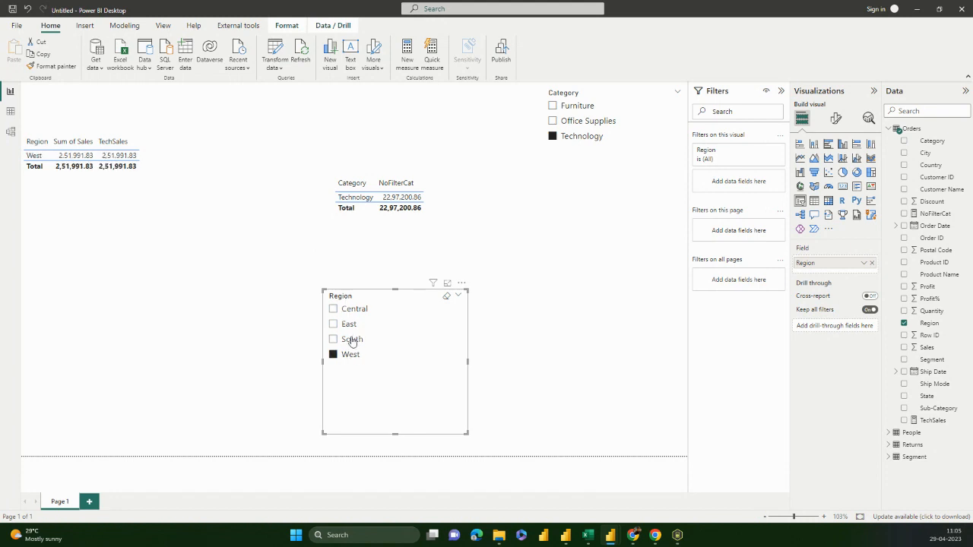
Move the Region slicer slightly away from the tables and cycle repeatedly through all four regions, ending on East
drag(416, 369, 516, 374)
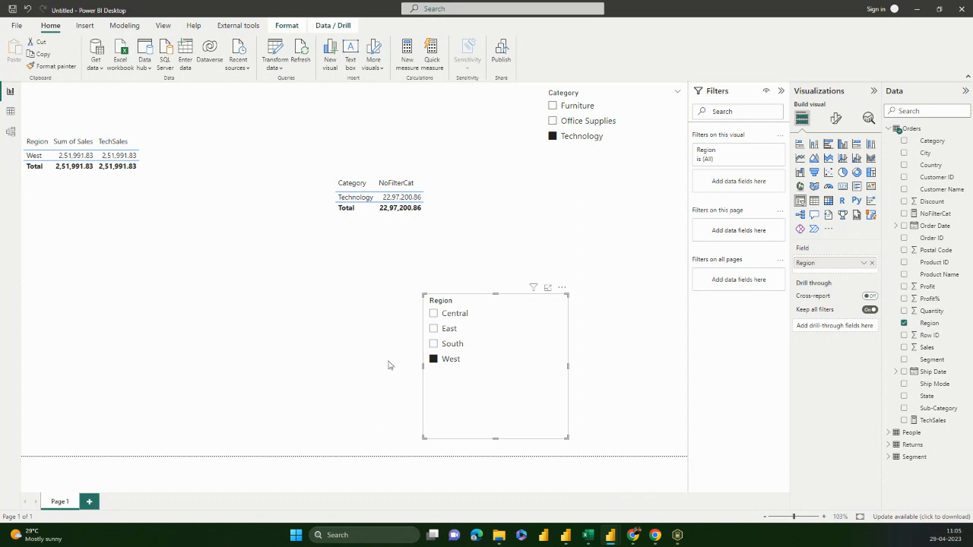
click(447, 346)
click(451, 330)
click(454, 315)
click(452, 331)
click(451, 344)
click(449, 360)
click(448, 329)
click(450, 315)
click(446, 332)
click(448, 346)
click(450, 361)
click(451, 345)
click(447, 331)
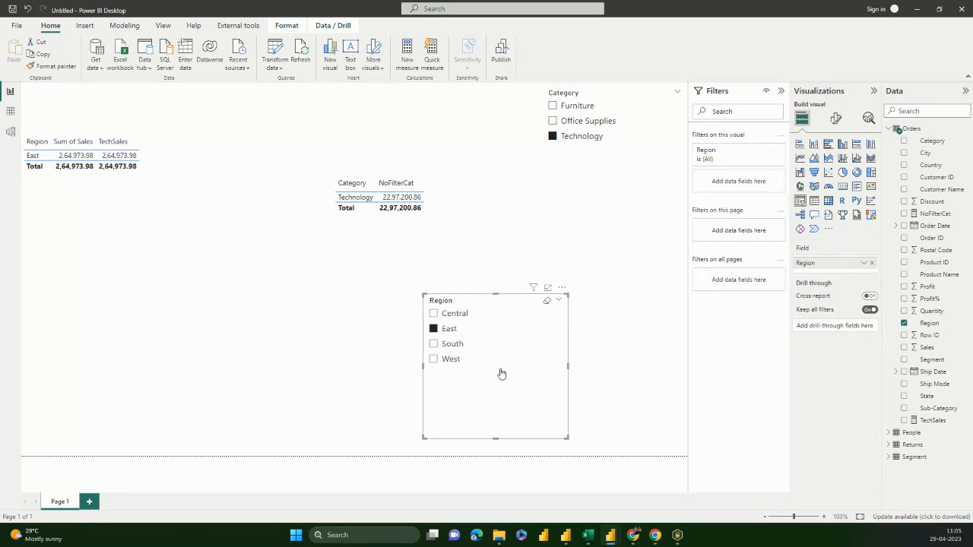
Edit the Region slicer's interactions so that it no longer filters the table with Sum of Sales and TechSales
click(286, 25)
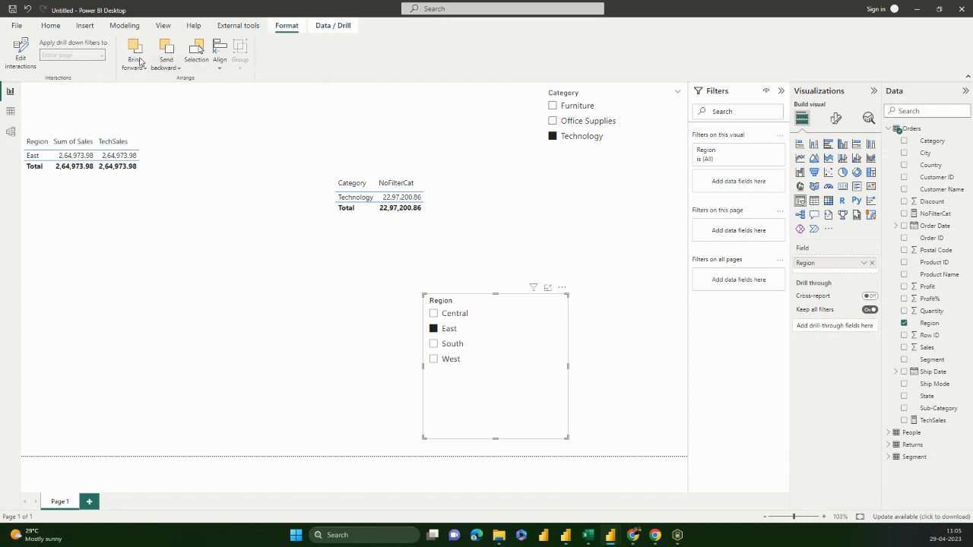
click(21, 53)
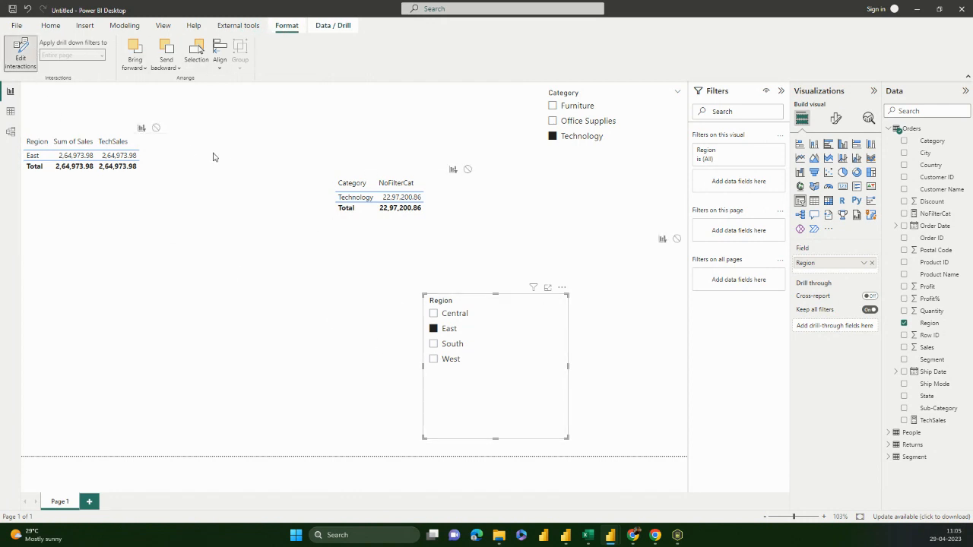
click(155, 128)
Test the edited interaction by switching the Region slicer repeatedly between South, West, East and Central
click(445, 346)
click(450, 360)
click(450, 346)
click(451, 327)
click(453, 313)
click(449, 328)
click(452, 343)
click(451, 359)
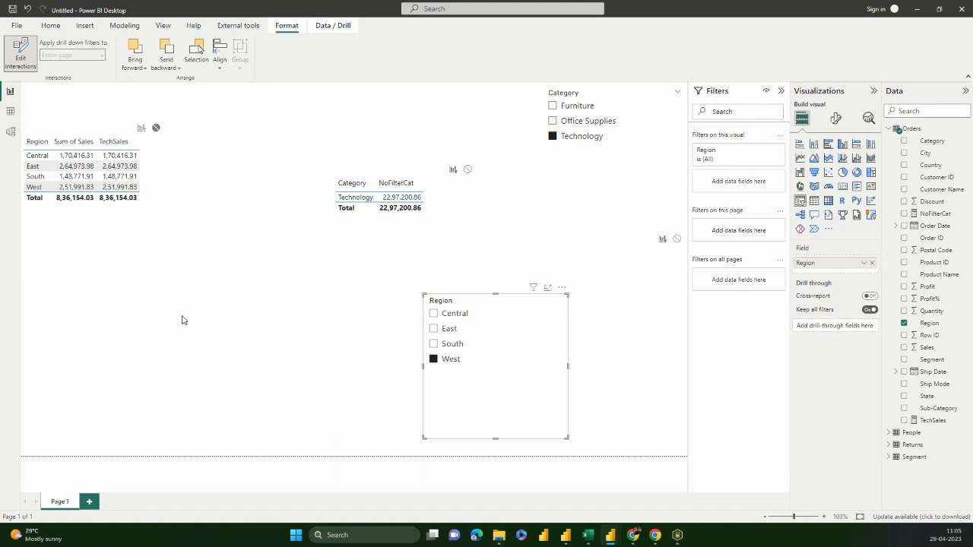
click(440, 347)
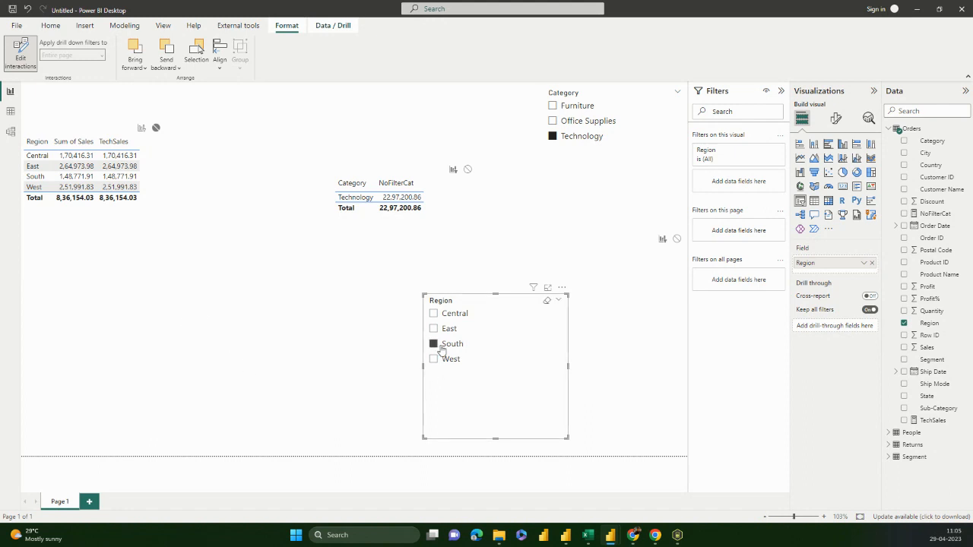
click(442, 331)
click(444, 317)
click(452, 332)
click(453, 350)
click(454, 353)
Clear the Region slicer's selection and move the slicer back beneath the Category slicer
click(547, 301)
drag(517, 361, 607, 358)
Review the NoFilterCat measure's CALCULATE formula, including the Category and Region columns inside ALL
click(399, 246)
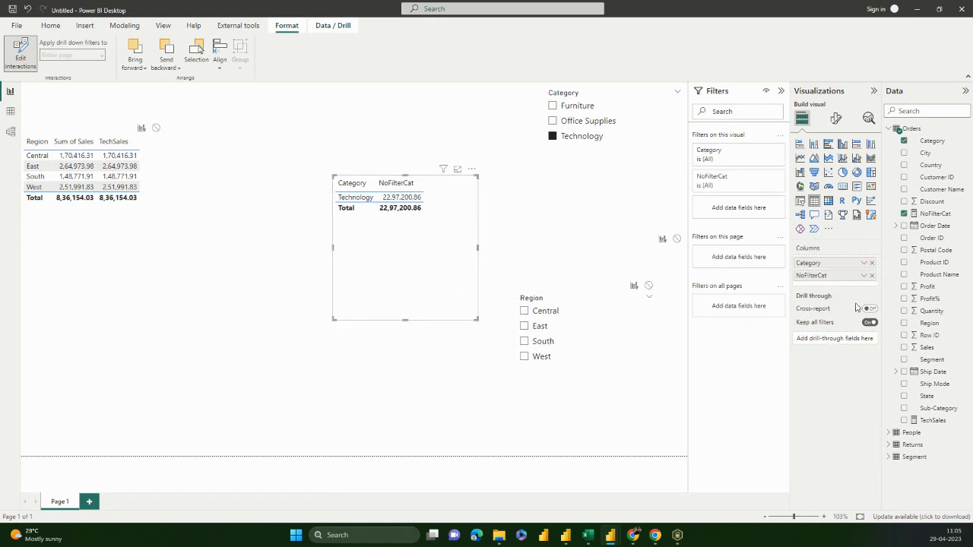
click(934, 215)
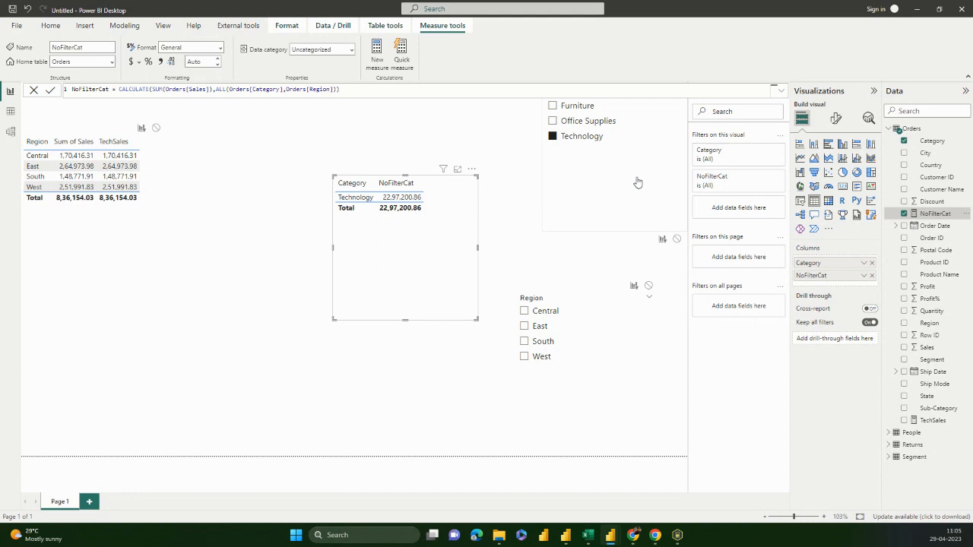
click(312, 89)
key(Right)
key(Right)
key(Right)
key(Right)
key(Right)
key(Right)
key(Right)
Remove the Region and Category slicers from the report page
click(637, 357)
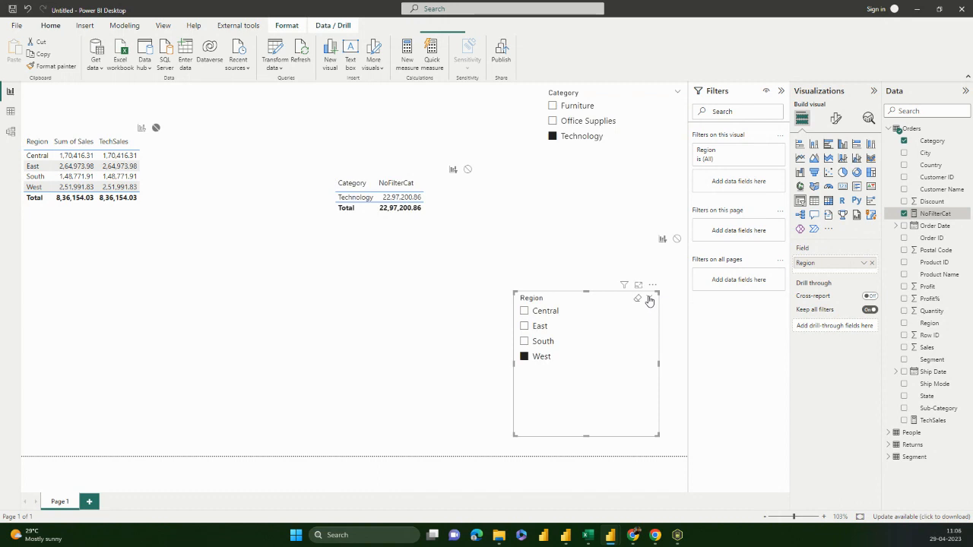
click(652, 285)
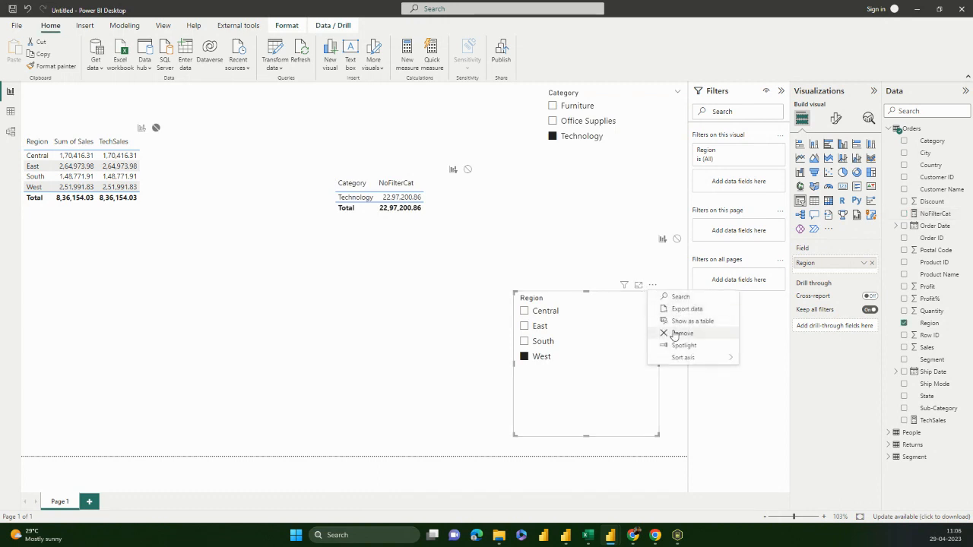
click(673, 329)
click(611, 241)
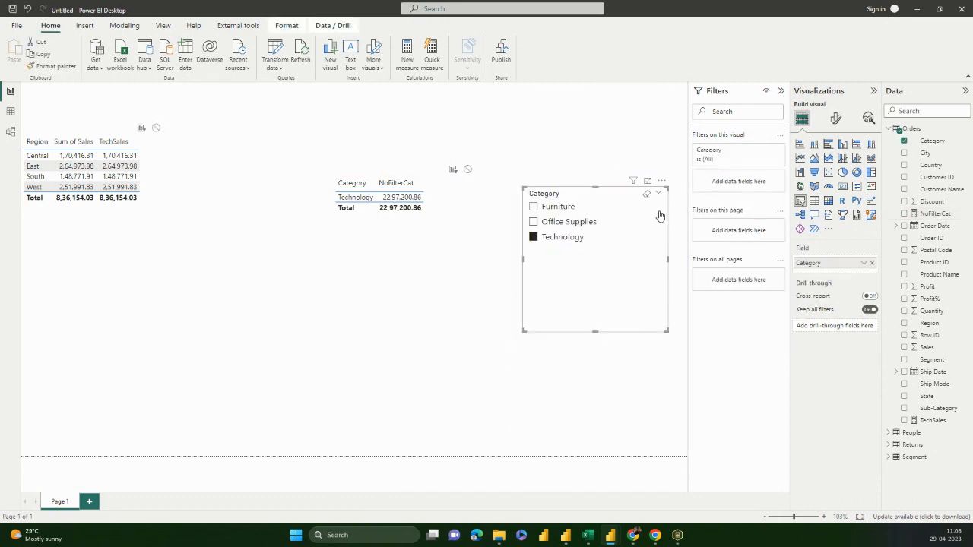
click(662, 184)
click(683, 229)
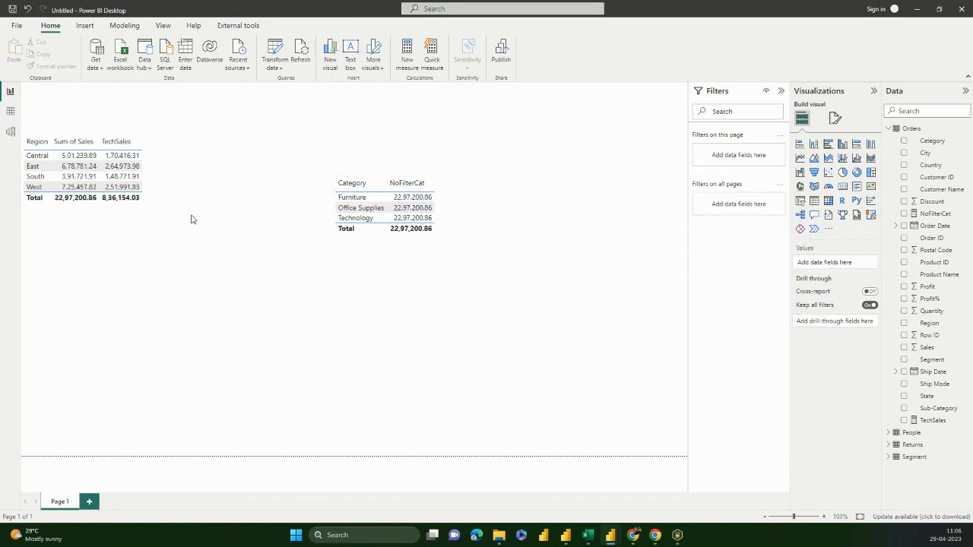
Remove the table with Region, Sum of Sales and TechSales, and move the NoFilterCat table toward the page's upper left
click(161, 193)
click(160, 127)
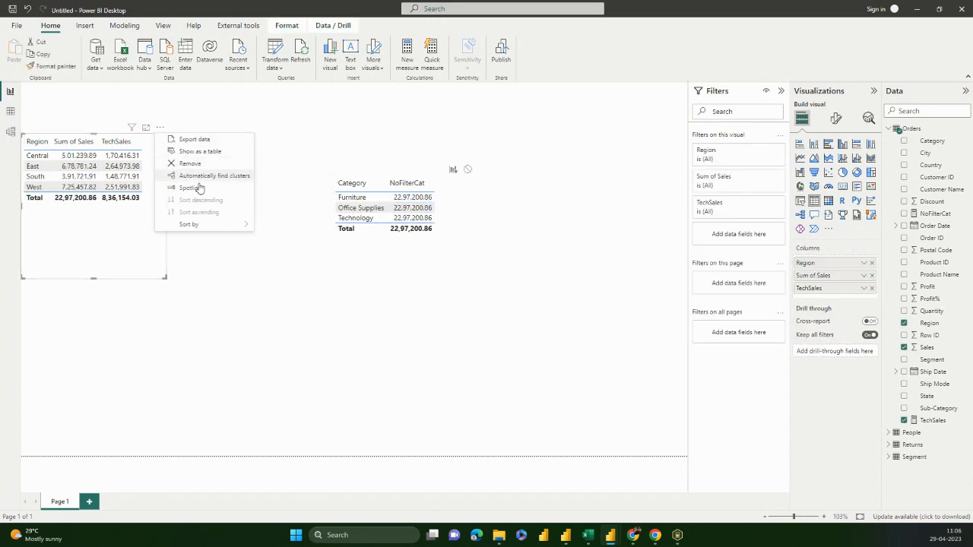
click(198, 169)
drag(404, 274, 243, 247)
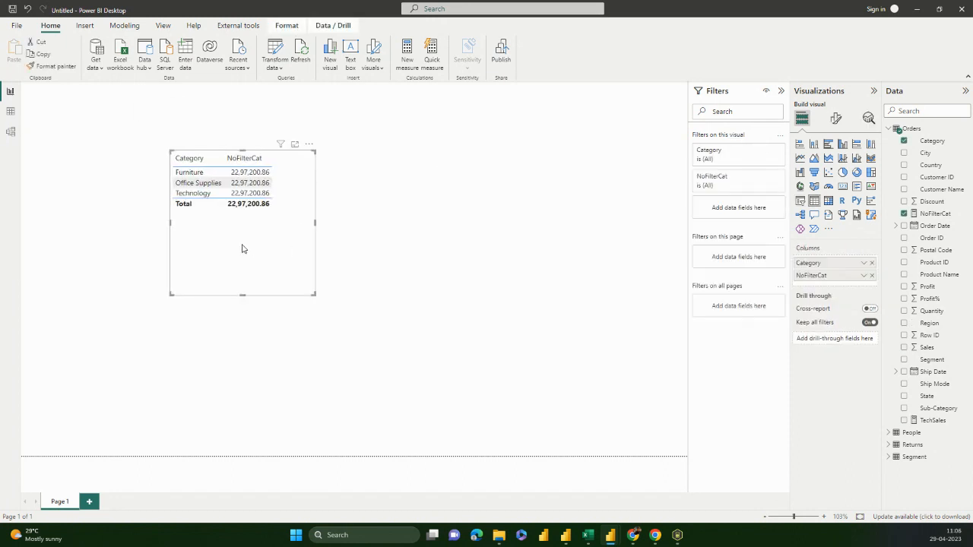
Delete the Orders[Region] argument from the ALL function in the NoFilterCat formula
click(936, 214)
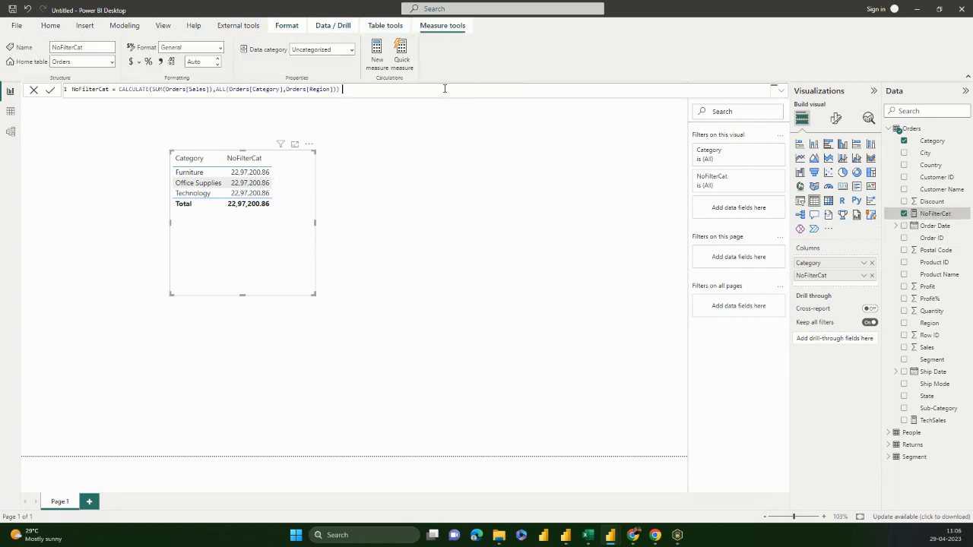
key(BackSpace)
key(BackSpace)
key(BackSpace)
key(BackSpace)
key(BackSpace)
key(BackSpace)
key(BackSpace)
key(BackSpace)
key(BackSpace)
key(BackSpace)
key(BackSpace)
key(BackSpace)
key(BackSpace)
key(BackSpace)
key(BackSpace)
key(BackSpace)
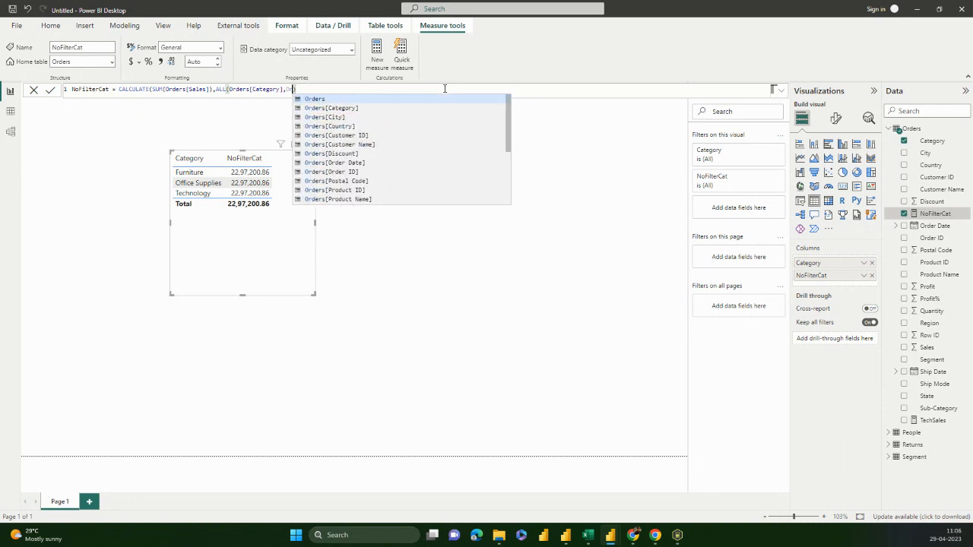
Try to replace ALL with ALLEXCEPT around Orders[Category] in the NoFilterCat formula
key(Left)
key(Left)
key(Left)
key(Left)
key(Left)
key(Left)
key(Left)
key(Left)
key(Left)
key(Left)
key(Left)
key(Left)
key(Left)
key(Left)
key(Left)
key(Left)
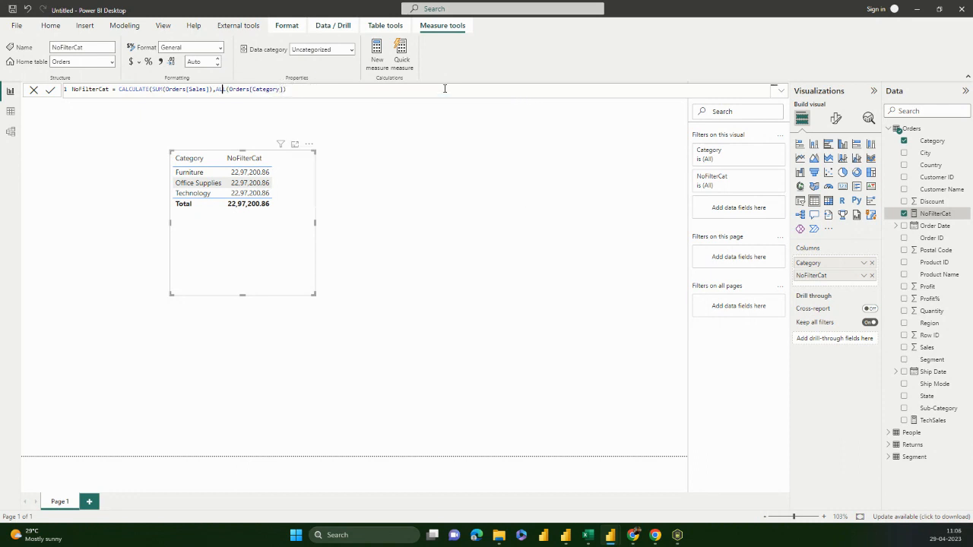
text(EXCEPT)
key(Tab)
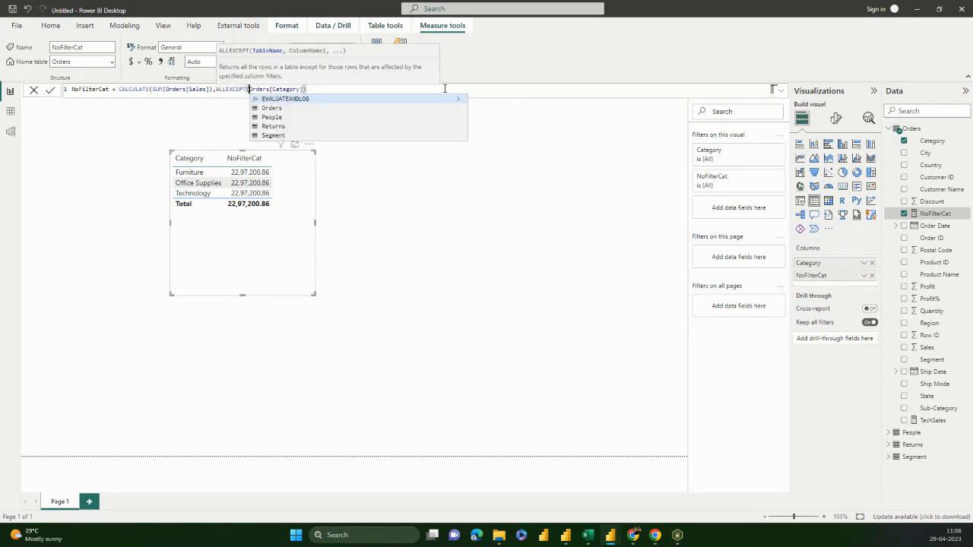
key(Right)
key(Right)
key(Right)
key(Right)
key(Right)
key(Right)
key(Right)
key(Right)
key(Right)
key(Right)
key(Right)
key(Right)
key(Right)
key(Right)
key(Right)
key(Right)
key(Right)
key(Right)
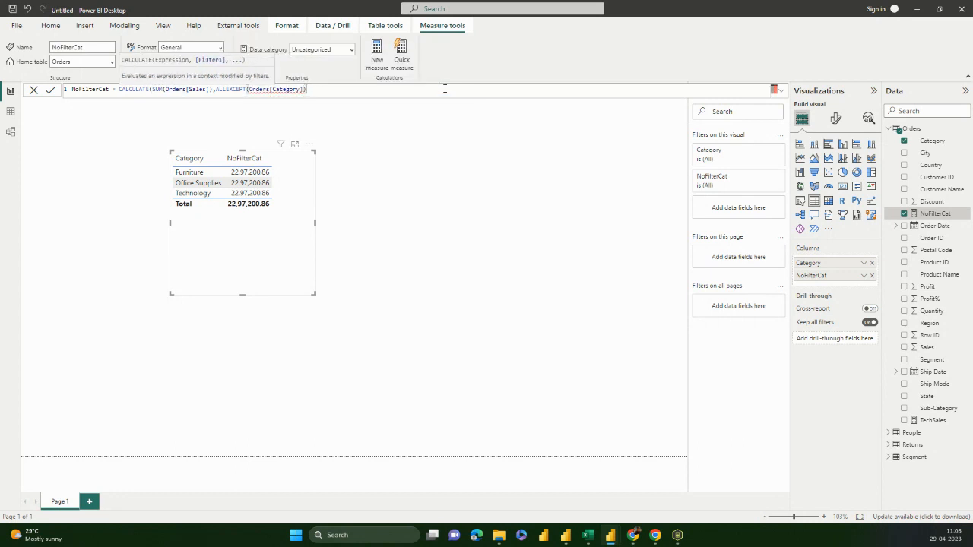
text())
key(Return)
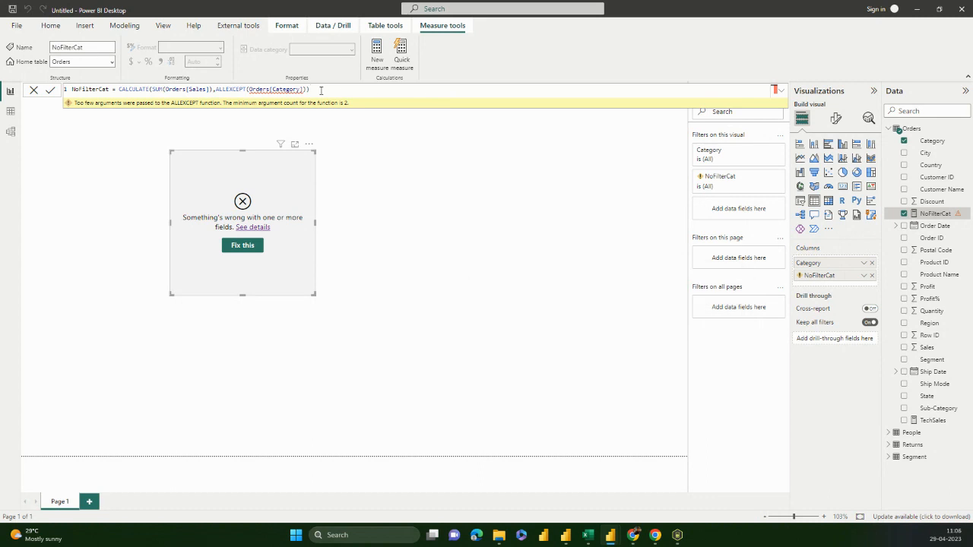
Rewrite the filter argument of the NoFilterCat formula as ALLSELECTED(Orders[Category])
key(Left)
key(Left)
key(Left)
key(BackSpace)
key(BackSpace)
key(BackSpace)
key(BackSpace)
key(BackSpace)
key(BackSpace)
key(BackSpace)
key(BackSpace)
key(BackSpace)
key(BackSpace)
key(BackSpace)
key(BackSpace)
key(BackSpace)
key(BackSpace)
key(BackSpace)
key(BackSpace)
key(BackSpace)
key(BackSpace)
key(BackSpace)
key(BackSpace)
key(BackSpace)
key(BackSpace)
key(BackSpace)
key(BackSpace)
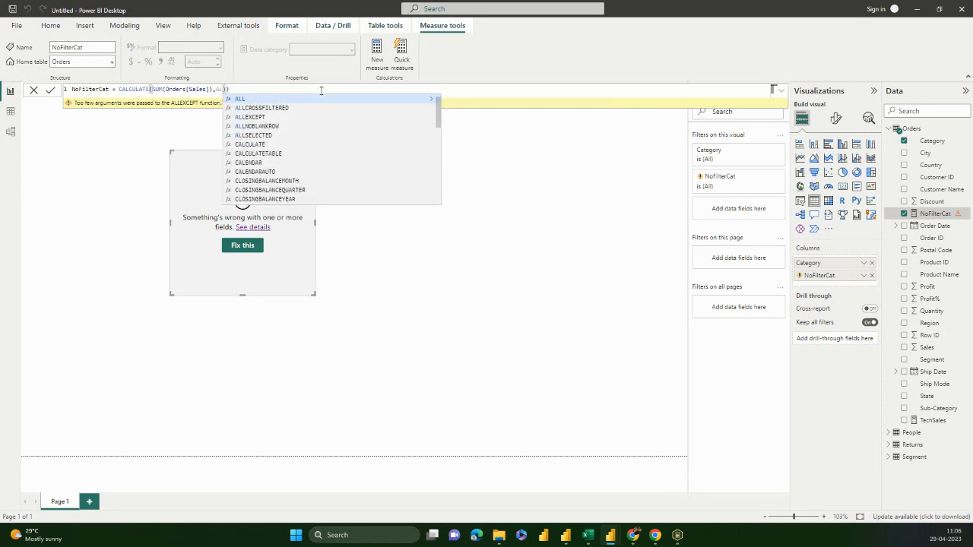
key(Down)
key(Down)
key(Down)
key(Down)
key(Tab)
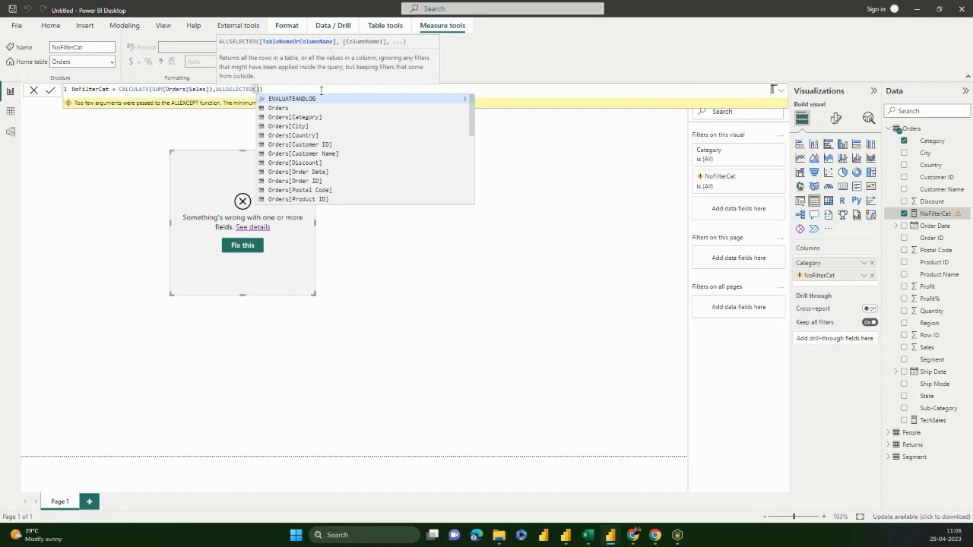
text(Orf)
key(BackSpace)
key(Down)
key(Tab)
key(Right)
key(Right)
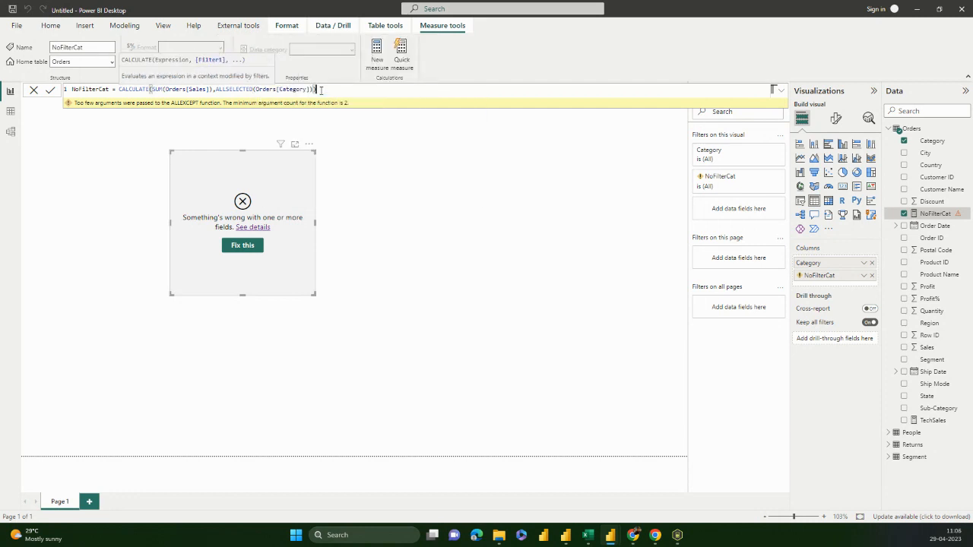
key(Return)
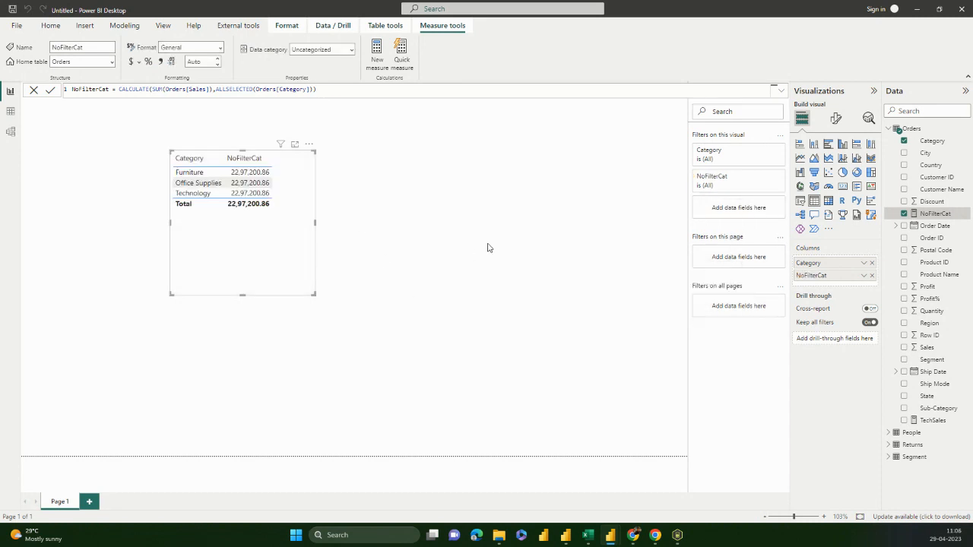
Add a slicer on the Category field to the right of the NoFilterCat table
click(667, 286)
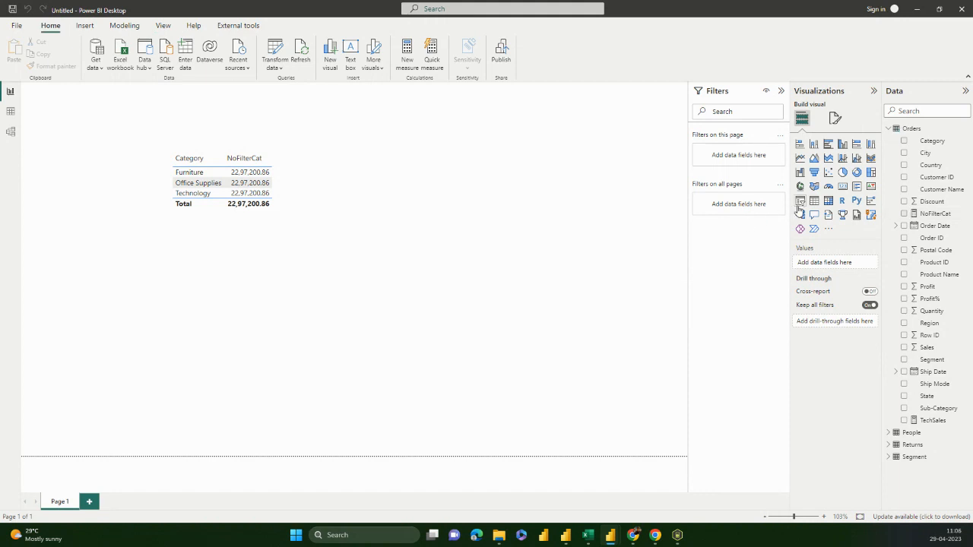
click(800, 200)
drag(215, 345, 580, 173)
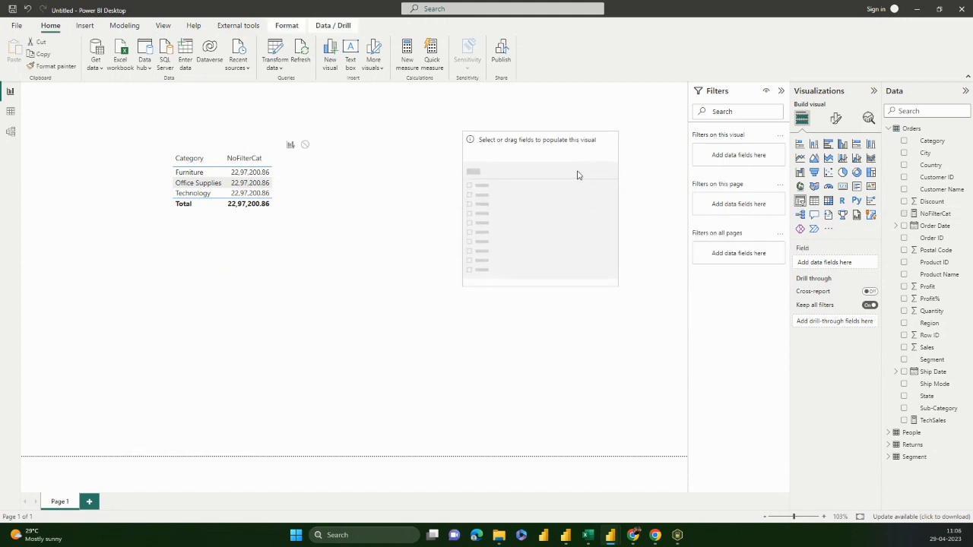
click(904, 141)
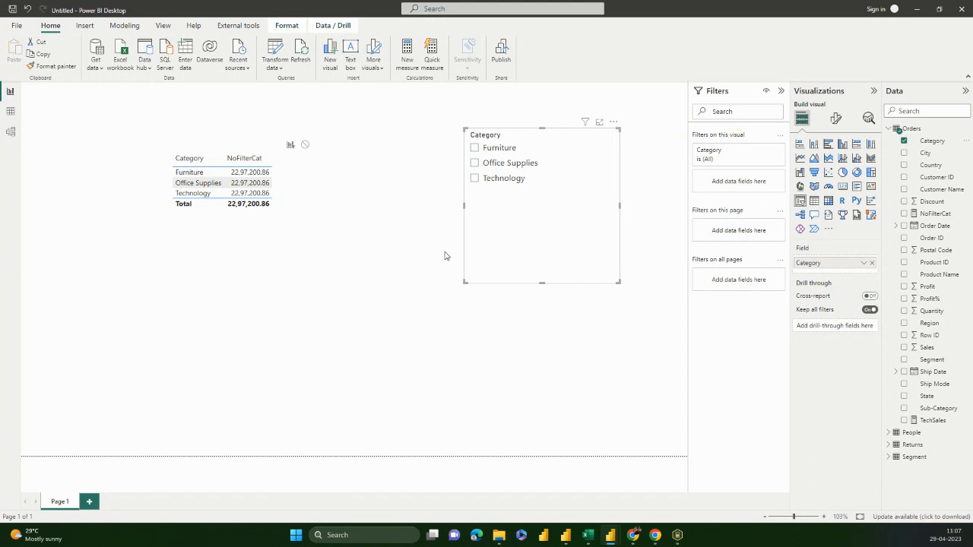
Test the NoFilterCat table against the Category slicer with Furniture, Technology and Office Supplies, and leave the slicer without a selection
click(231, 248)
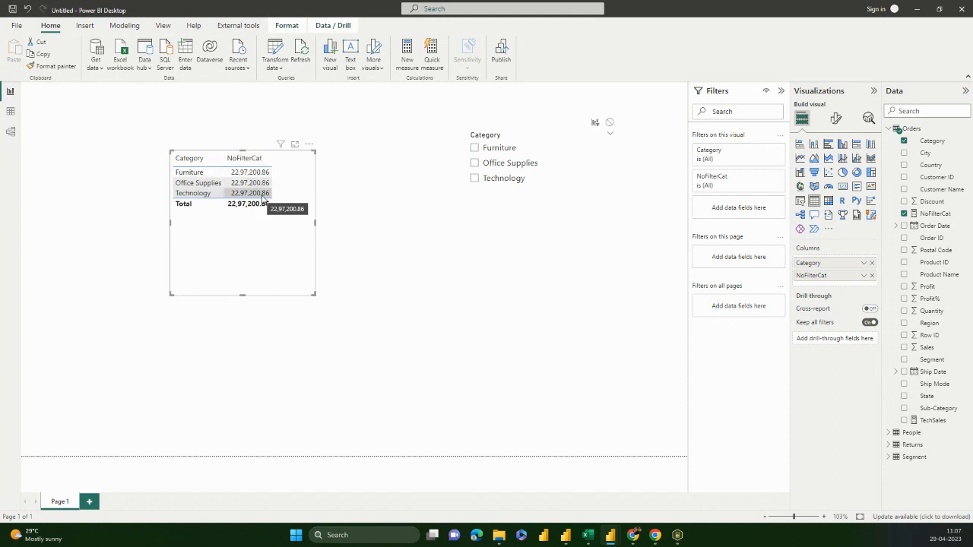
click(474, 148)
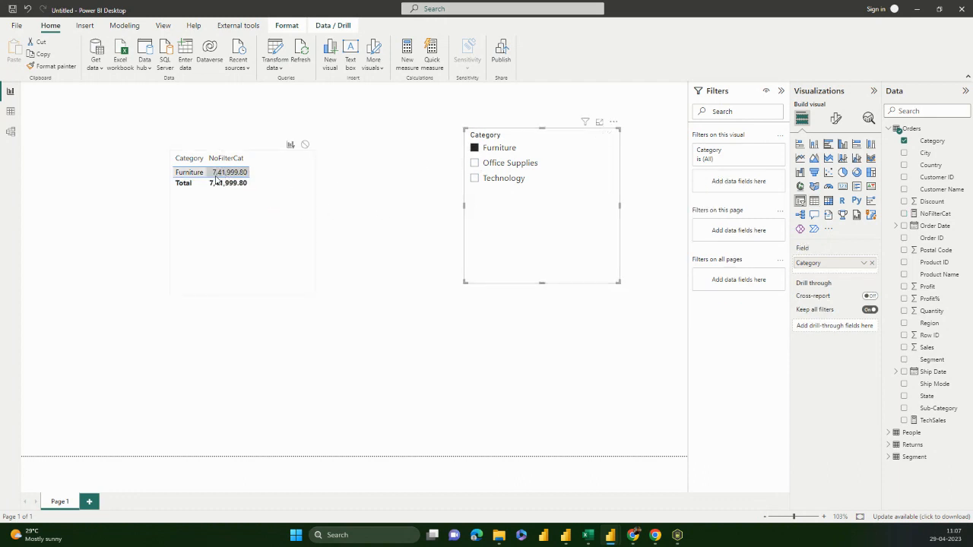
click(935, 214)
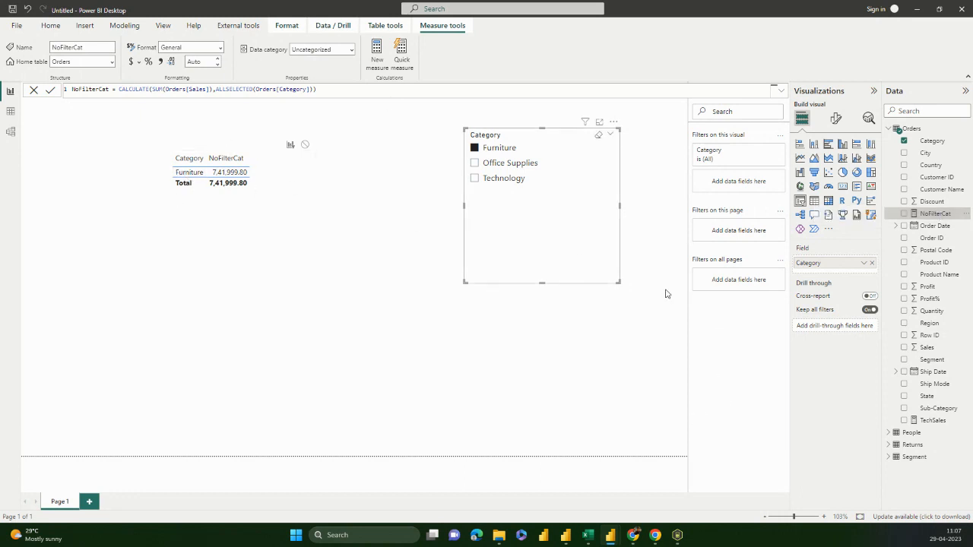
click(599, 135)
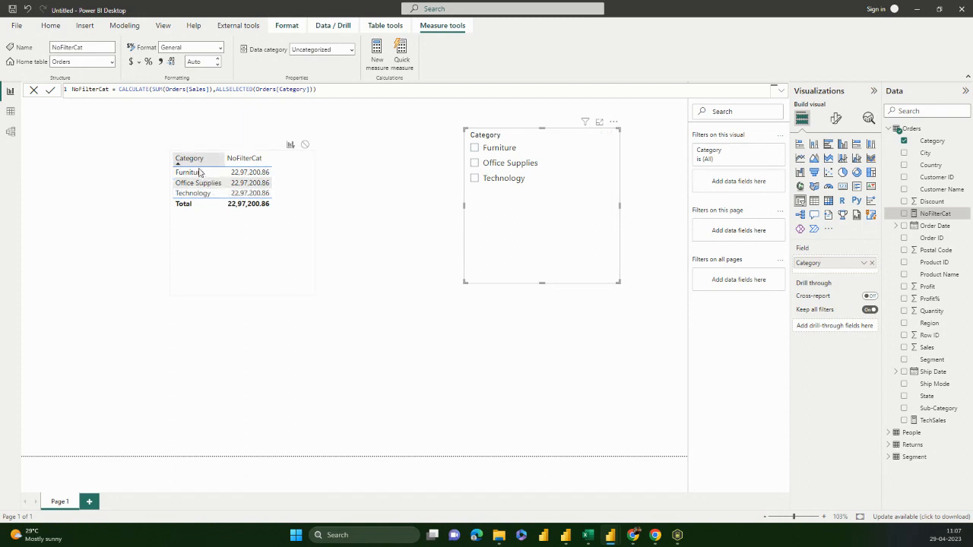
click(507, 180)
click(509, 162)
click(507, 151)
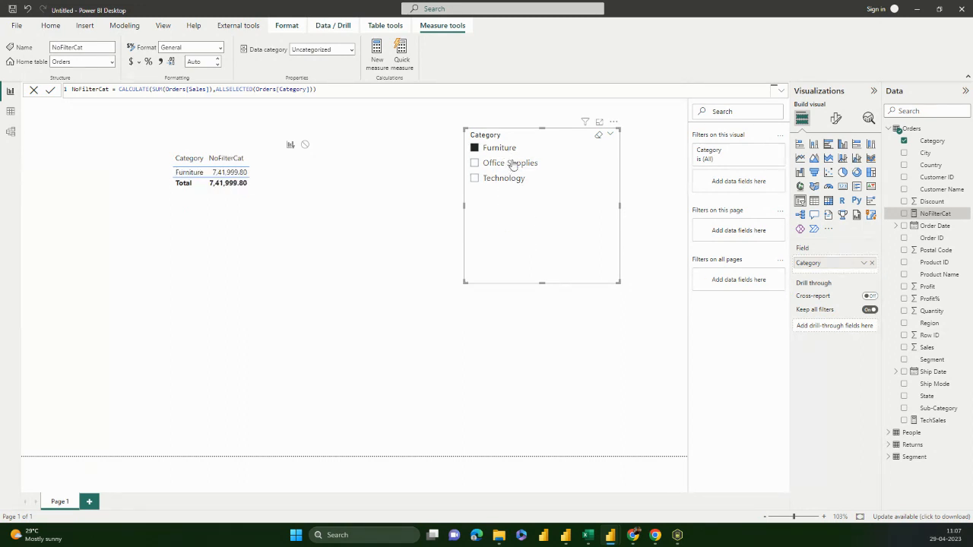
click(512, 167)
click(512, 169)
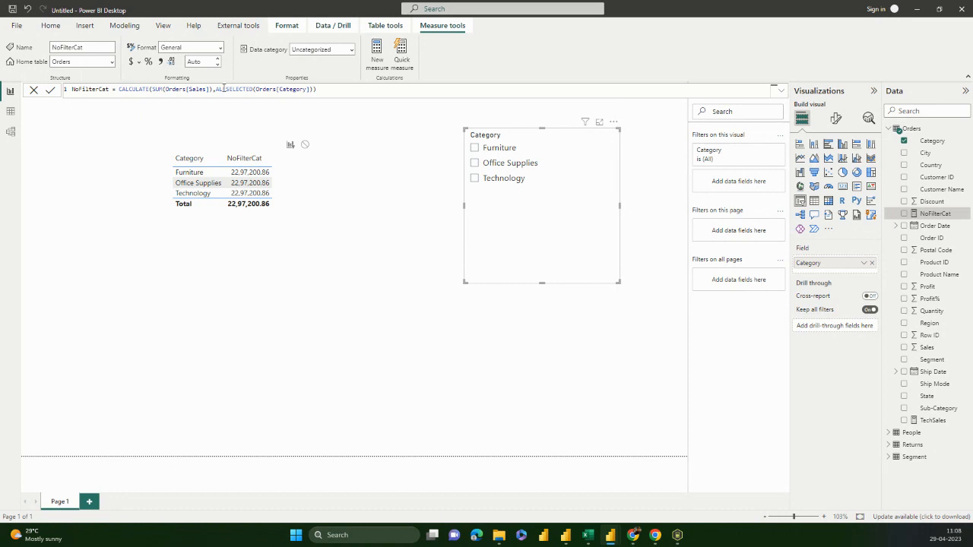
Delete the ALLSELECTED argument from the NoFilterCat formula, leaving only SUM(Orders[Sales]) inside CALCULATE
drag(316, 89, 219, 92)
key(Delete)
key(Return)
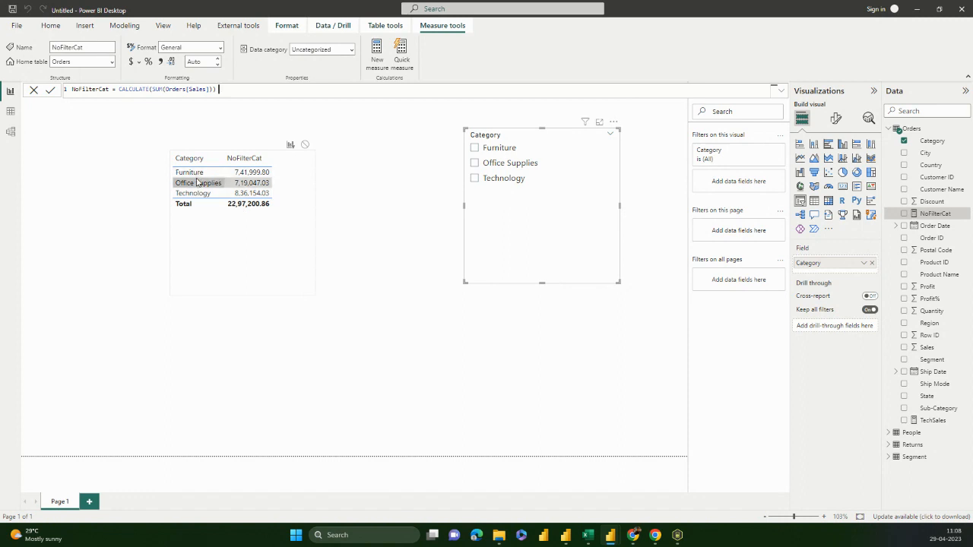
Undo the deletion to restore ALLSELECTED(Orders[Category]) in the NoFilterCat formula and apply it
click(216, 90)
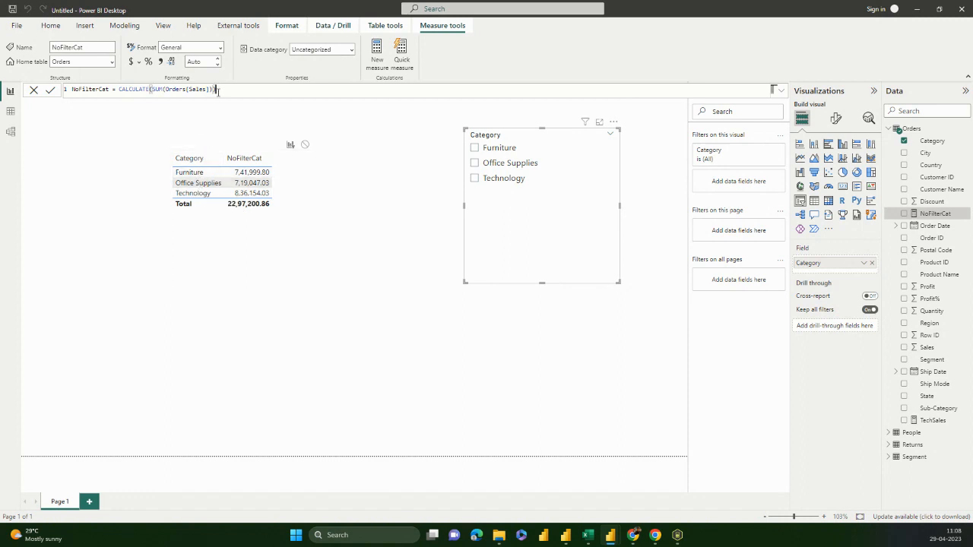
key(ctrl+z)
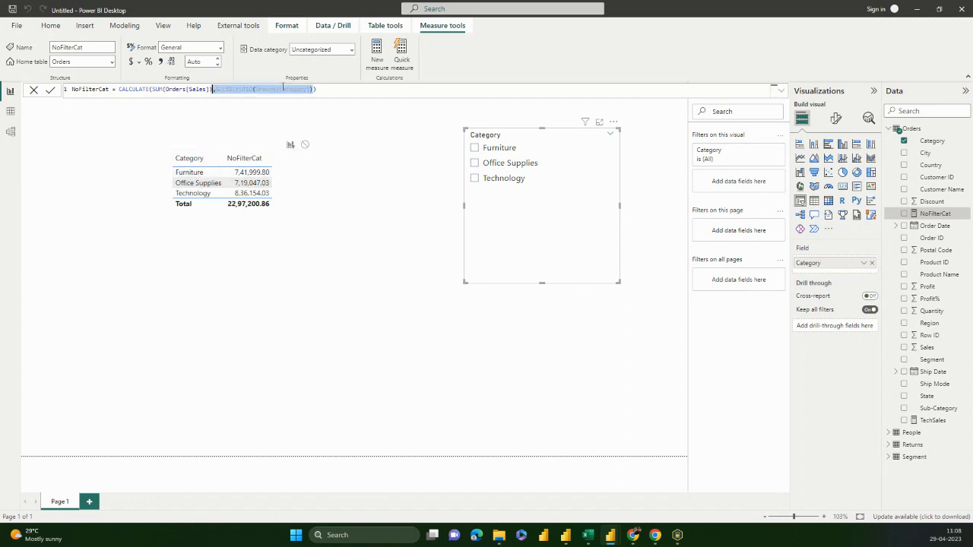
click(313, 91)
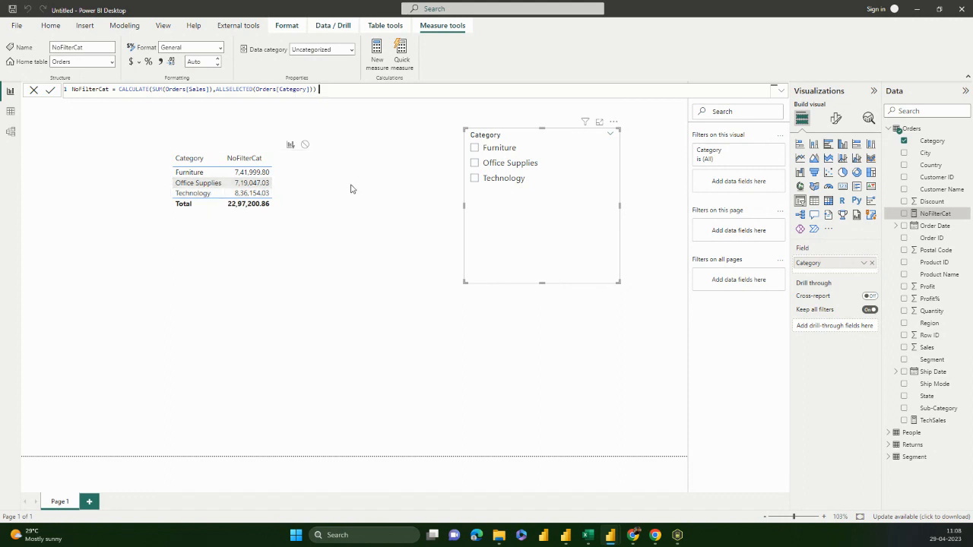
key(Return)
Filter the NoFilterCat table by Technology, Office Supplies and Furniture in turn with the Category slicer
click(492, 176)
click(495, 162)
click(491, 148)
click(490, 165)
Clear the slicer's selection and replace its Category field with Region
click(598, 135)
drag(930, 324, 832, 263)
click(872, 277)
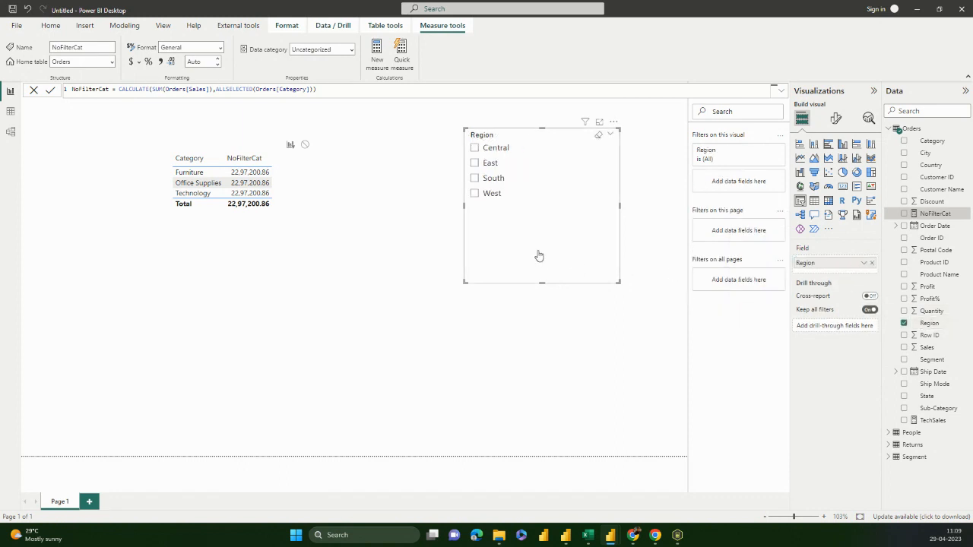
Filter the NoFilterCat table by each region in turn, from Central to West and back to Central
click(476, 148)
click(476, 163)
click(475, 178)
click(475, 193)
click(475, 178)
click(475, 162)
click(475, 147)
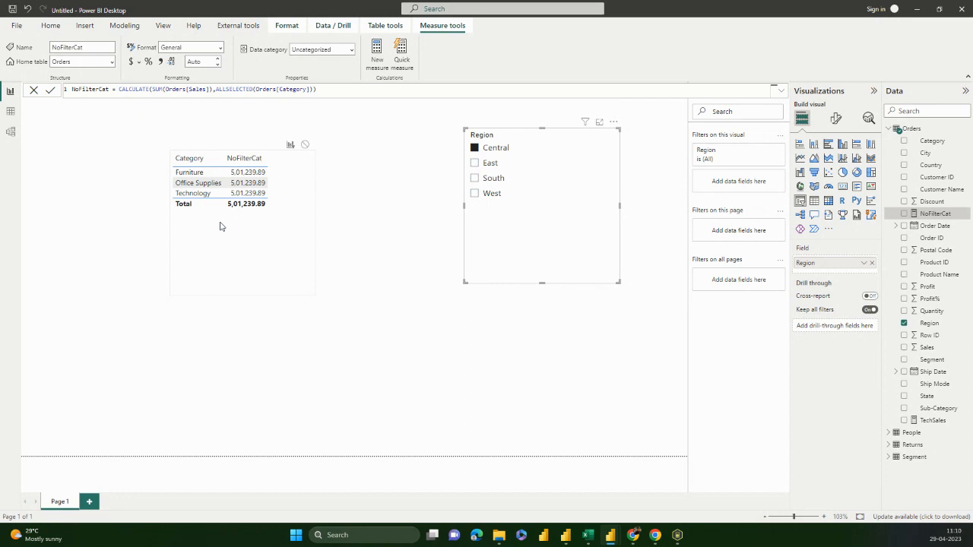
Replace the Category column of the NoFilterCat table with Segment after checking which column ALLSELECTED uses
click(276, 263)
click(944, 213)
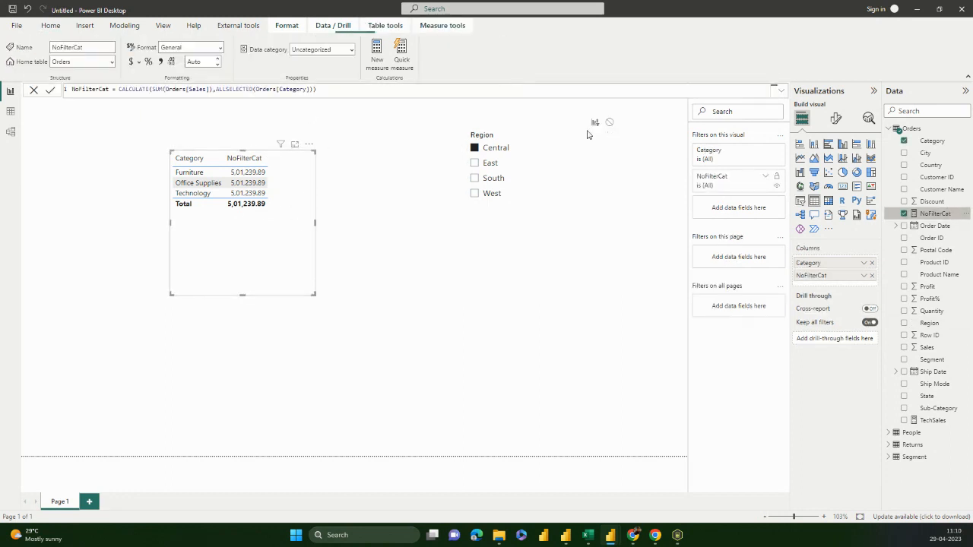
double_click(281, 90)
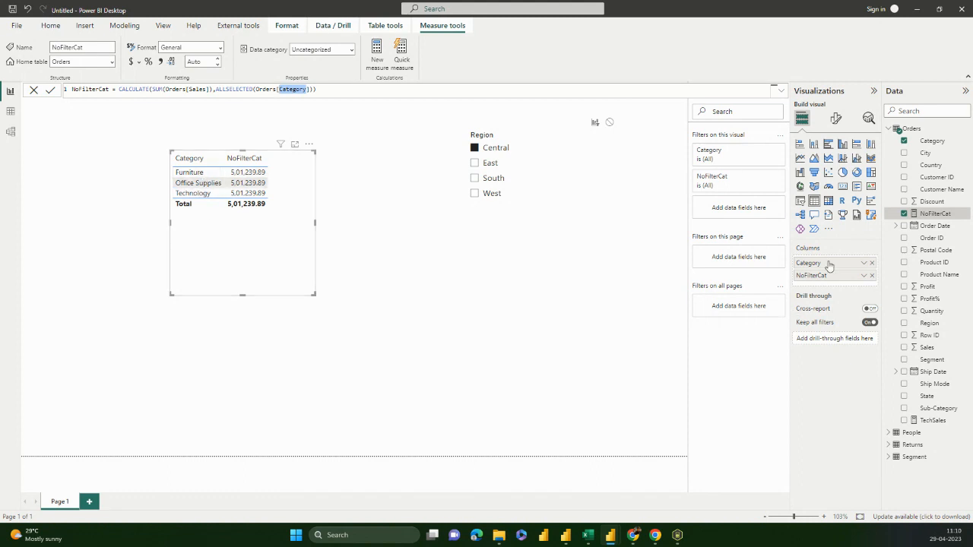
click(872, 262)
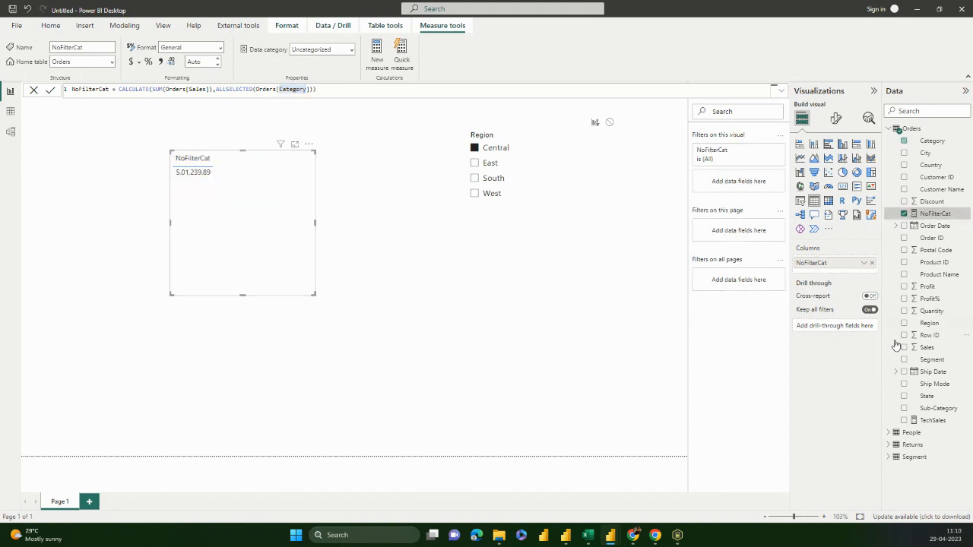
click(904, 360)
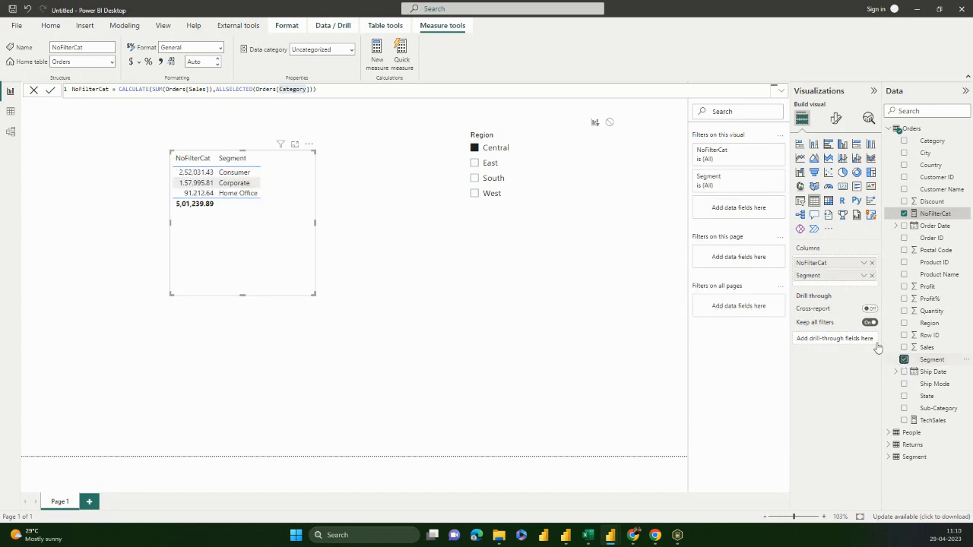
Filter the Segment table by East, South and West in turn, and review the NoFilterCat formula
click(486, 163)
click(487, 178)
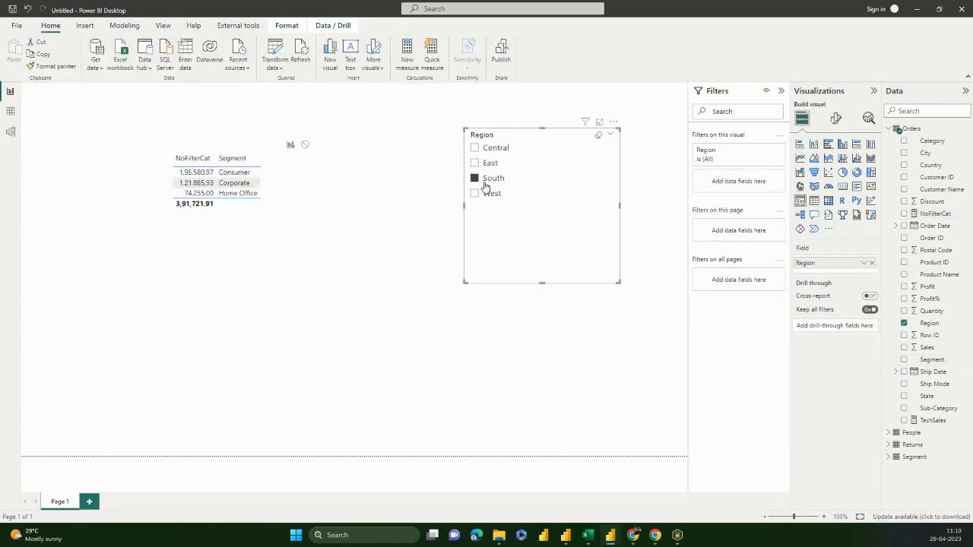
click(487, 194)
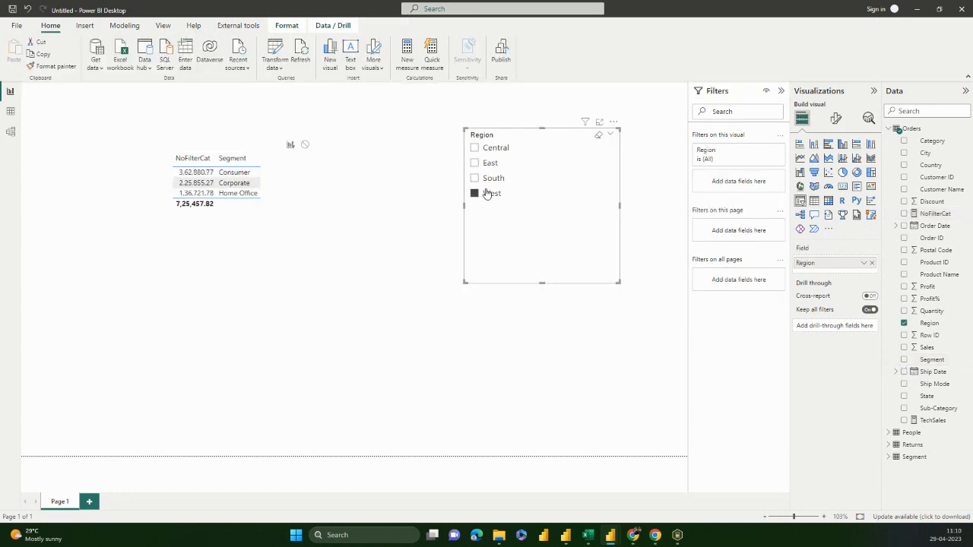
click(921, 214)
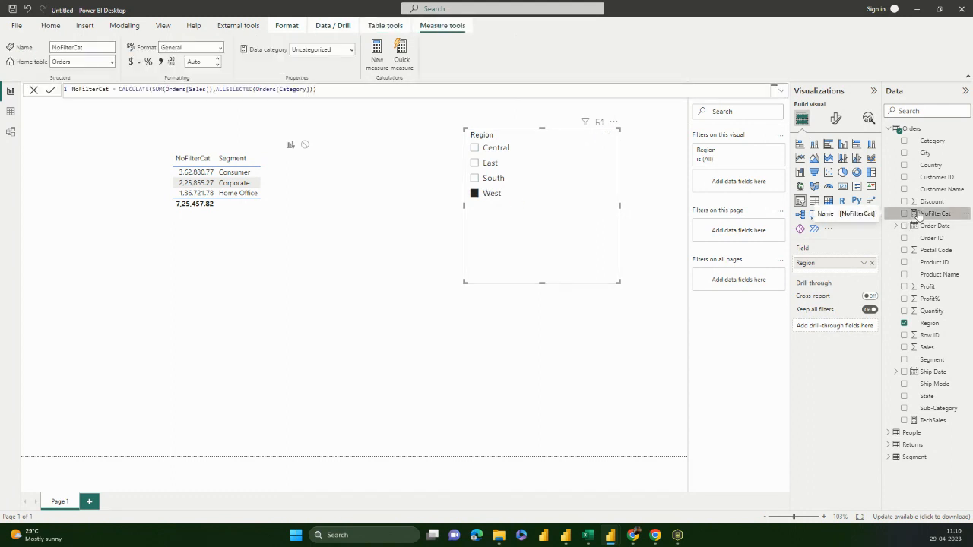
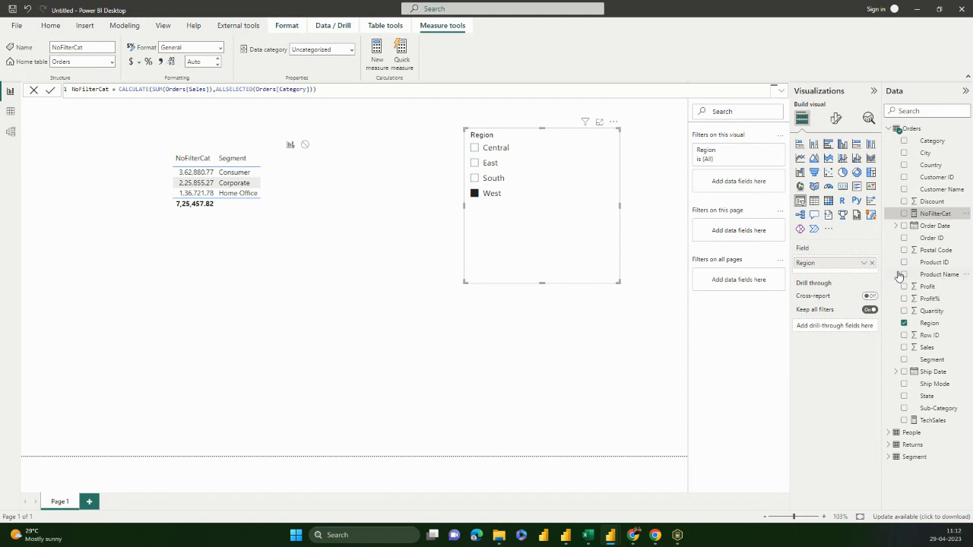
click(646, 345)
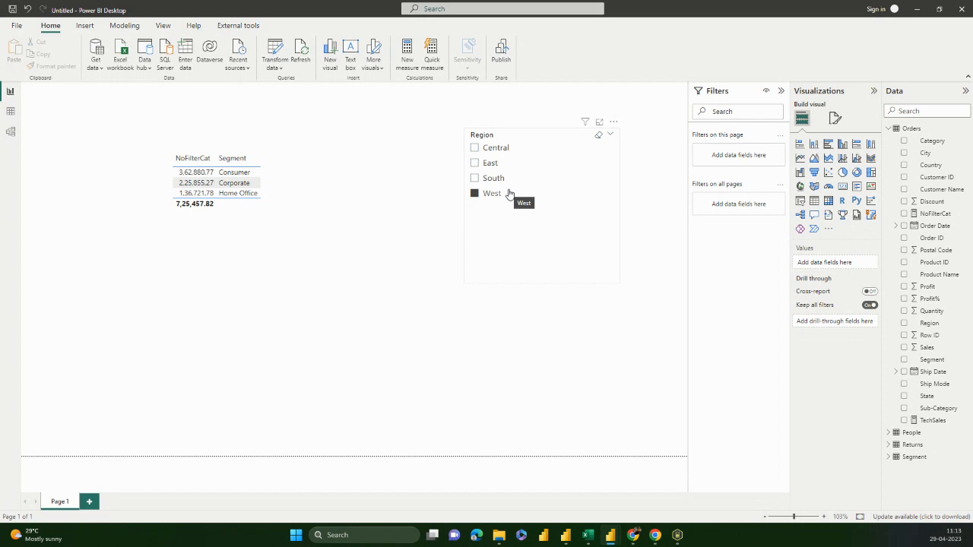
Create a new measure in the Orders table and start its formula with CALCULATE over SUM(Orders[Sales])
click(480, 279)
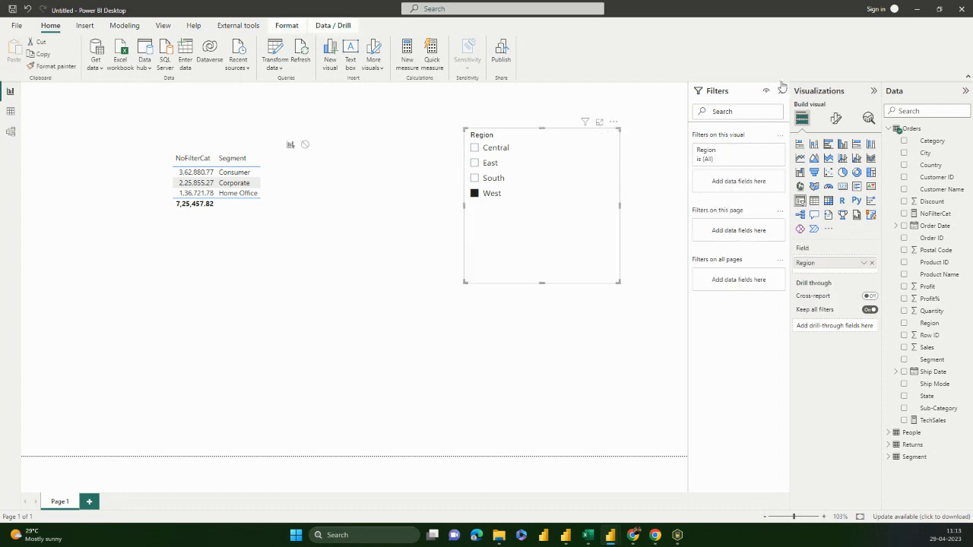
click(966, 131)
click(964, 131)
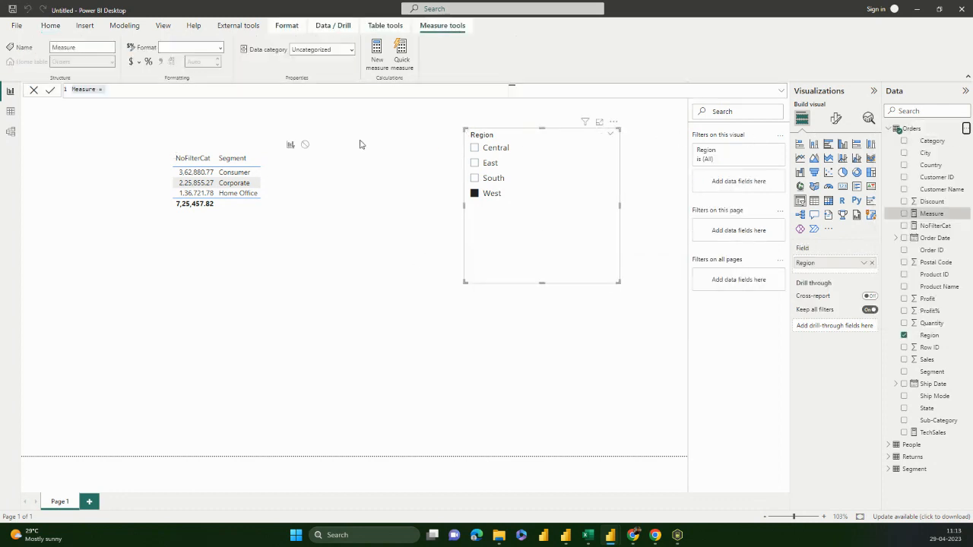
key(Right)
text(CALCULATE(S)
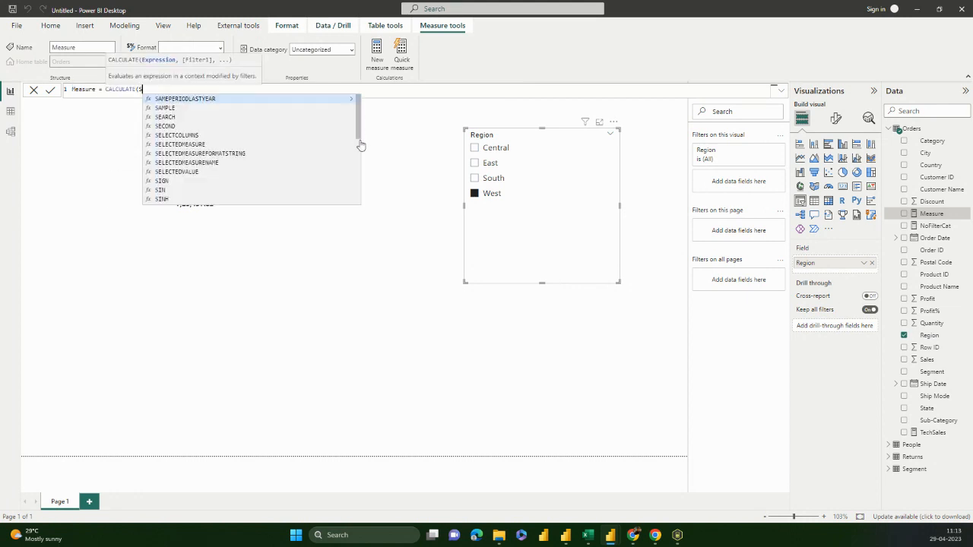
text(UM(Orders[Sales]))
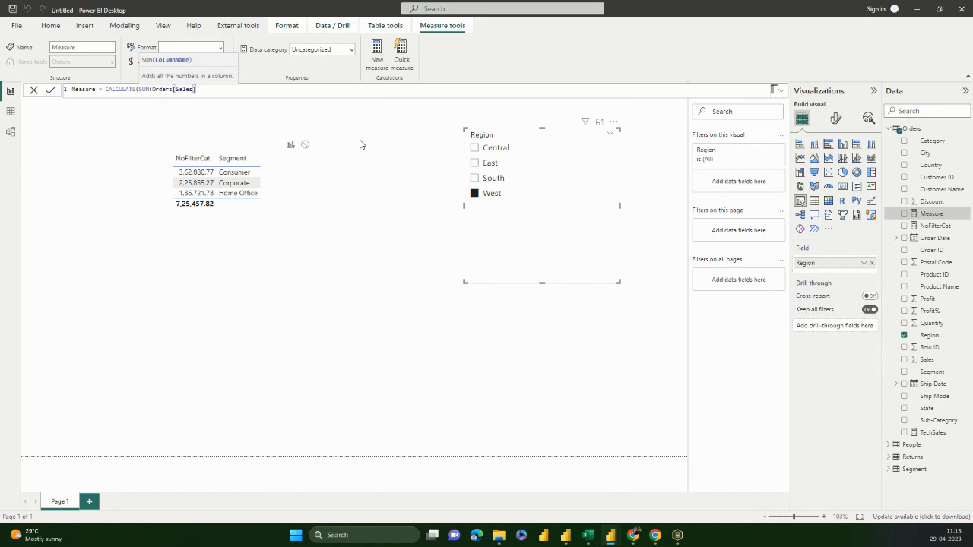
Add ALL(Orders[Segment]) as the CALCULATE filter of the new measure and commit the formula
text(,ALL()
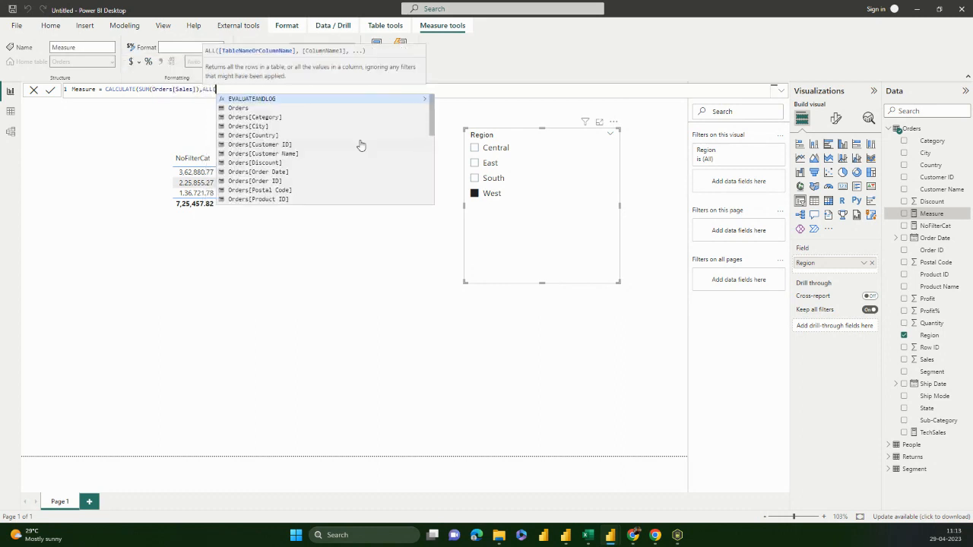
text(Segment)
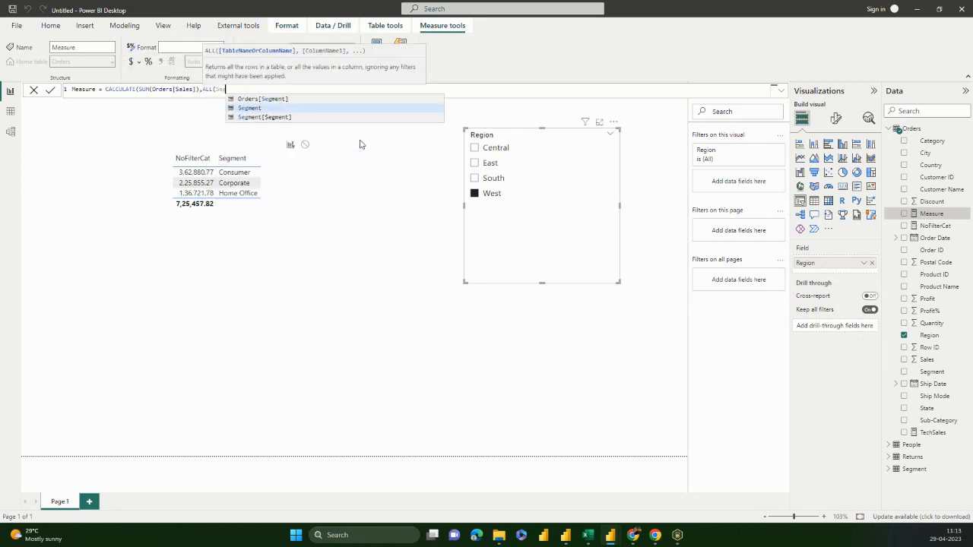
key(BackSpace)
key(BackSpace)
key(BackSpace)
key(Up)
key(Tab)
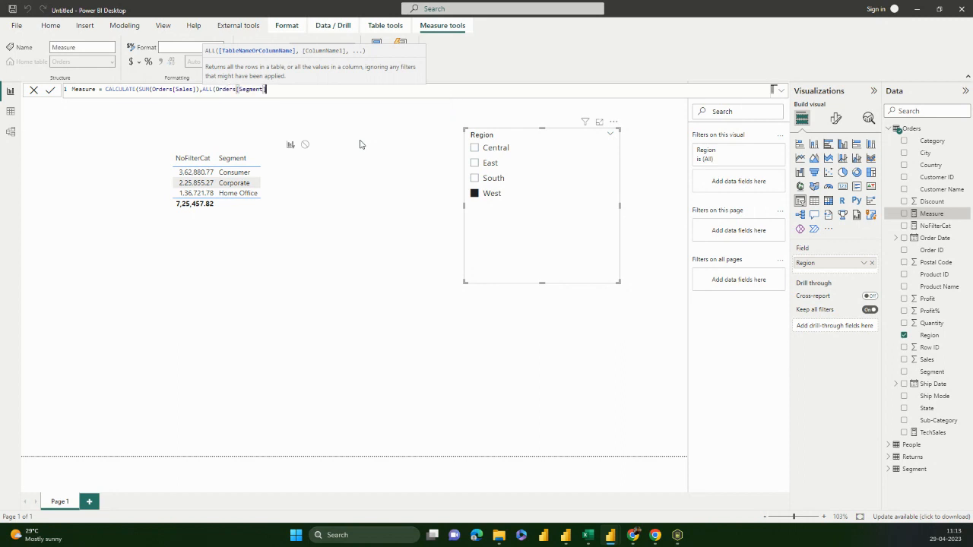
text()))
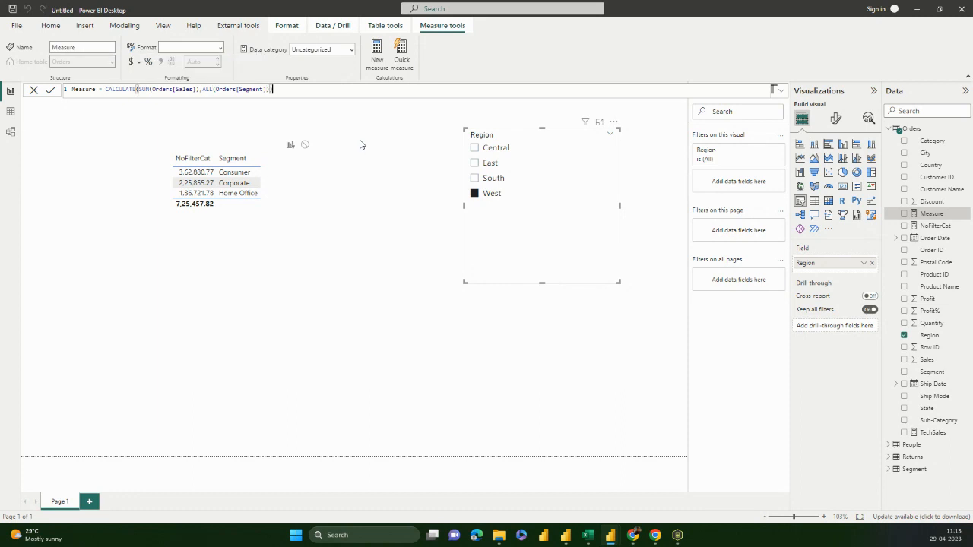
key(Return)
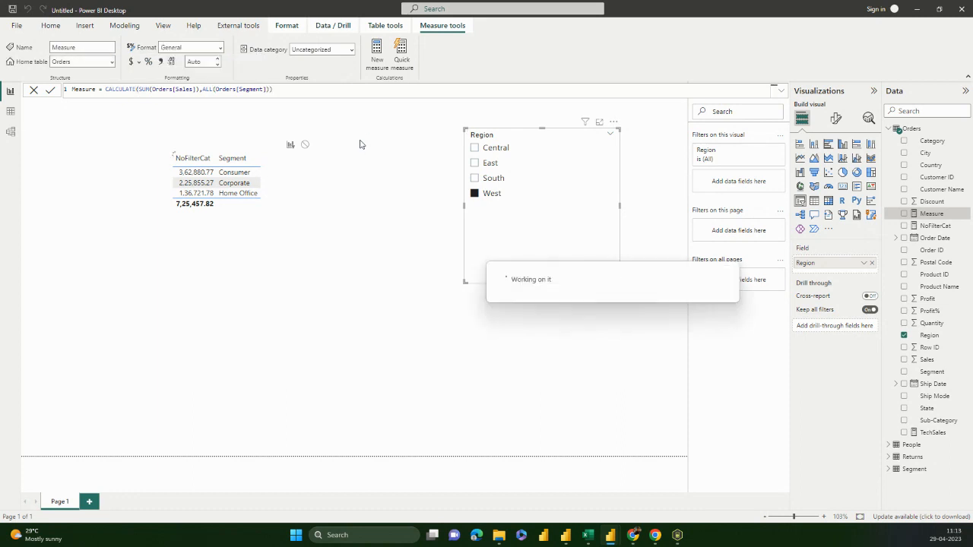
Replace NoFilterCat with Measure in the Segment table, then widen the table and move it up and left
click(281, 230)
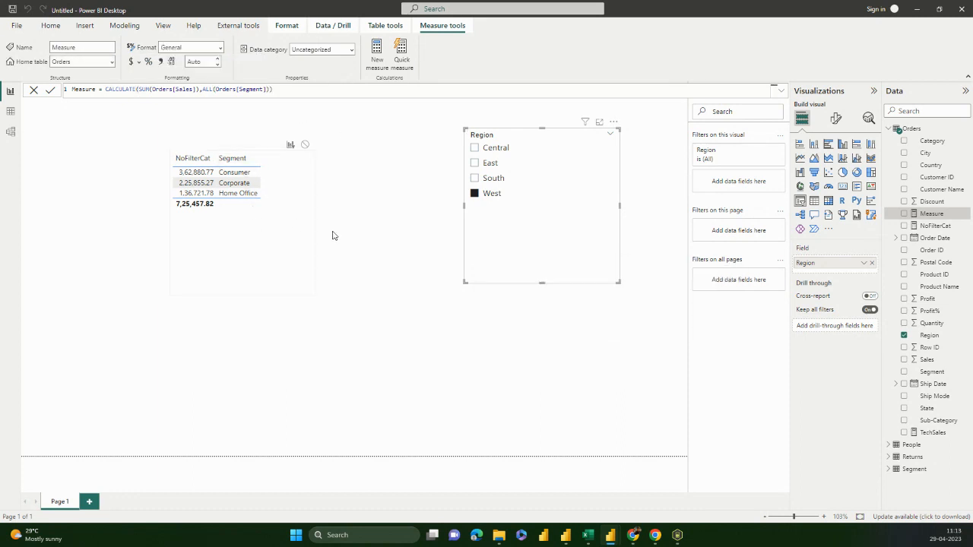
click(904, 214)
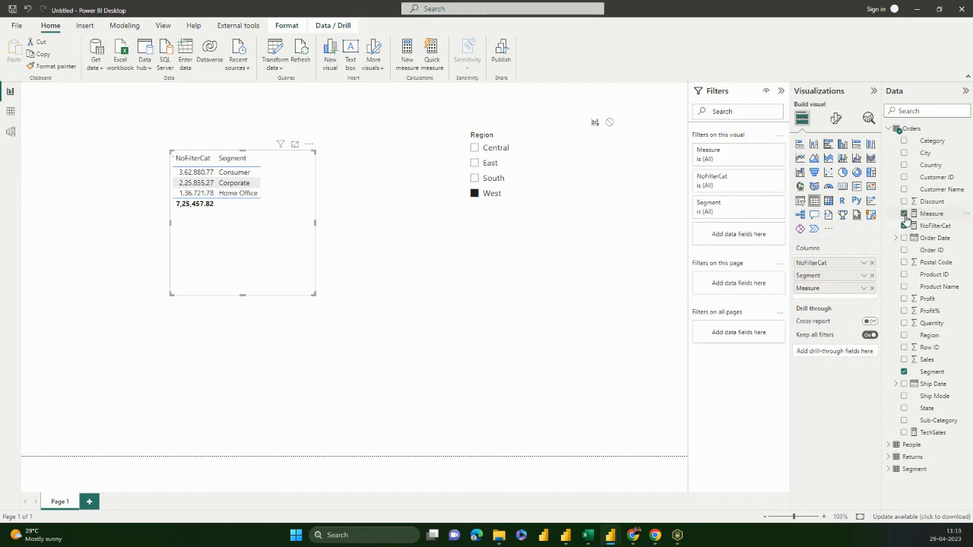
drag(316, 223, 369, 223)
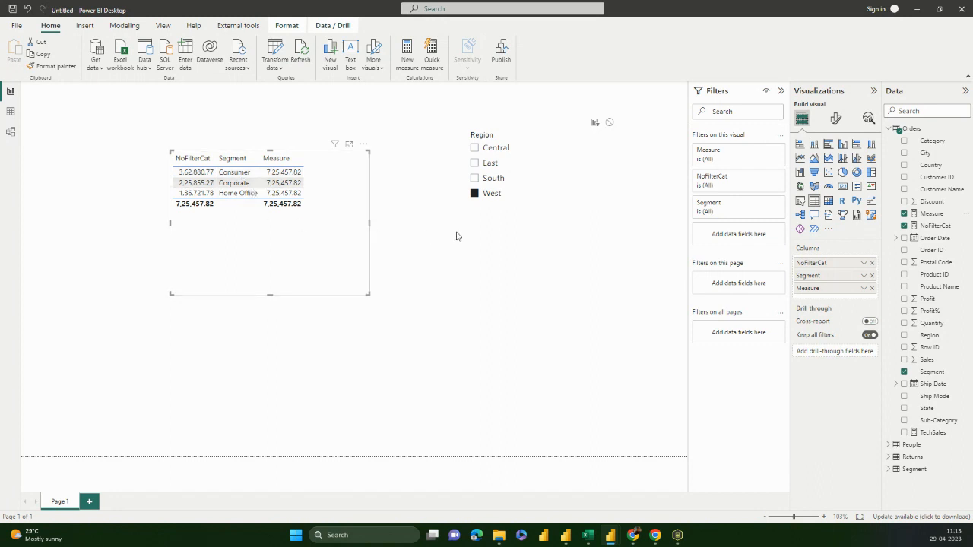
click(872, 263)
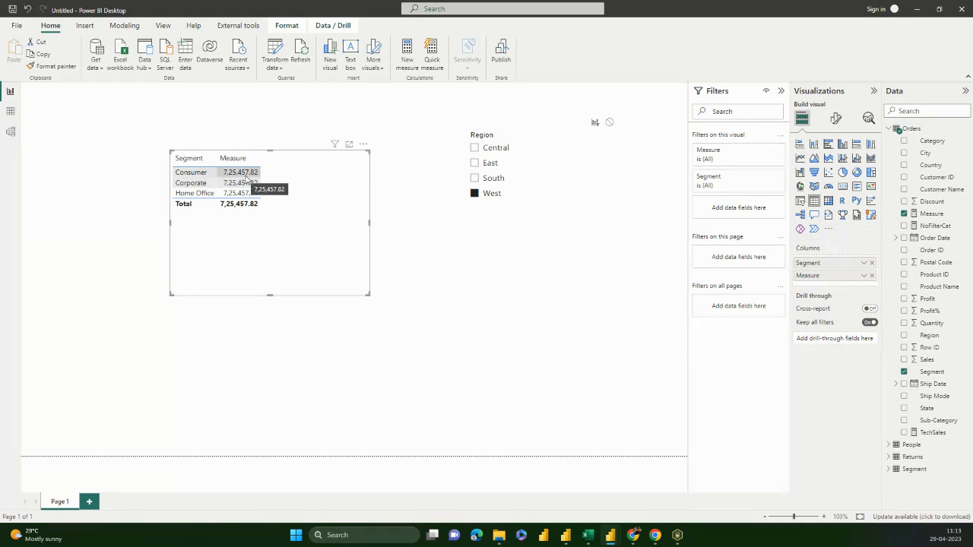
drag(281, 267, 222, 224)
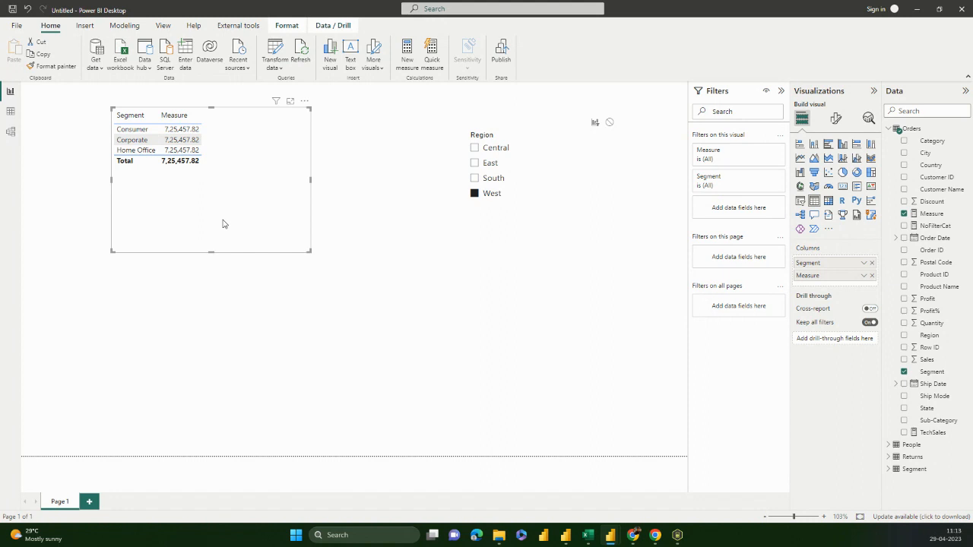
Filter the table by South and replace the slicer's Region field with Segment
click(552, 177)
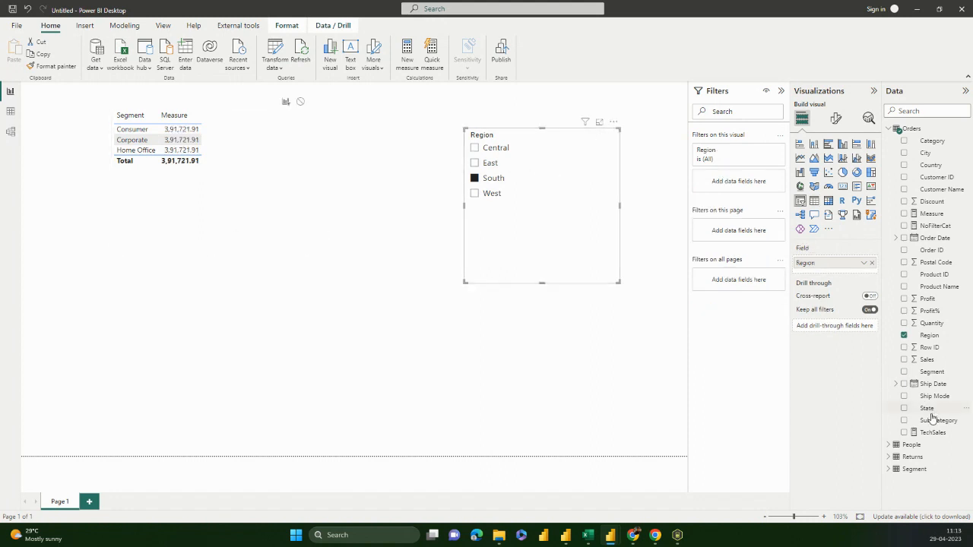
drag(932, 372, 853, 268)
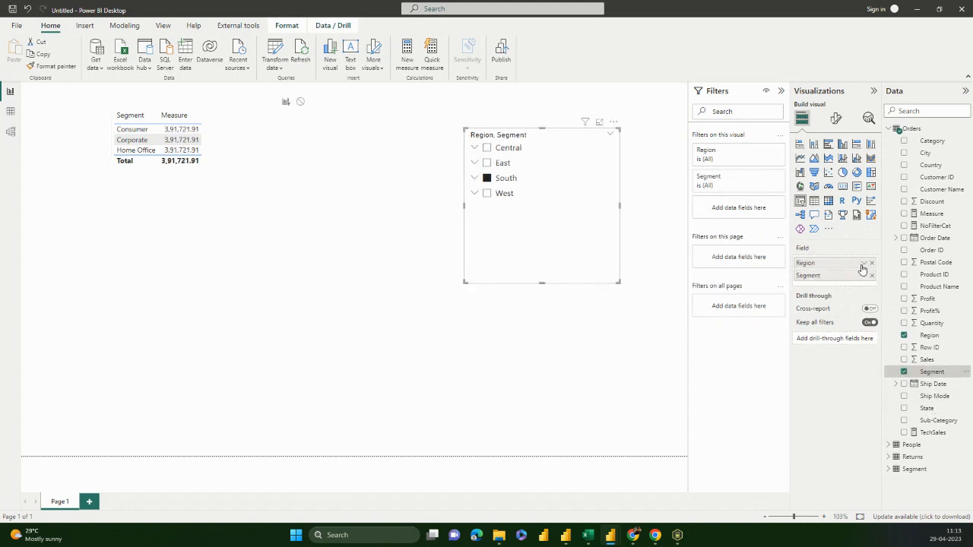
click(872, 263)
Filter the Measure table by Corporate and Home Office alternately, then clear the segment selection
click(501, 162)
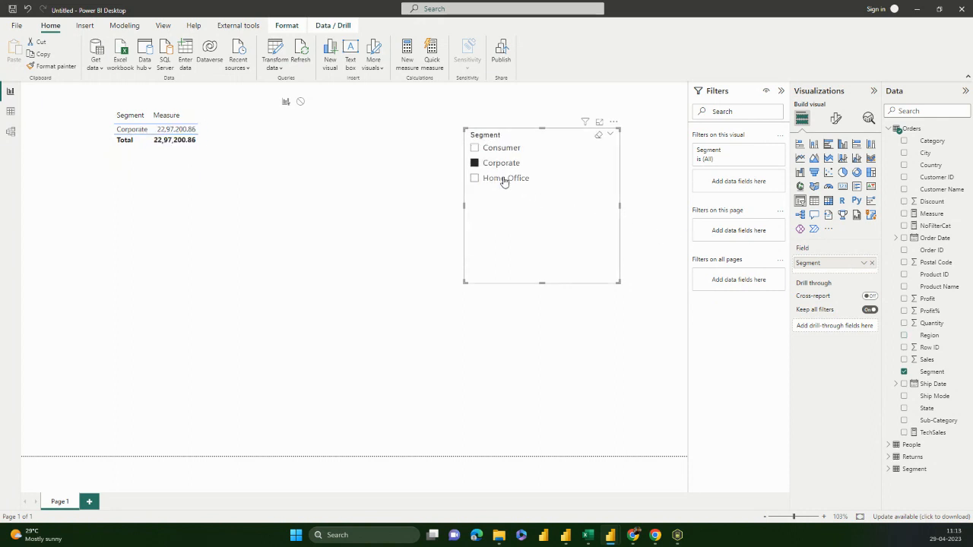
click(504, 179)
click(502, 162)
click(503, 176)
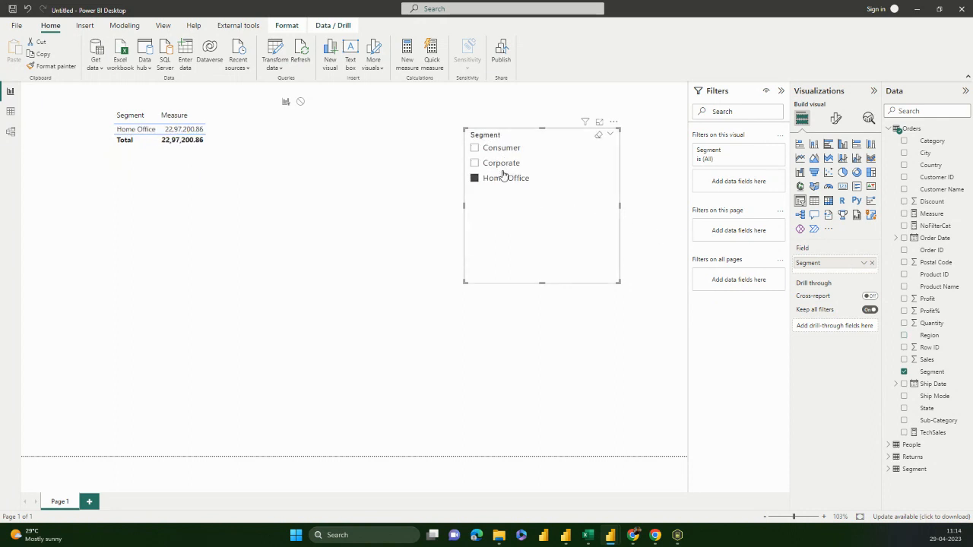
click(504, 181)
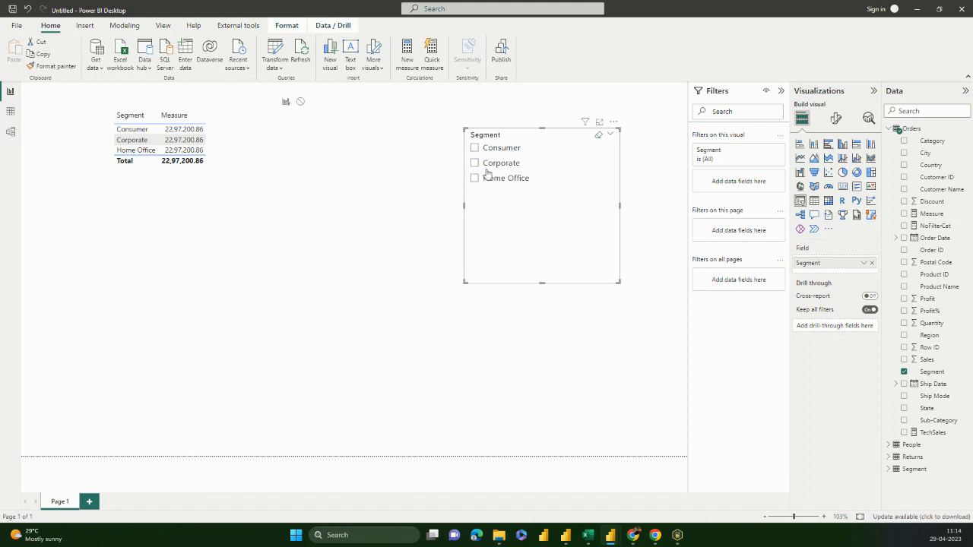
Change ALL to ALLSELECTED in the formula of Measure, keeping Orders[Segment] as its argument, and commit it
click(433, 217)
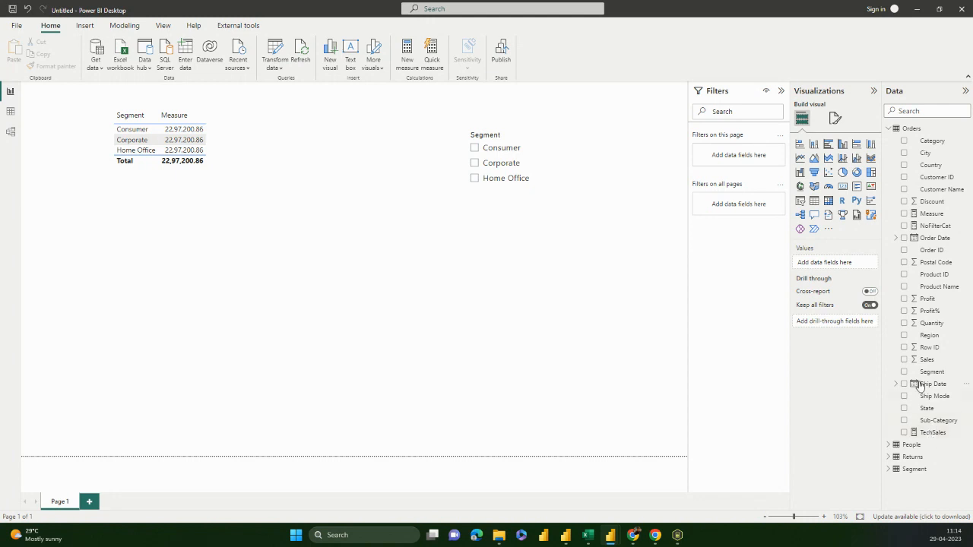
click(251, 202)
click(932, 214)
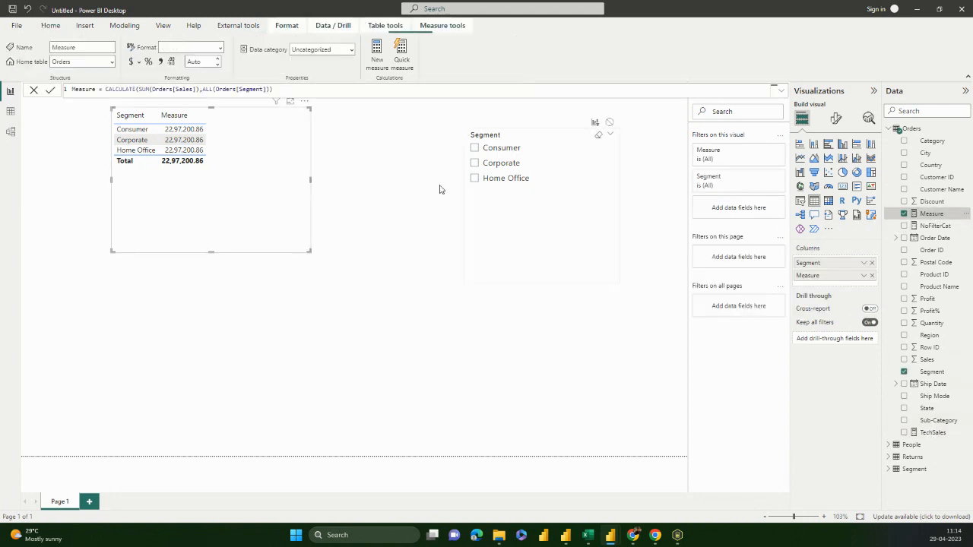
click(214, 89)
text(SELECTED)
key(Tab)
key(End)
key(Return)
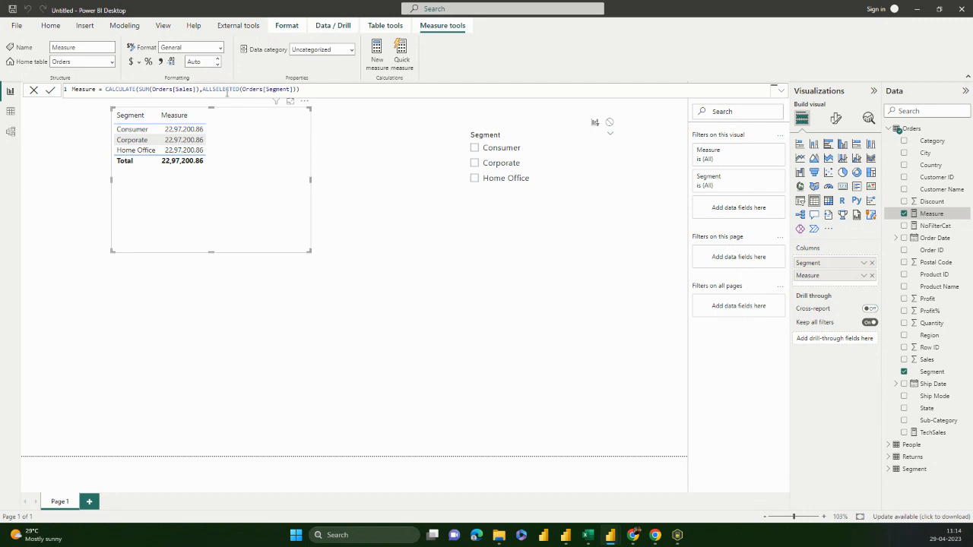
Filter the Measure table by Consumer, Corporate and Home Office in turn, then clear the slicer
click(475, 149)
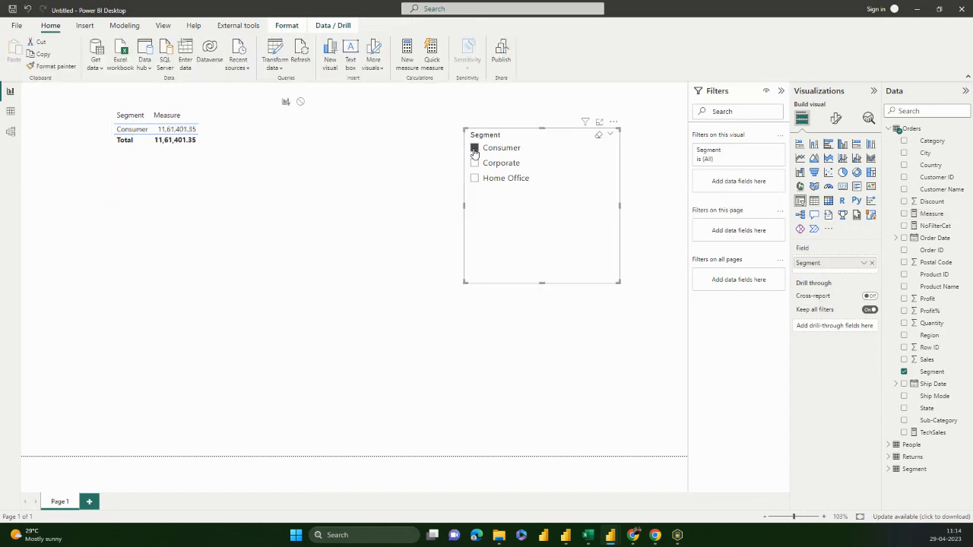
click(474, 162)
click(474, 178)
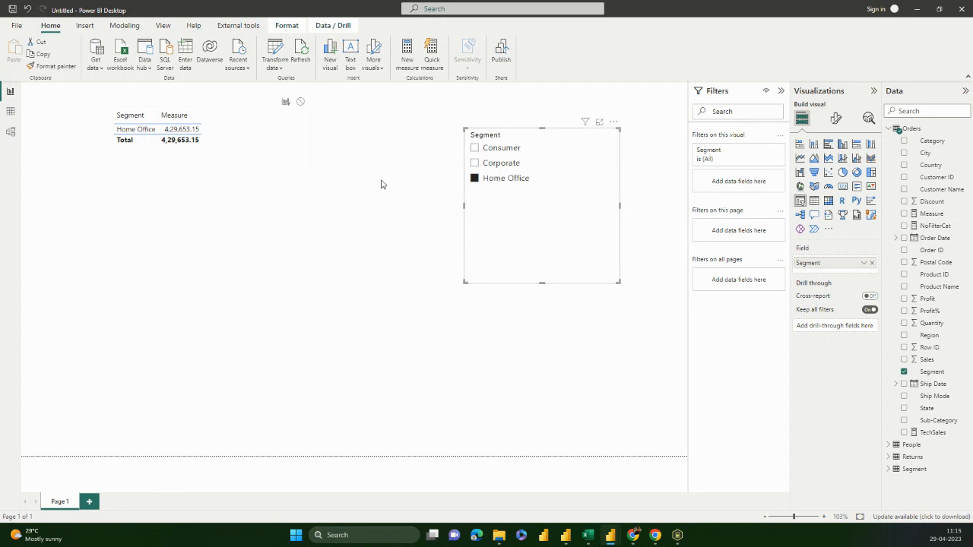
click(597, 137)
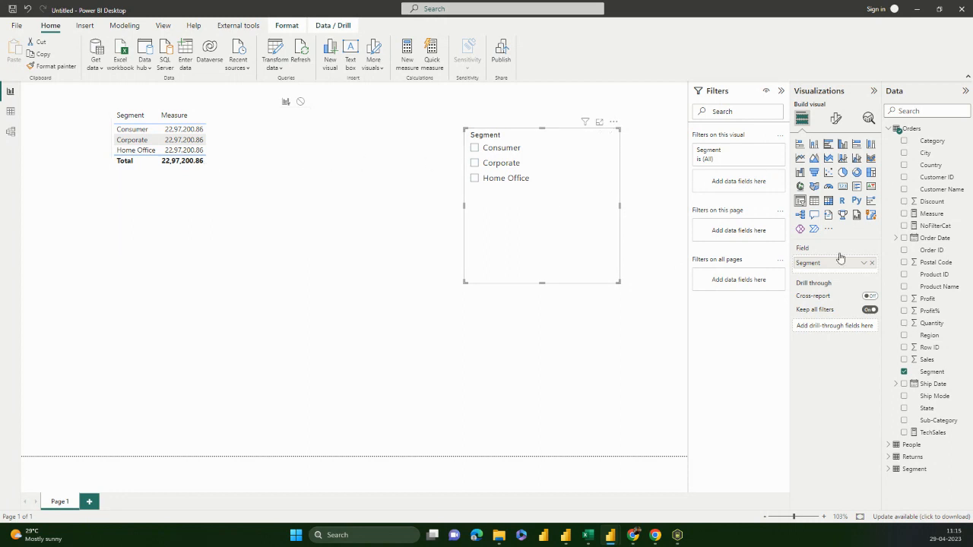
Create another measure in the Orders table named "Segment per Ship Mode Ratio" and start a second formula line
click(966, 131)
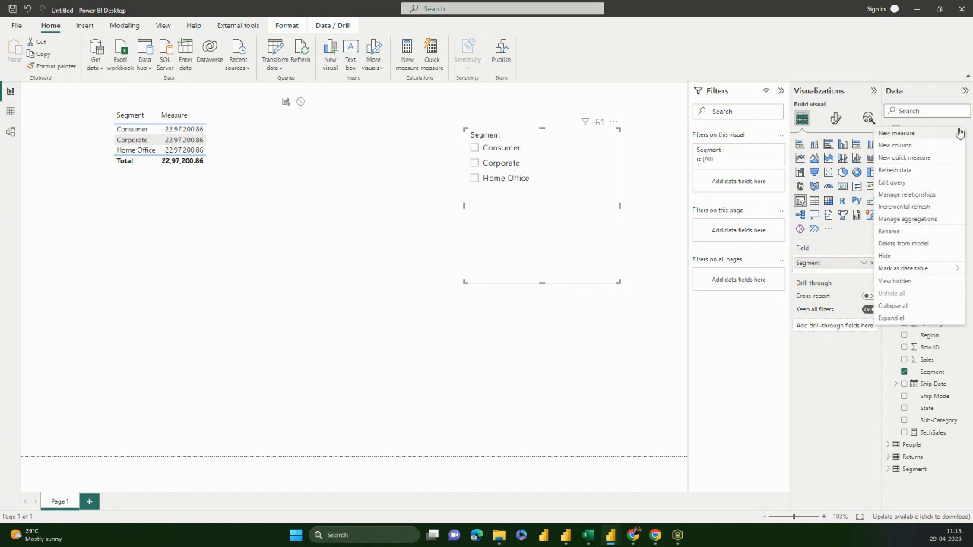
click(948, 137)
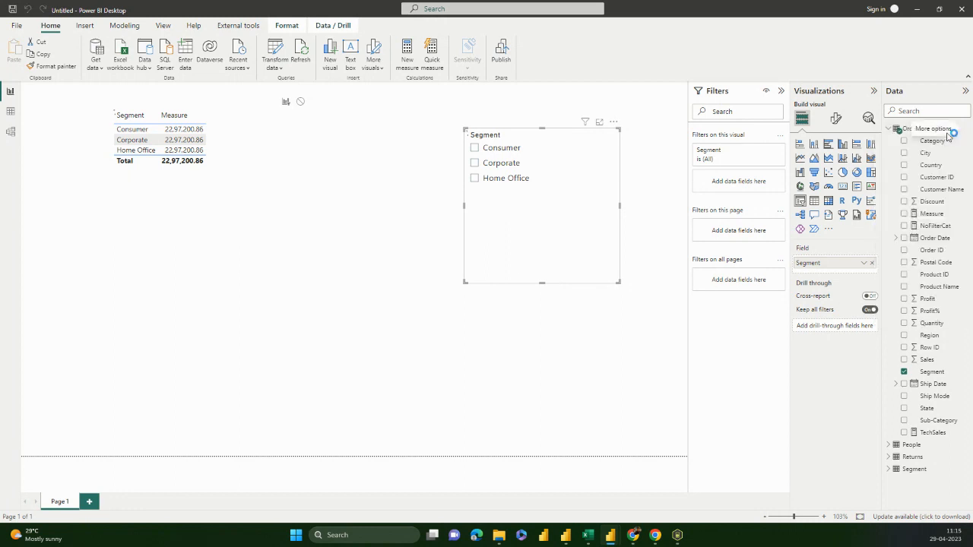
click(291, 90)
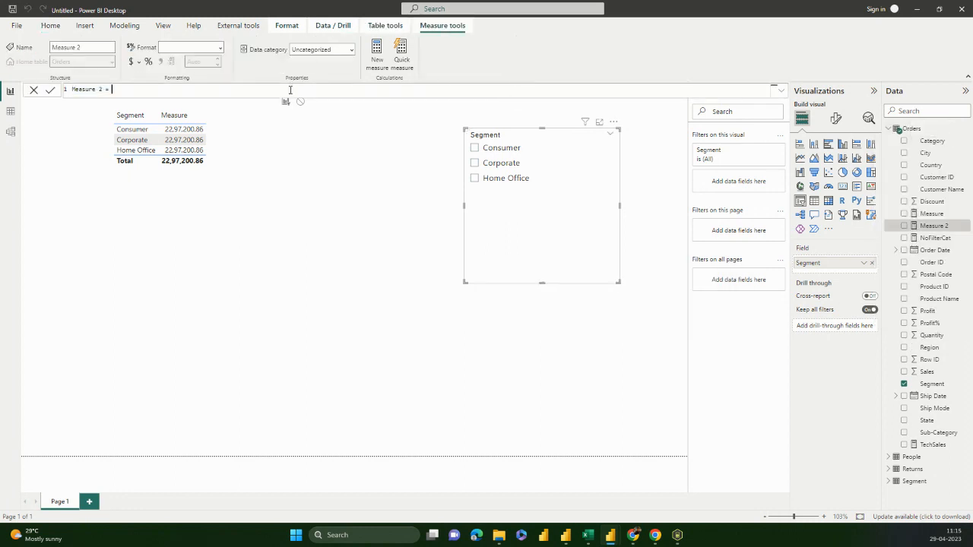
key(Left)
key(Left)
key(shift+Left)
key(shift+Home)
text(Segm)
key(BackSpace)
key(BackSpace)
text(ment per Ship Mode Ratio)
key(shift+Return)
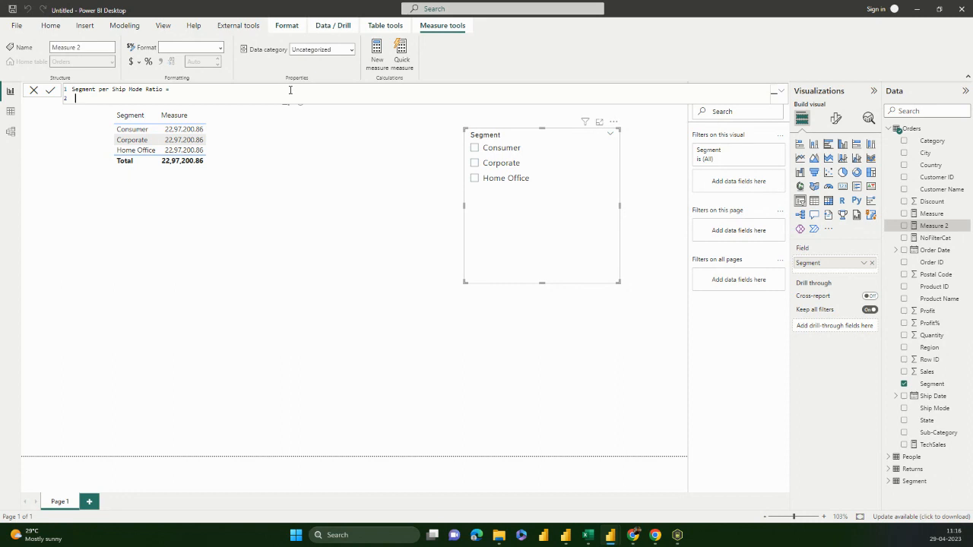
Enter CALCULATE(SUM(Orders[Sales]),Orders[Segment]="Corporate") as the first expression of the Segment per Ship Mode Ratio measure
text(CALCULATE()
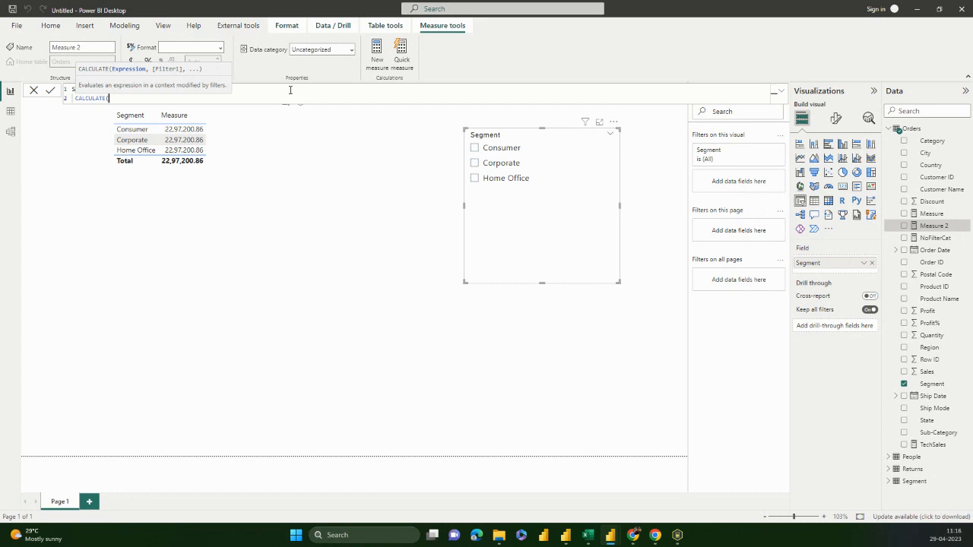
text(SUM(Orders[Sales])
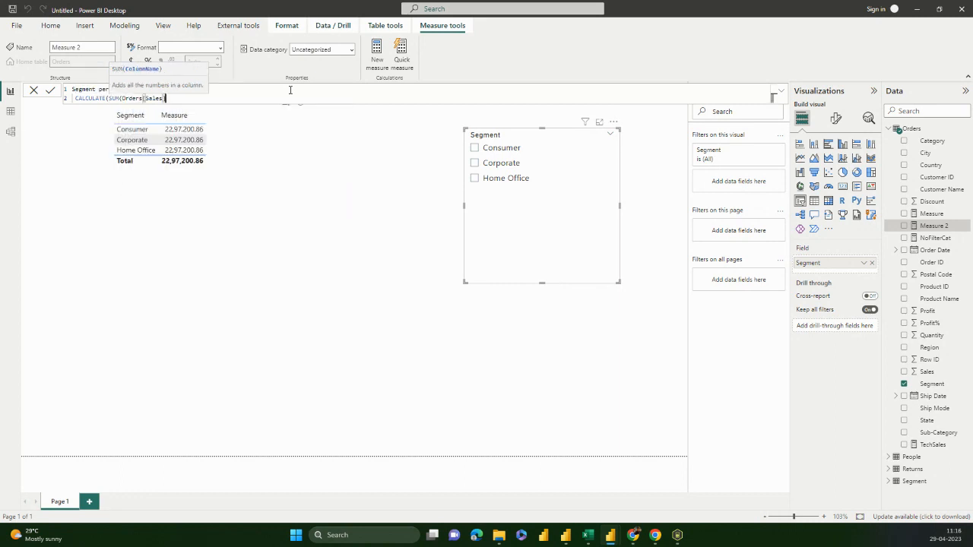
text(),Segment)
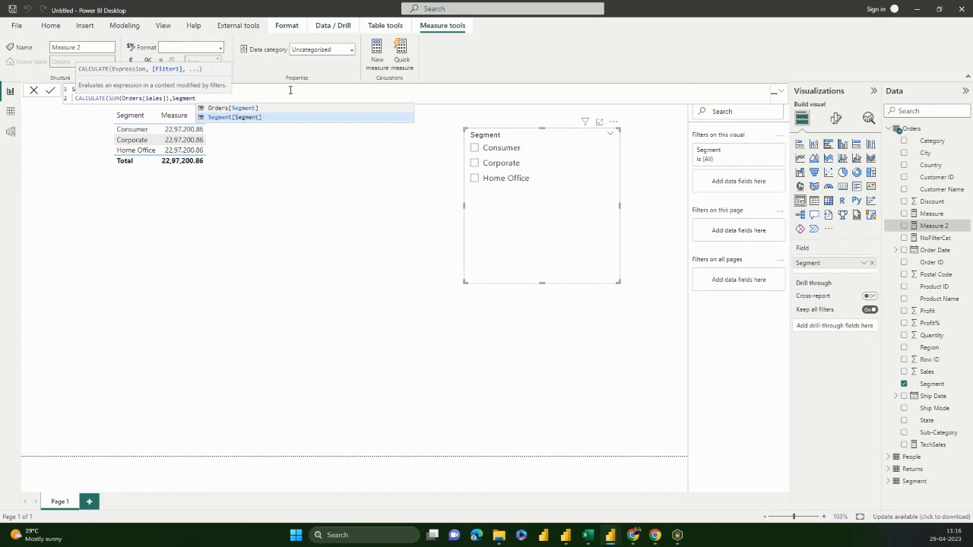
key(Up)
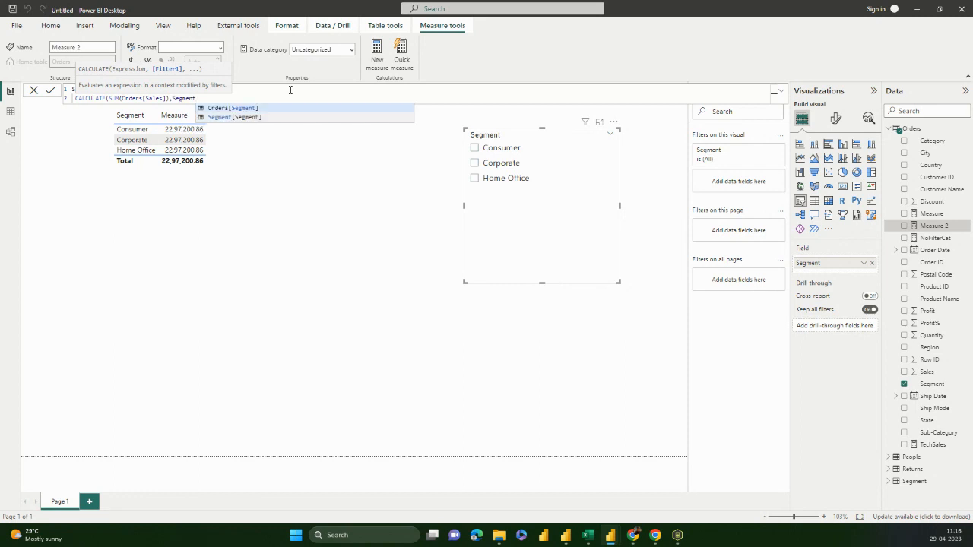
key(Tab)
text(,)
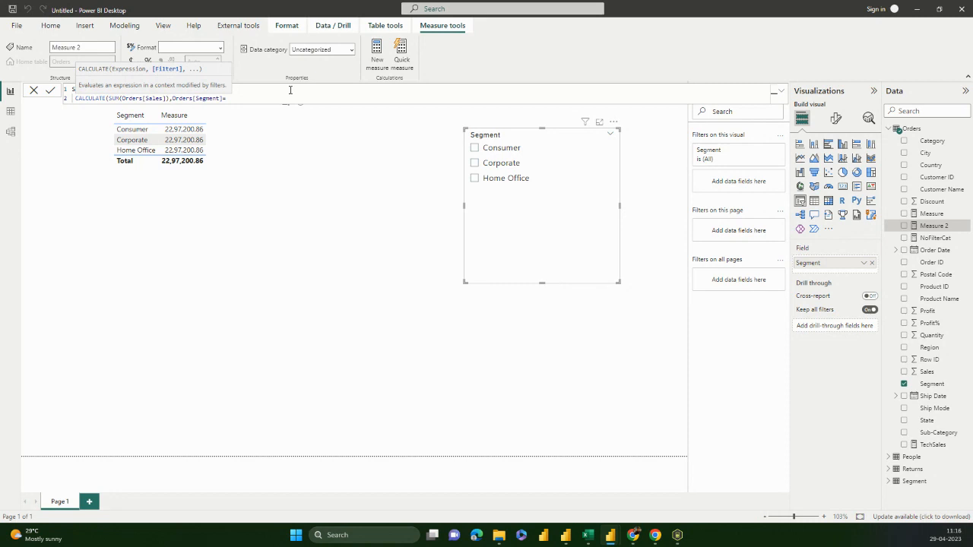
text("Corporate"))
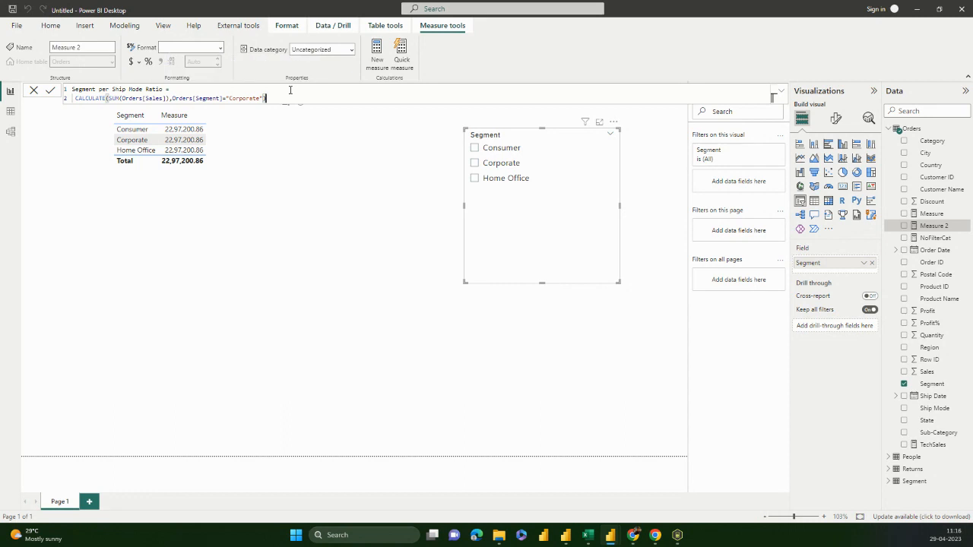
Store the Corporate CALCULATE expression of the Segment per Ship Mode Ratio measure in a variable named r
key(Left)
key(Left)
key(Left)
key(Left)
key(Left)
key(Left)
key(Left)
key(Left)
key(Left)
key(Left)
key(Left)
key(Left)
key(Left)
key(Left)
key(Left)
key(Left)
key(Left)
key(Left)
key(Left)
key(Left)
key(Left)
key(Left)
text(var)
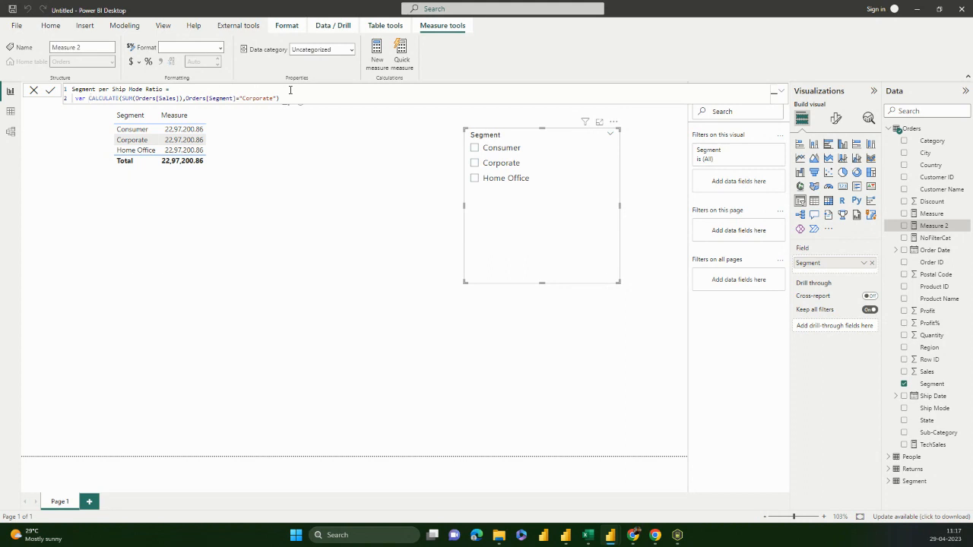
text(r)
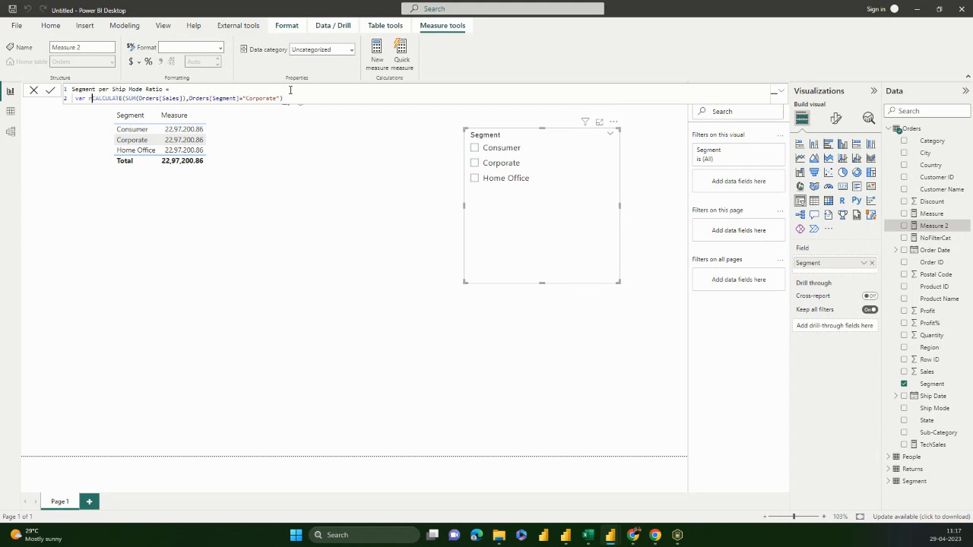
text( =)
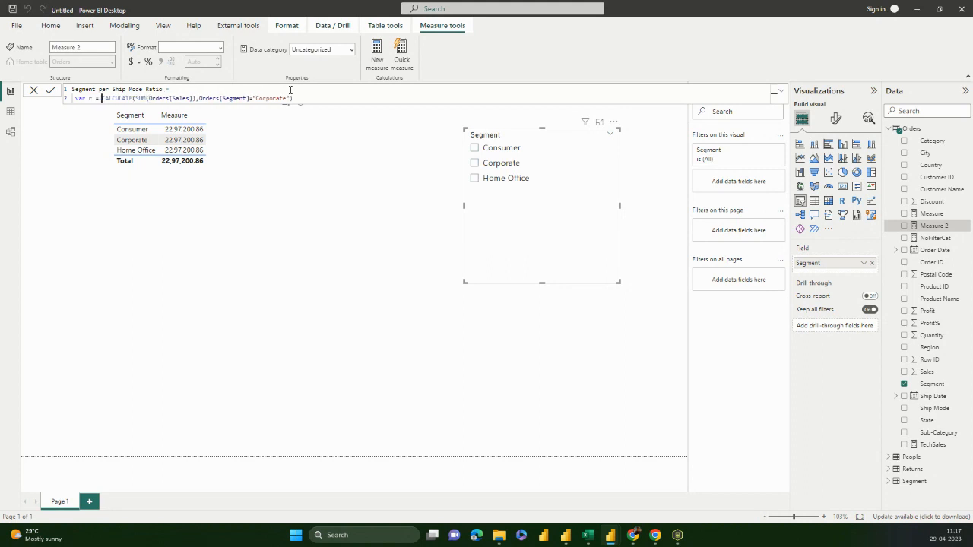
Duplicate the whole var r line onto a third line of the formula
key(Right)
key(Right)
key(Right)
key(Right)
key(Right)
key(Right)
key(Right)
key(Right)
key(Right)
key(Right)
key(Right)
key(Right)
key(Right)
key(Right)
key(Right)
key(Right)
key(Right)
key(Right)
key(Right)
key(Right)
key(Left)
key(Left)
key(Left)
key(Left)
key(Left)
key(Left)
key(Left)
key(Left)
key(Left)
key(Left)
key(Left)
key(Left)
key(Left)
key(Left)
key(Left)
key(Left)
key(Left)
key(Left)
key(Left)
key(Left)
key(Left)
key(Left)
key(Left)
key(Left)
key(Left)
key(Left)
key(shift+End)
key(ctrl+c)
key(End)
key(shift+Return)
key(ctrl+v)
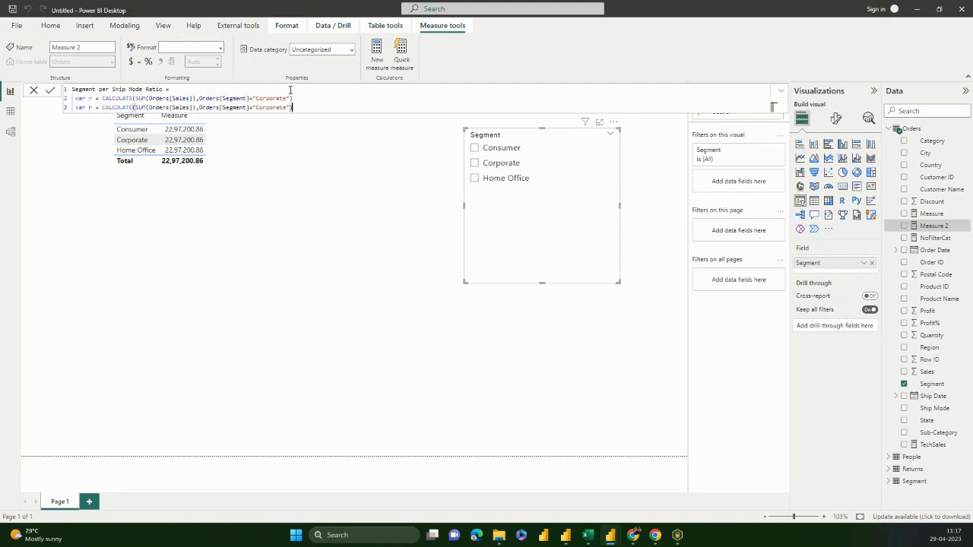
In the duplicated line, rename the variable to s and replace the filter column with Orders[Ship Mode]
click(92, 107)
key(ctrl+Right)
key(ctrl+Right)
key(ctrl+Right)
key(ctrl+Right)
key(ctrl+Right)
key(ctrl+Right)
key(ctrl+Right)
key(ctrl+Right)
key(Left)
key(shift+Left)
key(shift+Left)
key(shift+Left)
key(shift+Left)
key(shift+Left)
key(shift+Left)
key(shift+Left)
text(Ship)
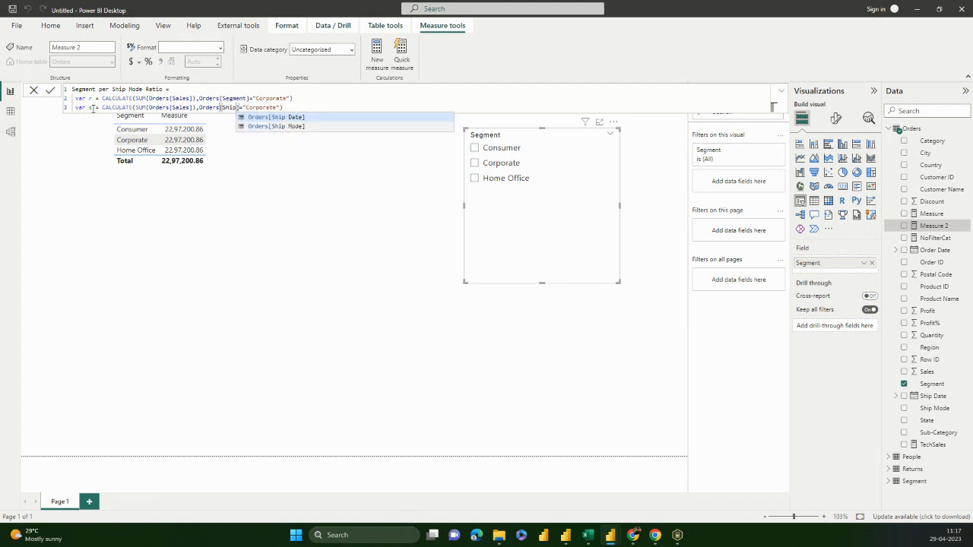
key(Down)
key(Tab)
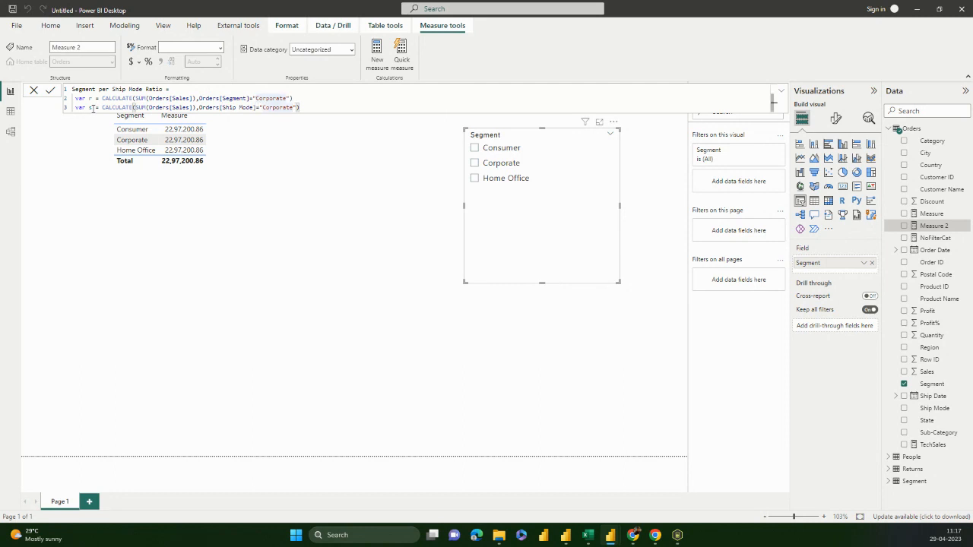
Change the filter value of variable s to "First Class"
key(shift+Left)
key(shift+Left)
key(shift+Left)
key(shift+Left)
key(shift+Left)
key(shift+Left)
key(shift+Left)
key(shift+Left)
key(shift+Left)
text(First Cl)
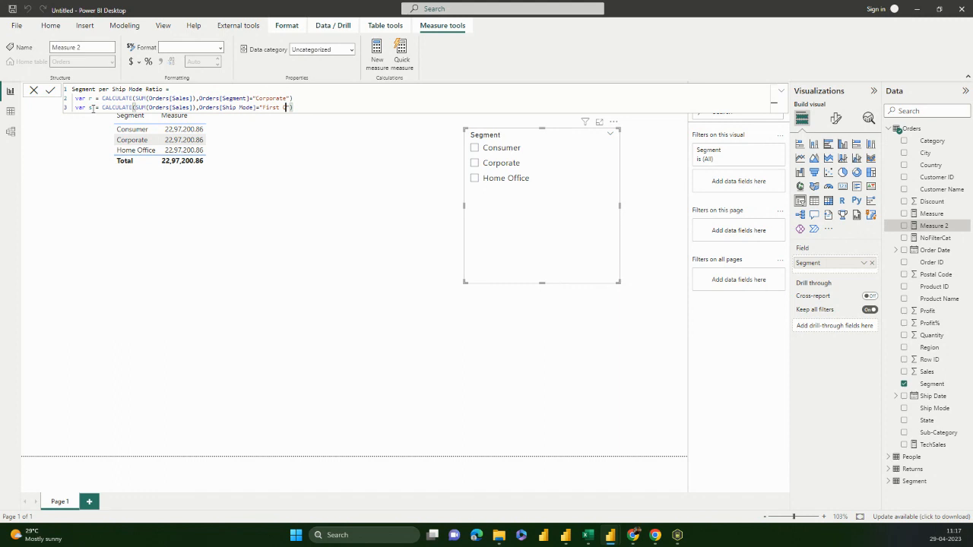
text(ass)
Leave a blank line, finish the formula with return DIVIDE(r,s), and commit the measure
key(shift+Return)
key(shift+Return)
text(return div)
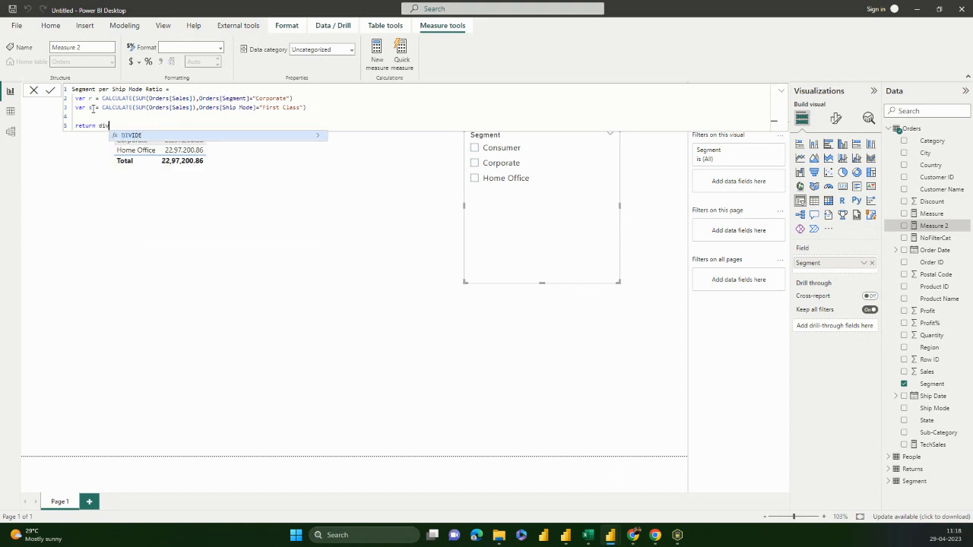
key(Tab)
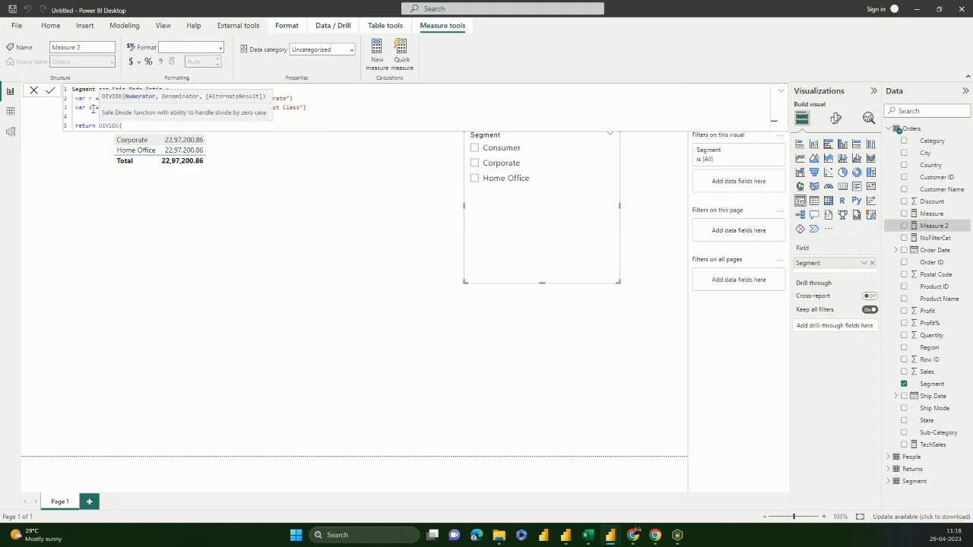
text(r,s))
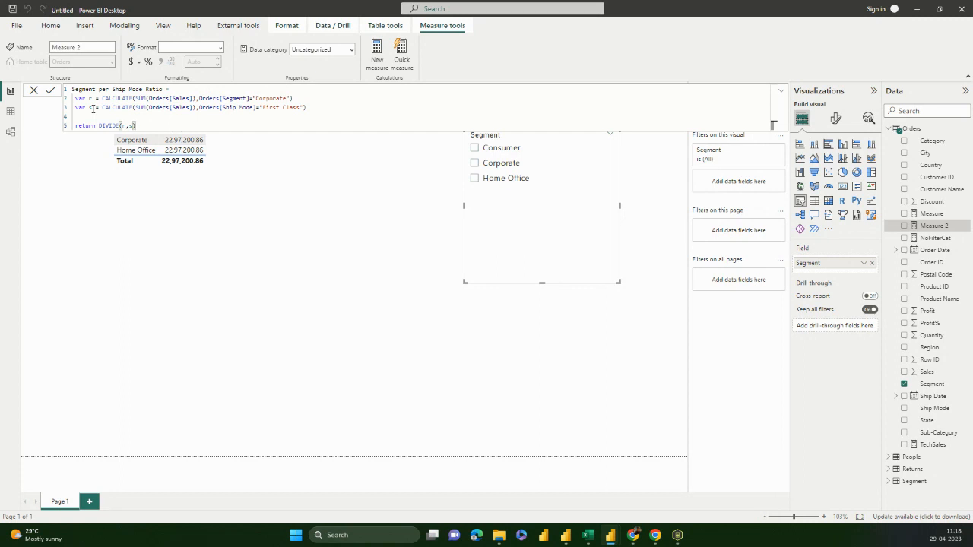
click(156, 89)
click(50, 91)
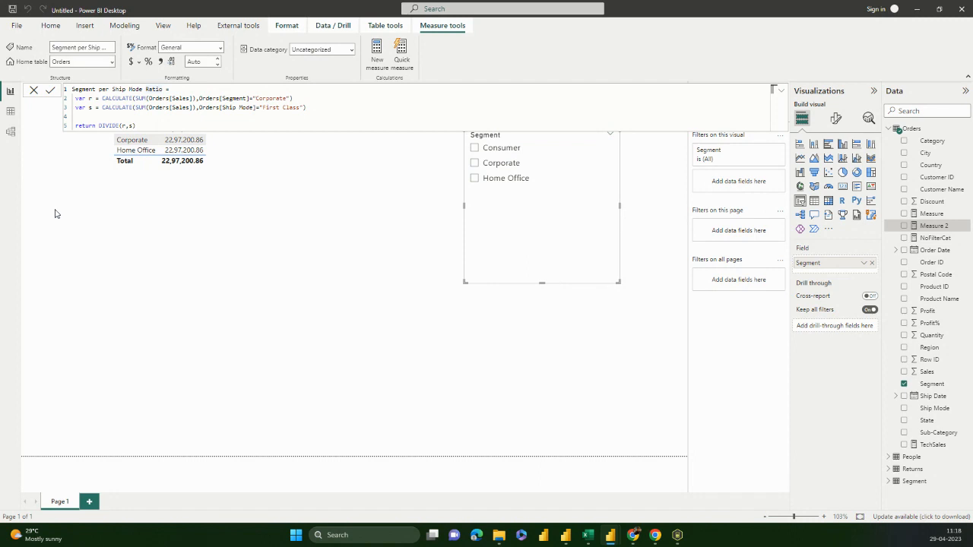
Add the Segment per Ship Mode Ratio measure to the table visual and widen the visual to fit the new column
click(135, 247)
click(905, 384)
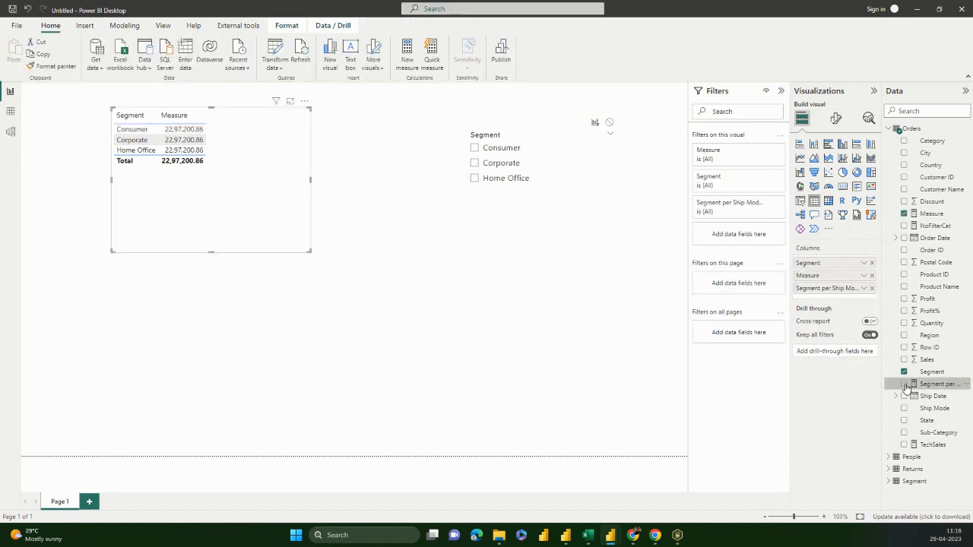
drag(310, 180, 353, 181)
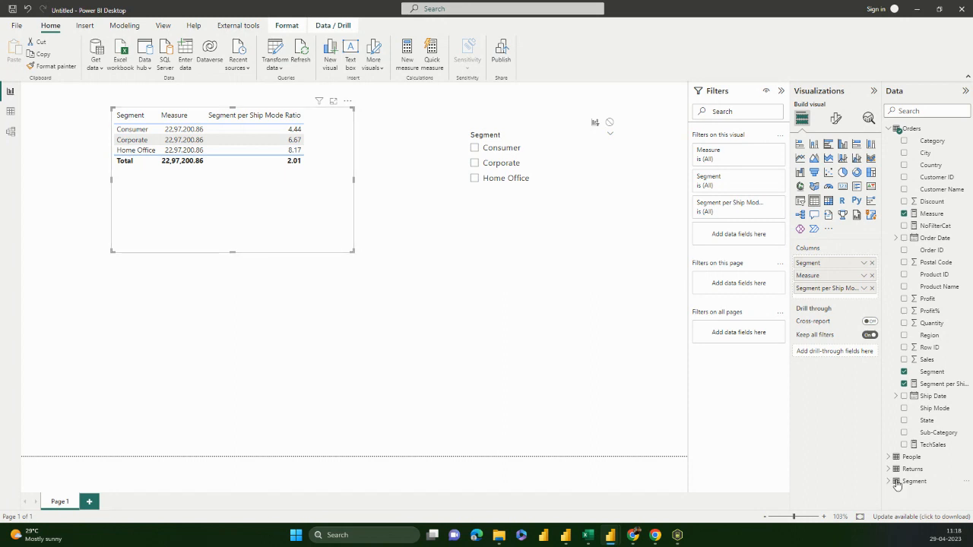
Review the variables, filters and DIVIDE return line in the Segment per Ship Mode Ratio formula, then close it without changes
click(923, 388)
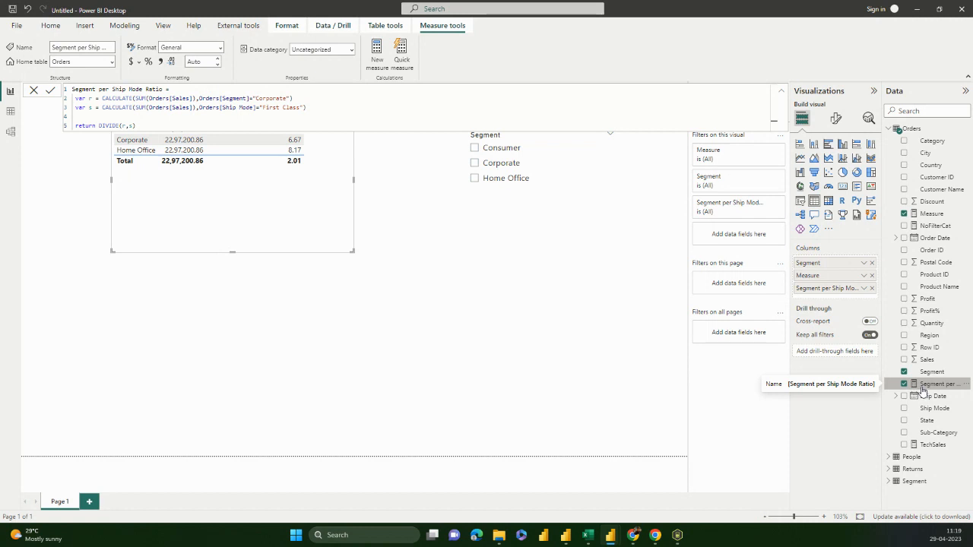
click(143, 119)
click(139, 127)
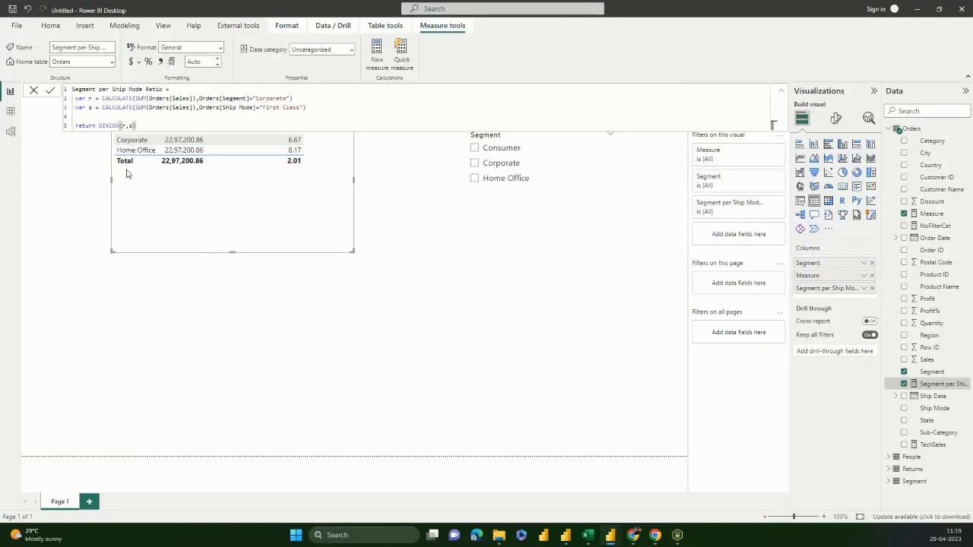
click(288, 108)
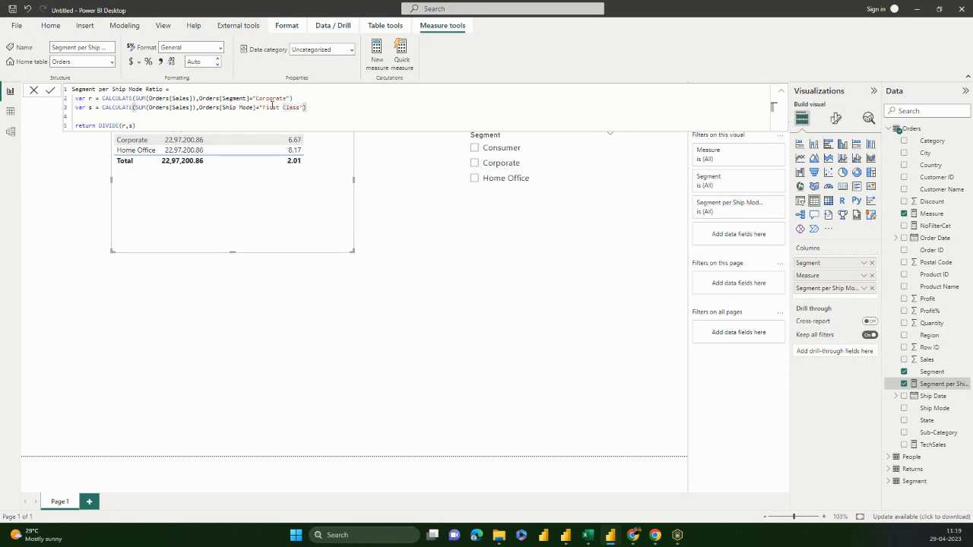
click(266, 99)
click(266, 107)
click(265, 98)
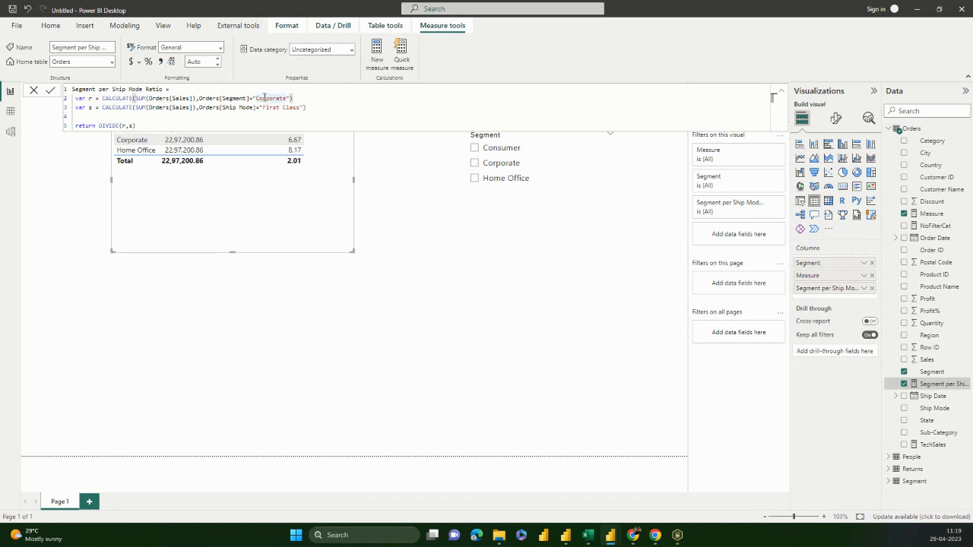
click(272, 108)
click(138, 126)
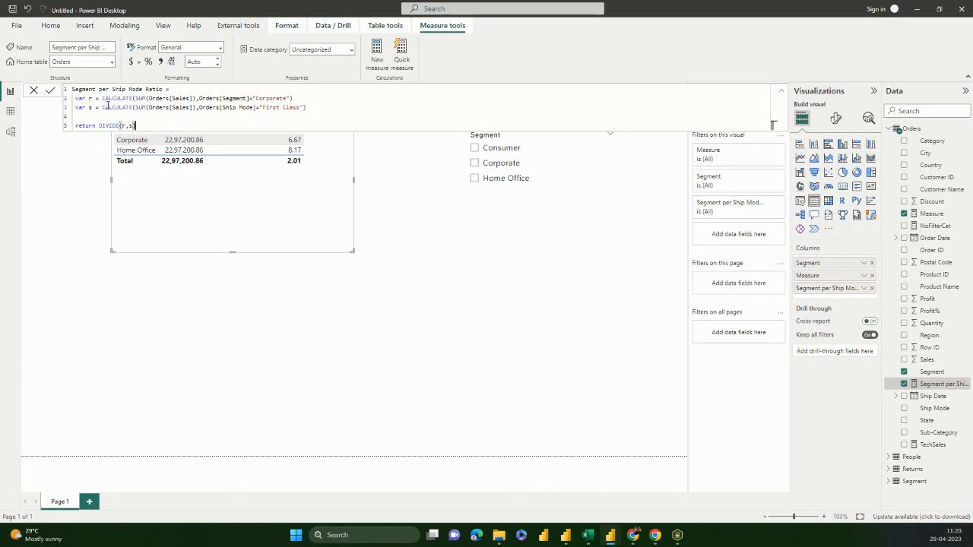
click(242, 108)
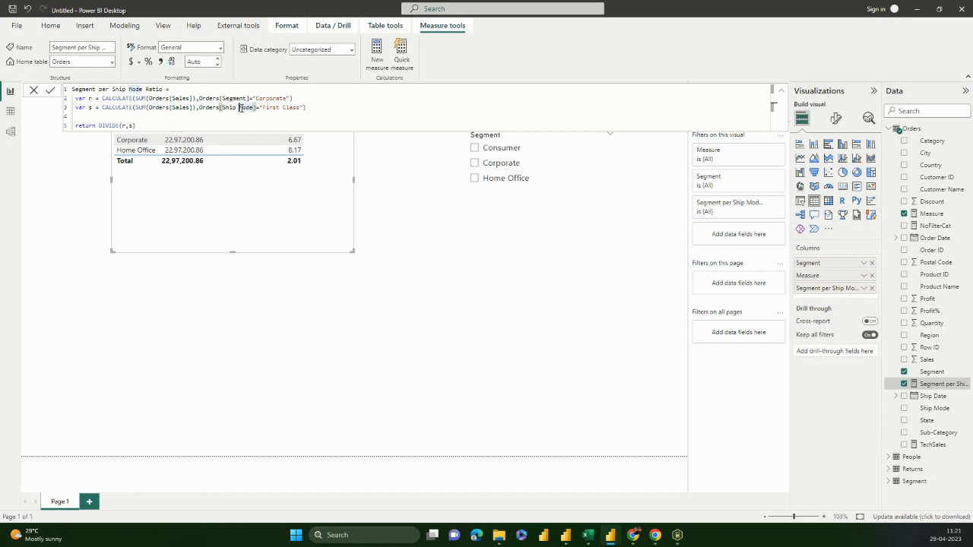
click(259, 117)
click(33, 94)
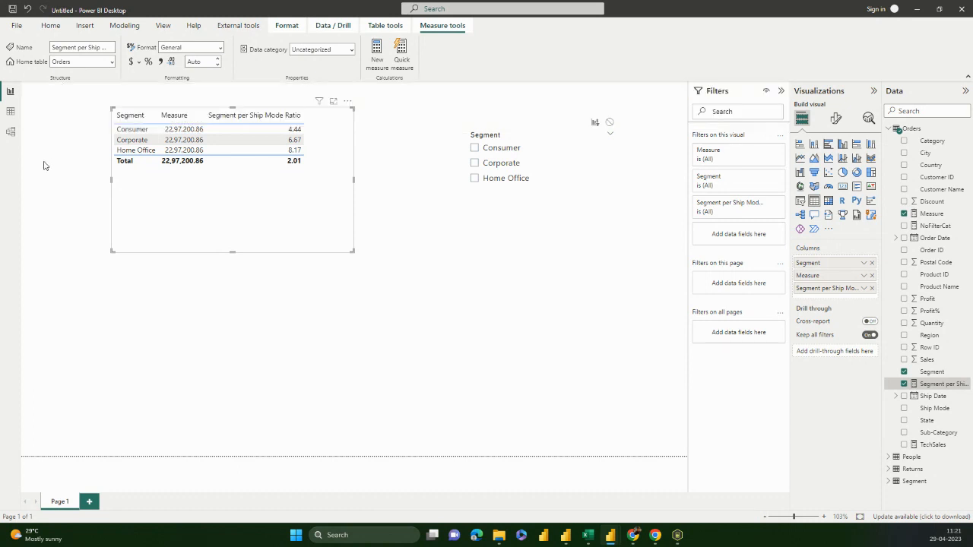
Change the home table of the Segment per Ship Mode Ratio measure to People
click(43, 164)
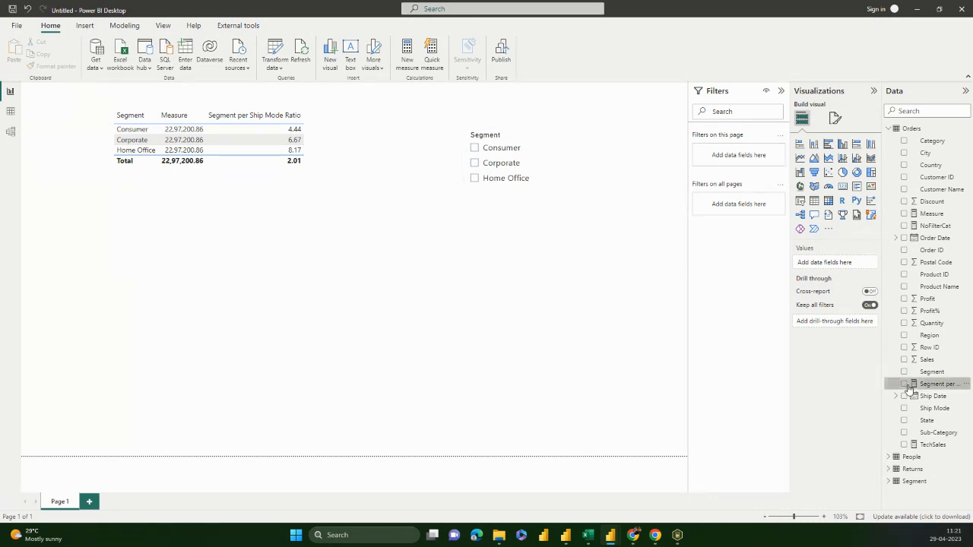
click(941, 386)
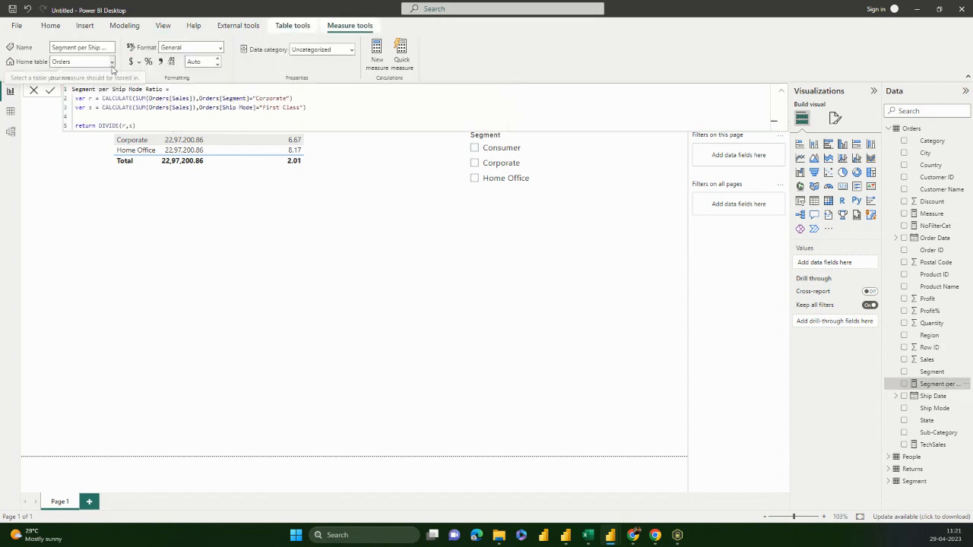
click(111, 65)
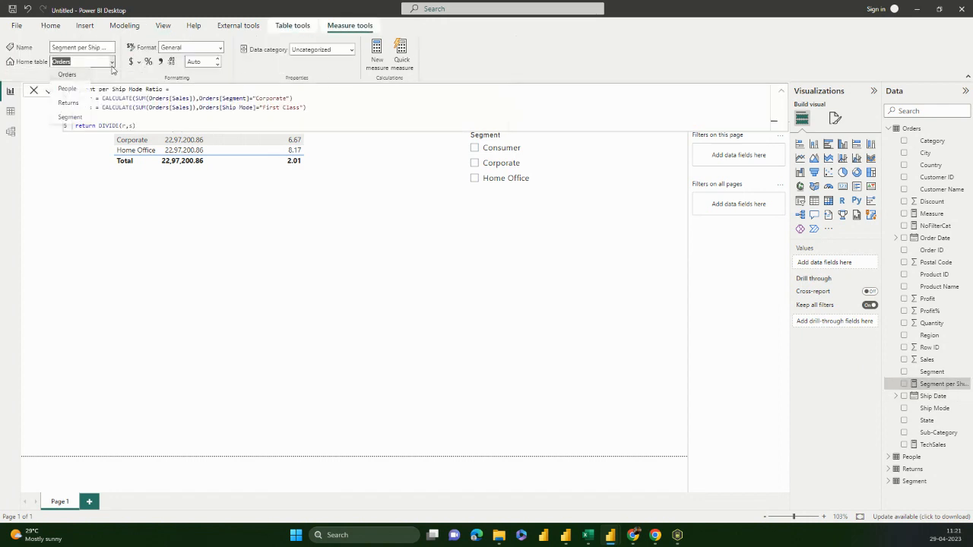
click(76, 93)
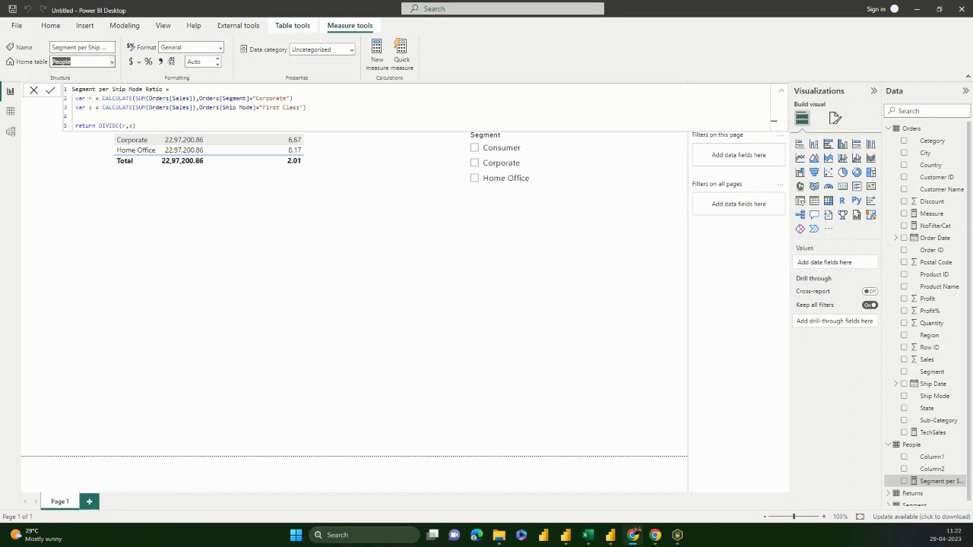
Collapse the Orders fields and create a calculated table with 1 as its expression
click(441, 290)
click(888, 129)
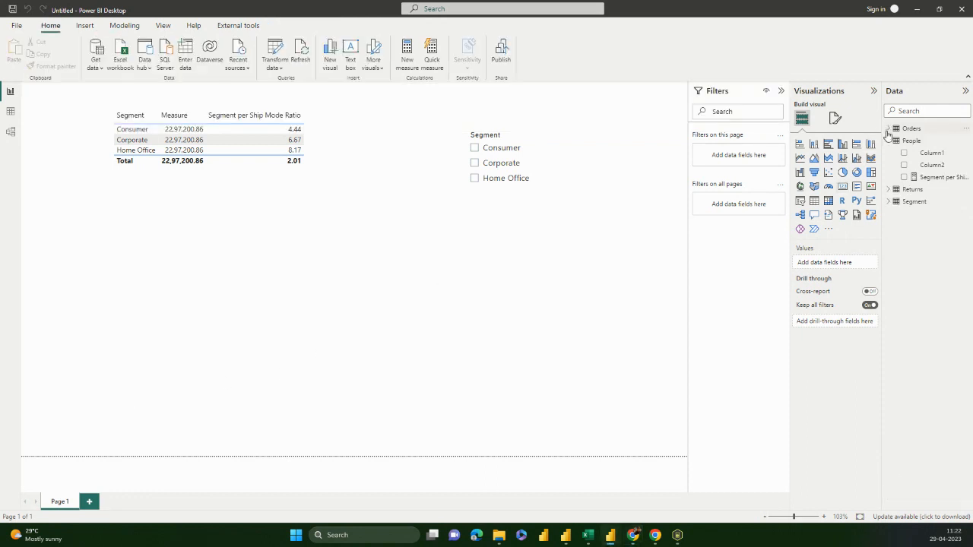
click(138, 28)
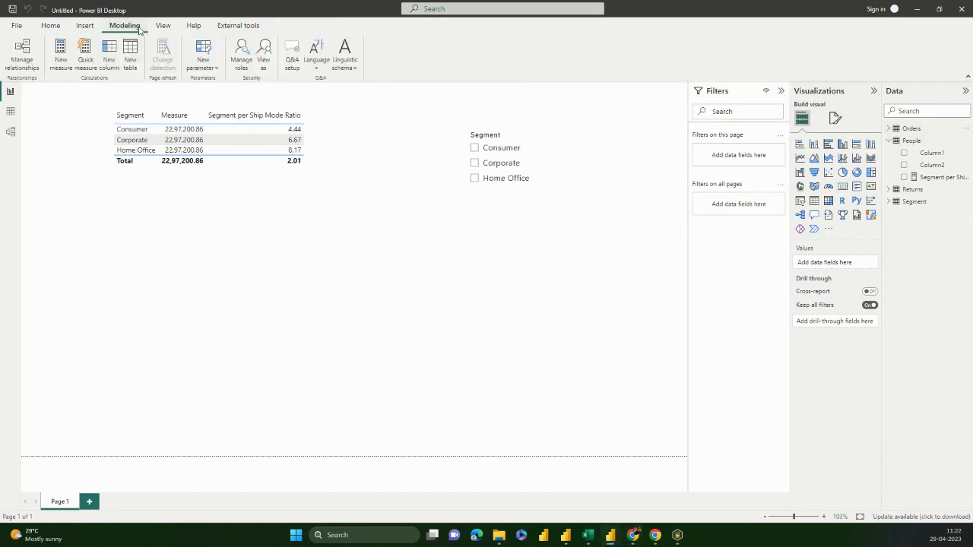
click(126, 61)
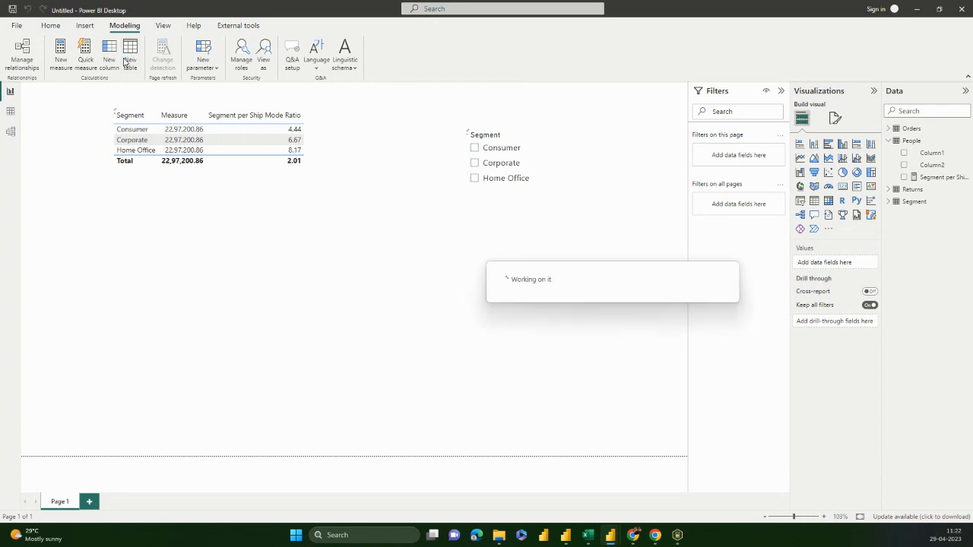
click(129, 91)
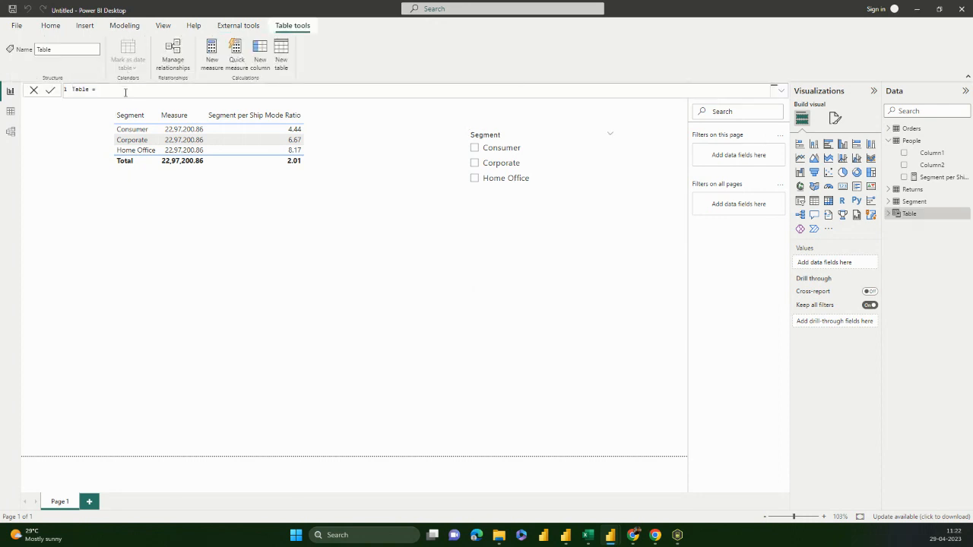
text(1)
key(Return)
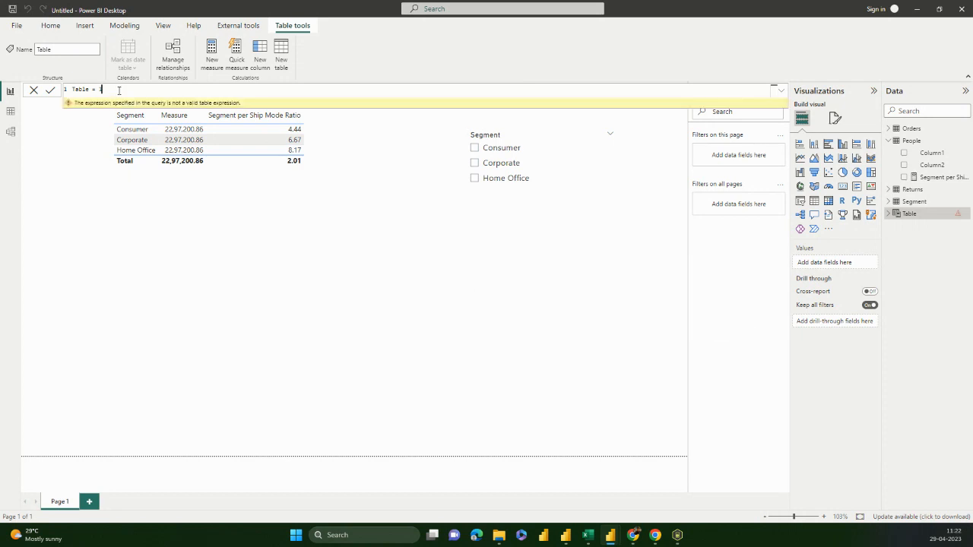
Replace the new table's expression with VALUES(Orders[Order ID]) and commit it
key(BackSpace)
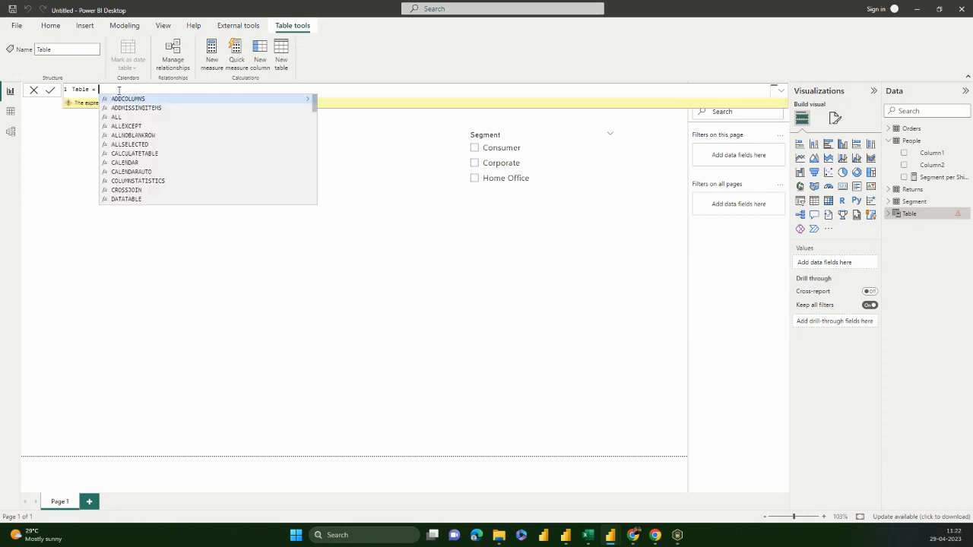
text(VALUES()
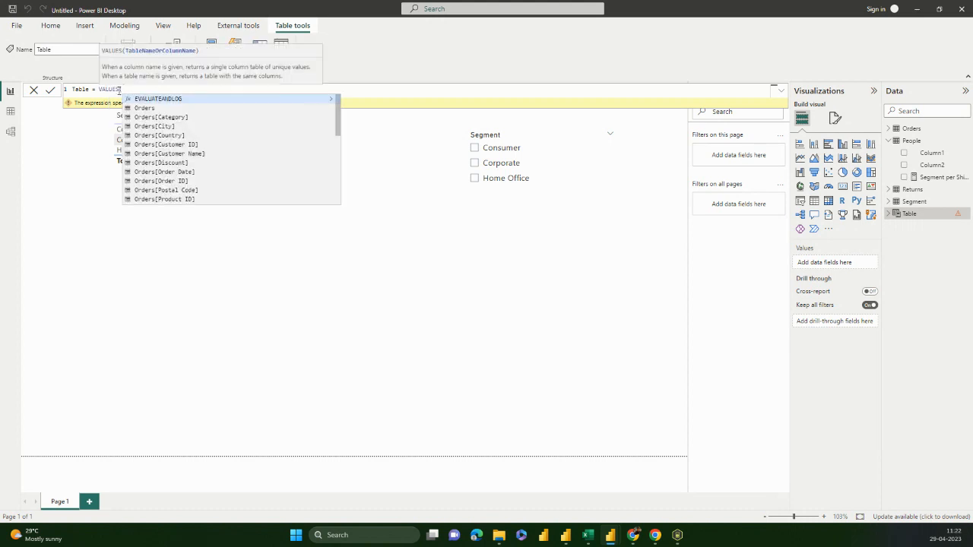
key(Down)
key(Down)
key(Down)
key(Down)
key(Down)
key(Down)
key(Down)
key(Down)
key(Down)
key(Tab)
text()))
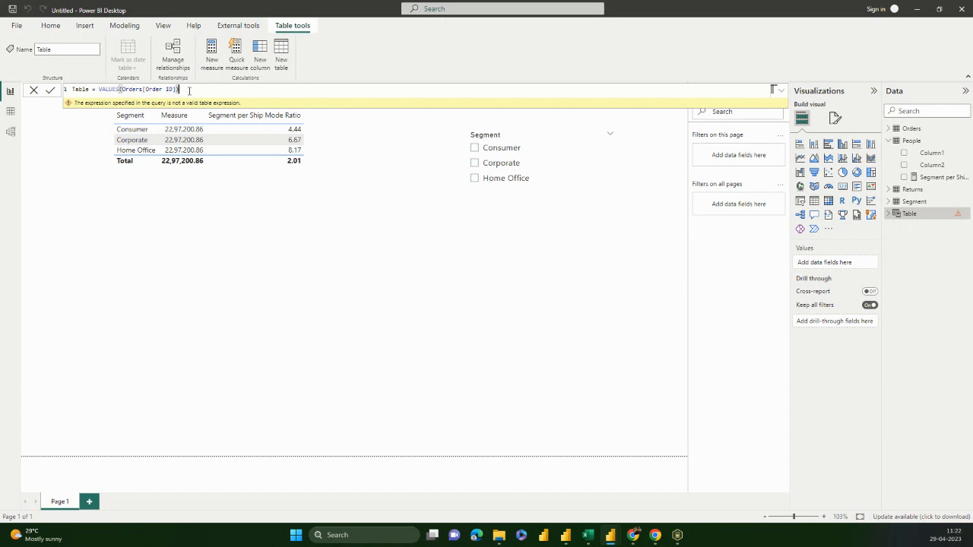
key(Return)
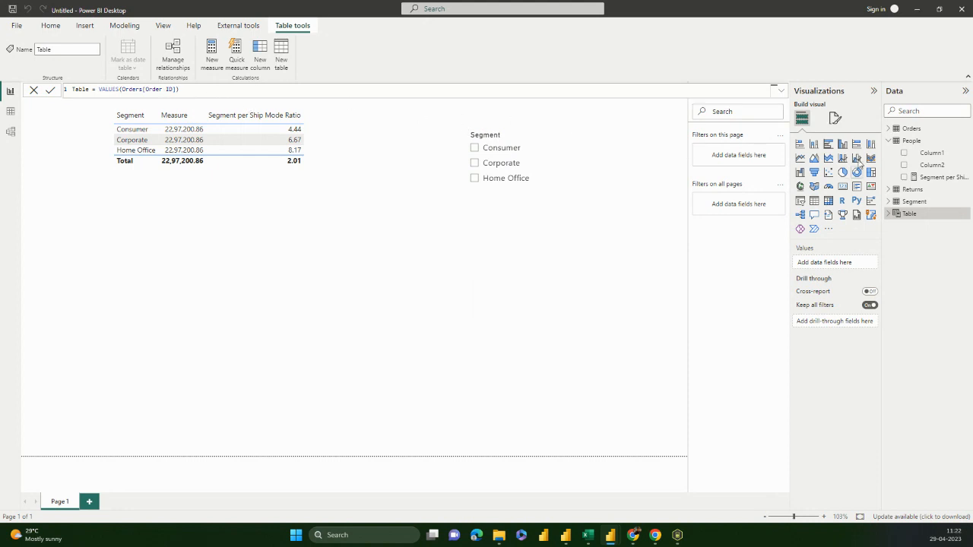
Change the home table of the Segment per Ship Mode Ratio measure to Table
click(942, 178)
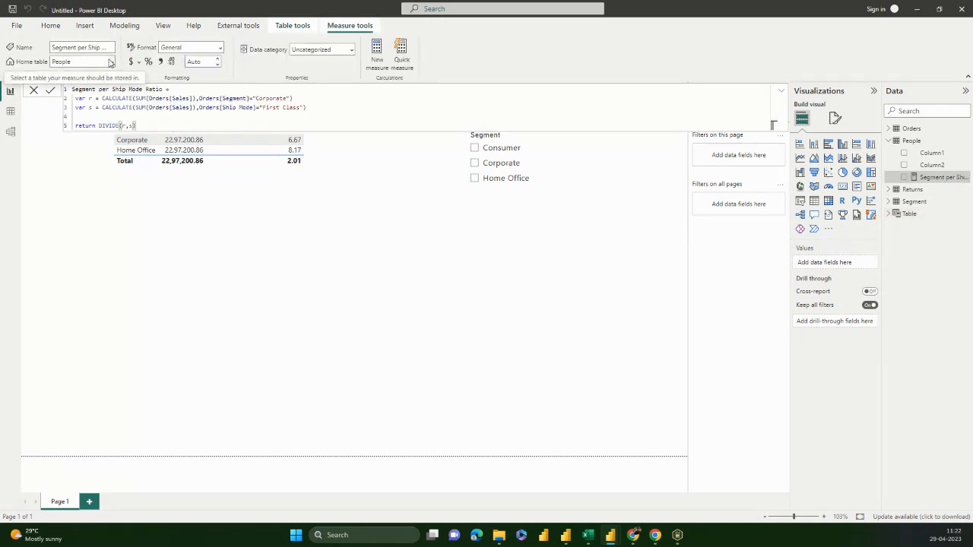
click(112, 62)
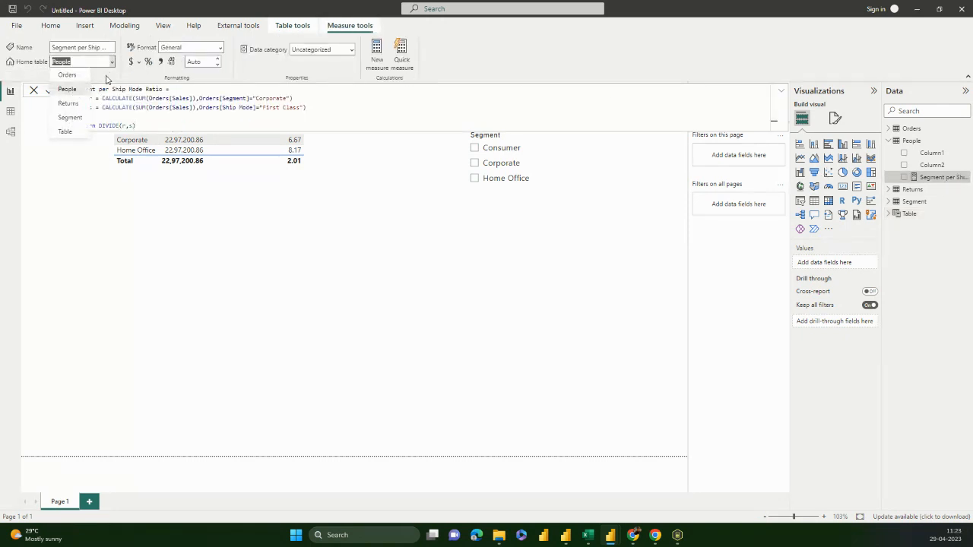
click(75, 134)
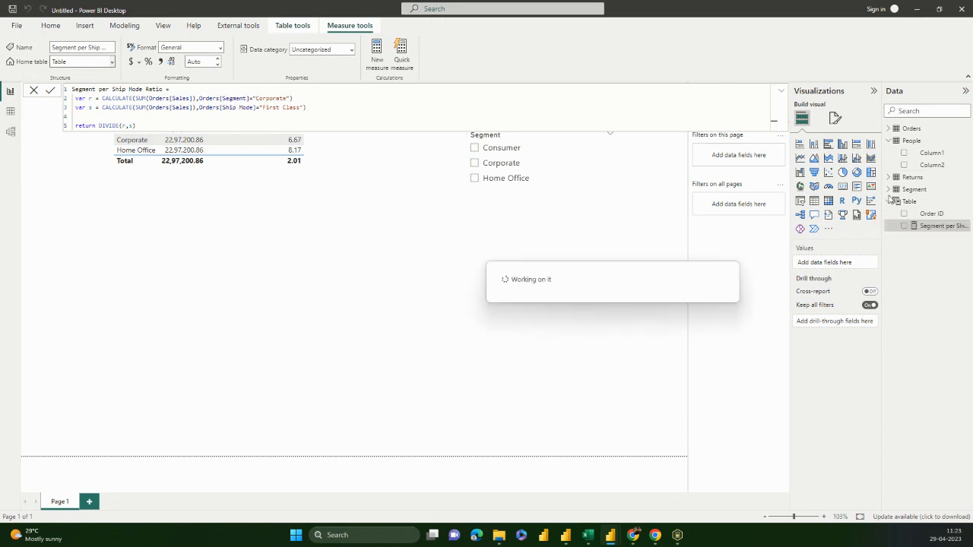
Collapse the People fields, expand Orders, and change the home table of its Measure measure to Table
click(890, 142)
click(888, 129)
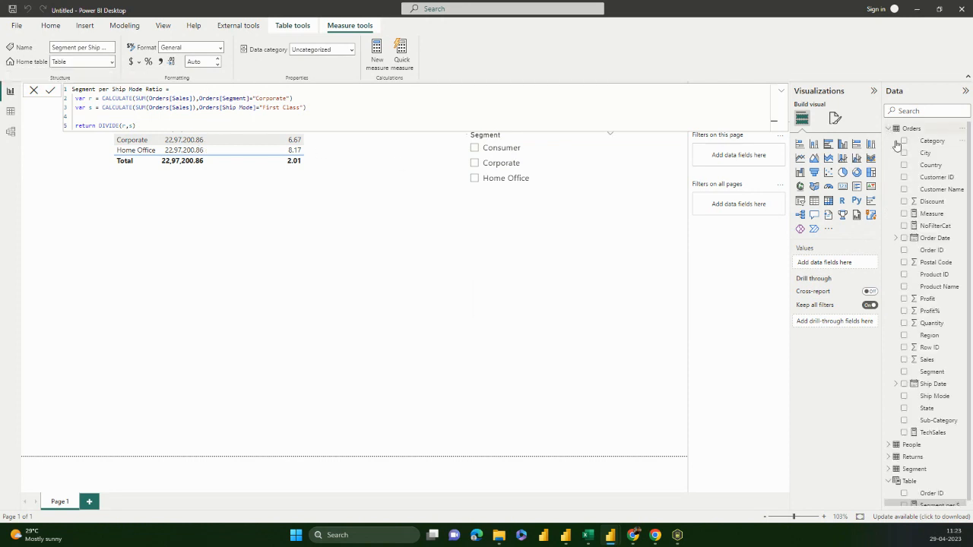
click(956, 216)
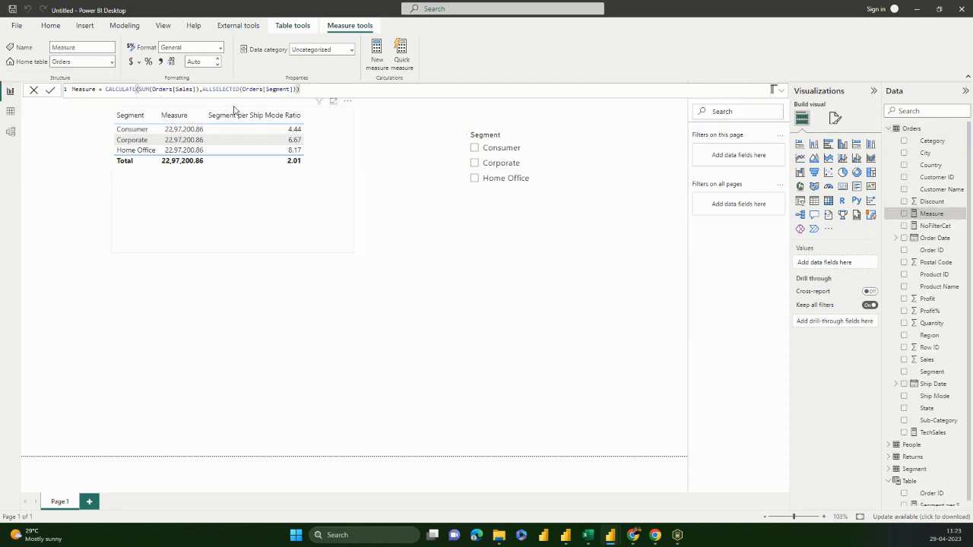
click(112, 63)
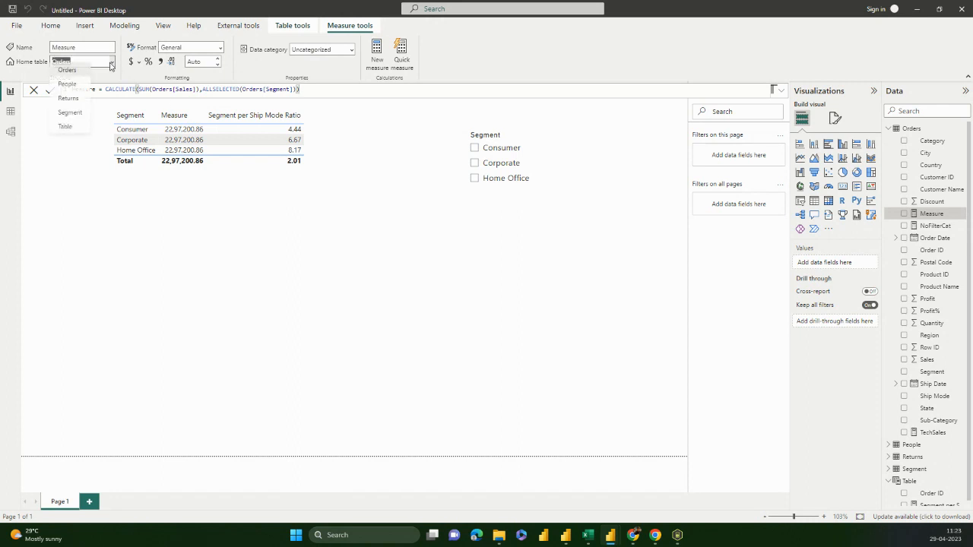
click(76, 127)
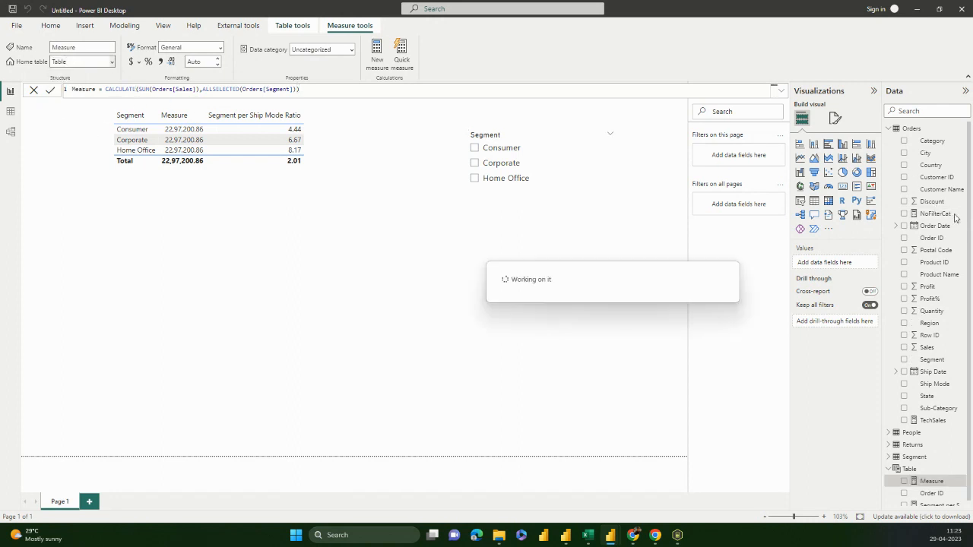
Change the home table of the NoFilterCat measure to Table
click(931, 214)
click(112, 61)
click(89, 134)
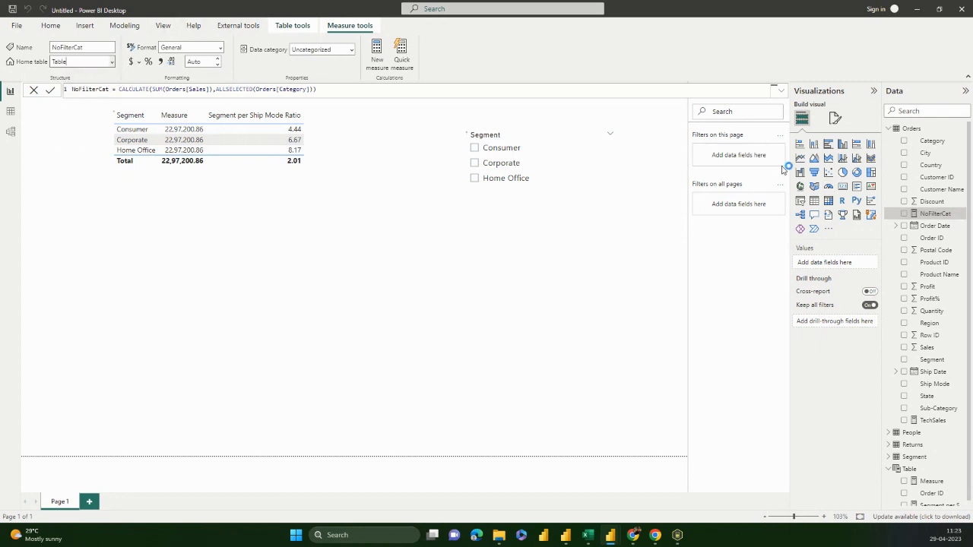
Change the home table of the TechSales measure to Table, and collapse the Orders and People field lists
click(921, 408)
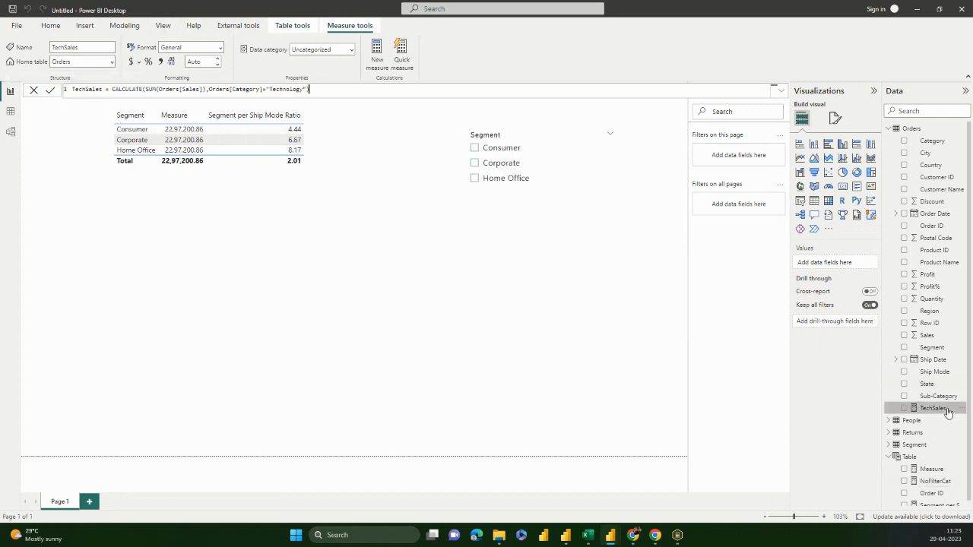
click(112, 61)
click(85, 135)
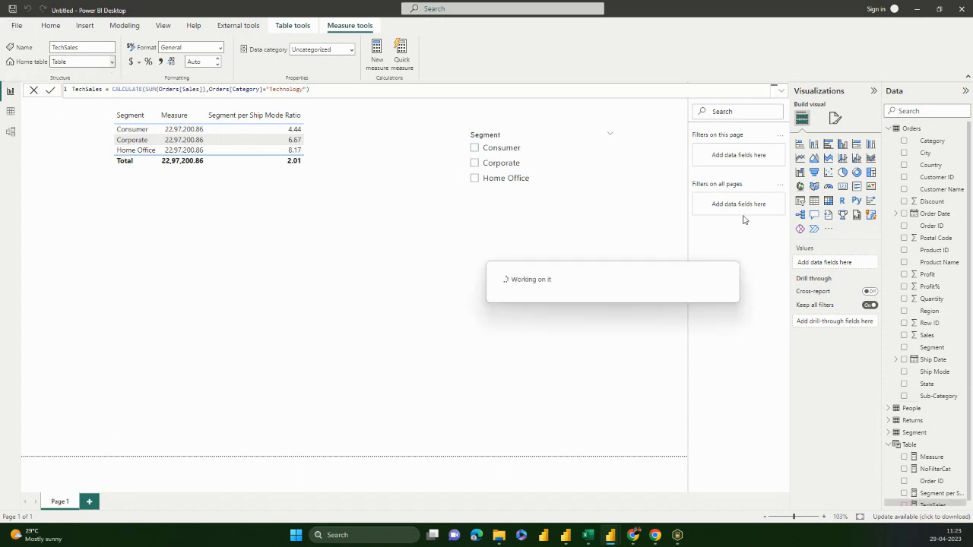
click(891, 129)
click(889, 141)
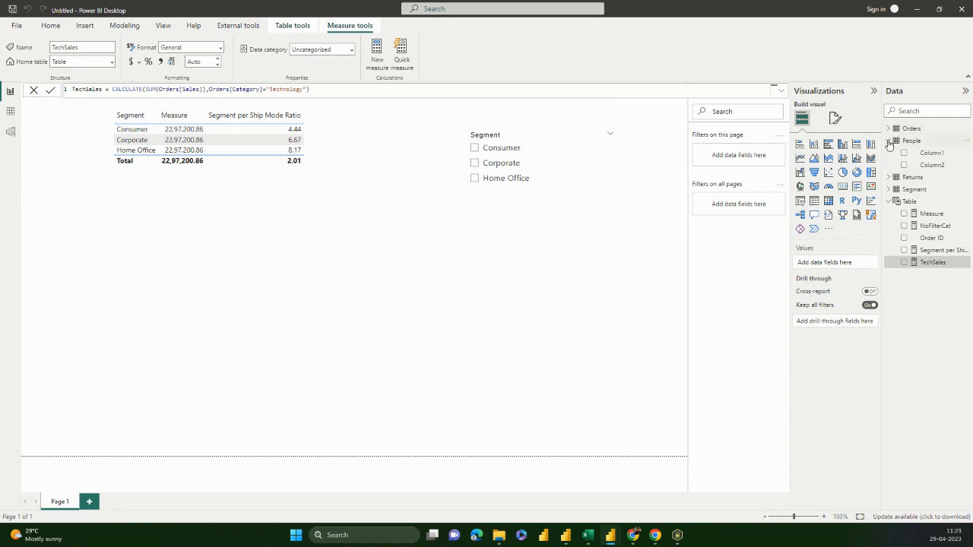
click(888, 142)
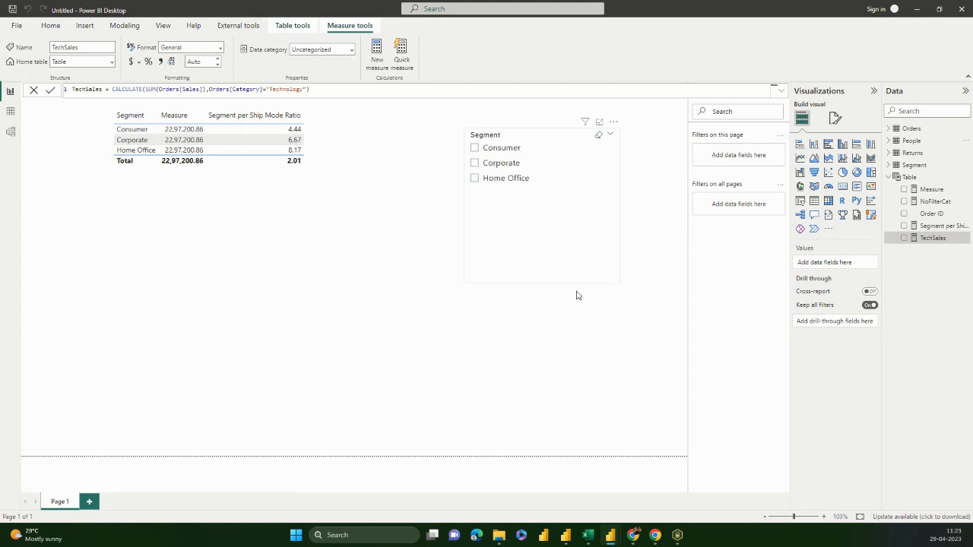
click(380, 309)
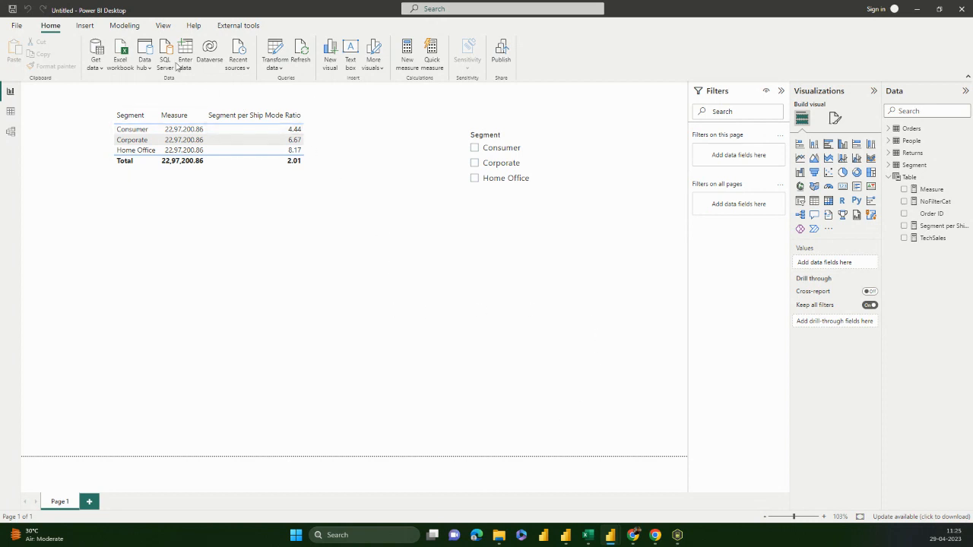
Create another calculated table and open its formula for entering an expression
click(124, 26)
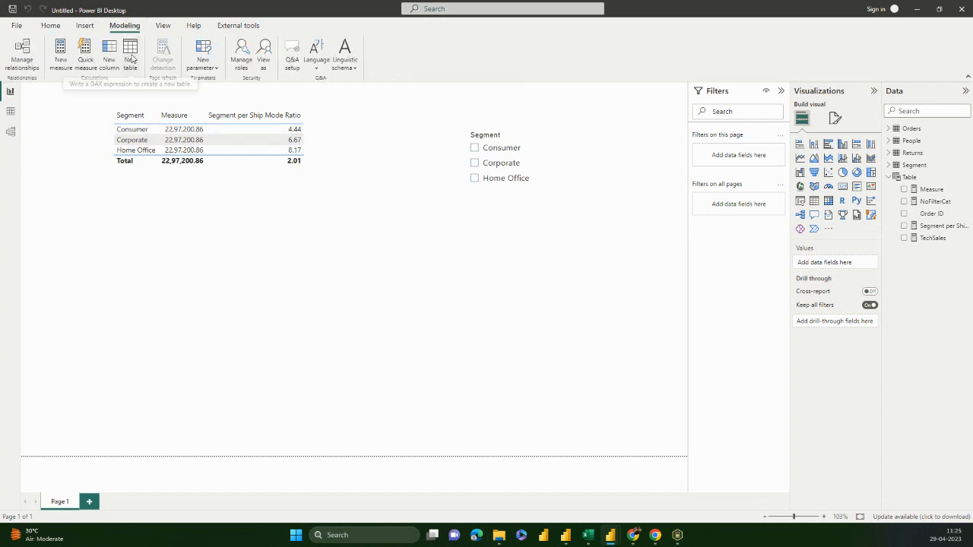
click(131, 59)
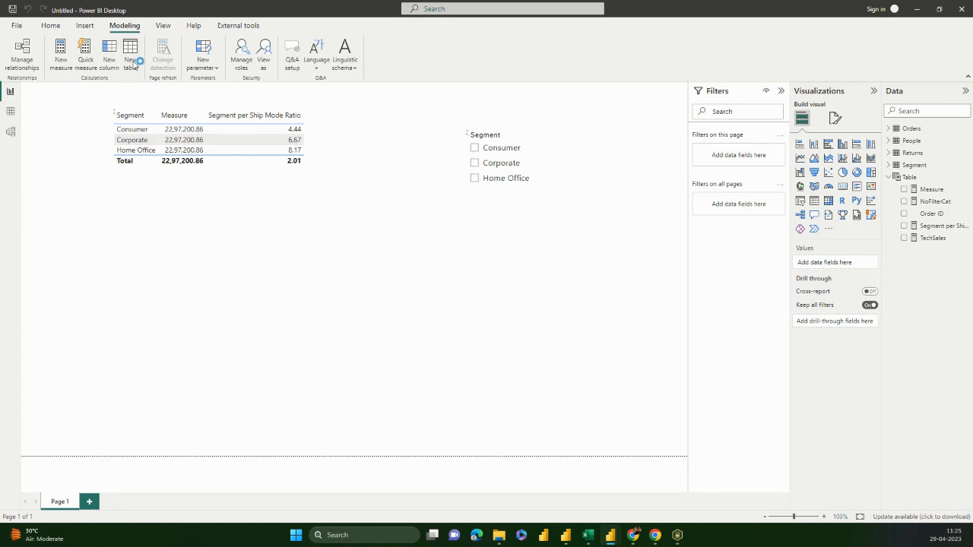
click(141, 91)
text(VALUES()
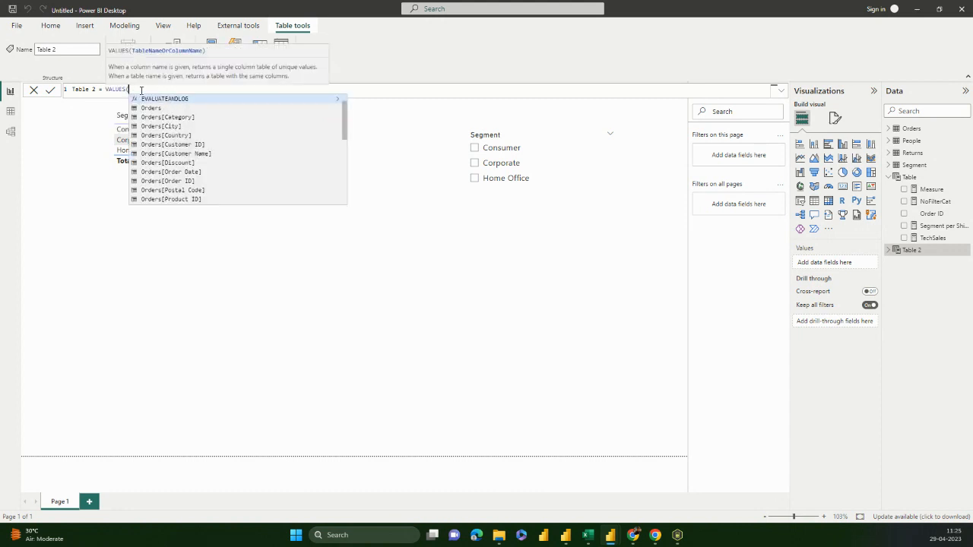
key(BackSpace)
key(BackSpace)
key(BackSpace)
key(BackSpace)
key(BackSpace)
key(BackSpace)
key(BackSpace)
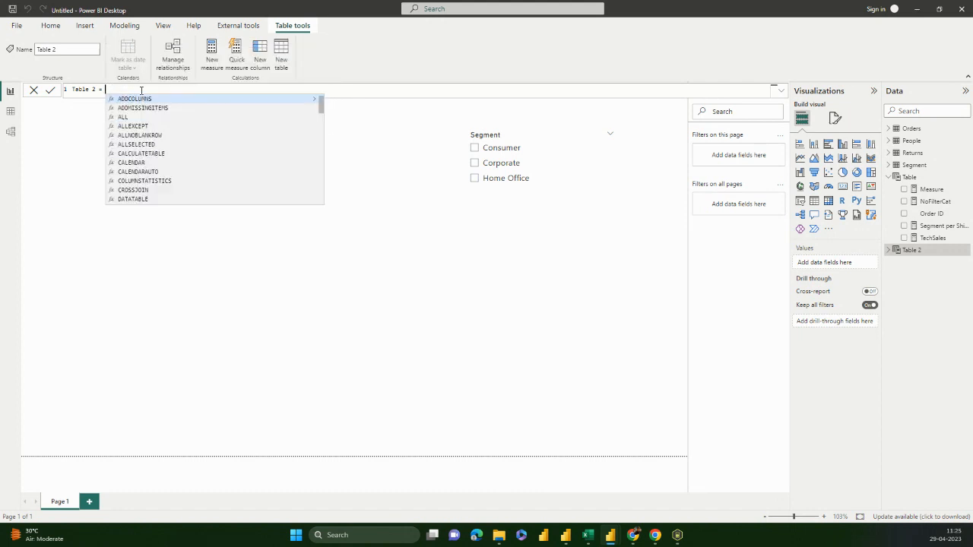
Begin the new table's expression with SUMMARIZE, using Orders as the table argument
text(Su)
key(Down)
key(Tab)
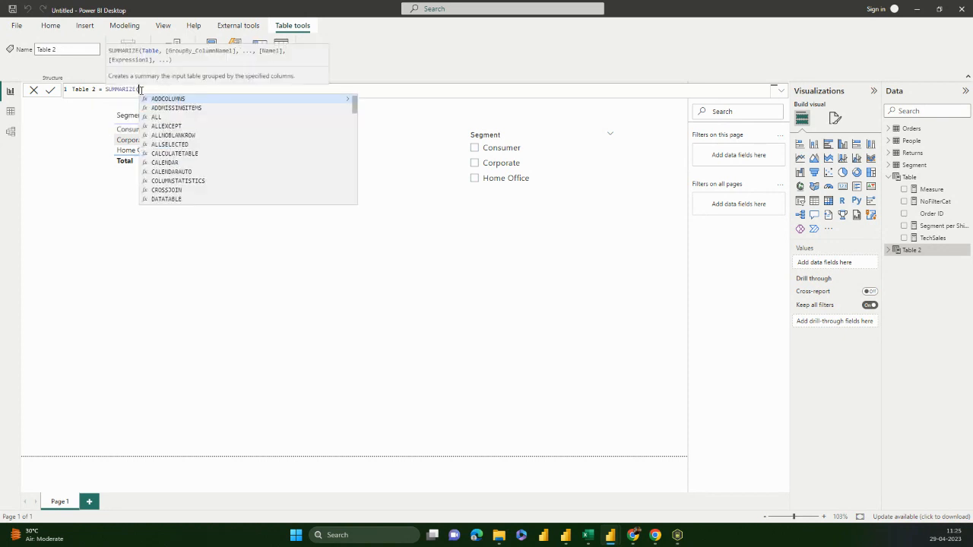
text(Orders)
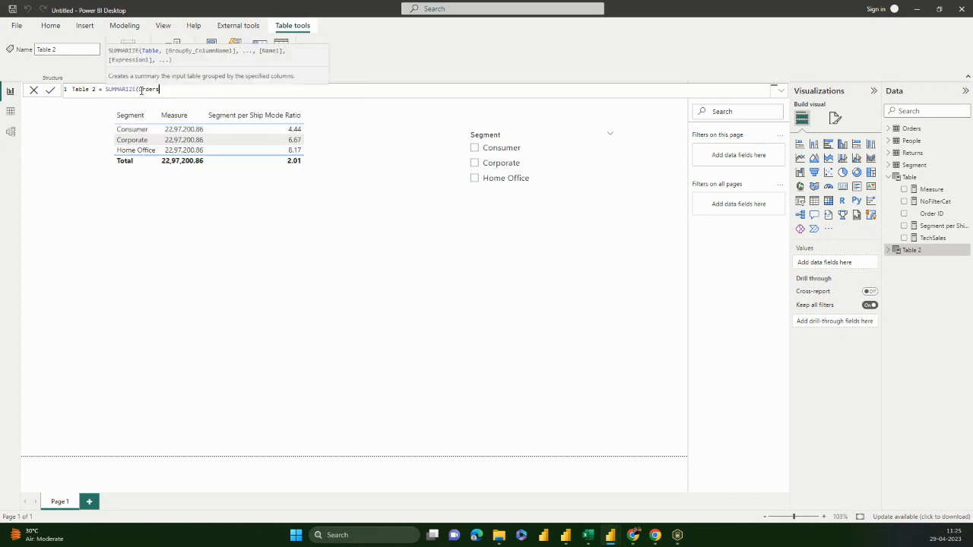
text(,)
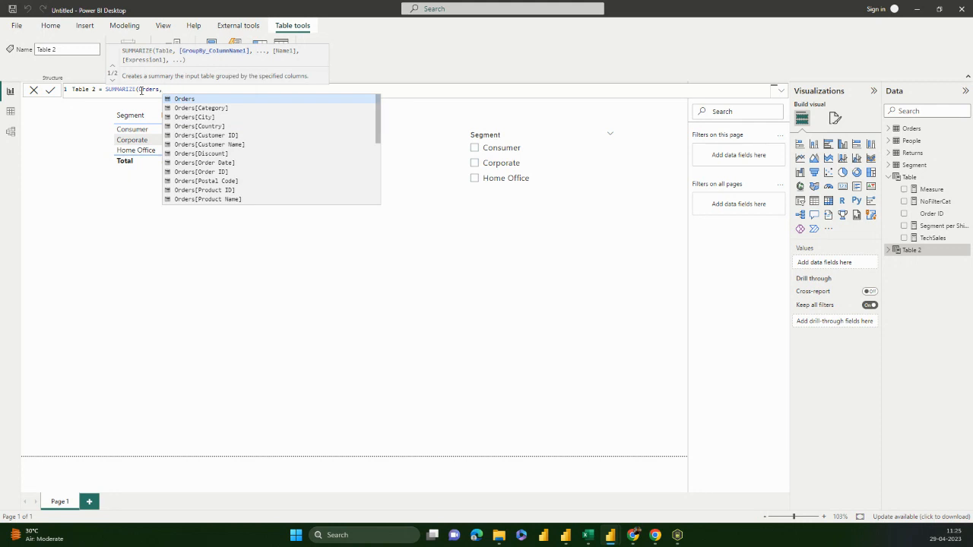
text("Sale)
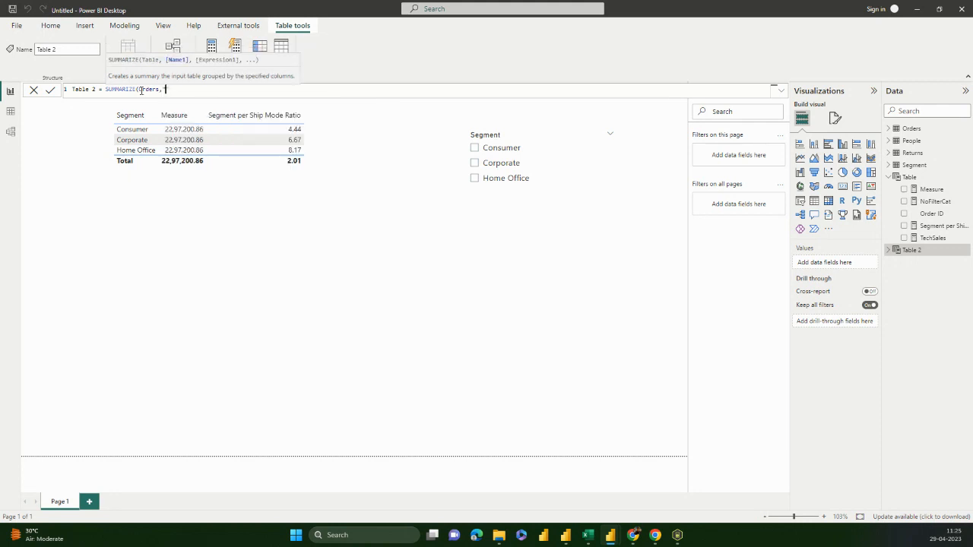
text(s)
key(BackSpace)
key(BackSpace)
key(BackSpace)
key(BackSpace)
key(BackSpace)
key(BackSpace)
Add Orders[Category] and Orders[Product Name] as the group-by columns of the SUMMARIZE expression
text(Orders[Category],)
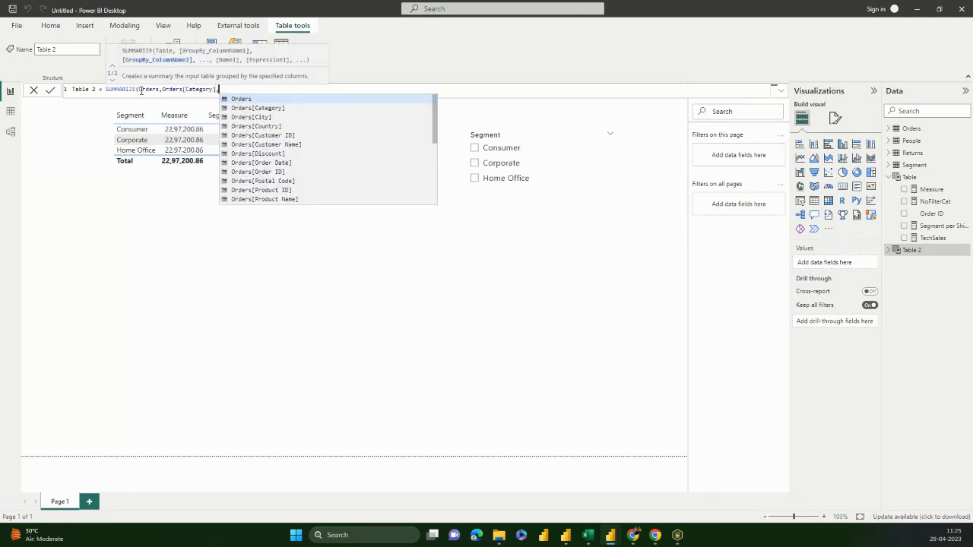
key(Down)
key(Down)
key(Down)
key(Down)
key(Down)
key(Down)
key(Down)
key(Down)
key(Down)
key(Down)
key(Down)
key(Down)
key(Up)
key(Tab)
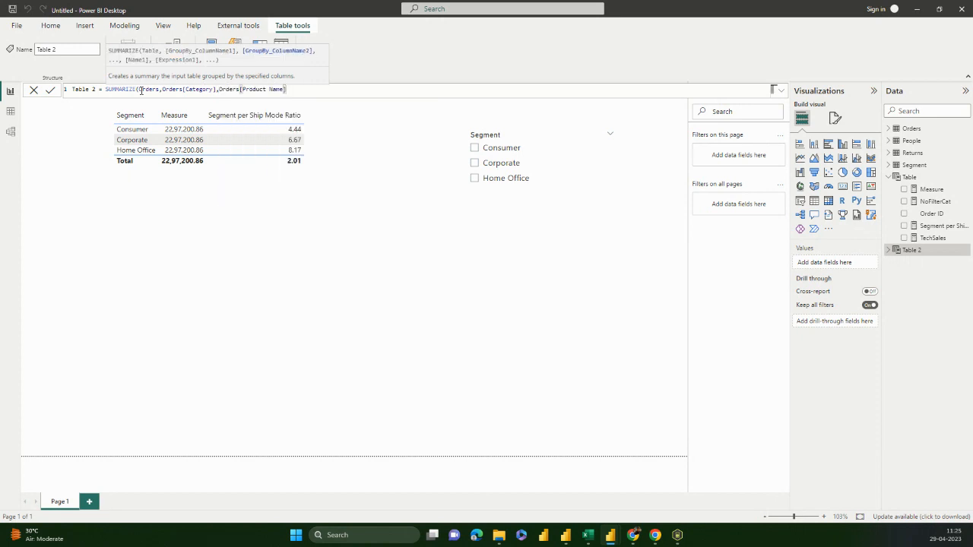
Add a summary column named "Sales" with the [TechSales] measure as its expression
text(,"")
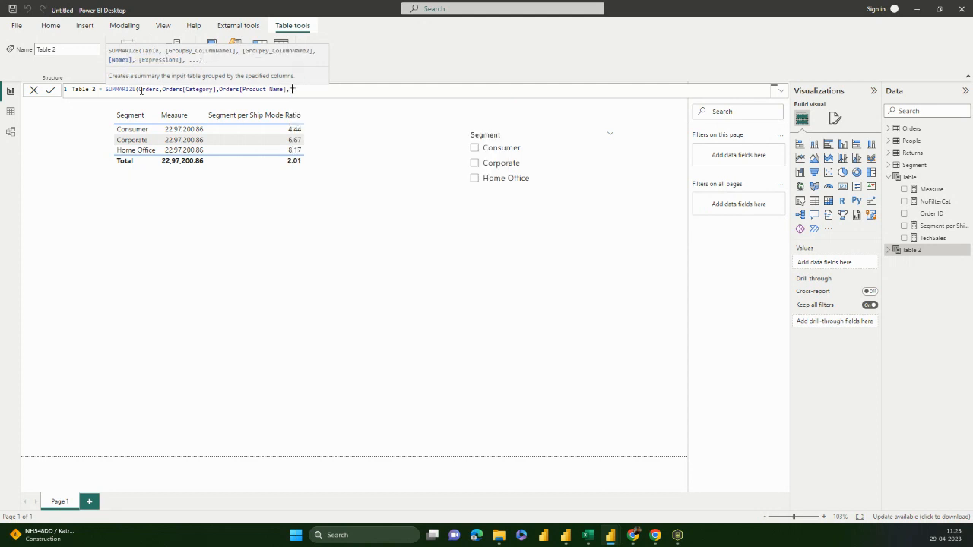
text(Sales,Sa)
key(Tab)
Review the "Sales" column name and the grouping columns in the SUMMARIZE expression
key(Left)
key(Left)
key(Left)
key(Left)
key(Left)
key(Left)
key(Left)
key(Left)
key(Left)
key(Left)
key(shift+Right)
key(shift+Right)
key(shift+Right)
key(shift+Right)
key(shift+Right)
key(shift+Right)
key(shift+Right)
key(shift+Right)
key(Left)
key(Left)
key(Left)
key(Left)
key(shift+Left)
key(shift+Left)
key(shift+Left)
key(shift+Left)
key(shift+Left)
key(shift+Left)
key(Right)
key(Right)
key(Left)
key(Left)
key(Left)
key(Left)
key(Left)
key(Left)
key(Left)
key(Left)
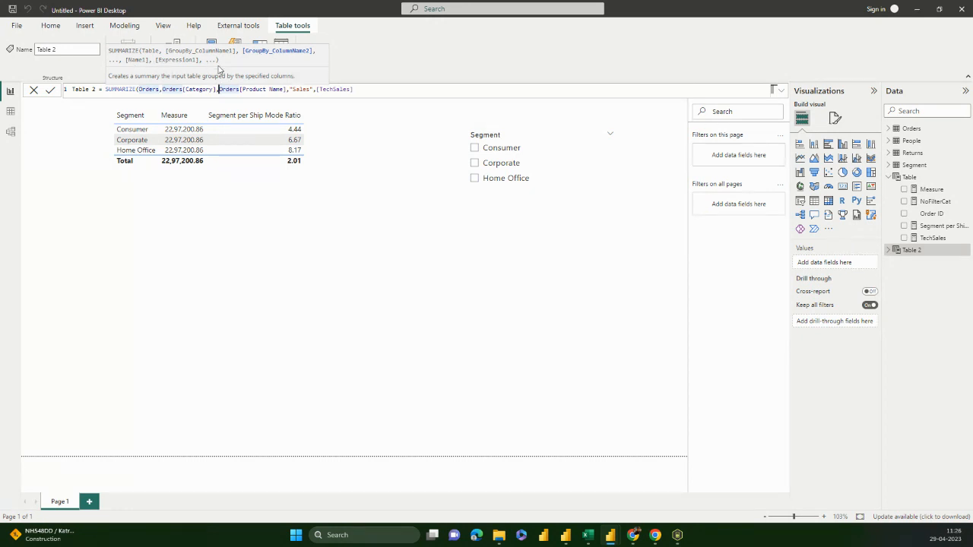
Close the SUMMARIZE expression with a final parenthesis and commit the new table
click(366, 92)
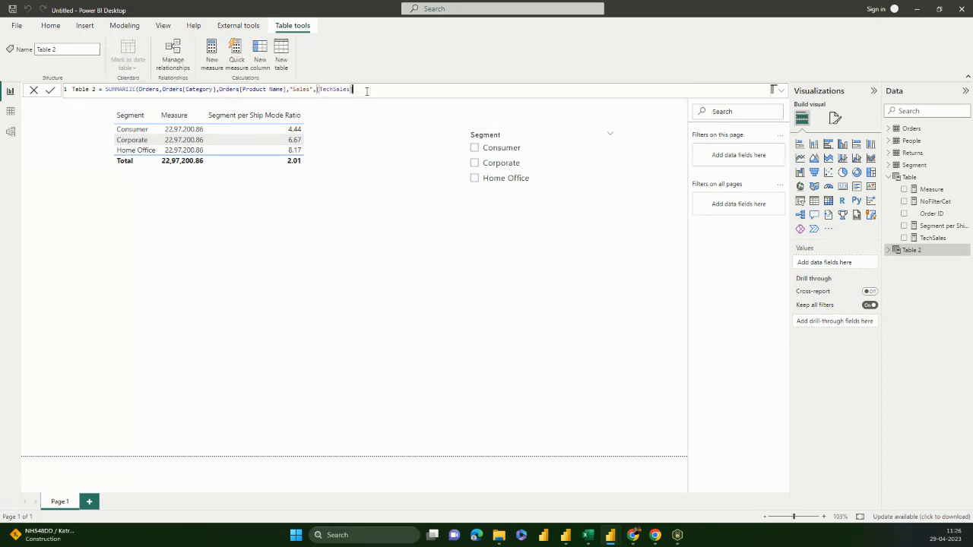
text())
key(Return)
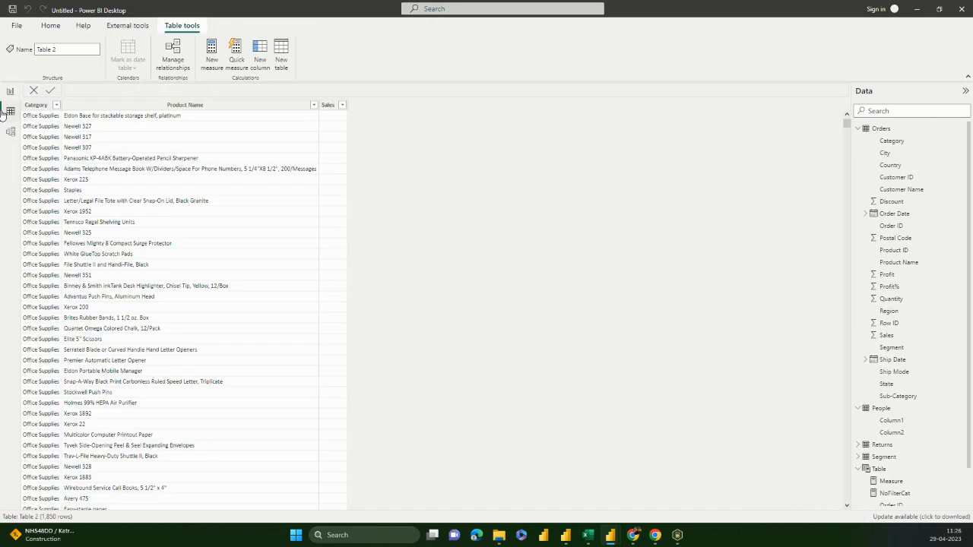
Examine the rows of Table 2 in the data view, checking its Category values and Sales column
click(10, 111)
click(858, 130)
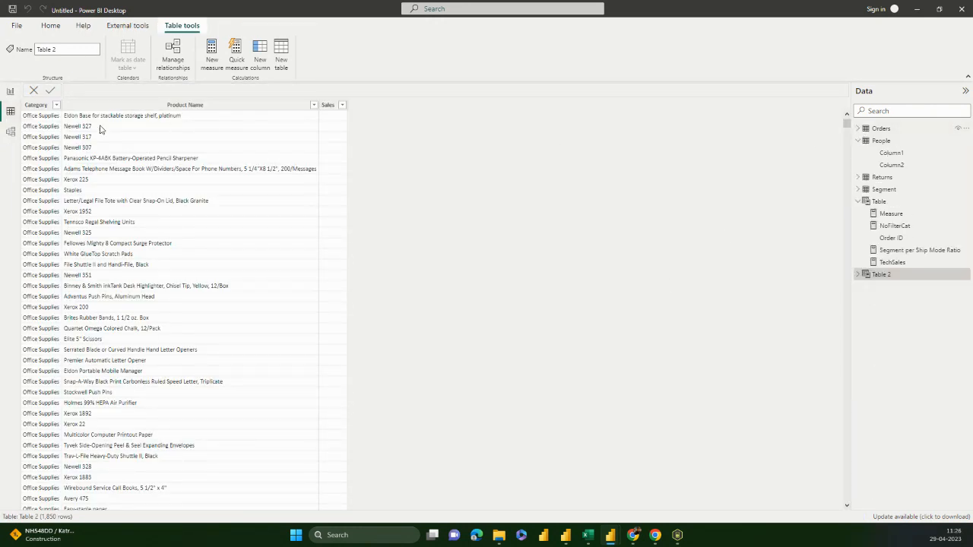
click(58, 106)
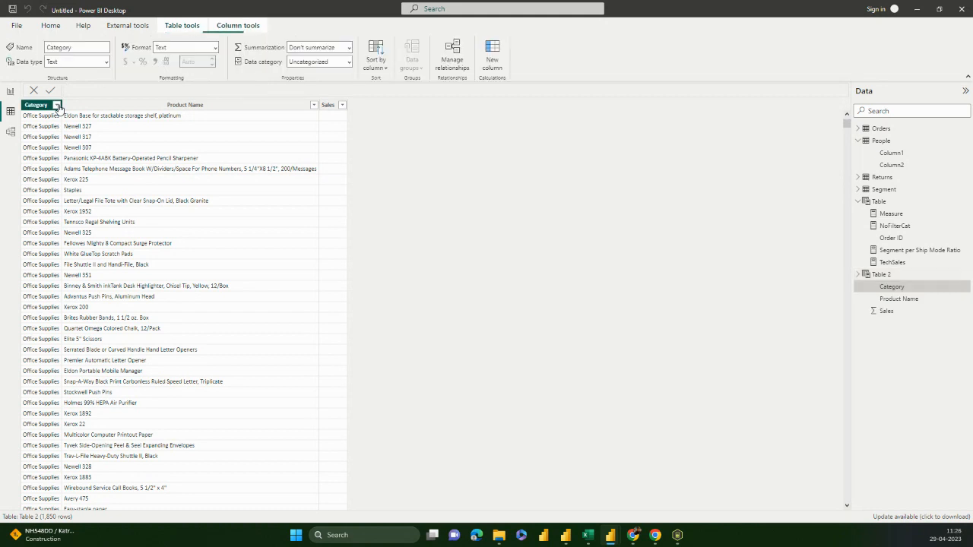
click(57, 106)
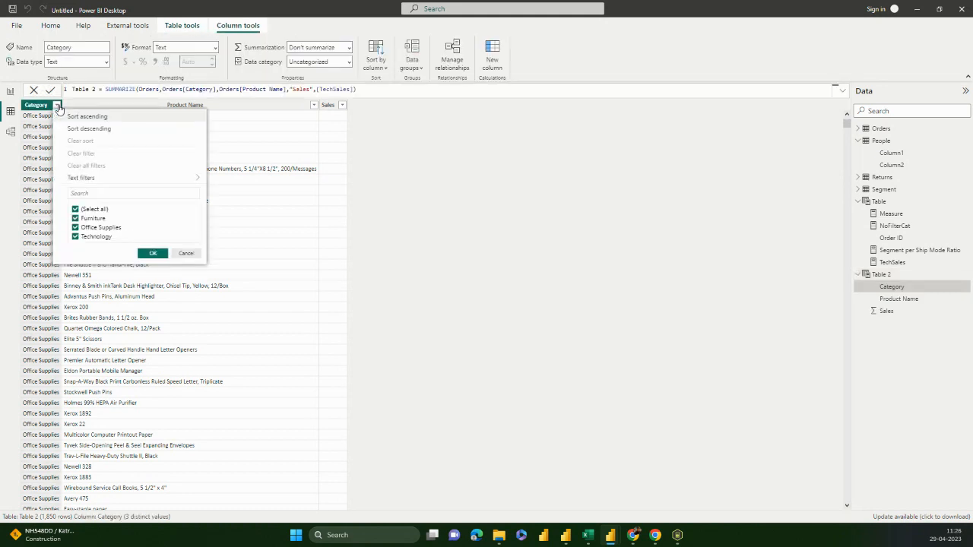
click(330, 106)
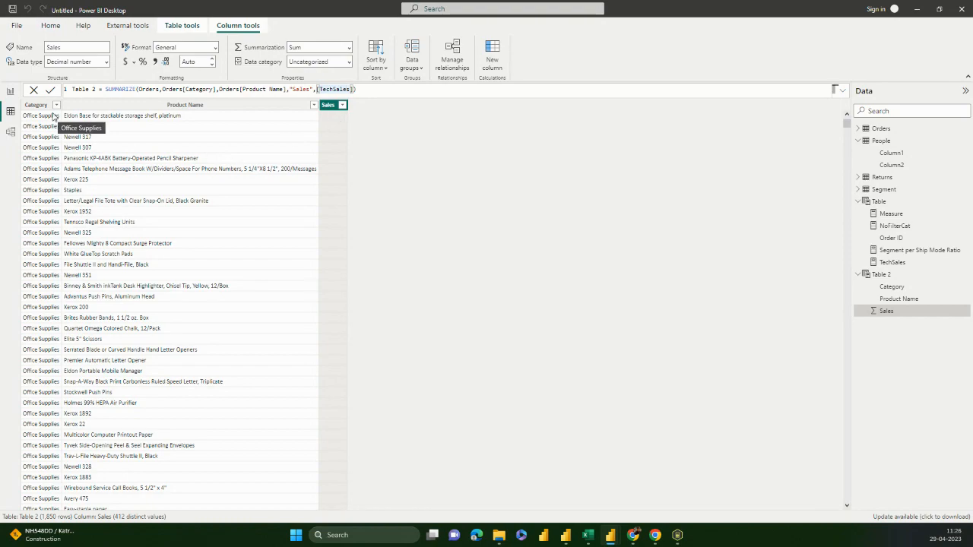
scroll(74, 177, down, 10)
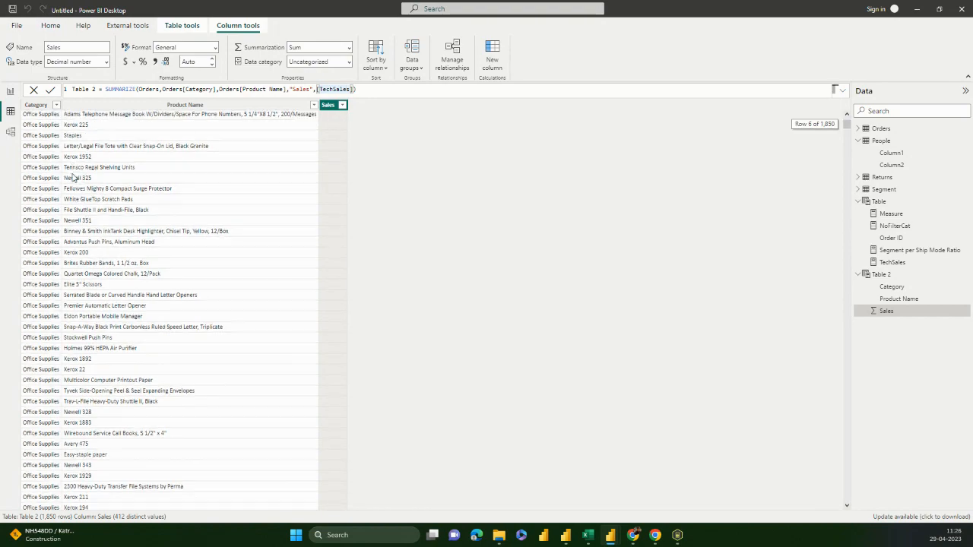
scroll(74, 177, down, 20)
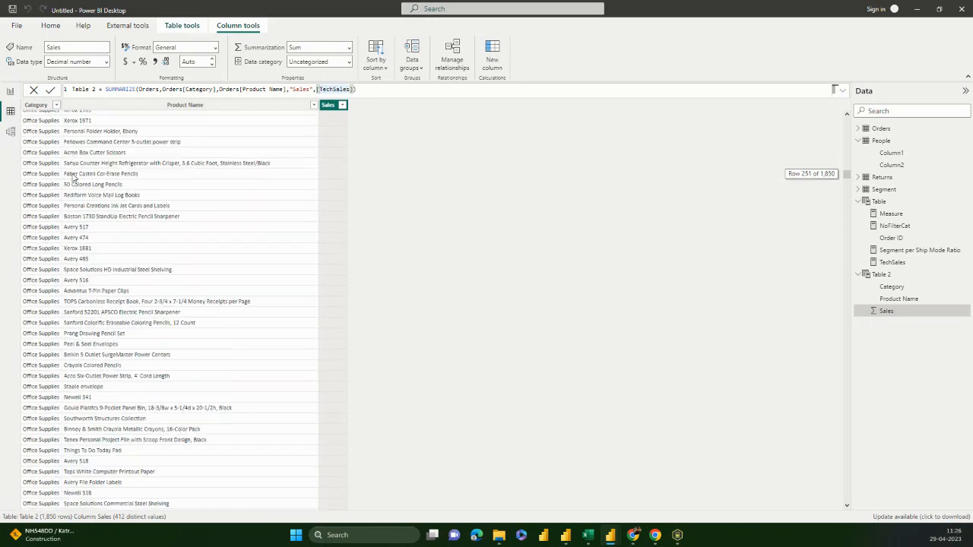
scroll(74, 177, down, 10)
Remove the Orders[Product Name] grouping column from Table 2's SUMMARIZE expression and commit the change
click(283, 89)
drag(285, 89, 216, 89)
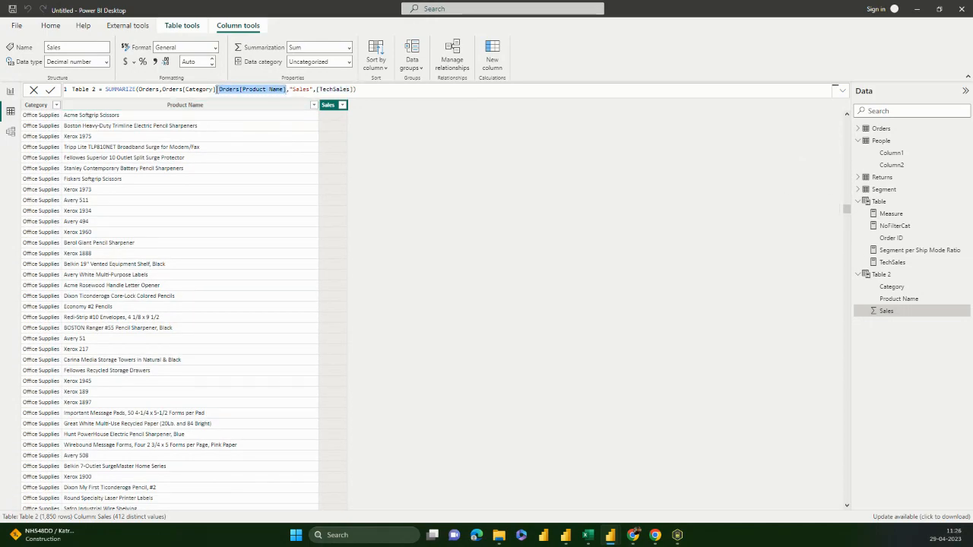
key(BackSpace)
key(BackSpace)
key(End)
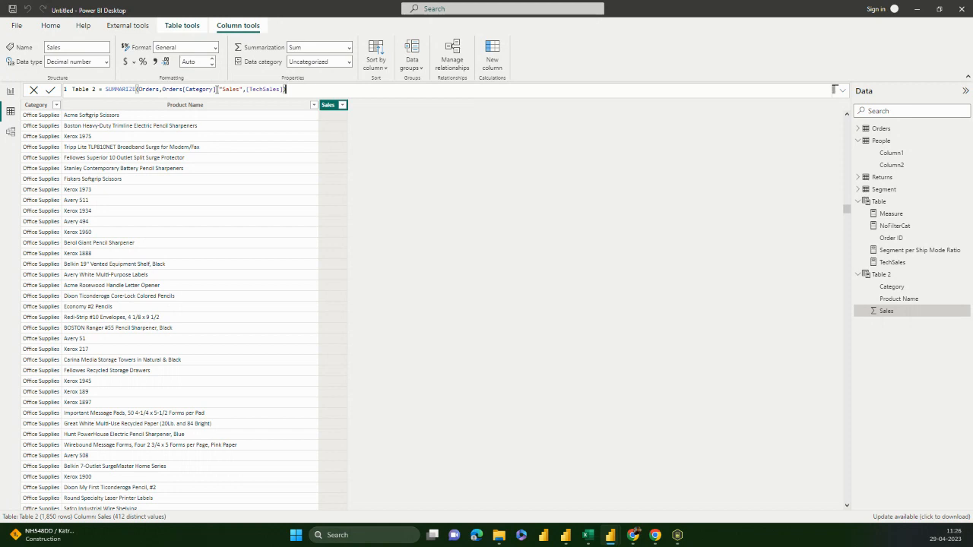
key(Return)
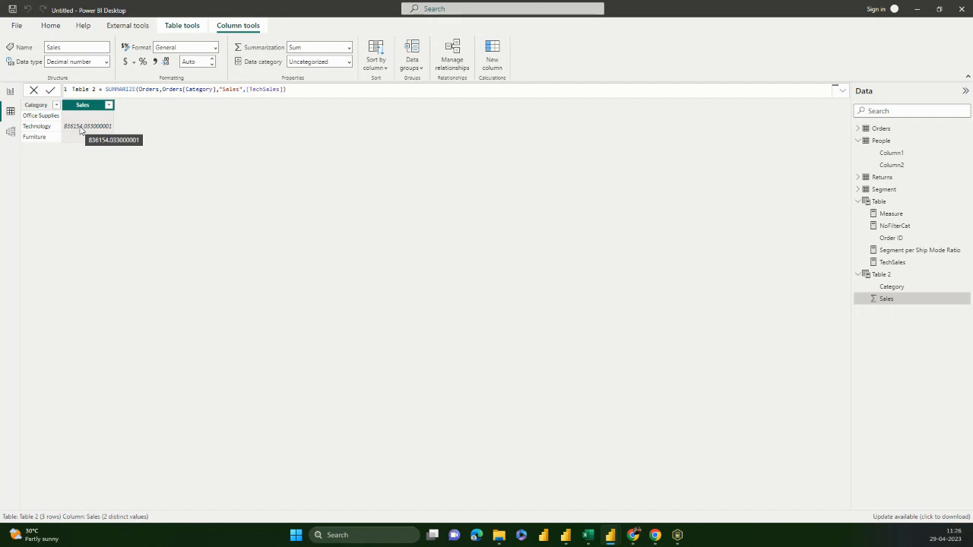
Review the SUMMARIZE function and its Orders table and Orders[Category] arguments in Table 2's expression
double_click(122, 89)
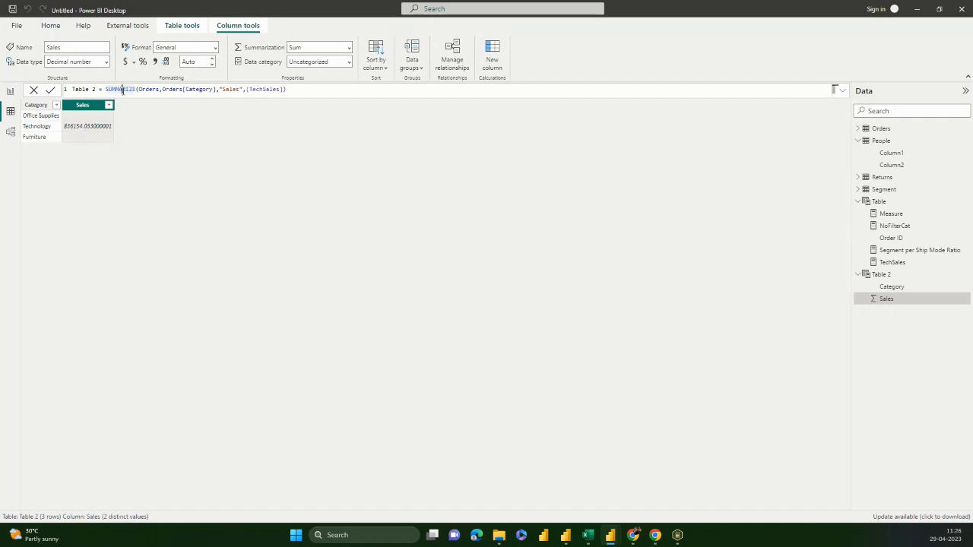
click(166, 89)
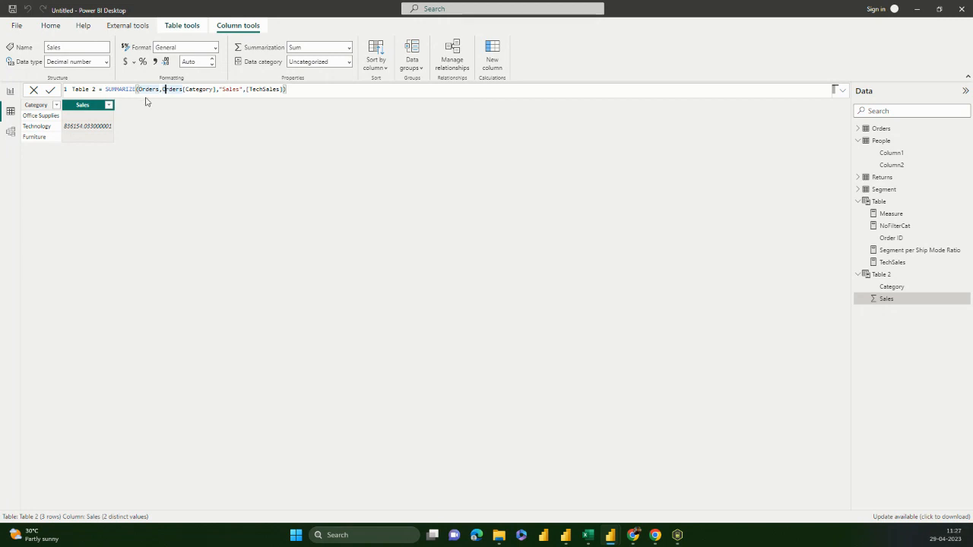
click(133, 90)
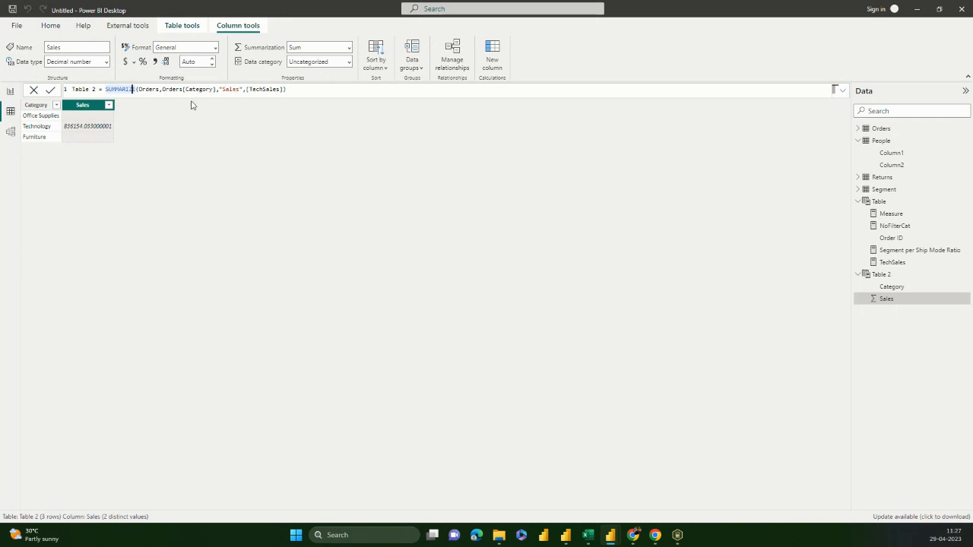
Return to the report view and select Table 2 to show its SUMMARIZE expression
click(10, 92)
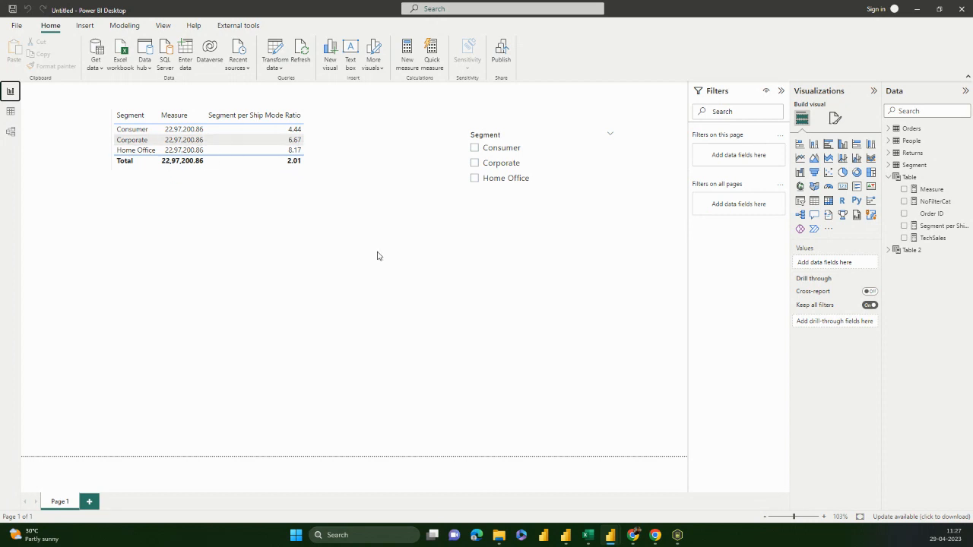
click(898, 253)
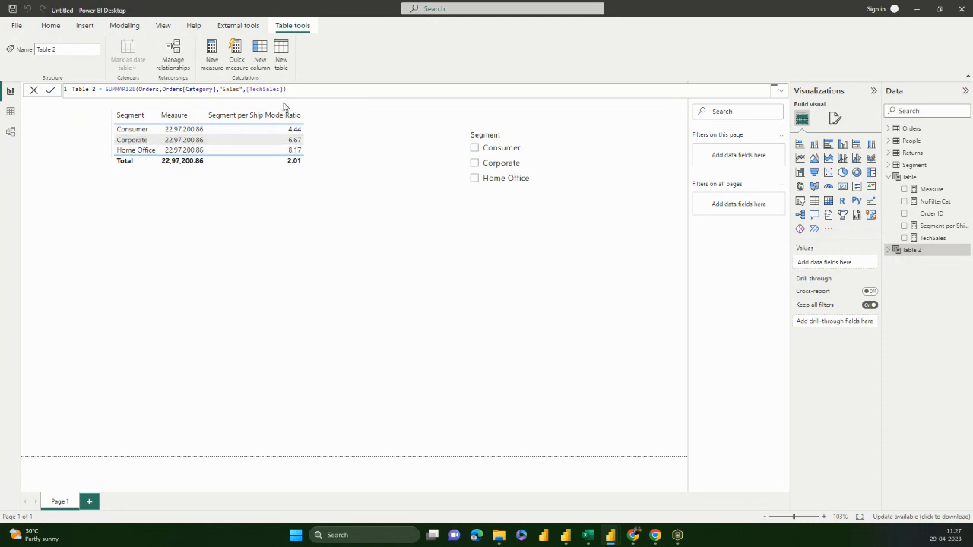